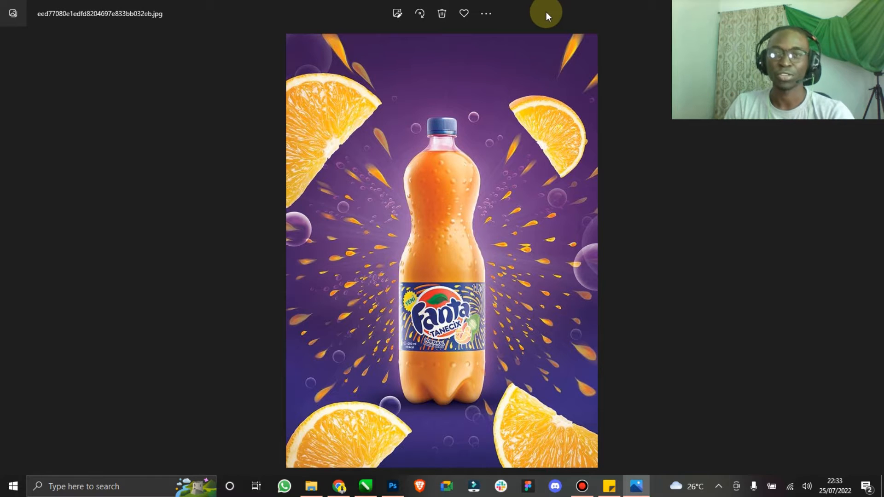
Step: Take the Fanta reference image out of full-screen view and reposition its window on the desktop
key("Escape")
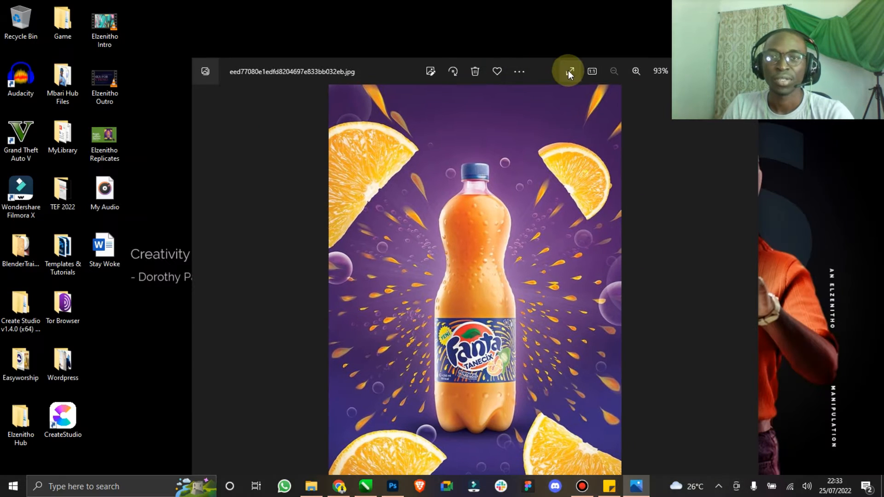
left_click_drag(548, 70, 459, 47)
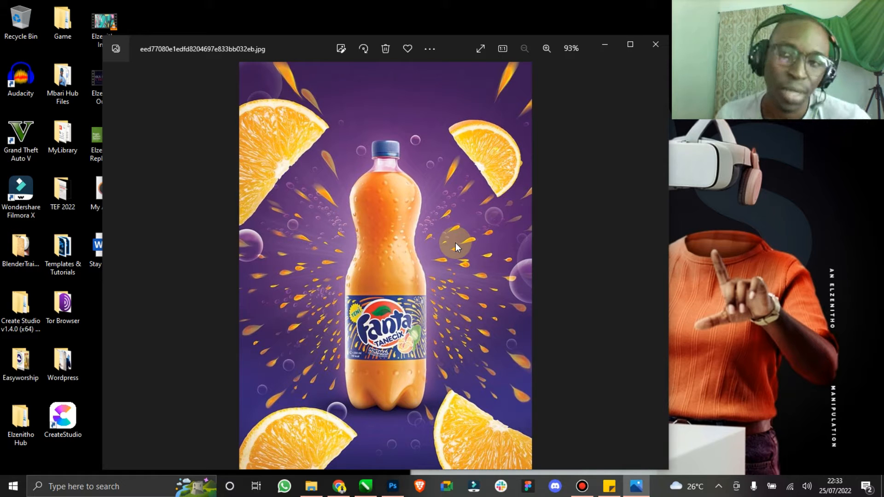
left_click_drag(448, 50, 458, 32)
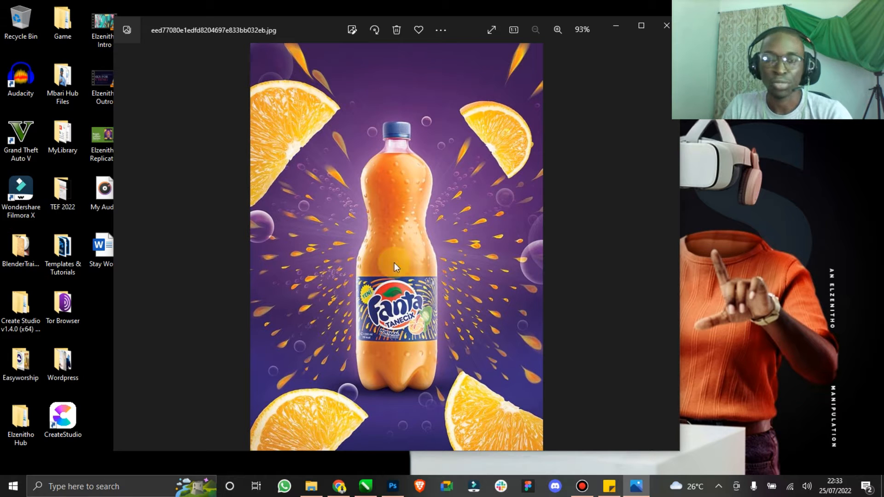
Step: Switch to Chrome and search PNGWing for "pepsi"
left_click(339, 486)
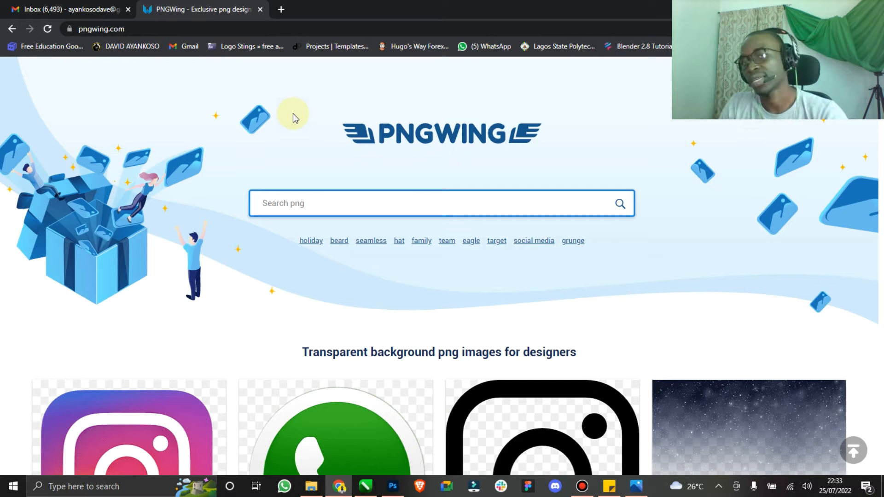
left_click(300, 203)
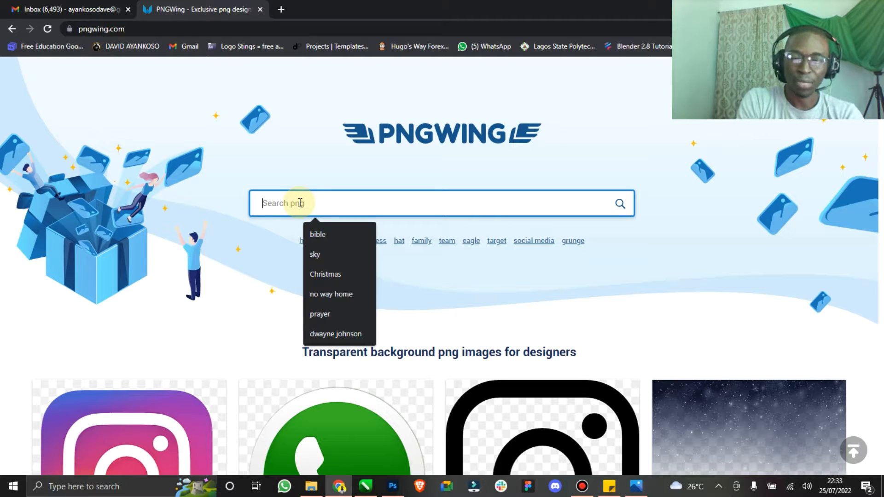
type("pep")
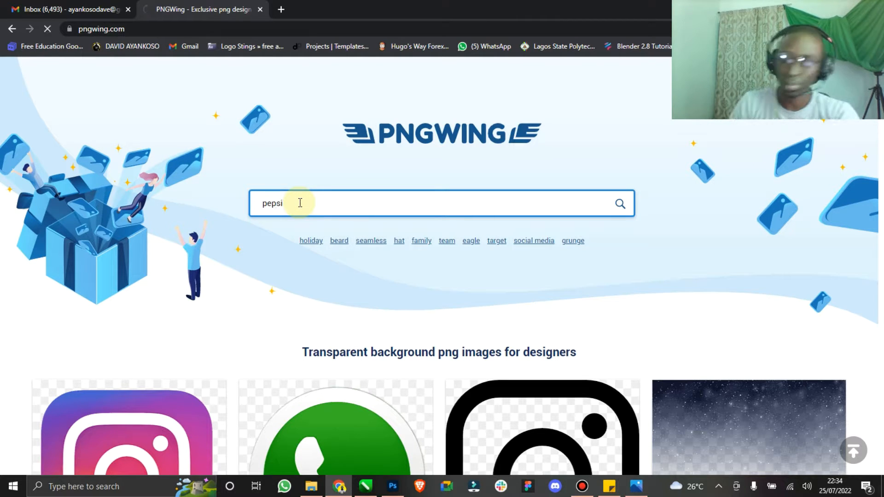
type("si")
Step: Browse the Pepsi images and open the 1024x1536px glass Pepsi bottle PNG
scroll(389, 261, "down", 1)
scroll(389, 260, "down", 15)
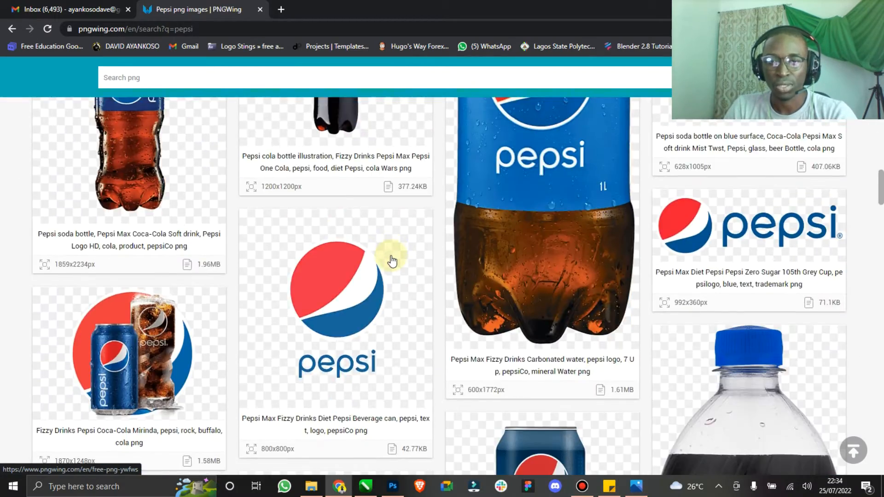
scroll(391, 262, "down", 15)
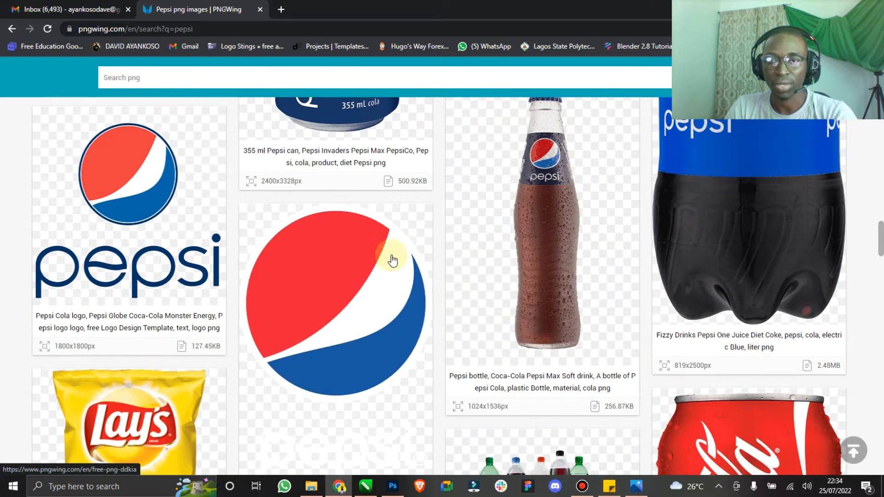
scroll(483, 266, "up", 2)
scroll(517, 286, "down", 2)
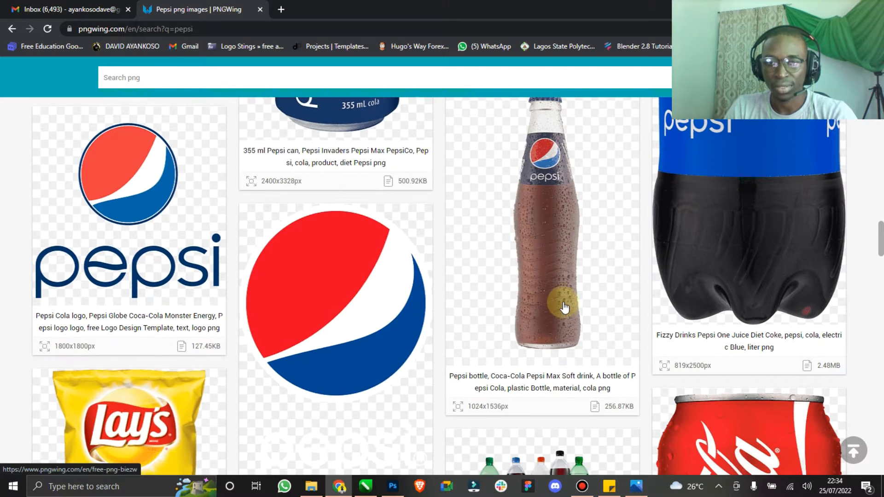
left_click(548, 288)
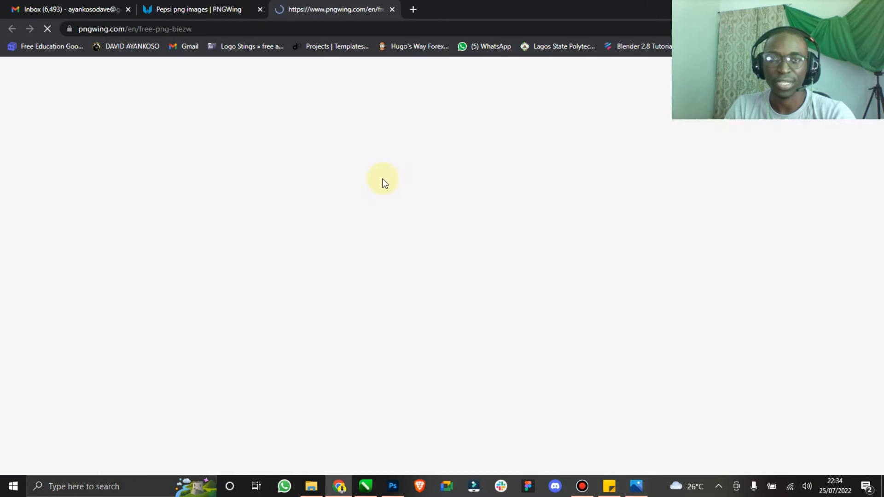
Step: Download the Pepsi bottle PNG, completing the character-order verification
scroll(378, 200, "down", 5)
scroll(369, 187, "down", 15)
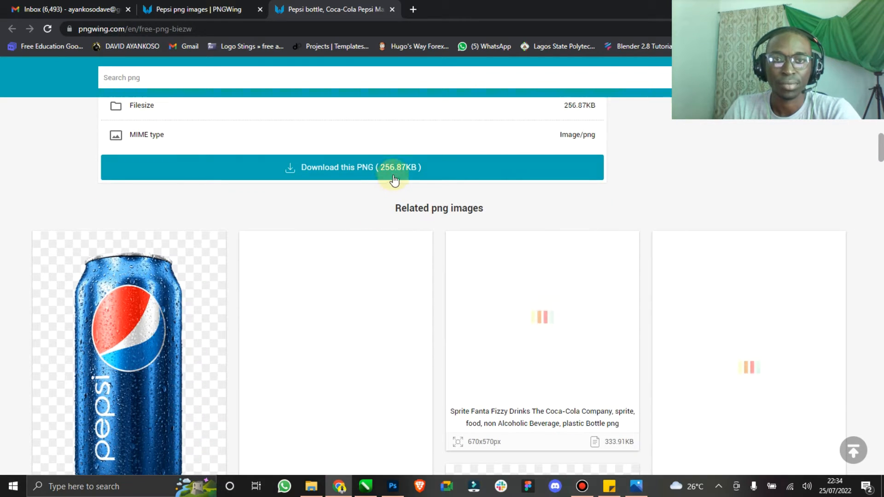
left_click(395, 178)
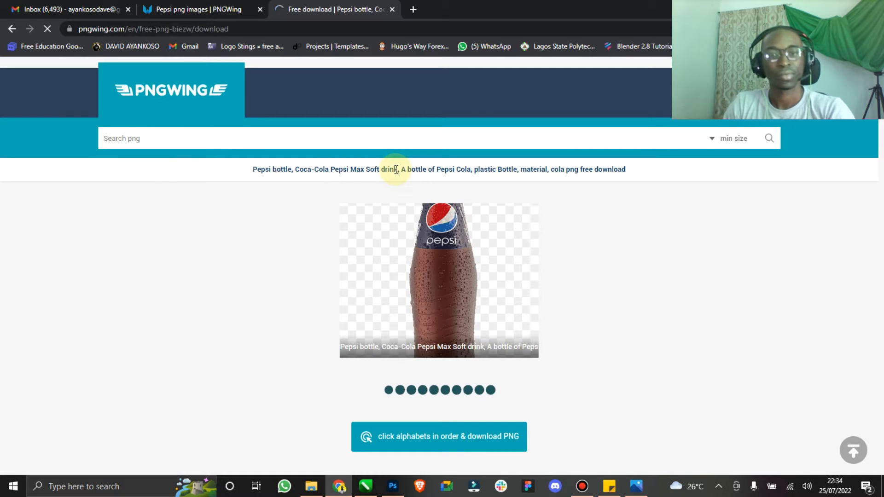
left_click(455, 443)
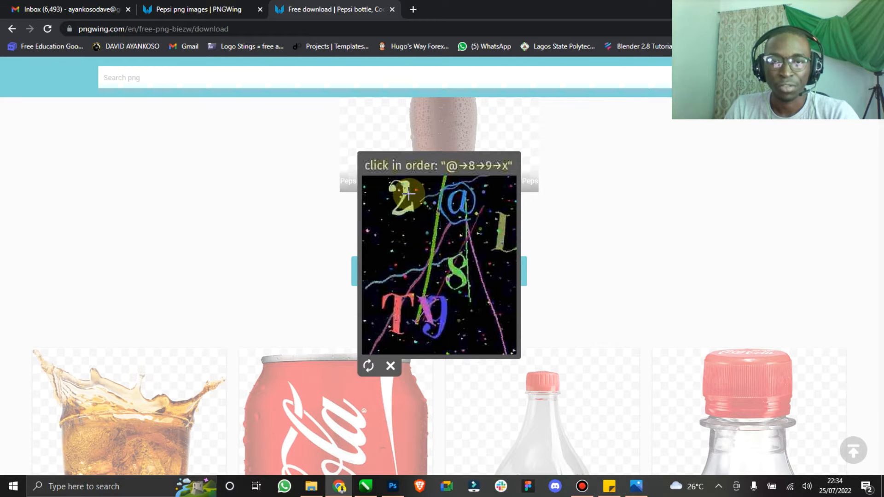
left_click(463, 201)
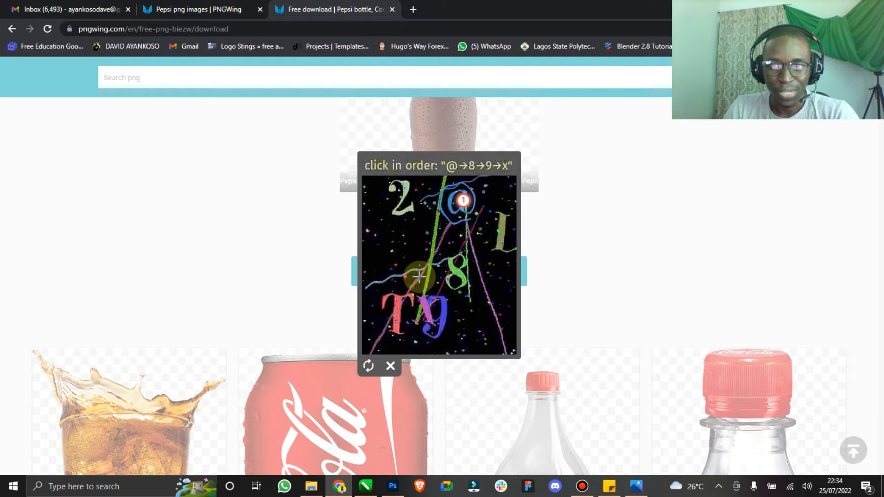
left_click(457, 273)
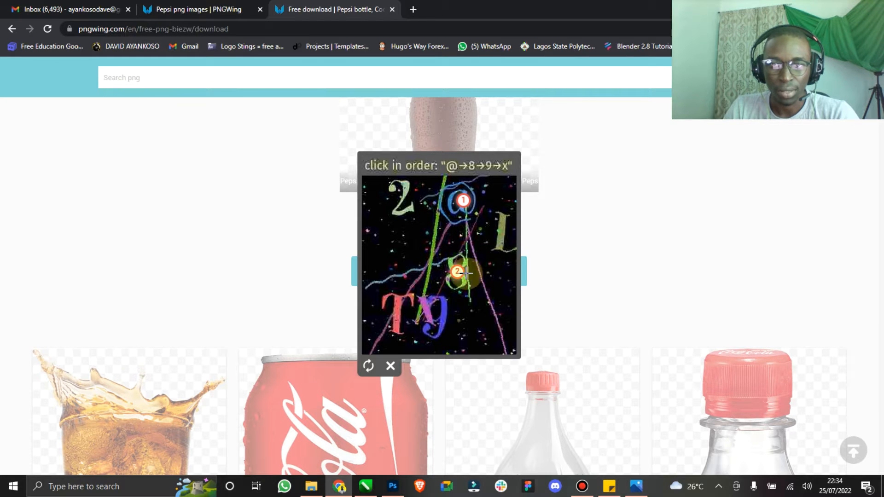
left_click(445, 308)
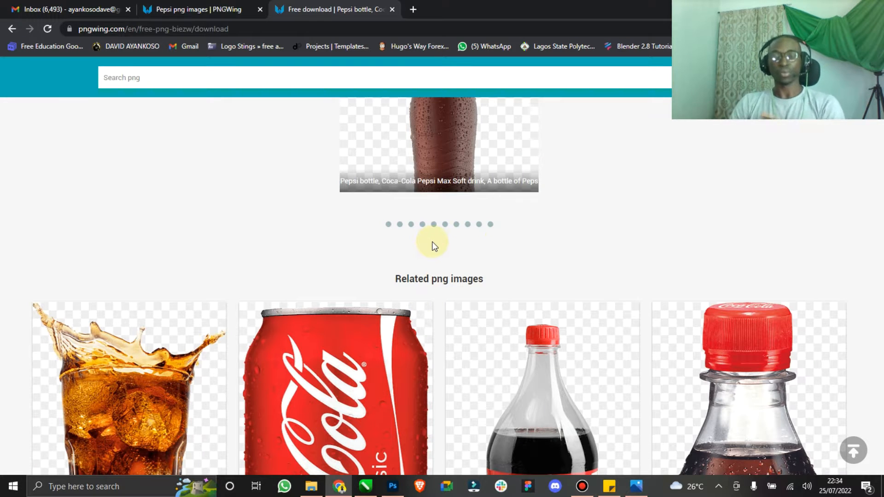
scroll(433, 246, "up", 3)
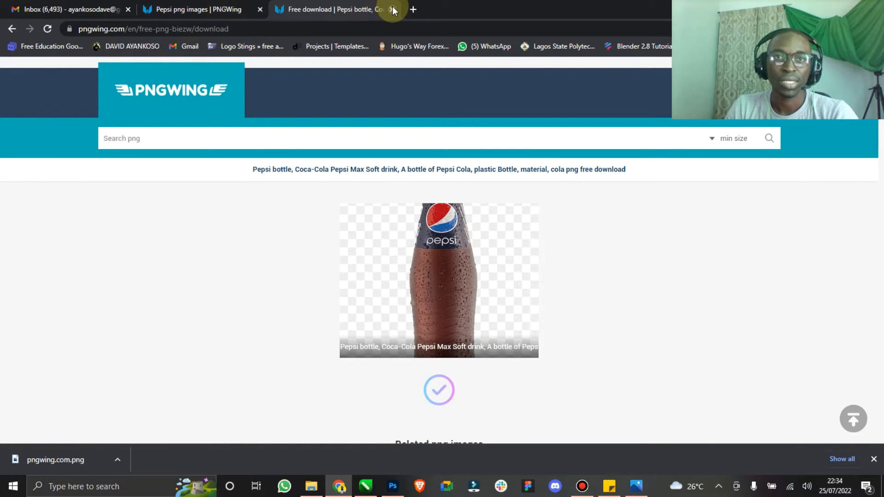
Step: Search PNGWing for "cola" from the Pepsi results page and look through the images for usable design elements
left_click(205, 6)
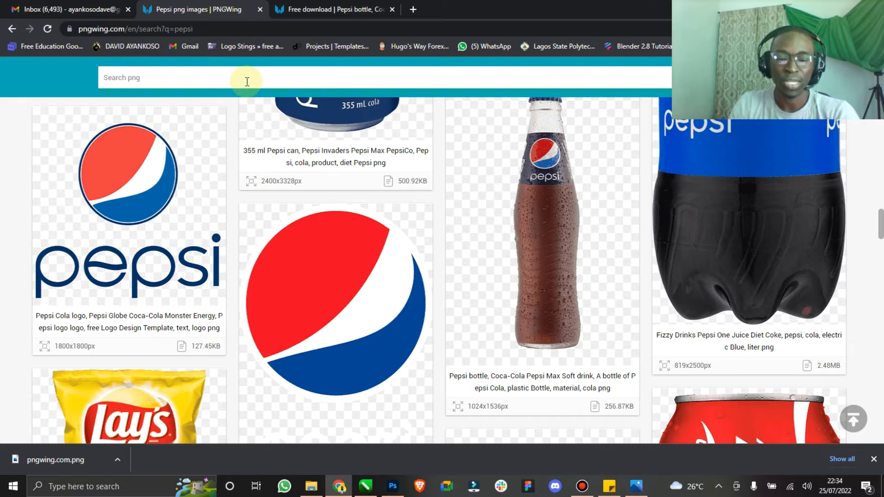
key("Return")
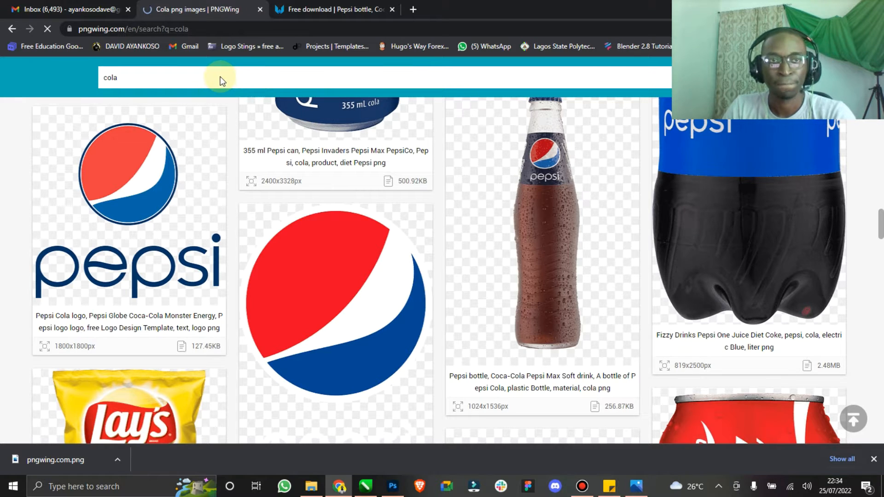
scroll(324, 282, "down", 10)
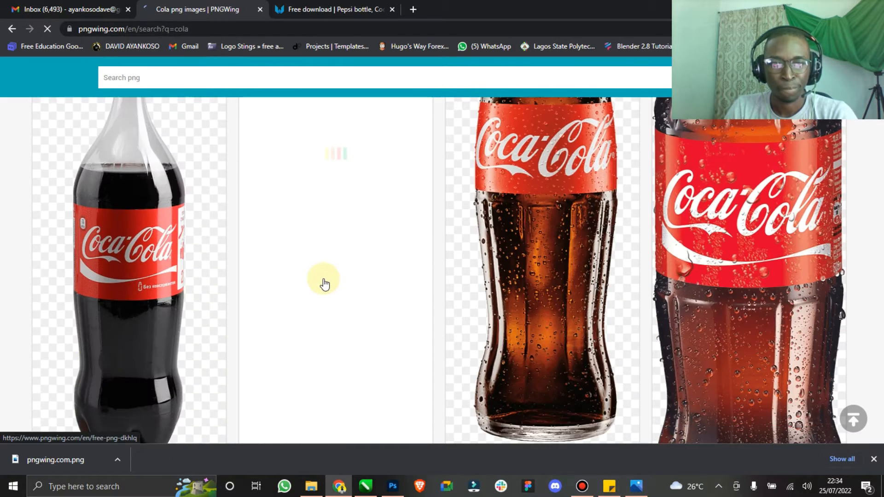
scroll(325, 282, "down", 3)
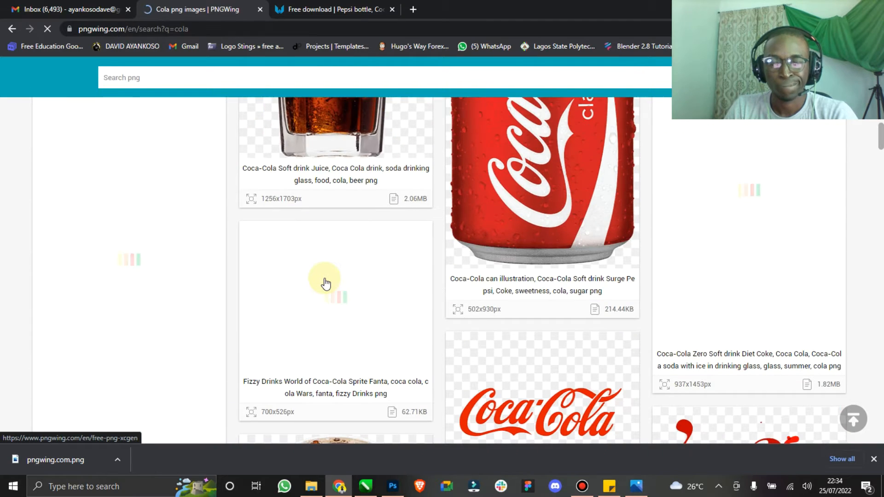
scroll(326, 283, "down", 2)
scroll(326, 282, "down", 3)
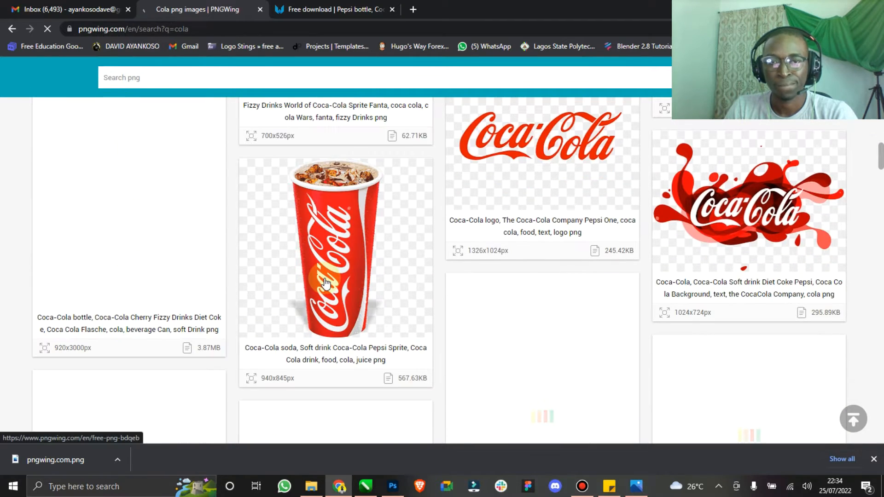
scroll(325, 282, "down", 5)
scroll(326, 282, "down", 2)
scroll(325, 283, "up", 8)
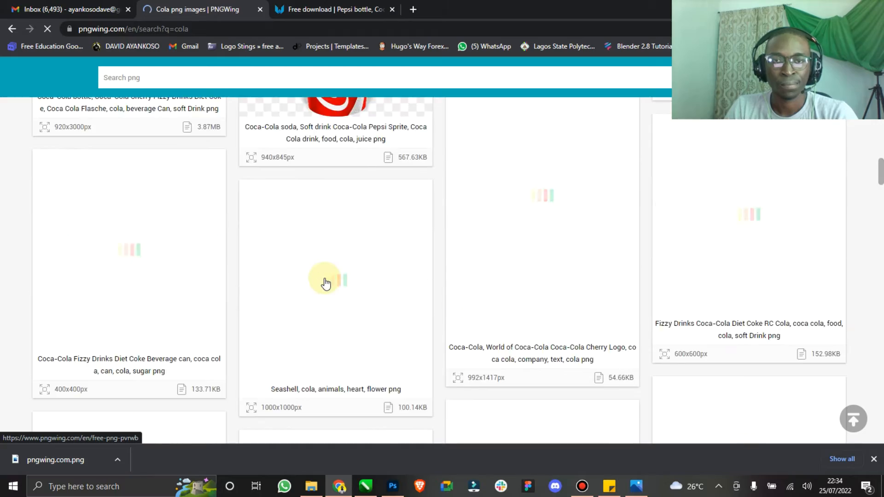
scroll(325, 283, "up", 6)
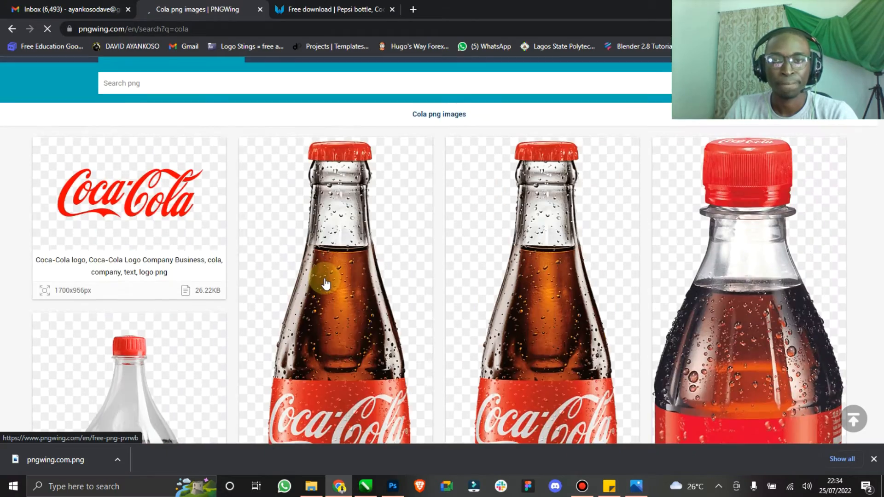
scroll(325, 282, "down", 1)
scroll(326, 282, "down", 10)
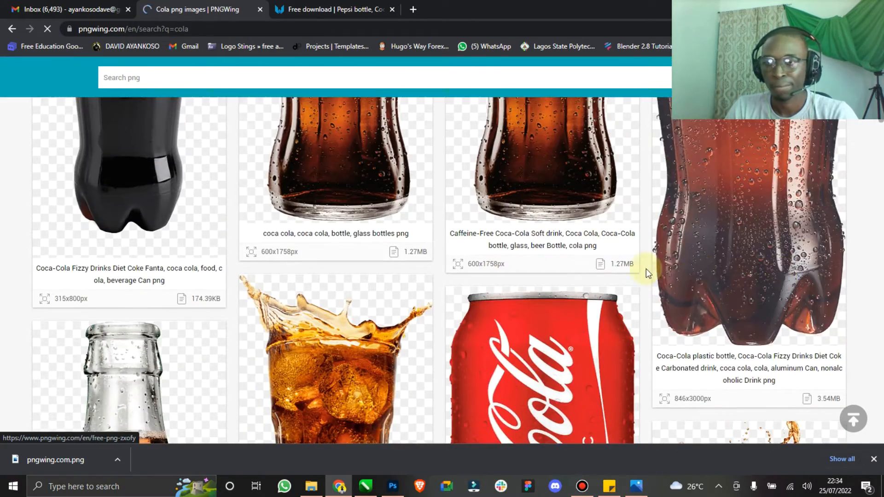
scroll(608, 293, "up", 5)
scroll(556, 292, "down", 2)
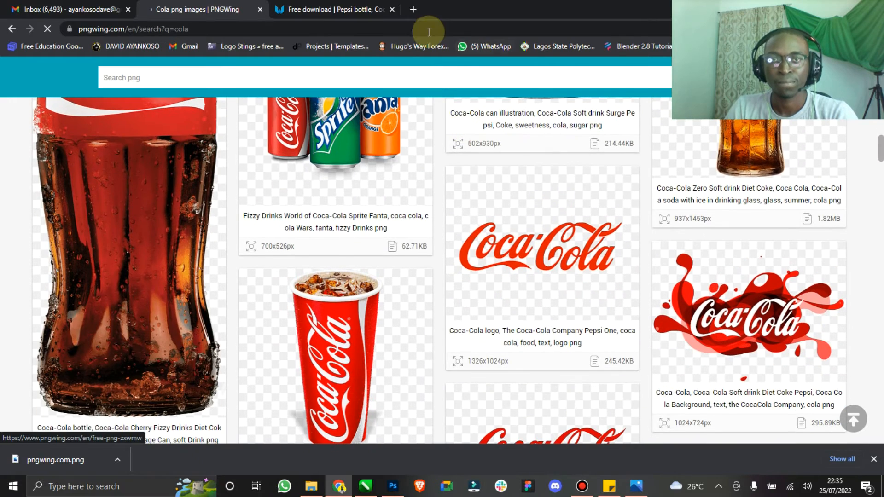
Step: Search Google for "pepsi ingredient" in a new browser tab and briefly consult the Fanta reference image
left_click(418, 11)
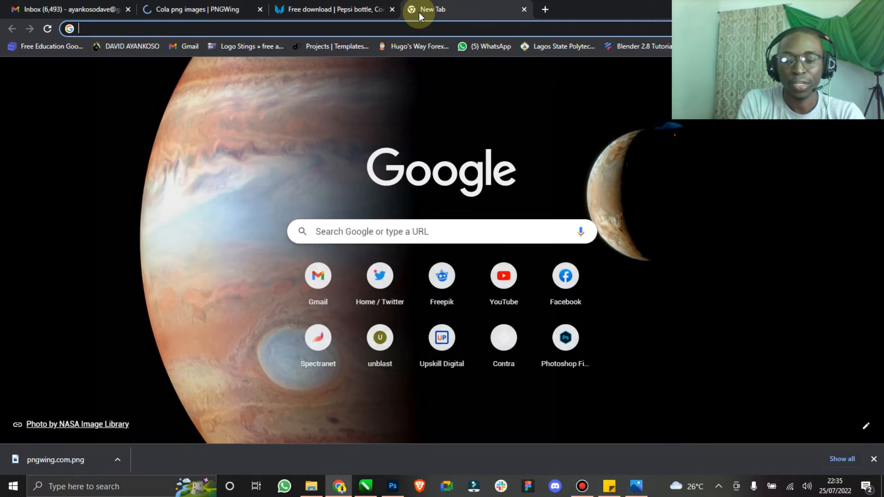
type("raw")
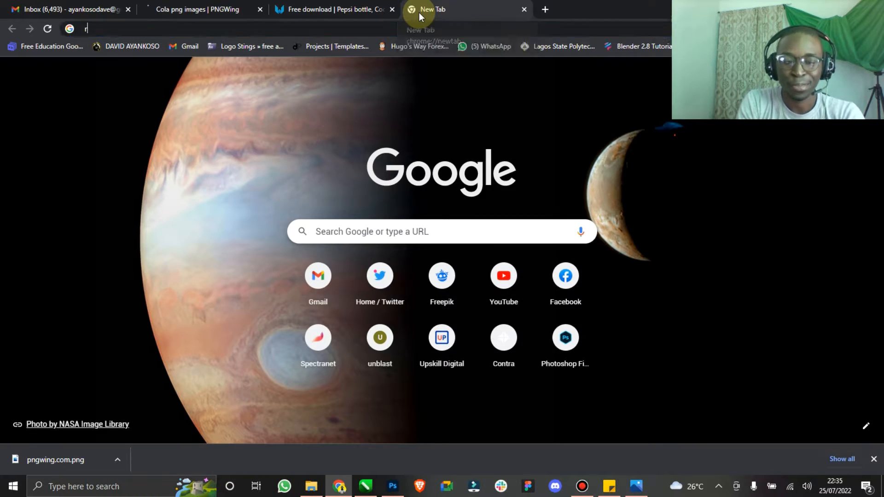
key("BackSpace")
key("BackSpace")
key("BackSpace")
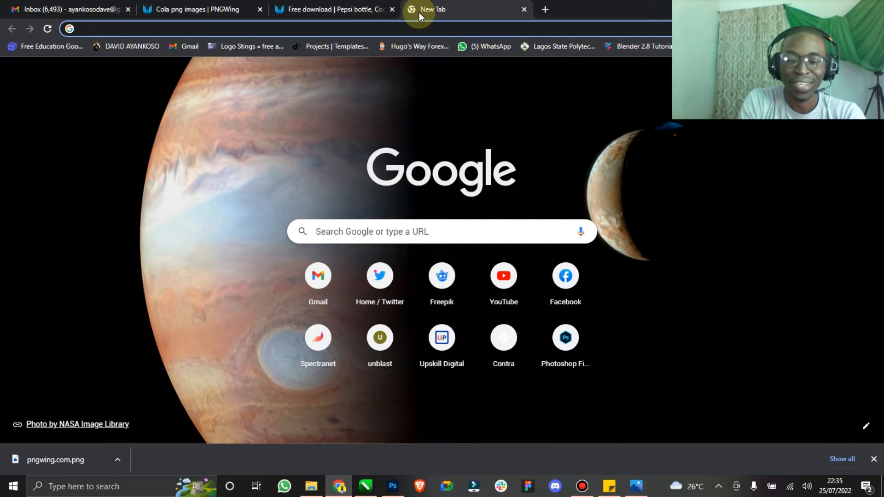
type("pepsi")
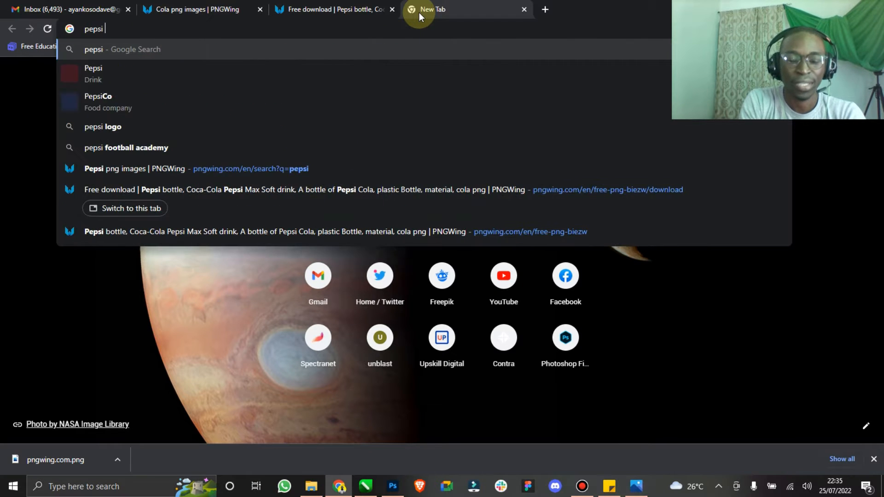
type(" ingredient")
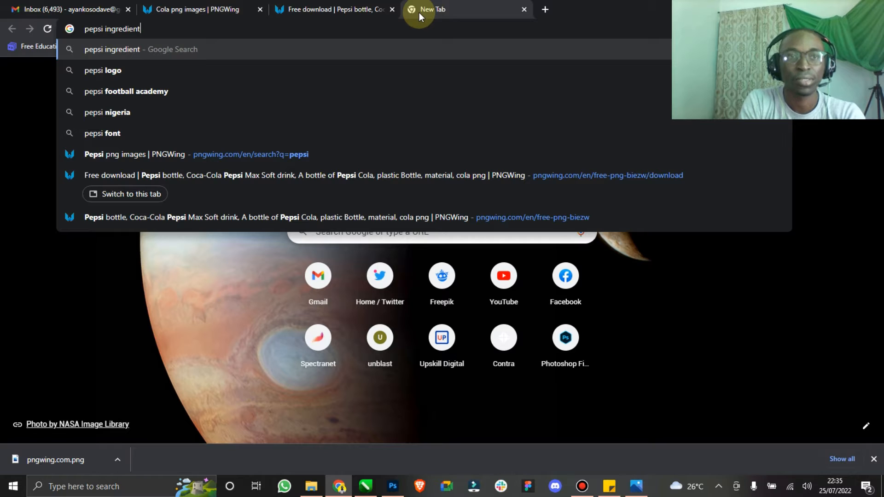
key("Return")
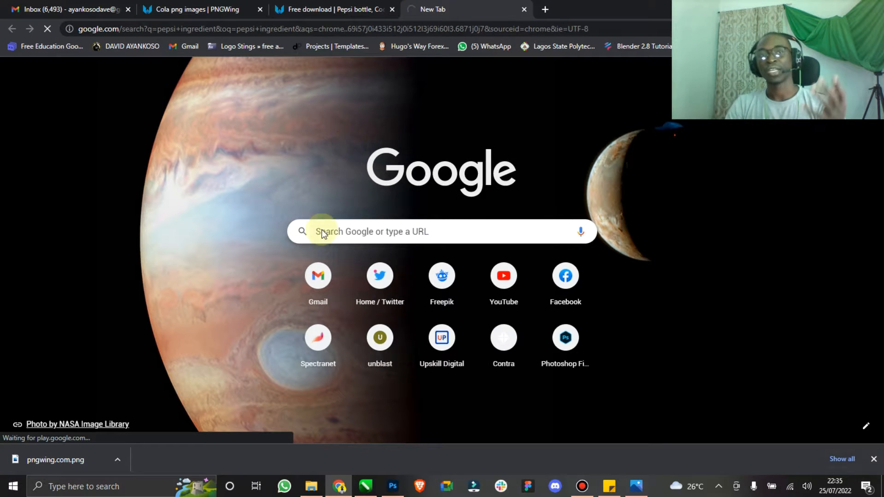
left_click(642, 490)
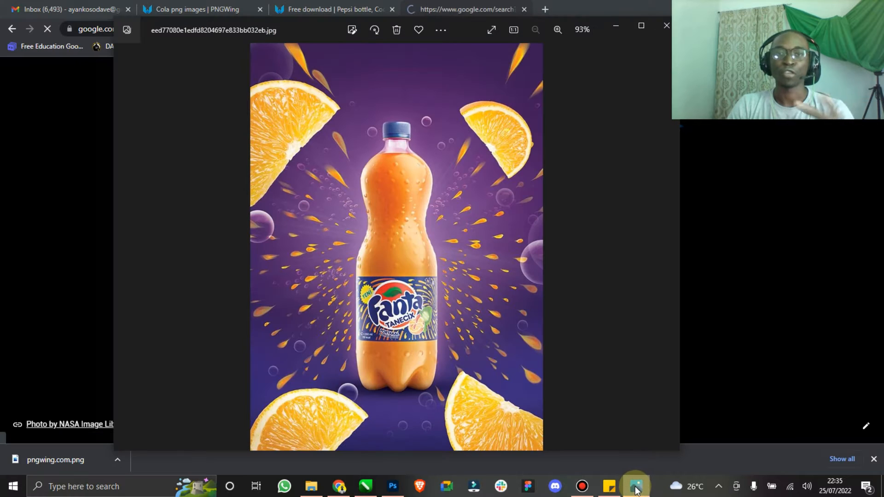
left_click(636, 489)
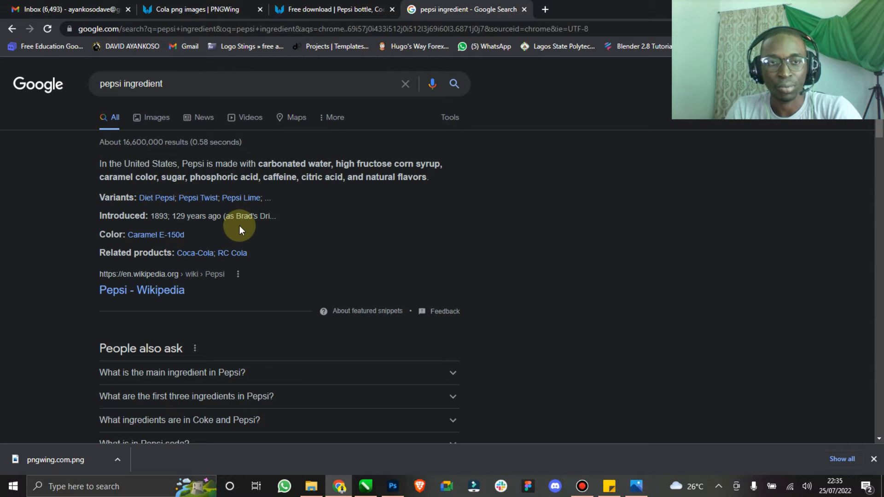
Step: Search PNGWing for "sugar" and look through the results for a suitable sugar image
left_click(303, 10)
left_click(209, 136)
type("su")
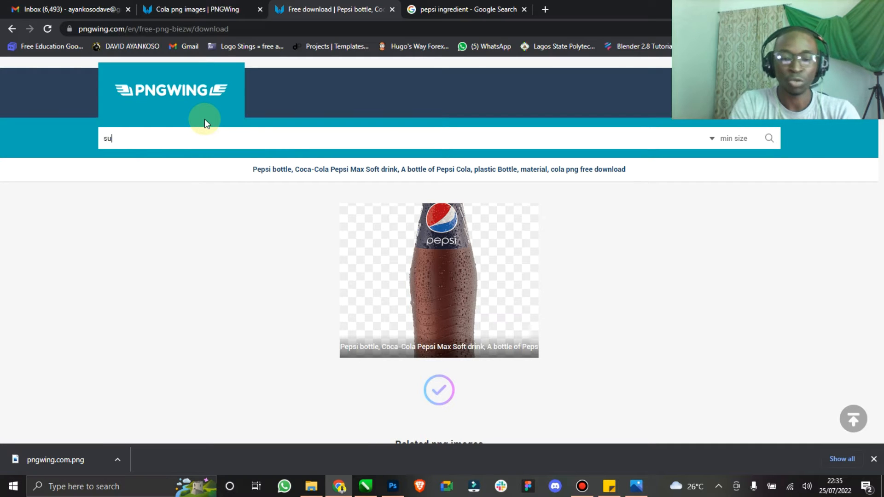
type("gar")
key("Return")
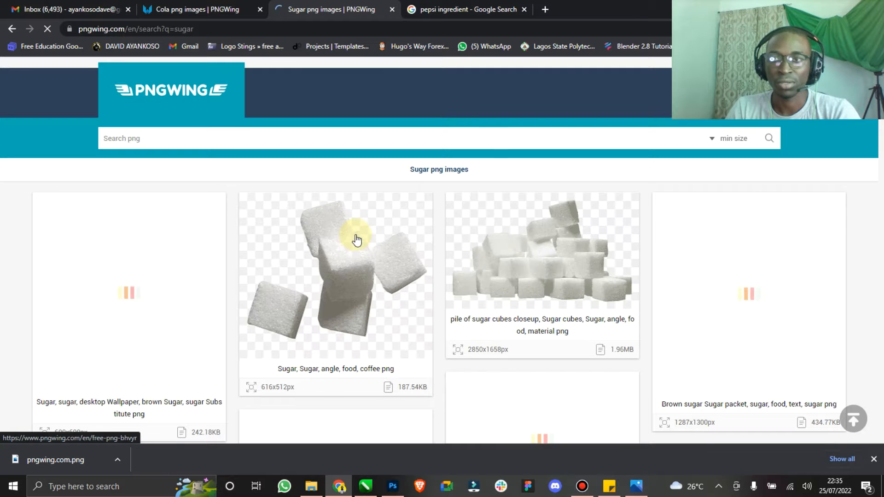
scroll(352, 289, "down", 3)
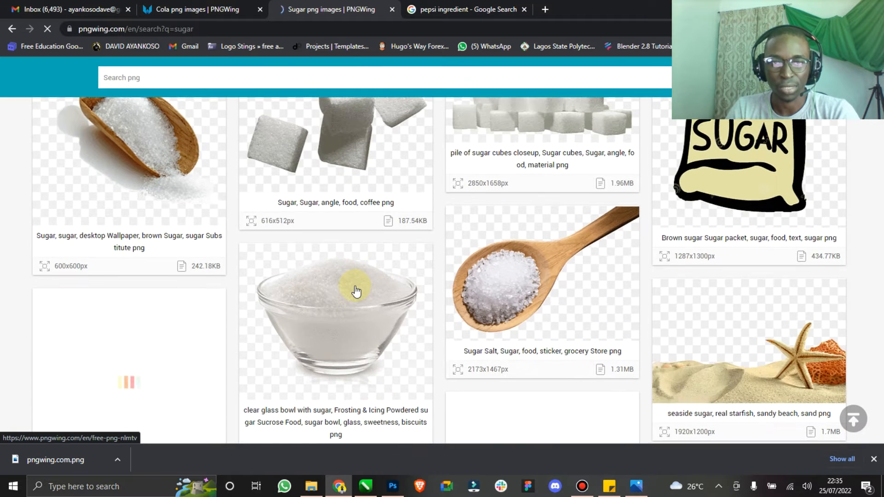
scroll(355, 288, "down", 3)
scroll(356, 281, "down", 2)
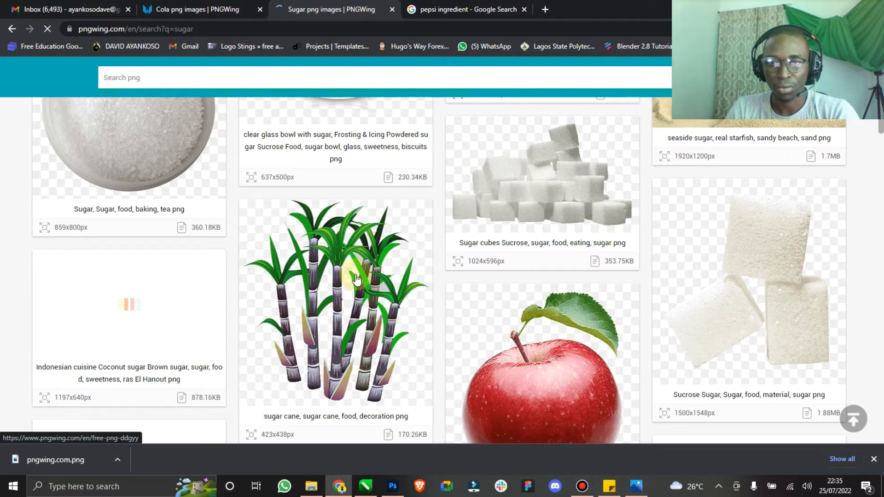
scroll(356, 276, "down", 4)
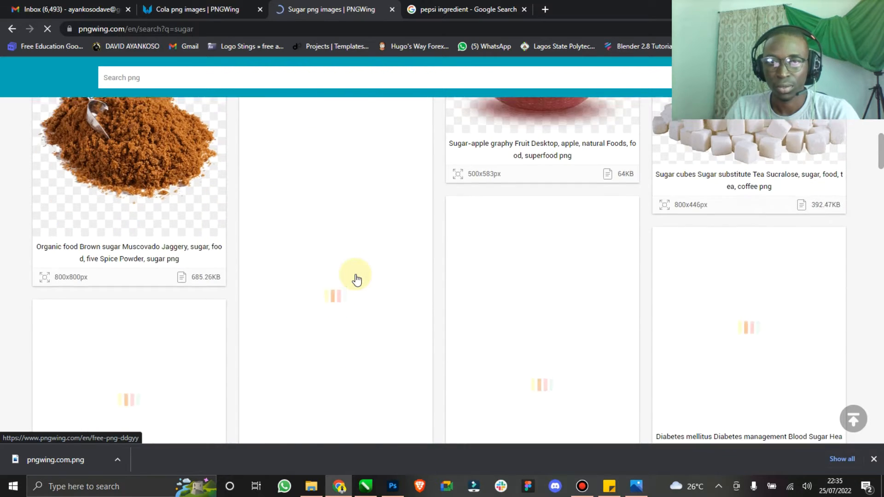
scroll(356, 279, "down", 5)
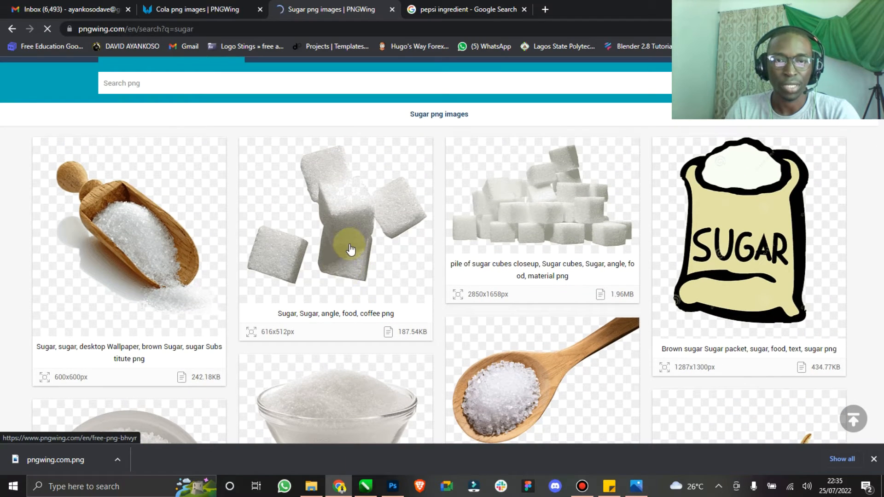
Step: Open the 616x512px image of tumbling sugar cubes and download its PNG
left_click(353, 248)
scroll(398, 279, "down", 10)
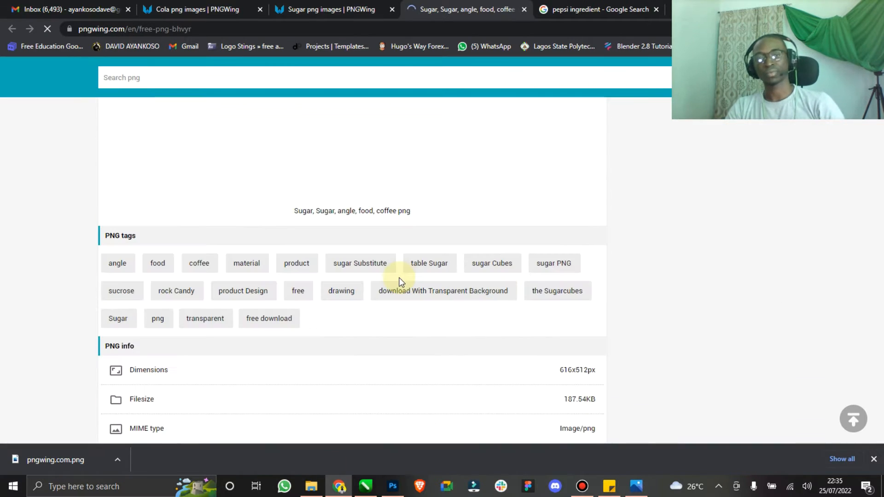
left_click(417, 191)
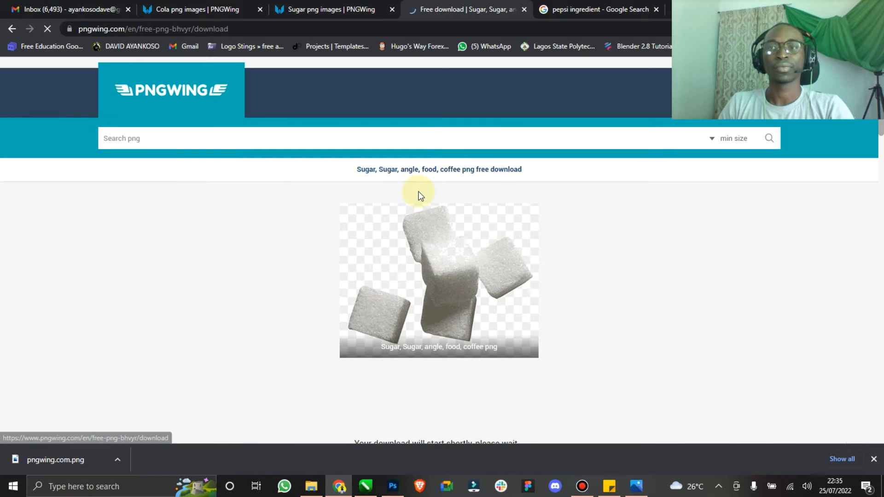
scroll(392, 264, "down", 4)
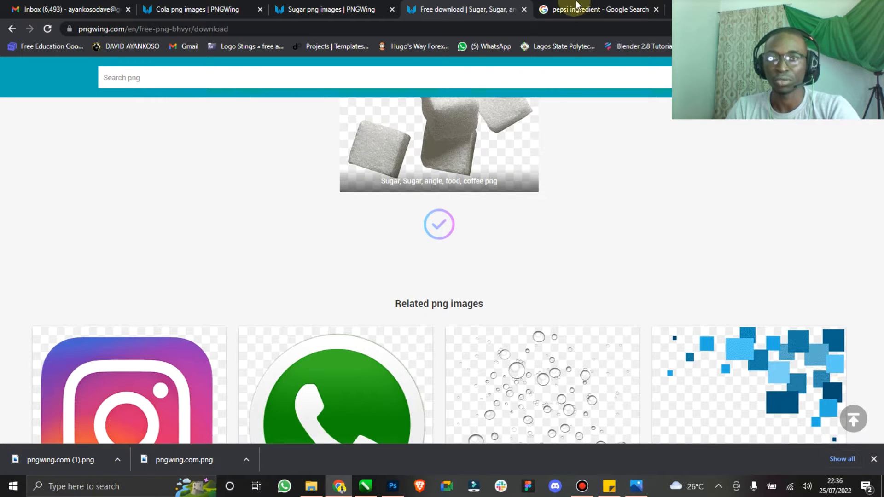
Step: Close the "pepsi ingredient" Google search and the sugar cubes download page, returning to the sugar results
left_click(646, 10)
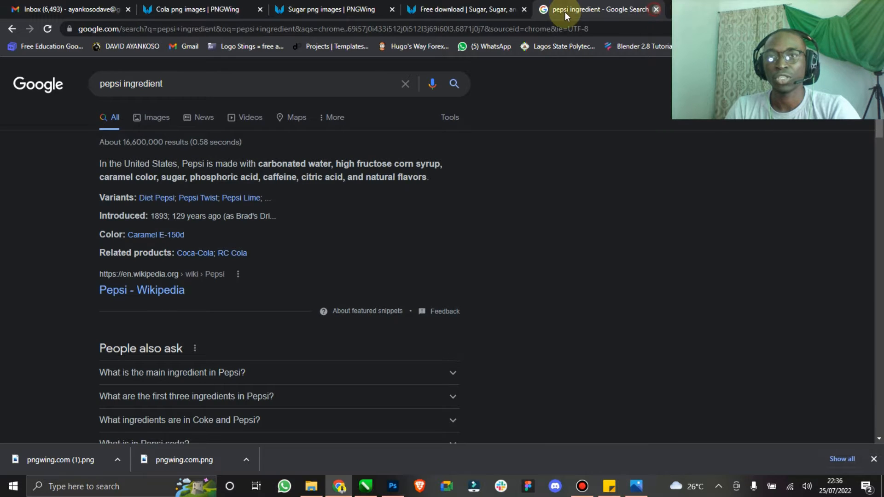
left_click(656, 10)
left_click(525, 9)
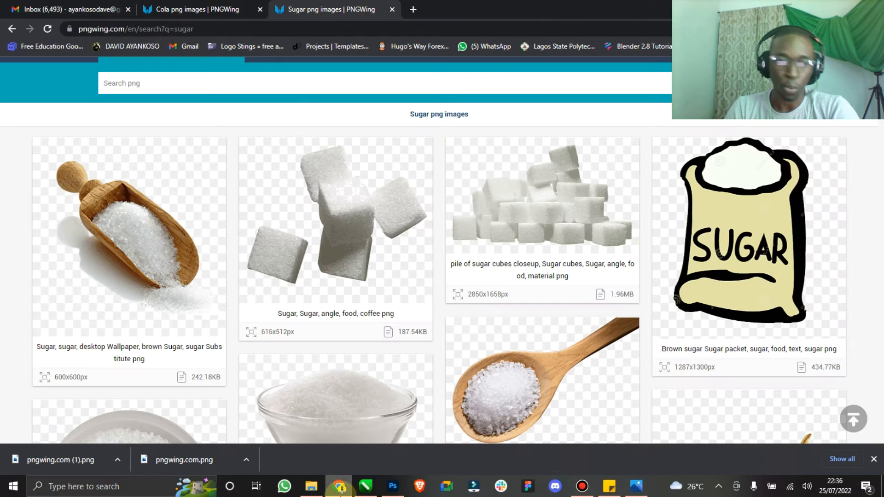
Step: Switch to Photoshop, start setting up a new file, and briefly consult the Fanta reference image
left_click(393, 486)
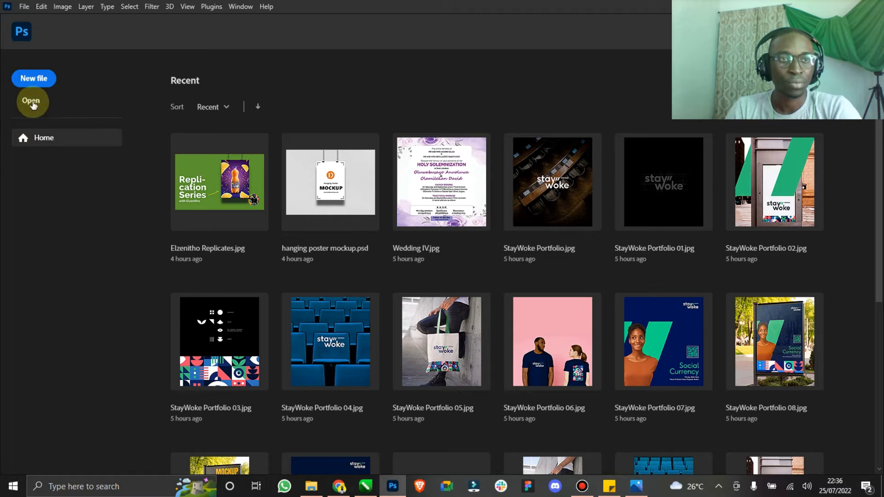
left_click(45, 86)
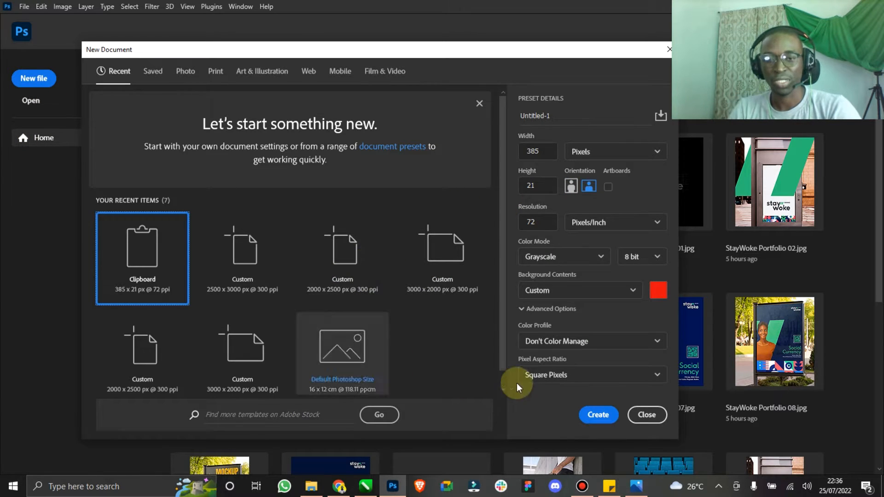
left_click(631, 492)
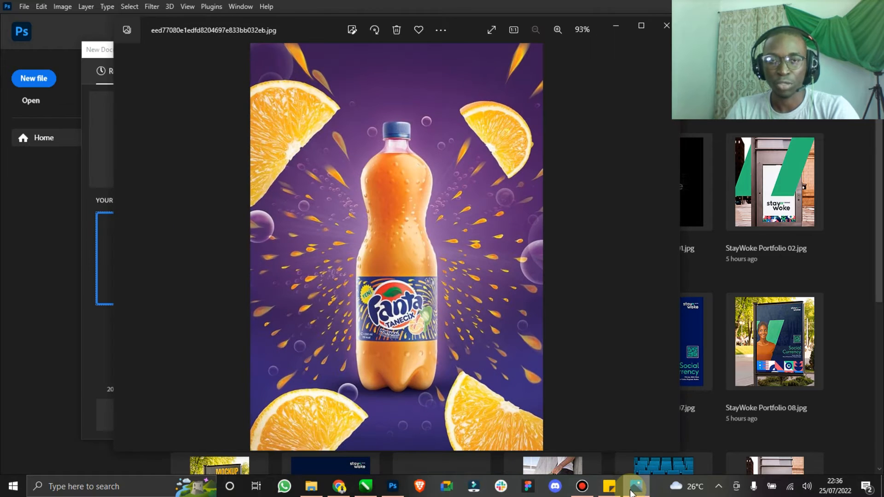
left_click(631, 492)
Step: Set the new document's width to 2500 pixels, height to 3000 pixels and resolution to 300 pixels/inch
left_click(541, 224)
left_click_drag(544, 151, 509, 151)
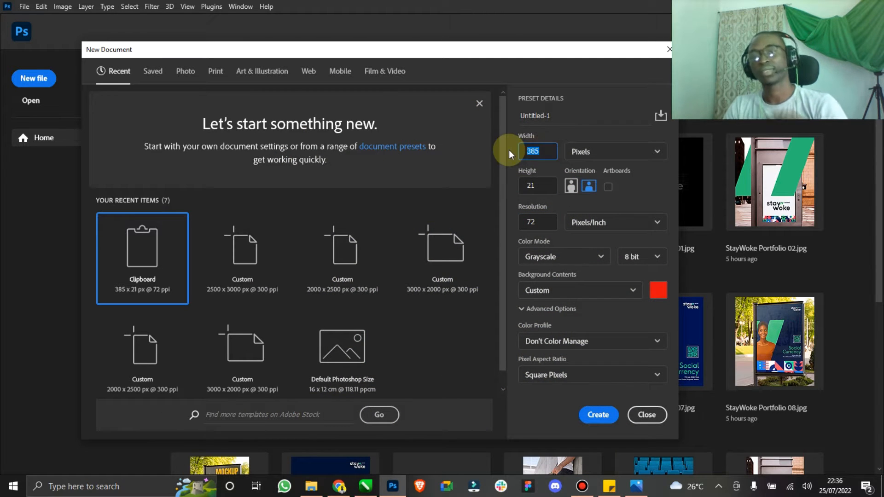
type("2500")
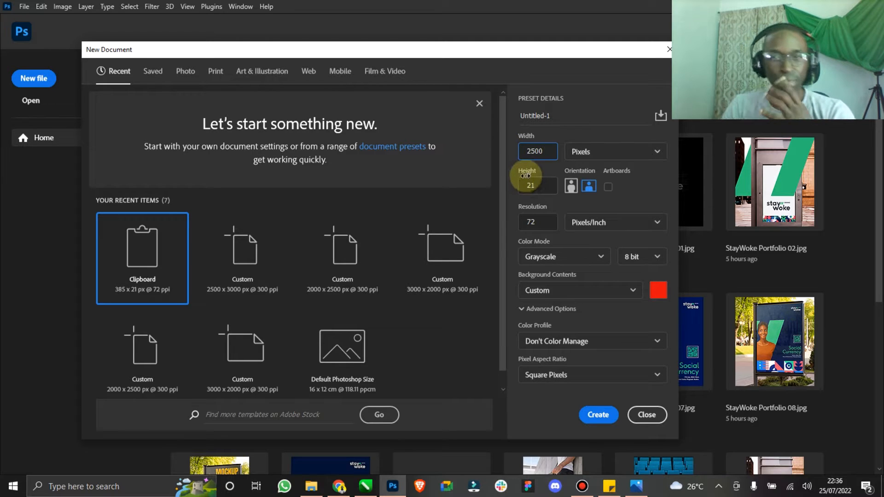
left_click_drag(540, 188, 508, 188)
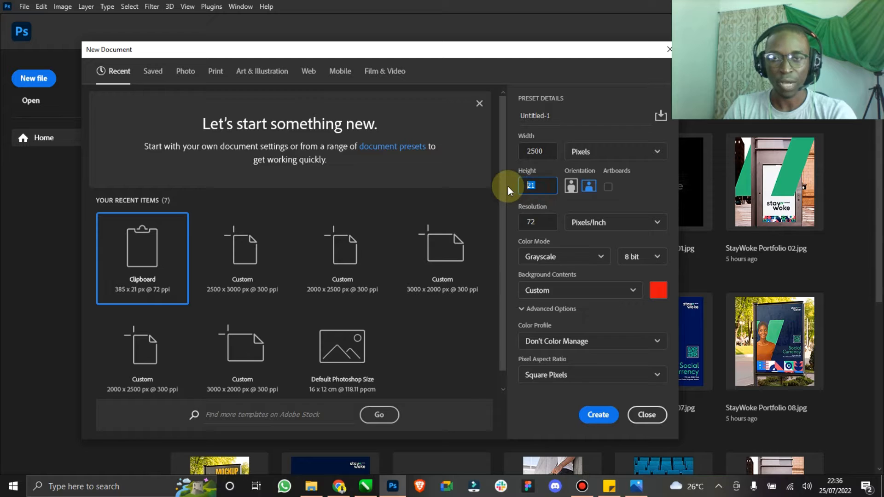
type("3000")
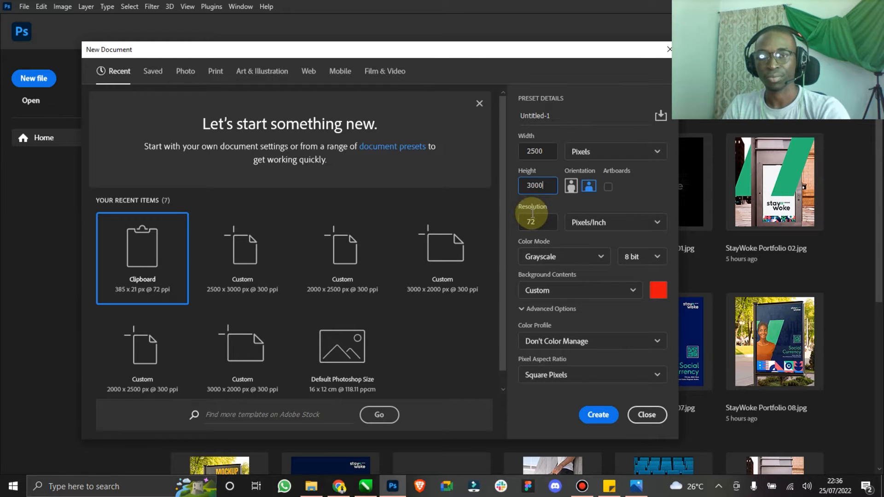
key("Tab")
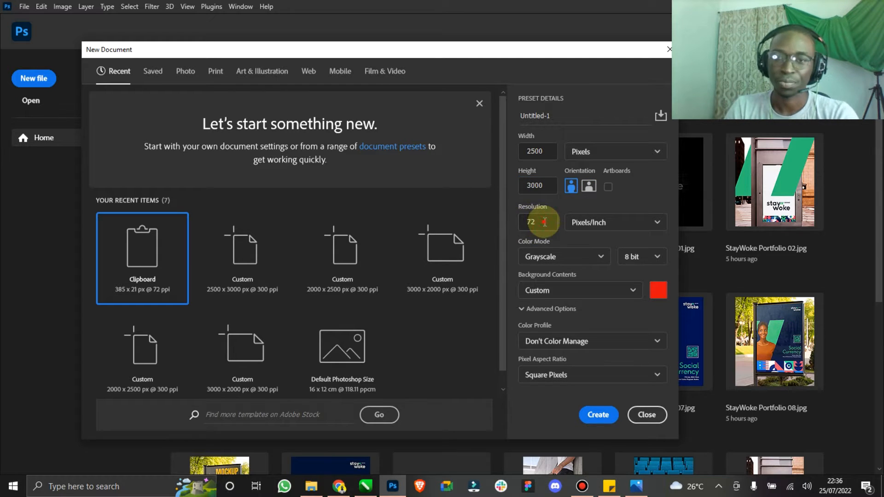
type("300")
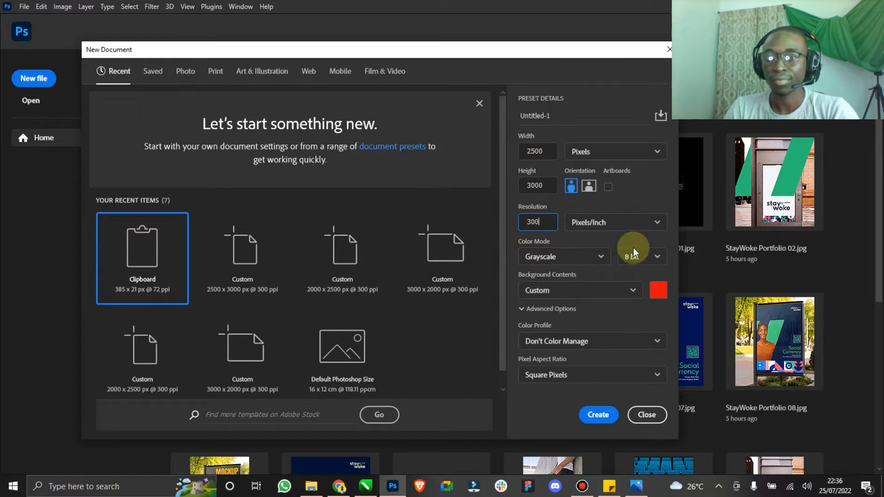
Step: Set the new document's background color to dark blue #071f8b after consulting the Fanta reference and the downloaded images
left_click(659, 290)
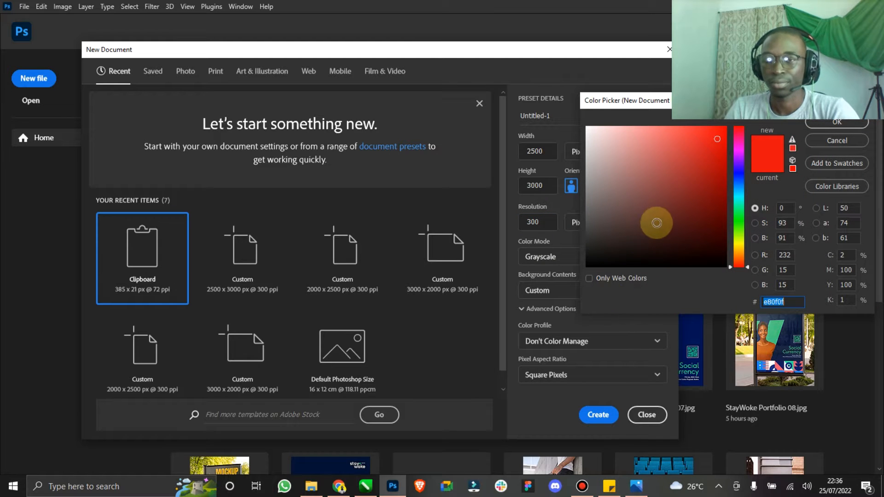
left_click(636, 487)
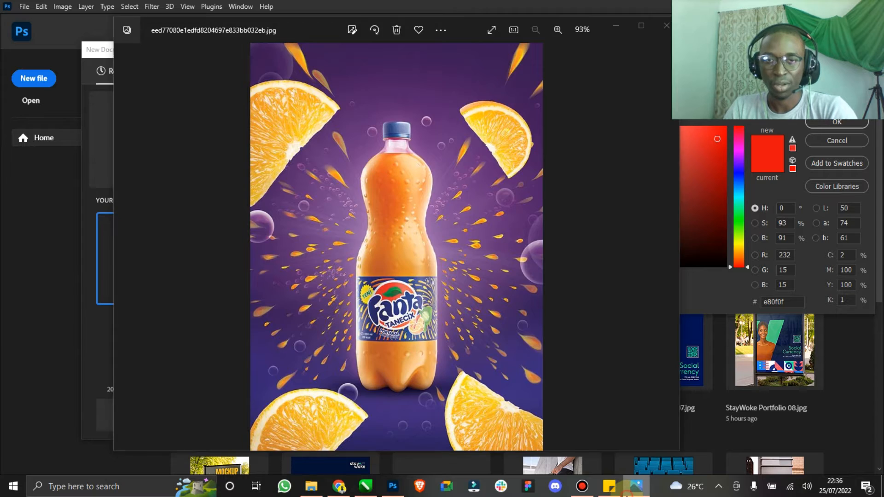
left_click(636, 486)
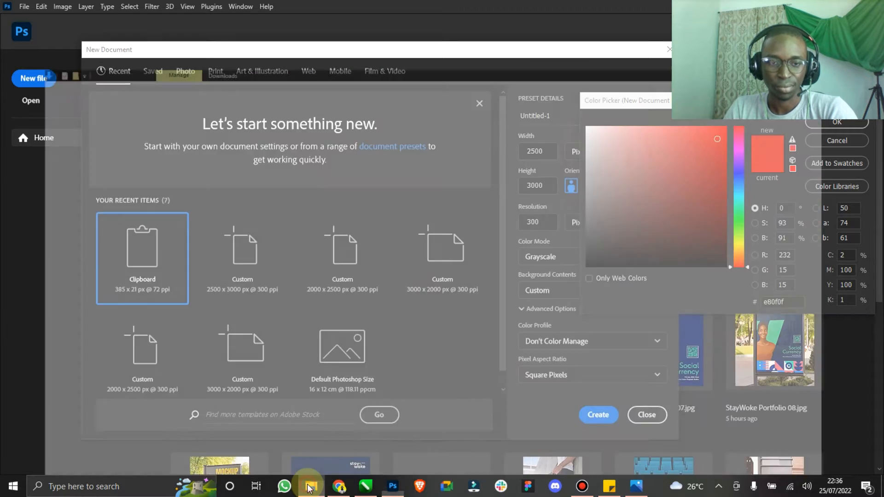
left_click(311, 486)
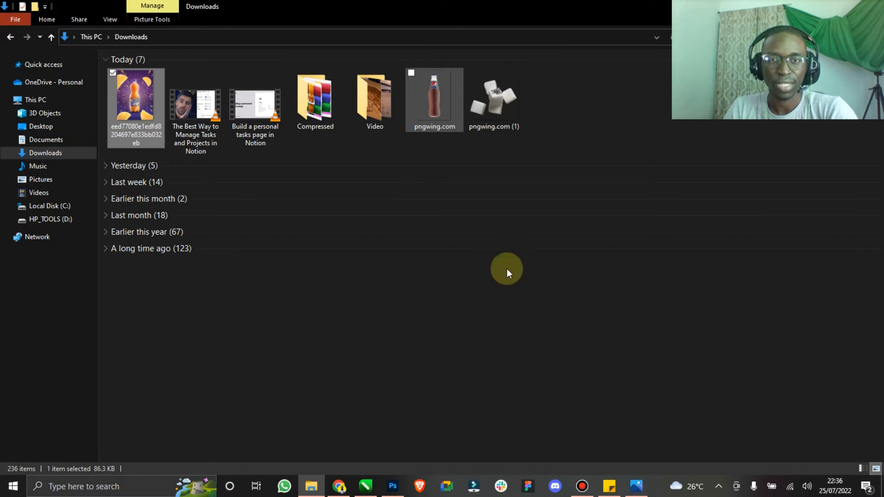
left_click(636, 486)
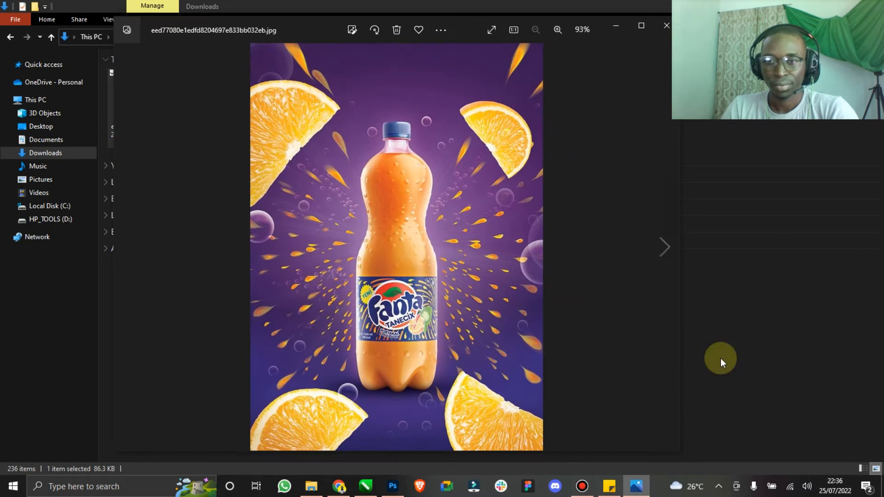
left_click(393, 487)
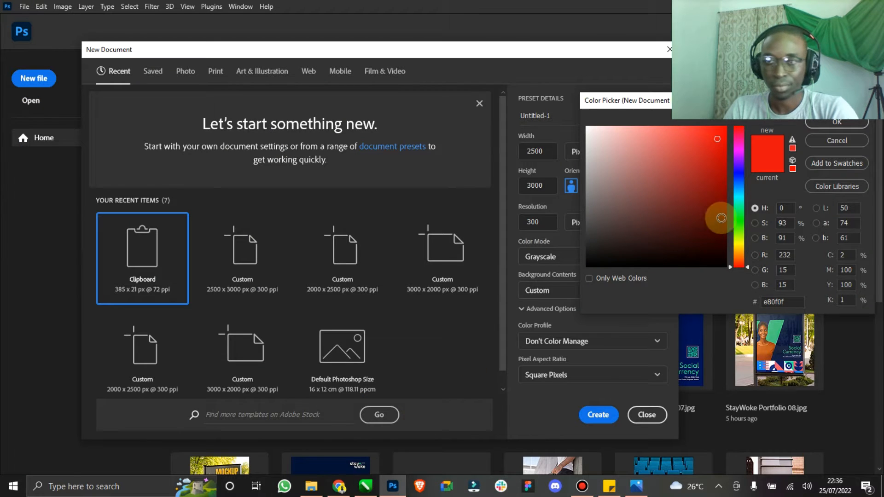
left_click(739, 177)
left_click(722, 170)
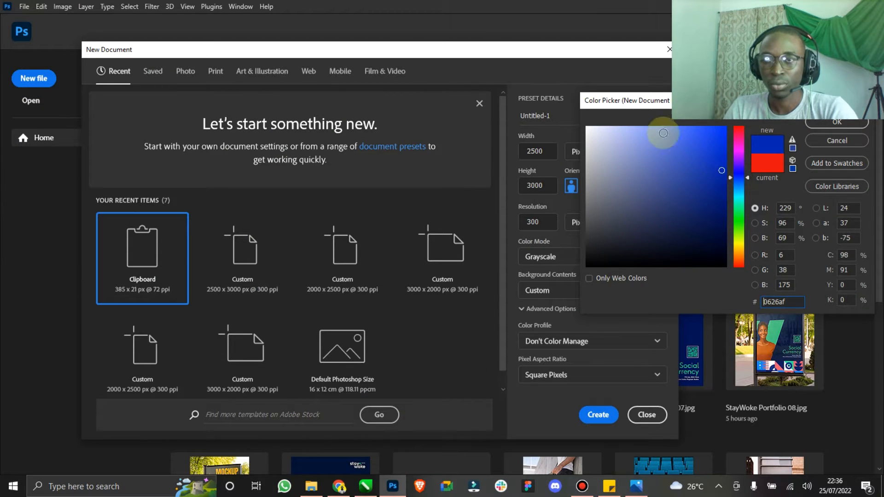
left_click_drag(654, 100, 482, 132)
left_click(548, 225)
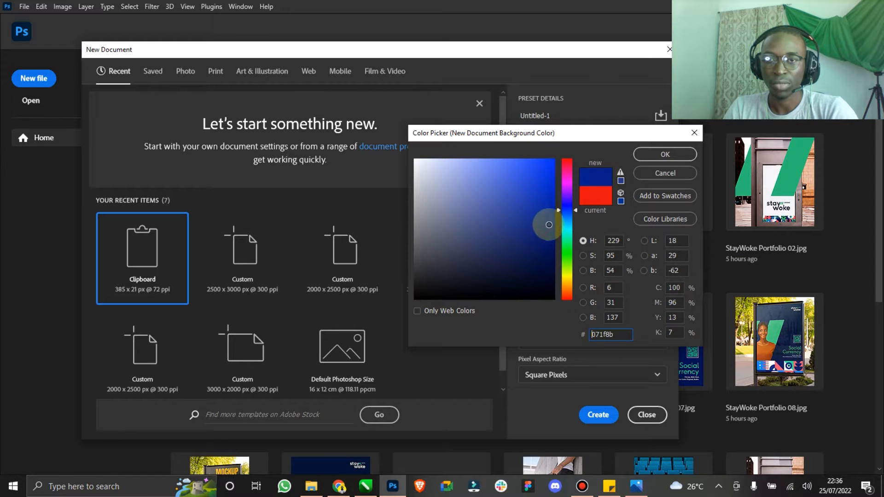
left_click(664, 154)
Step: Try creating the document in Grayscale mode, closing it after checking its image mode
left_click(598, 414)
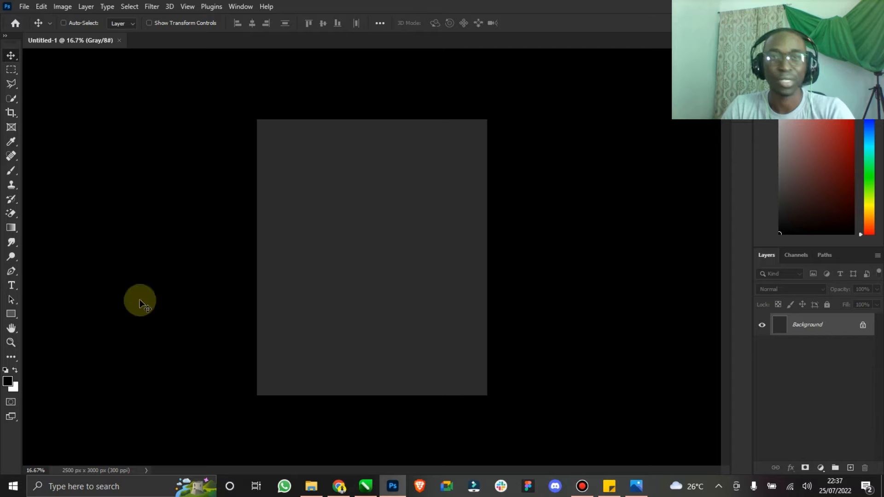
left_click(62, 6)
mouse_move(76, 21)
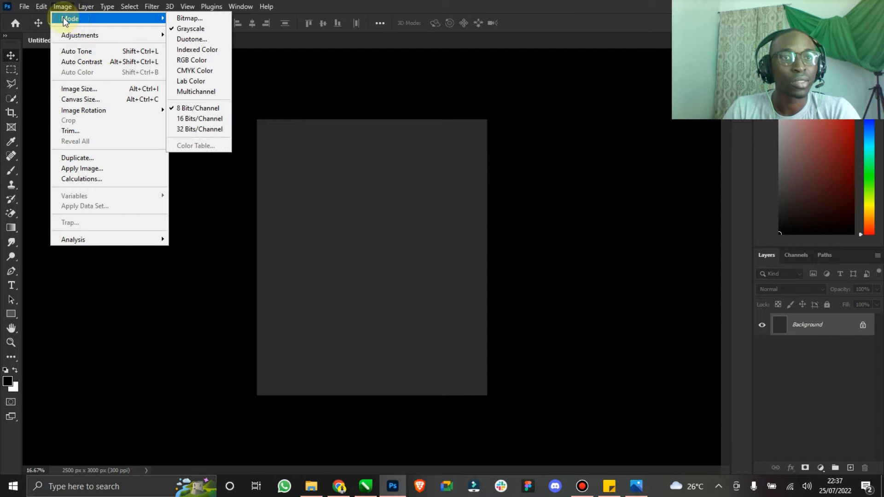
left_click(37, 59)
left_click(121, 41)
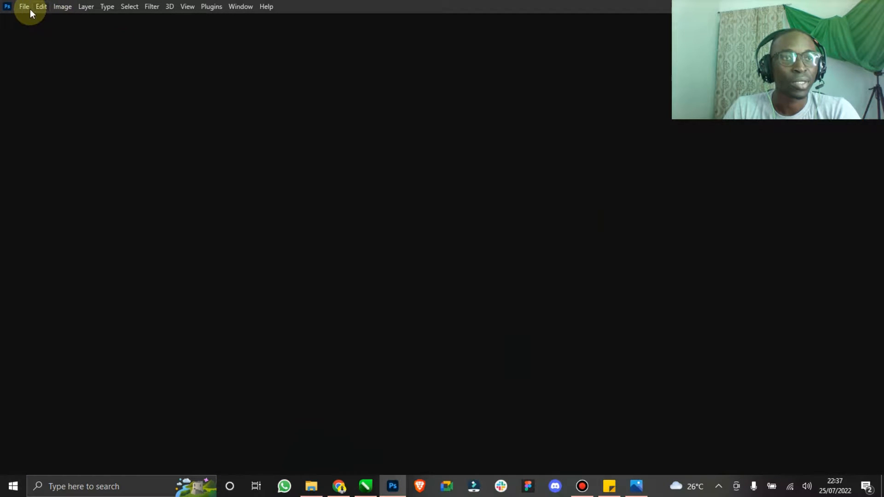
Step: Create a new 2500 x 3000 px document at 300 ppi in RGB Color mode with the dark blue custom background
left_click(28, 8)
left_click(34, 16)
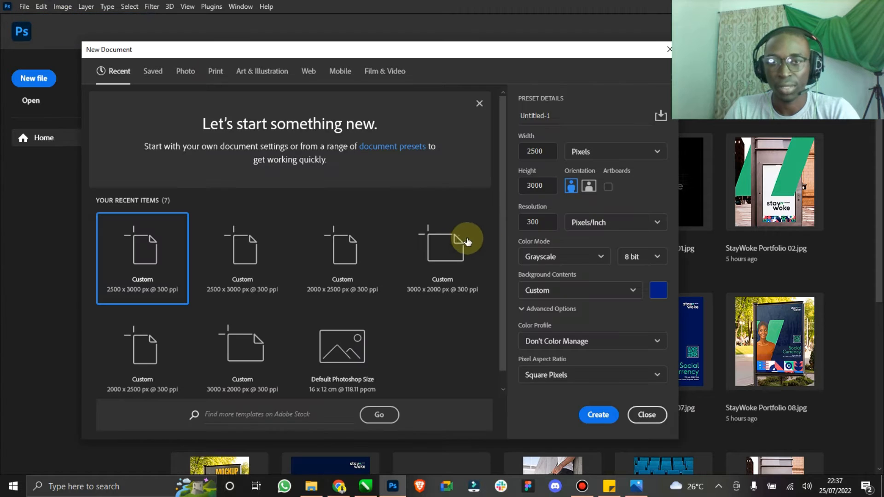
left_click(250, 278)
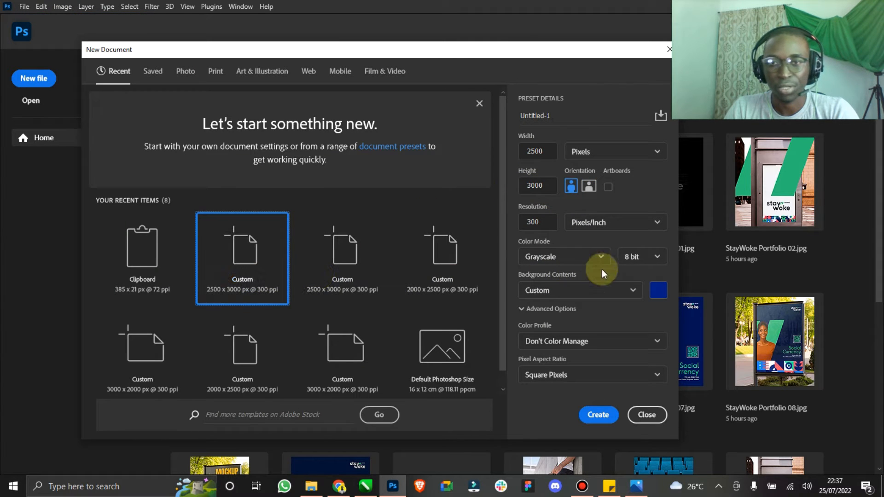
left_click(599, 259)
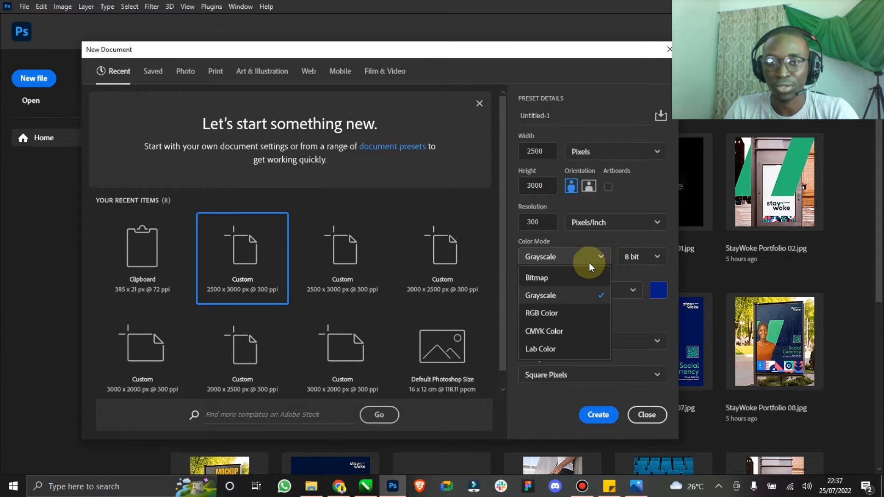
left_click(548, 313)
left_click(597, 415)
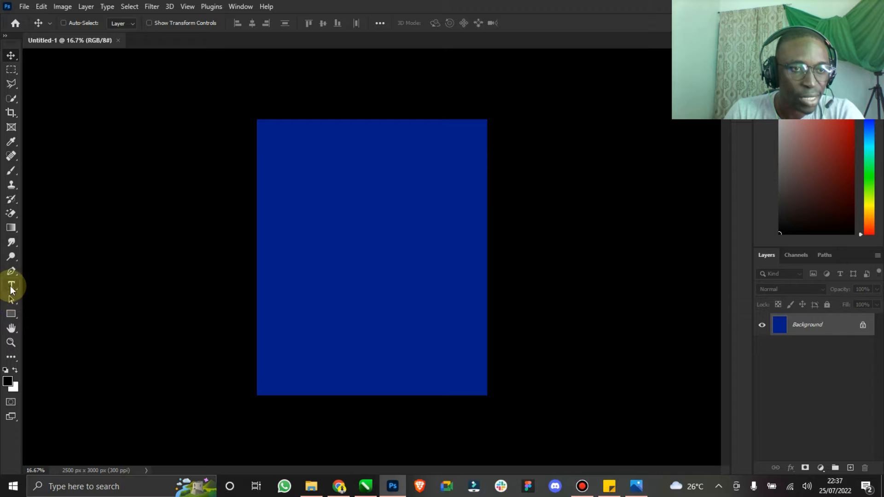
Step: Extend the canvas upward with the Crop tool to about 2500 x 3192 px
left_click(10, 124)
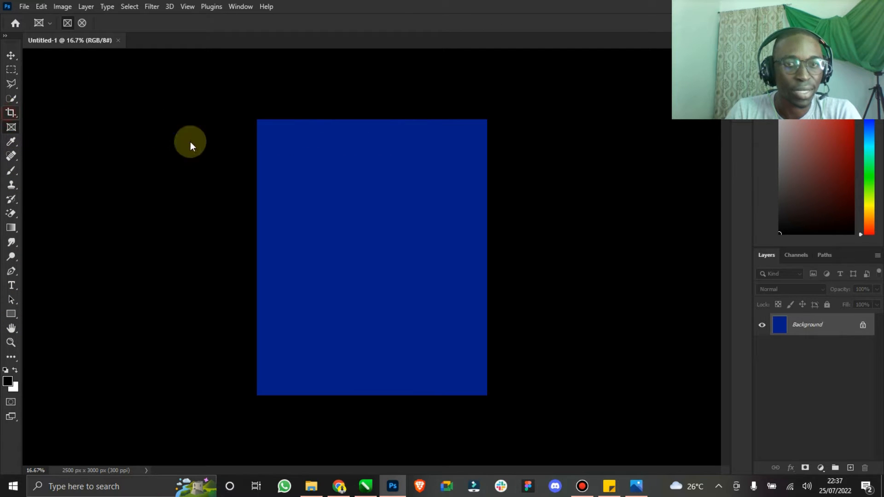
key("c")
left_click_drag(372, 120, 373, 112)
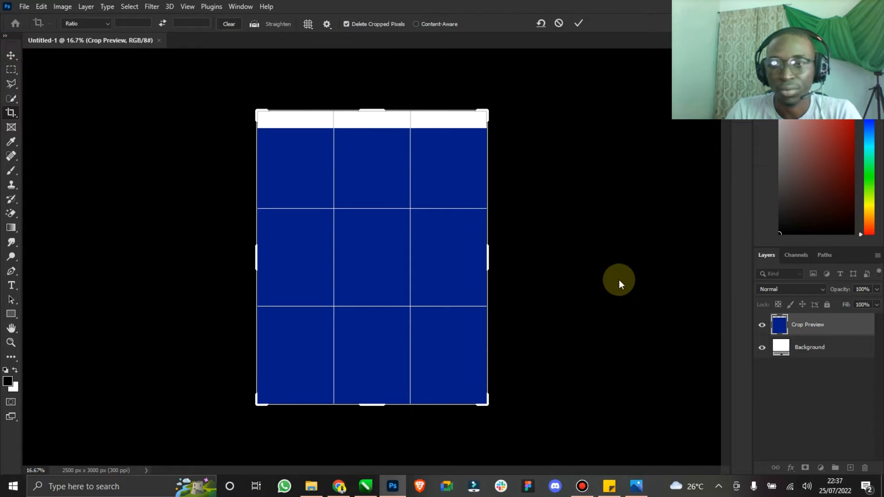
left_click(576, 23)
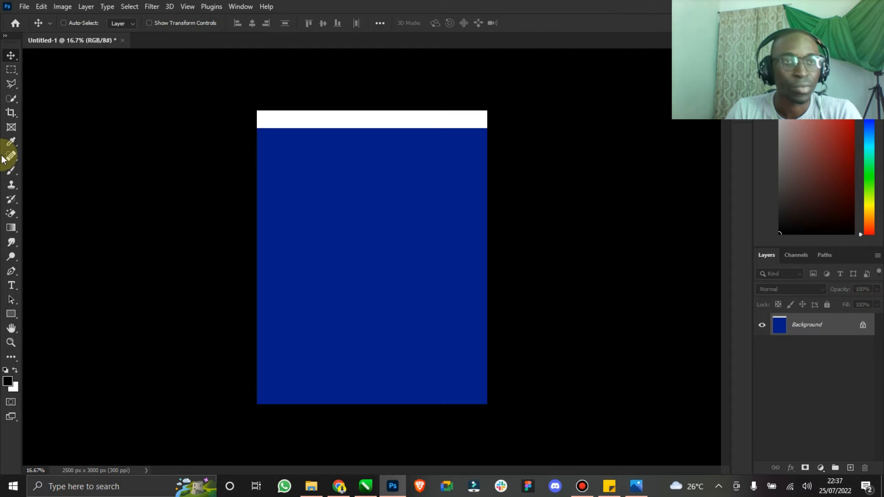
Step: Unlock the background layer and add a dark blue #031c7b Solid Color fill layer above it
left_click(862, 325)
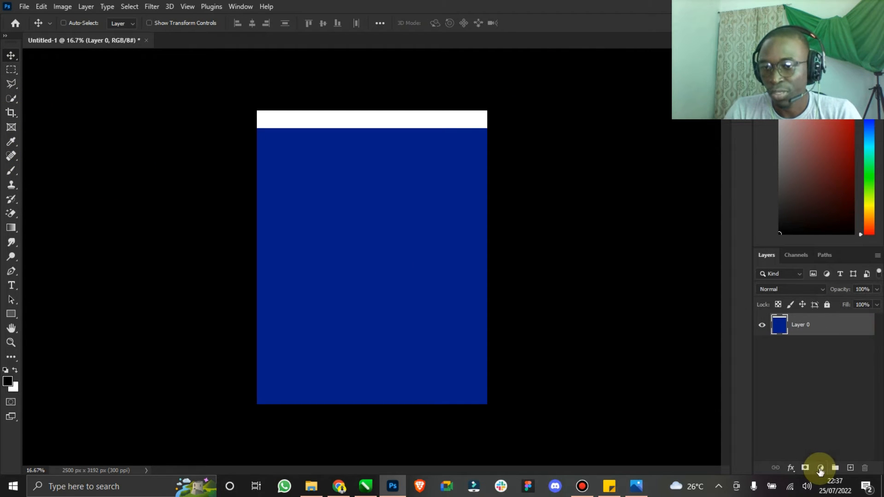
left_click(821, 467)
left_click(816, 275)
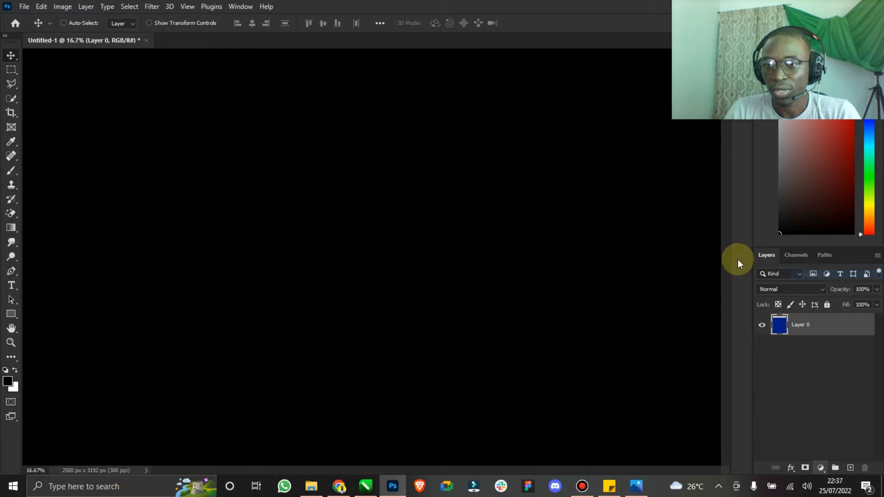
left_click(565, 210)
left_click(551, 214)
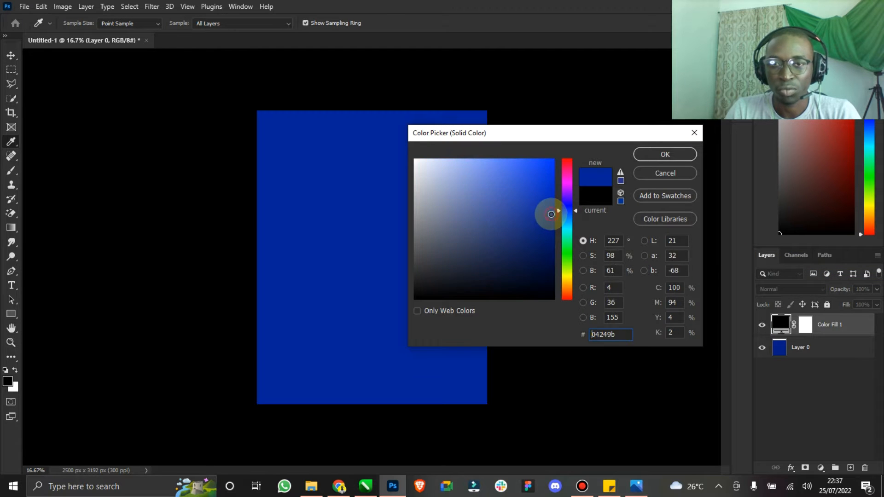
left_click_drag(549, 214, 549, 226)
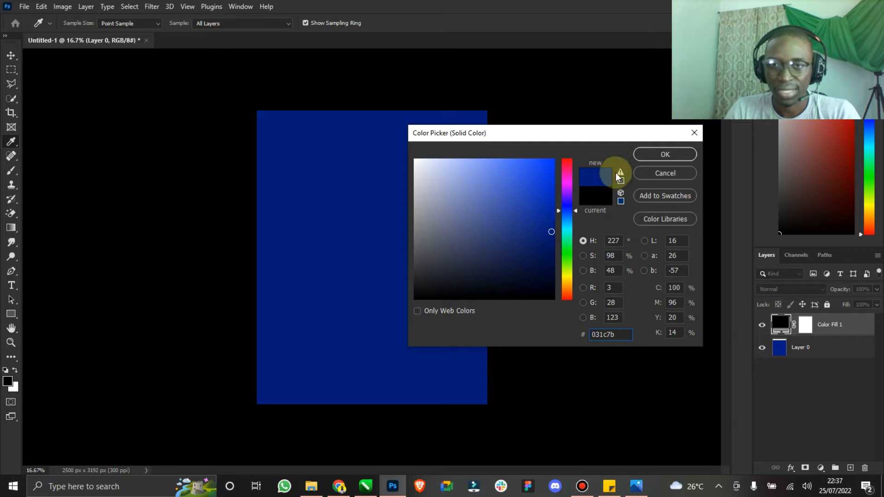
left_click(645, 157)
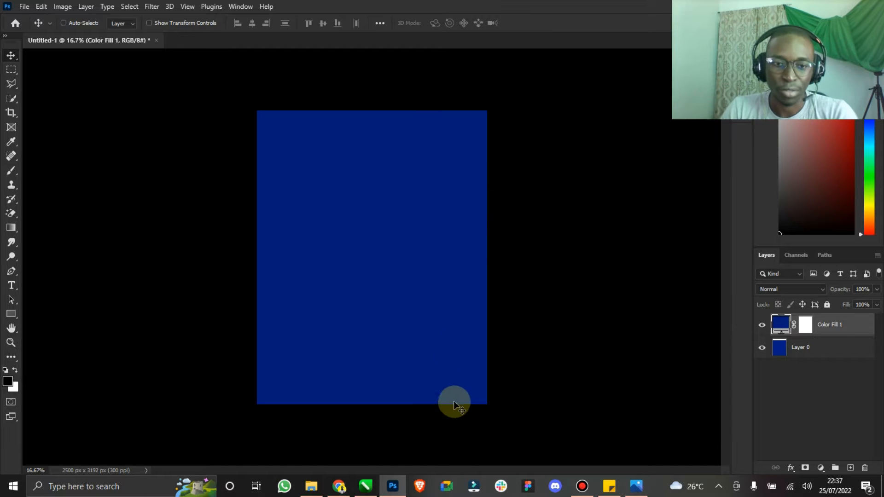
Step: Check the Fanta reference, then place the Pepsi bottle PNG on the canvas and scale it down around the middle of the poster
left_click(636, 487)
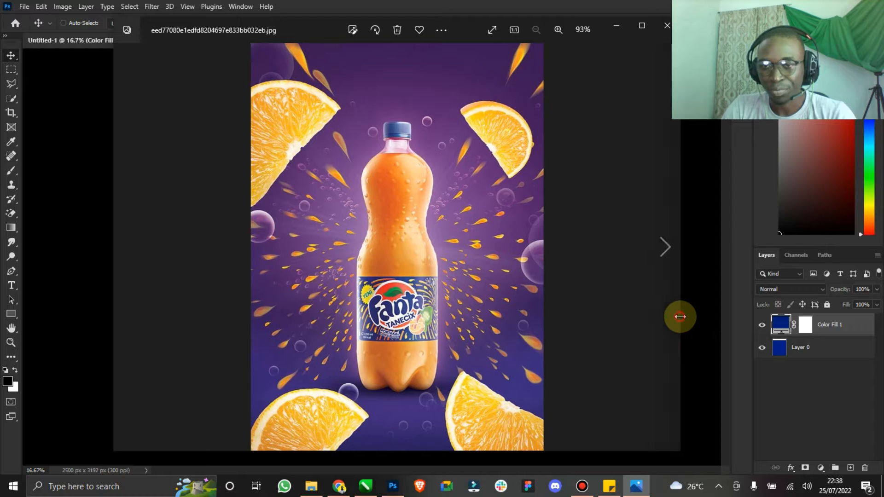
left_click(696, 291)
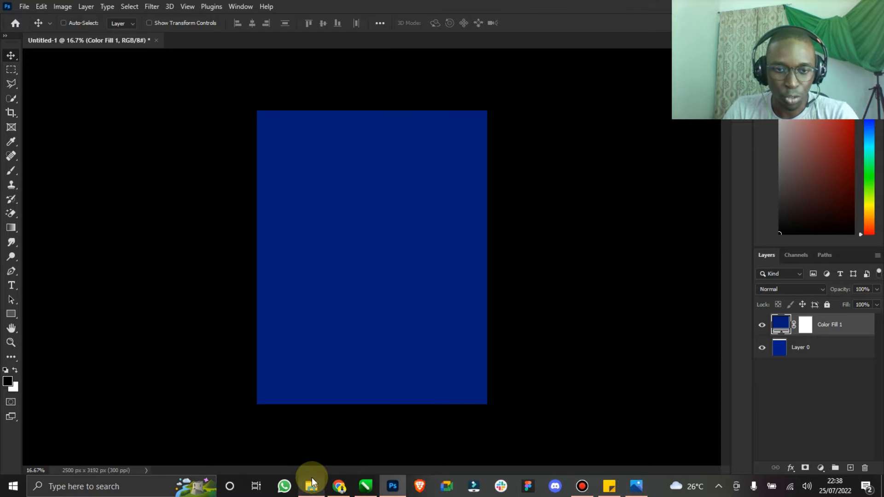
left_click(312, 484)
left_click(421, 110)
left_click_drag(436, 160, 397, 309)
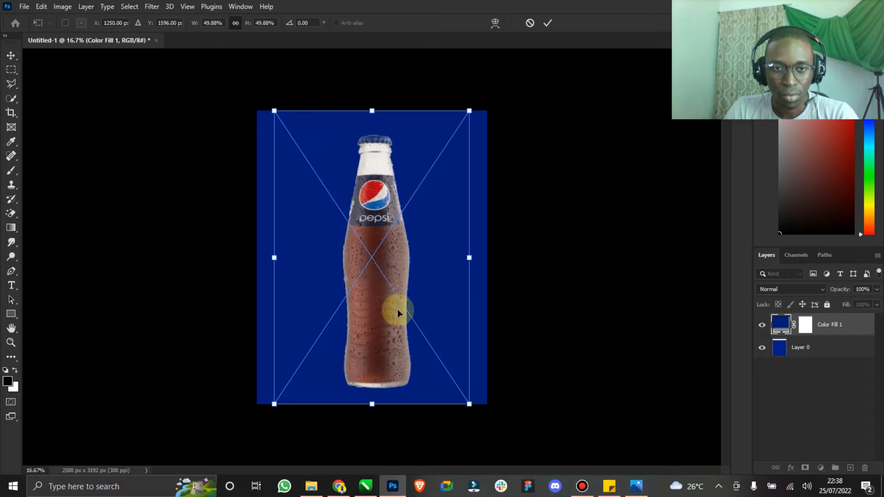
left_click_drag(469, 112, 444, 151)
left_click(548, 23)
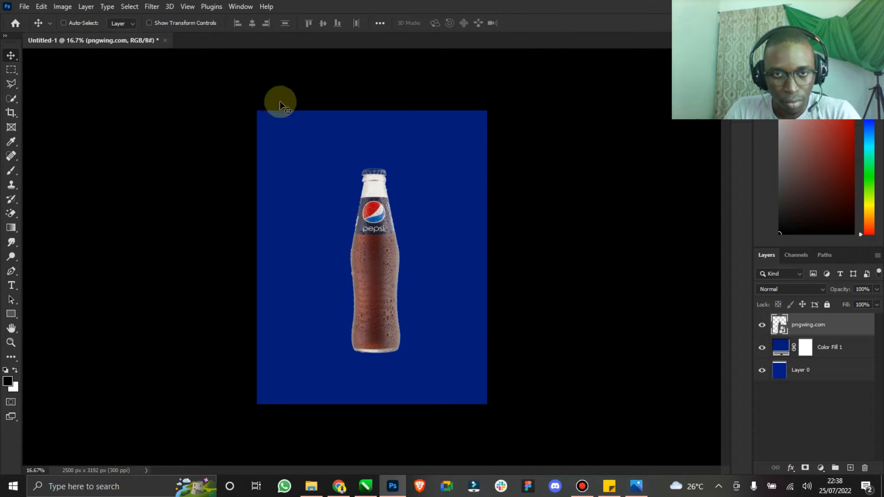
Step: Enlarge the placed Pepsi bottle slightly using transform controls, keeping it centred on the poster with space around it
left_click(11, 342)
left_click_drag(367, 308, 446, 288)
left_click_drag(452, 322, 417, 317)
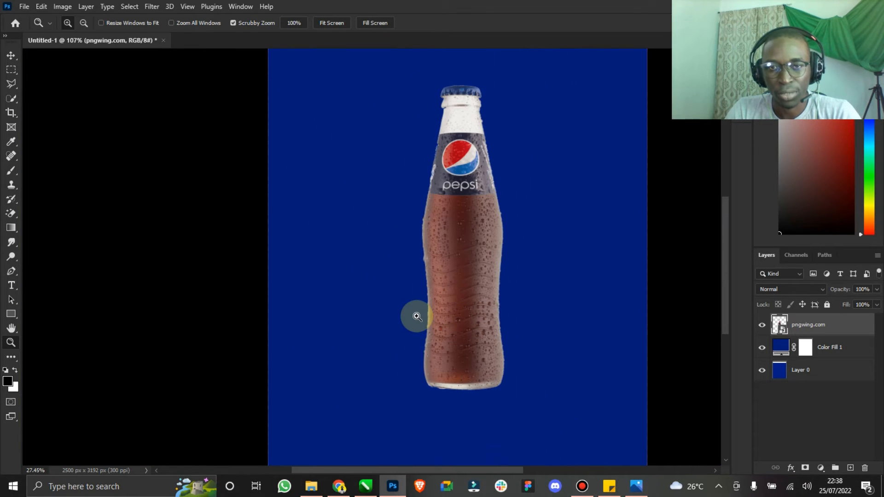
double_click(11, 328)
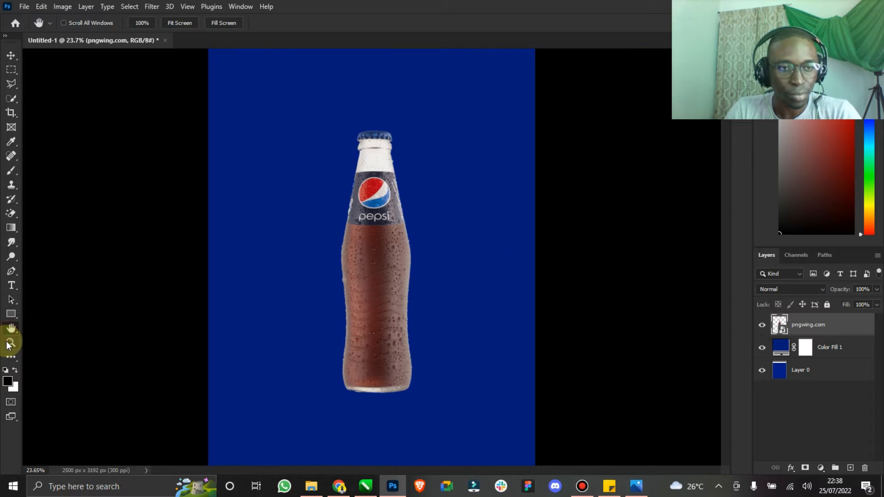
left_click(11, 342)
left_click_drag(452, 426, 453, 418)
left_click(11, 55)
left_click(170, 23)
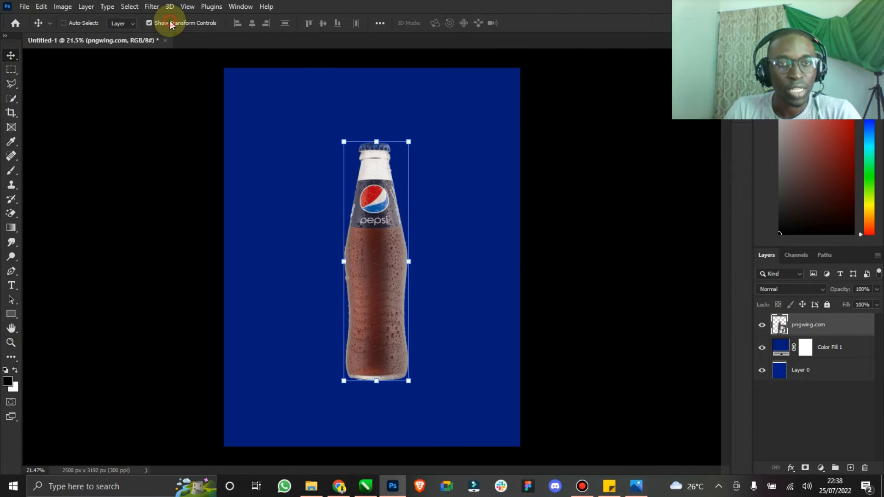
left_click_drag(408, 140, 476, 99)
key("ctrl+z")
key("Return")
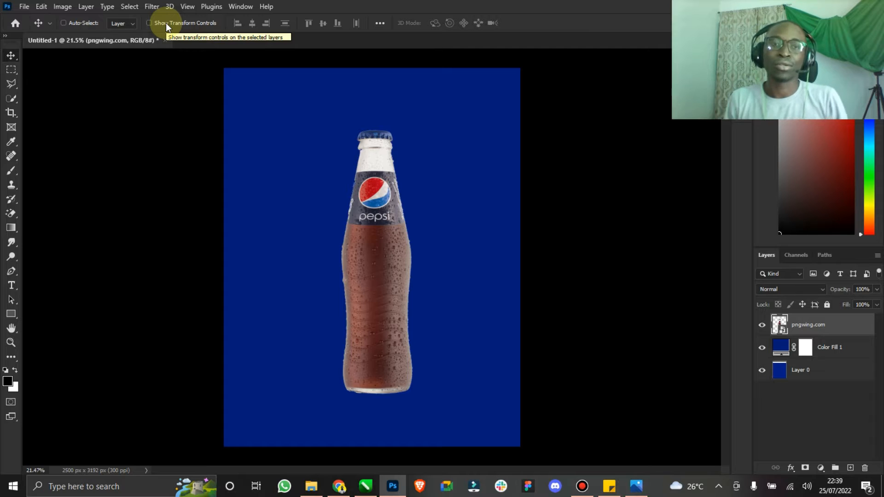
Step: Consult the Fanta reference image again and rename the Pepsi bottle's layer as Bottle
left_click(636, 486)
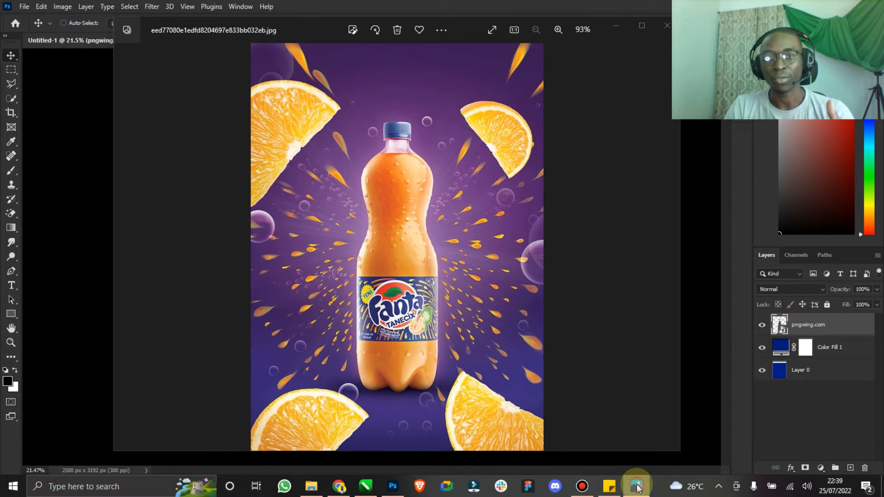
left_click(636, 486)
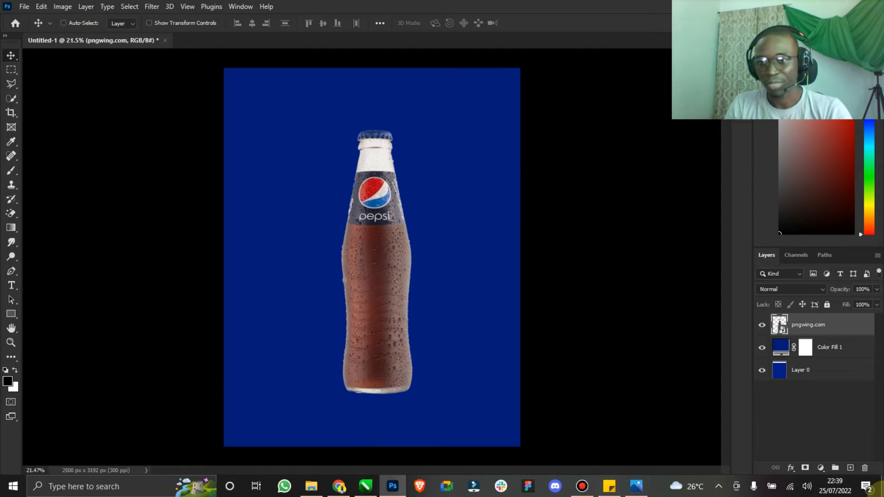
left_click(810, 329)
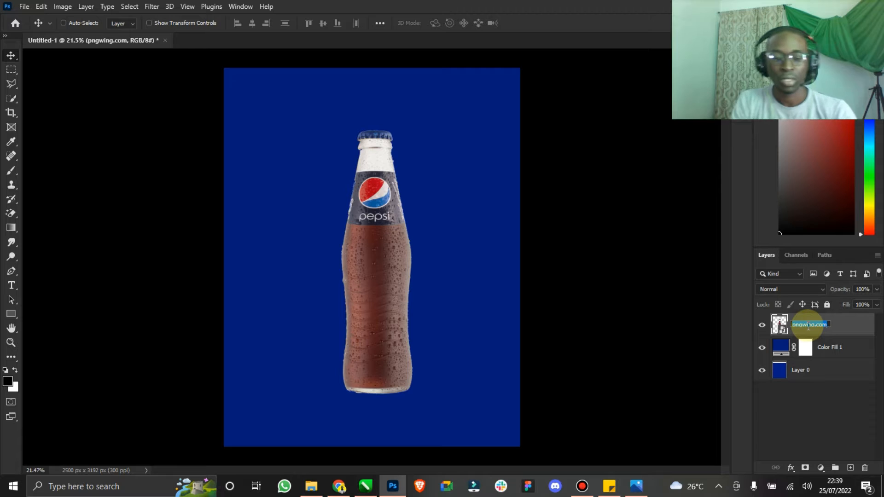
type("Bottle")
key("Return")
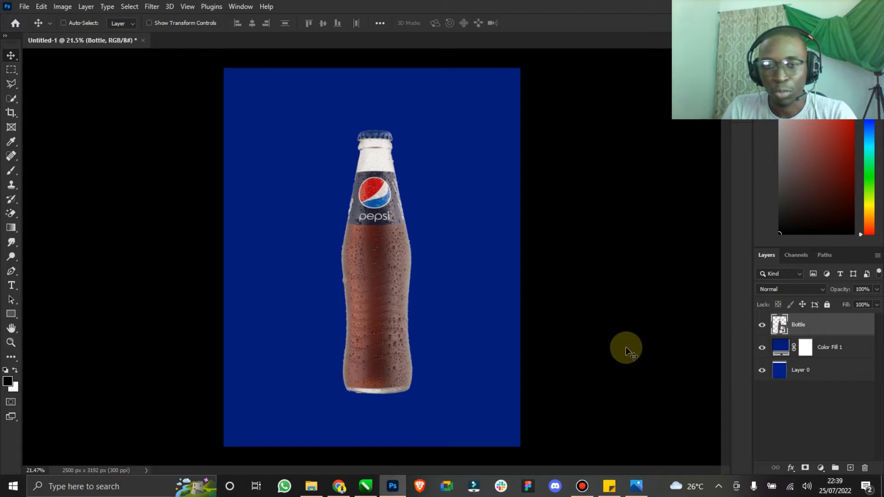
Step: Set the foreground color to #031c7b by sampling the poster's blue background beside the bottle
left_click(7, 381)
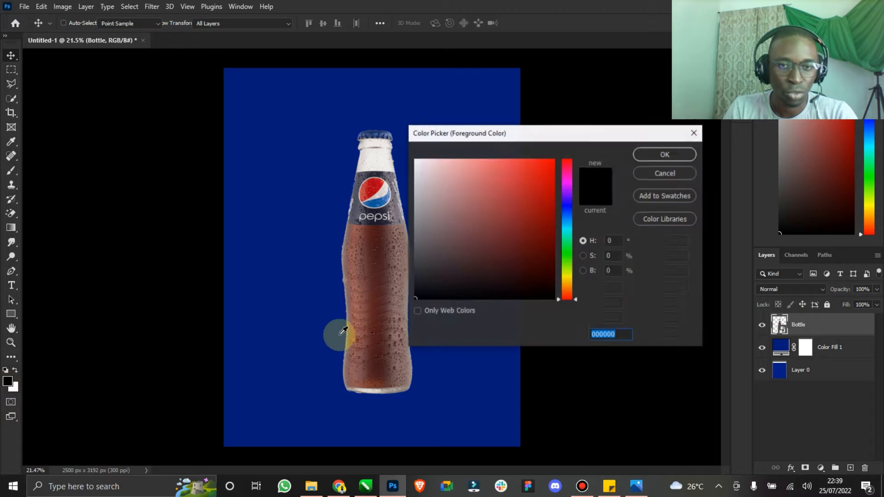
left_click(330, 308)
left_click(659, 155)
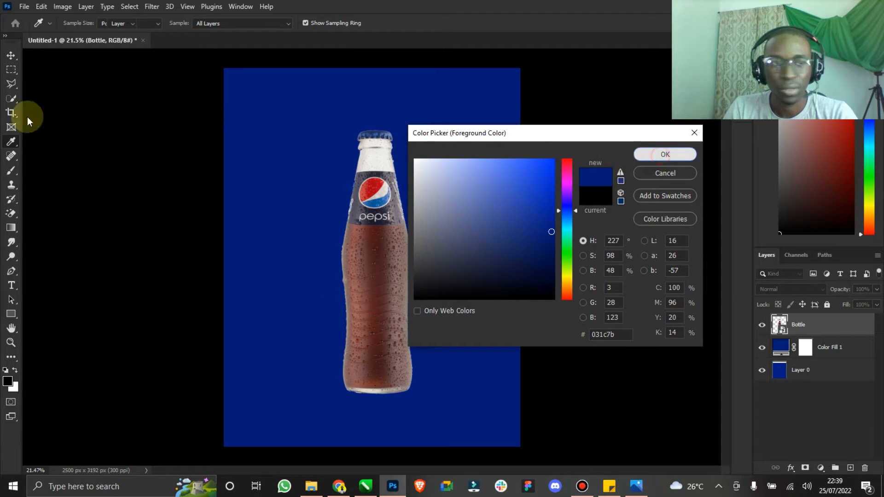
key("v")
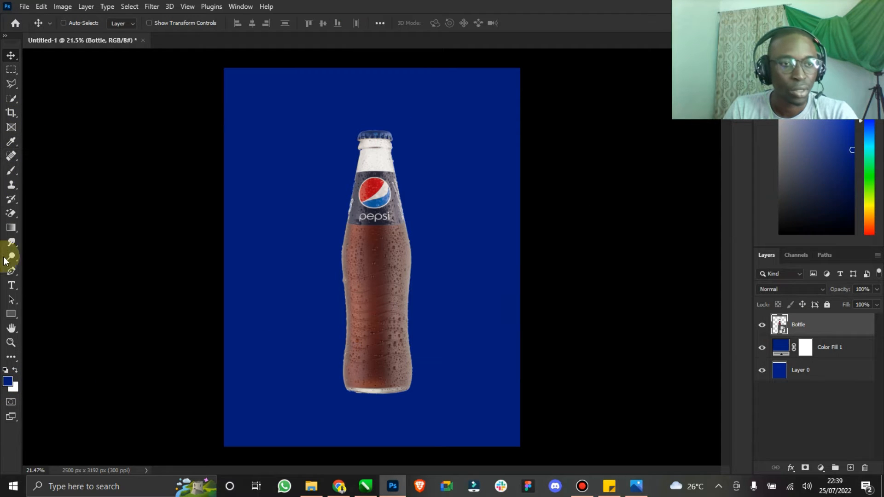
Step: Draw a blue rectangle of about 2818 x 573 px across the bottom of the poster, covering the bottle's base
right_click(11, 317)
left_click(46, 309)
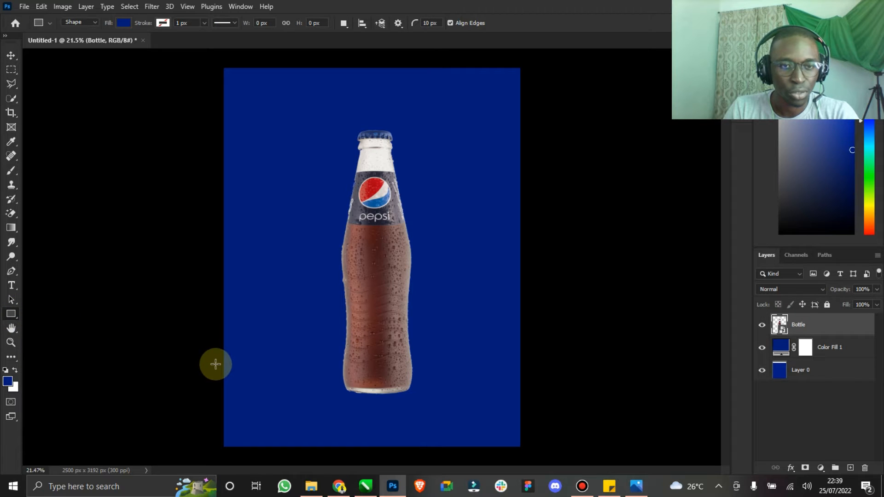
left_click_drag(202, 387, 535, 452)
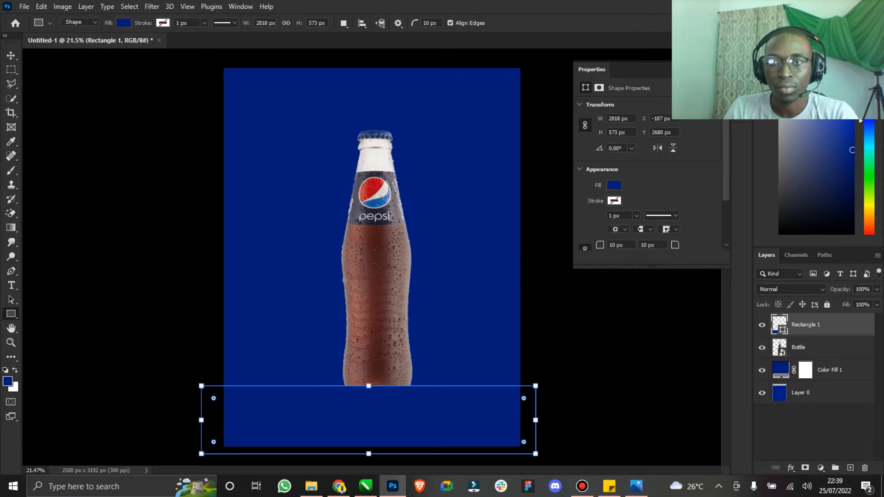
left_click_drag(632, 62, 547, 14)
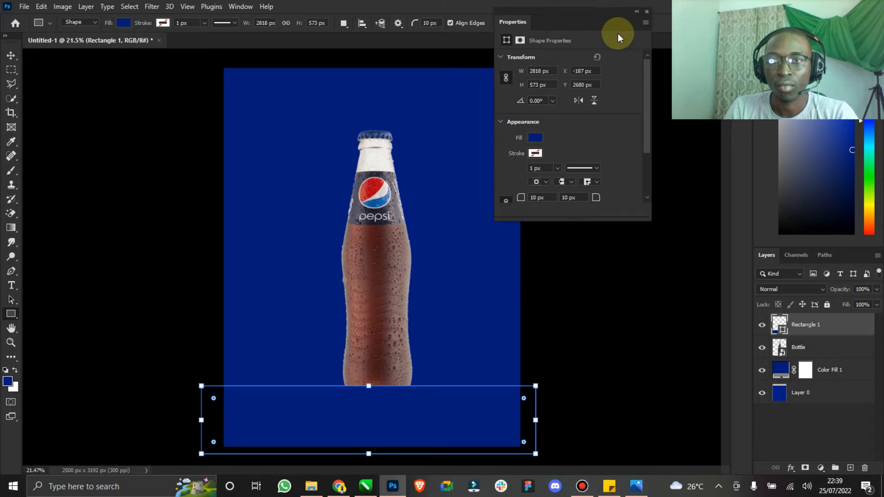
left_click(644, 12)
Step: Move the blue rectangle down slightly until its upper edge lies just above the very bottom of the bottle
left_click(11, 55)
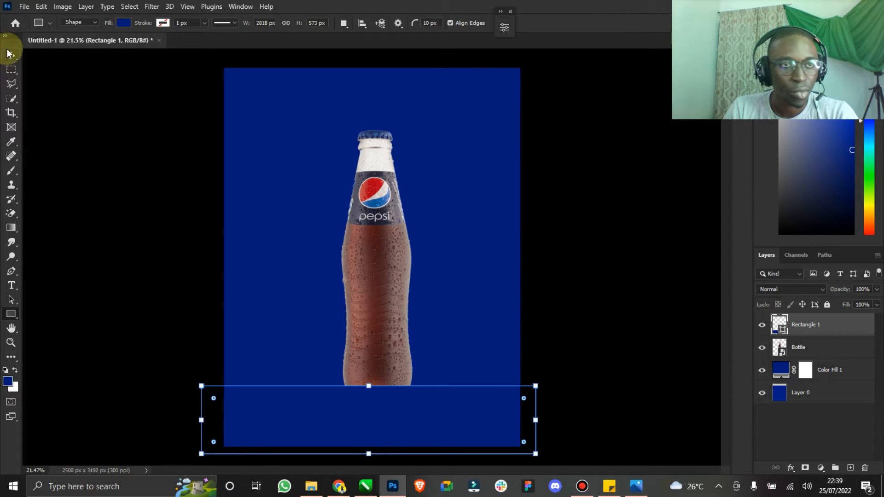
left_click_drag(405, 402, 409, 407)
key("Down")
key("Down")
key("Down")
key("Down")
key("Down")
key("Down")
key("Down")
key("Down")
key("Down")
key("Down")
key("Down")
key("Down")
key("Down")
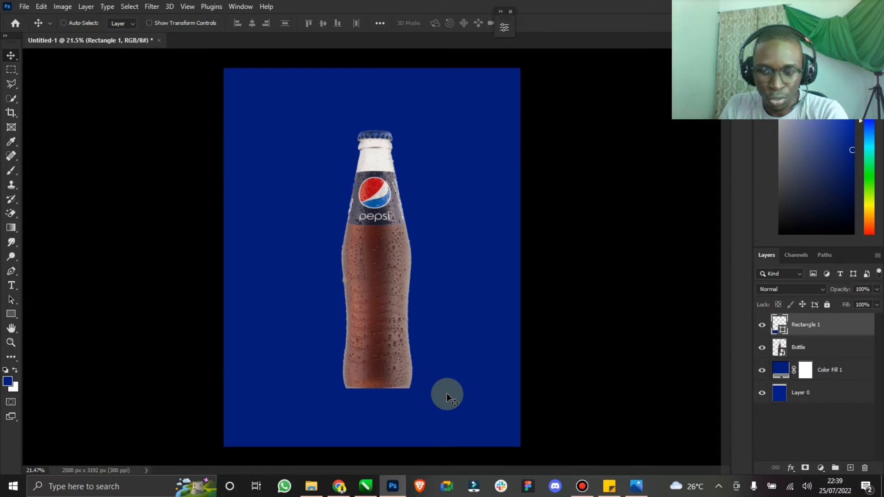
key("shift+Up")
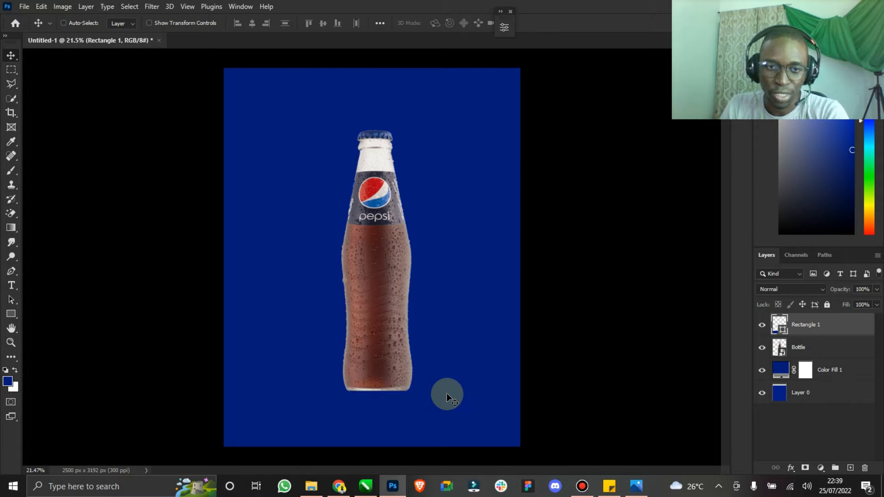
key("shift+Down")
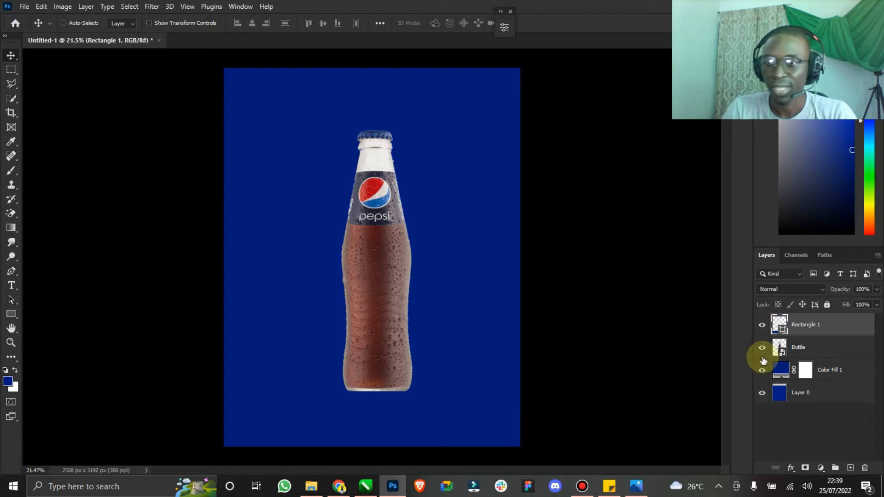
Step: Add a new layer named Shadow above the rectangle and clip it to the rectangle with a clipping mask
left_click(847, 468)
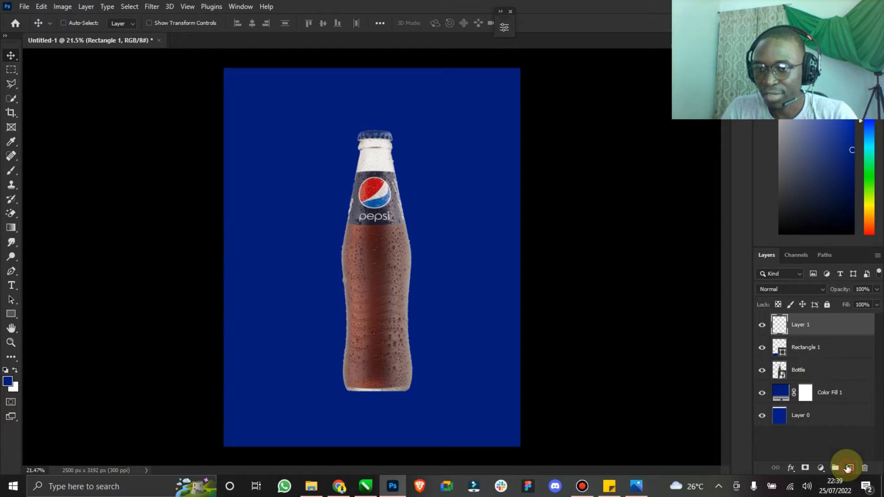
double_click(801, 327)
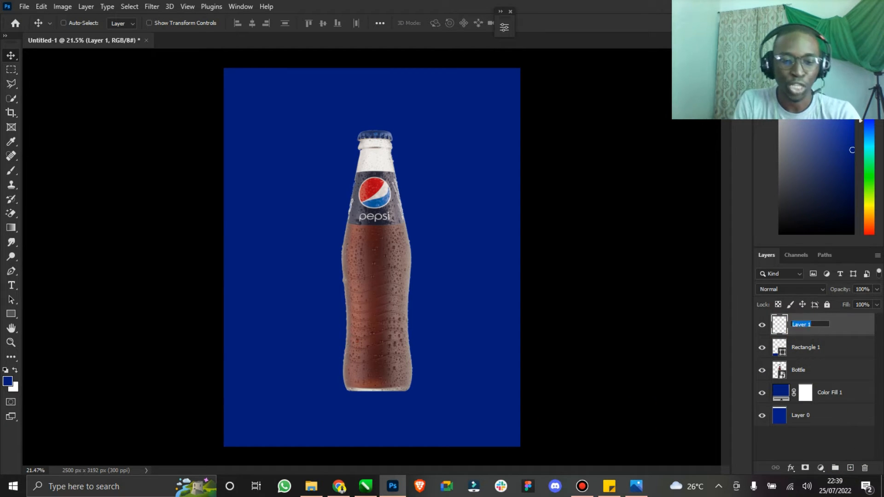
type("Shadow")
left_click(802, 330)
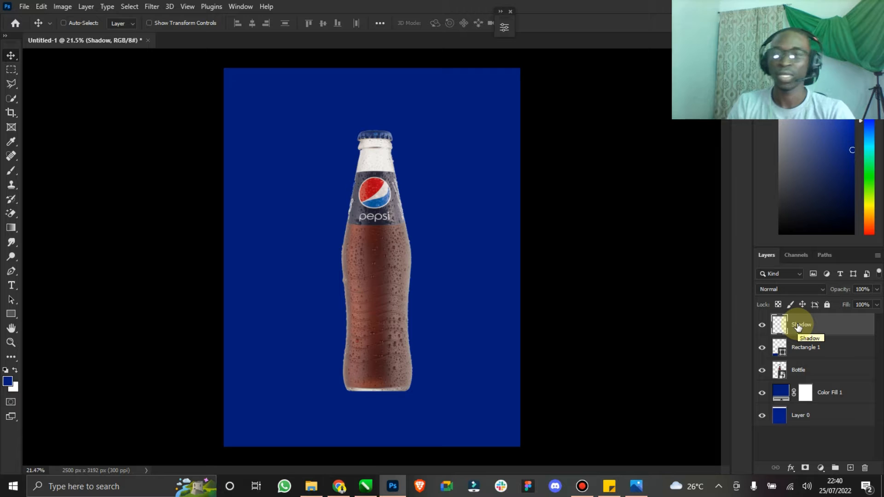
right_click(812, 322)
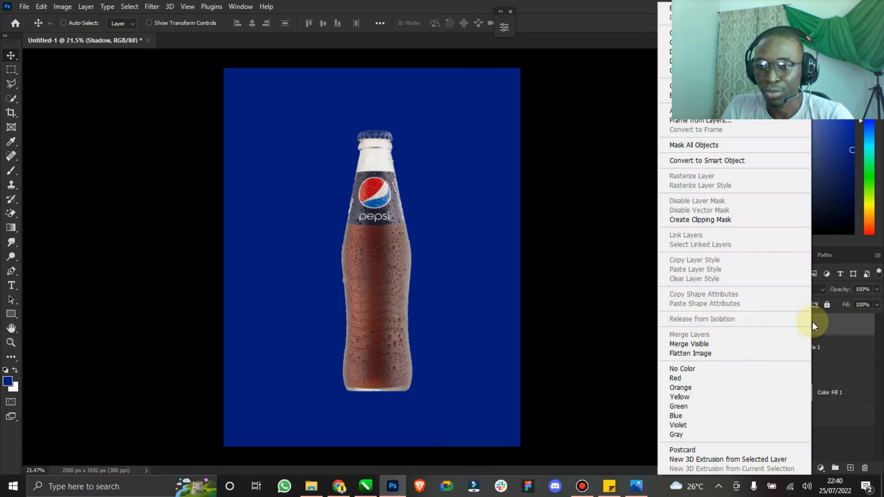
left_click(706, 221)
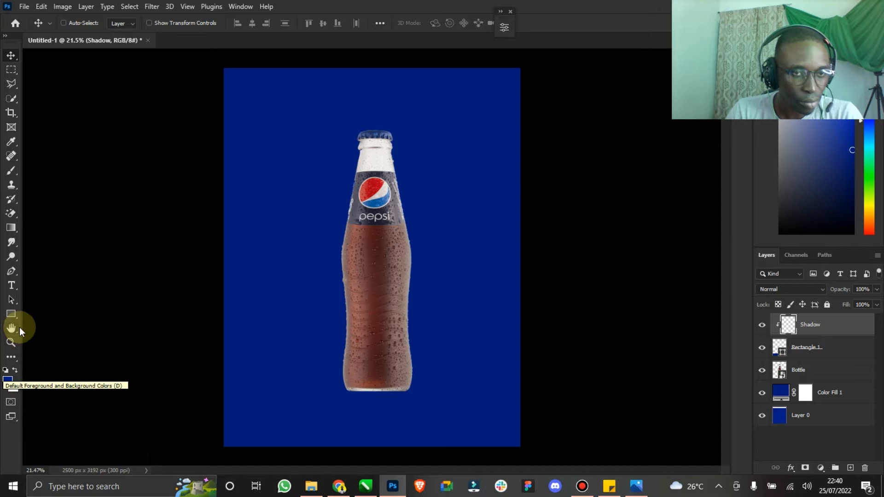
Step: Set the Brush tool's foreground color to black
left_click(11, 171)
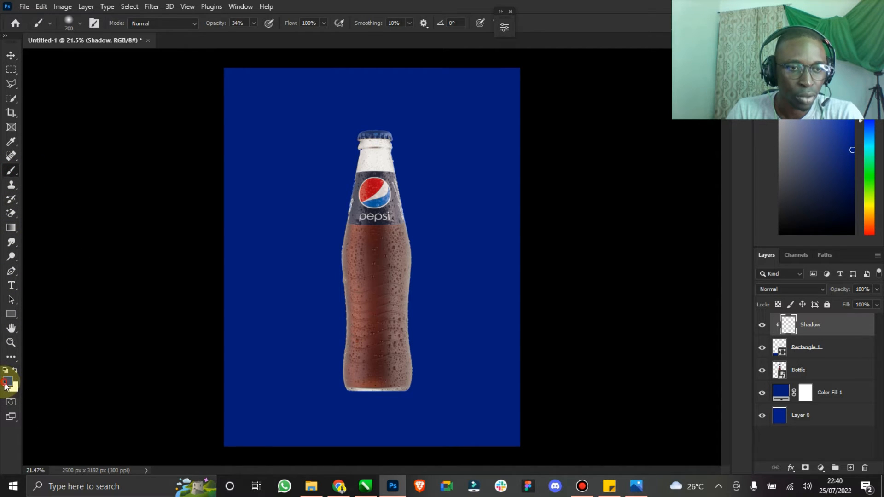
left_click(6, 383)
left_click_drag(529, 245, 572, 327)
left_click(667, 157)
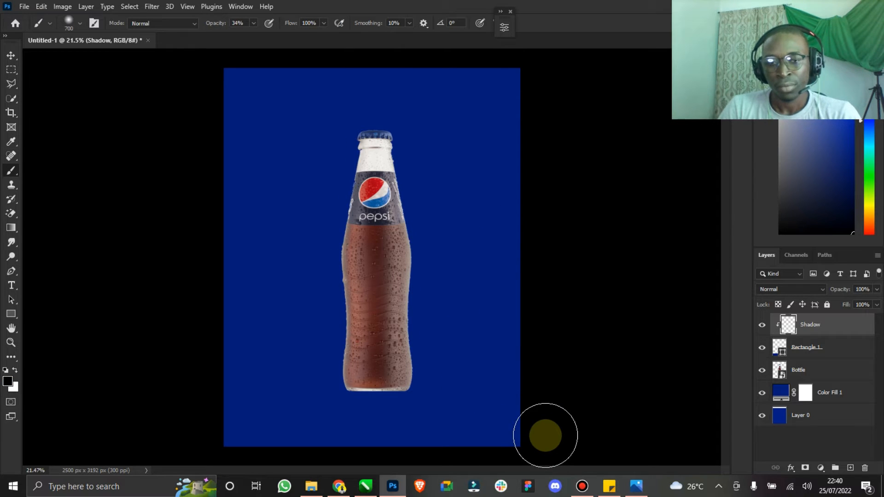
Step: Paint a faint black stroke along the poster's lower edge with a soft 1100 px brush at 34% opacity
left_click(12, 343)
left_click_drag(441, 345, 432, 344)
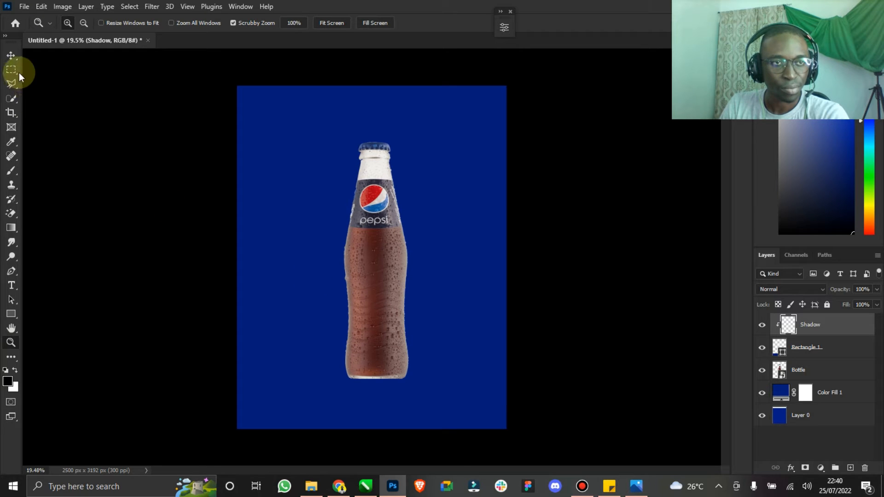
left_click(11, 171)
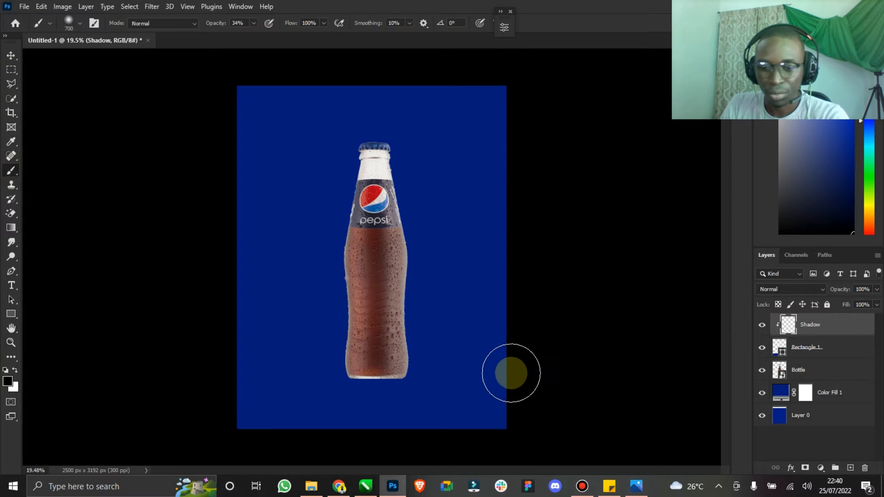
key("bracketright")
key("bracketright")
key("bracketright")
key("bracketright")
mouse_move(517, 438)
left_mouse_down()
mouse_move(374, 464)
mouse_move(149, 455)
left_mouse_up()
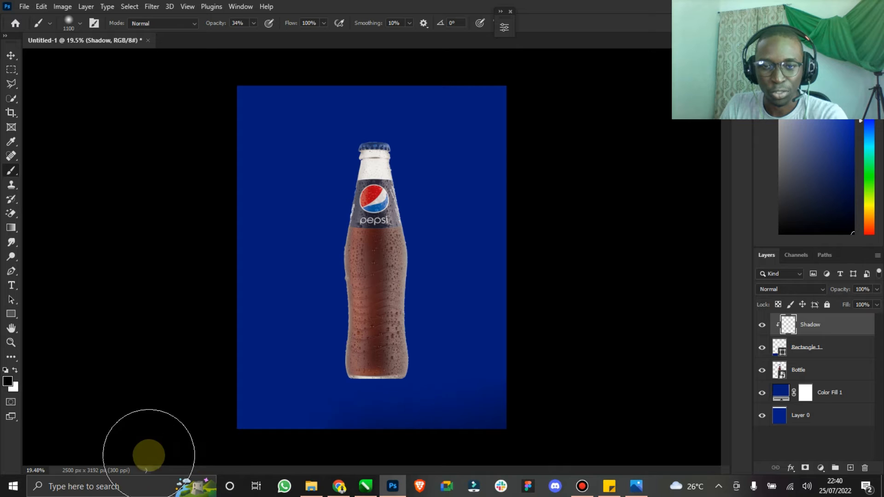
Step: Raise the brush opacity to 100% and paint a strong black stroke along the bottom edge of the poster
left_click(247, 23)
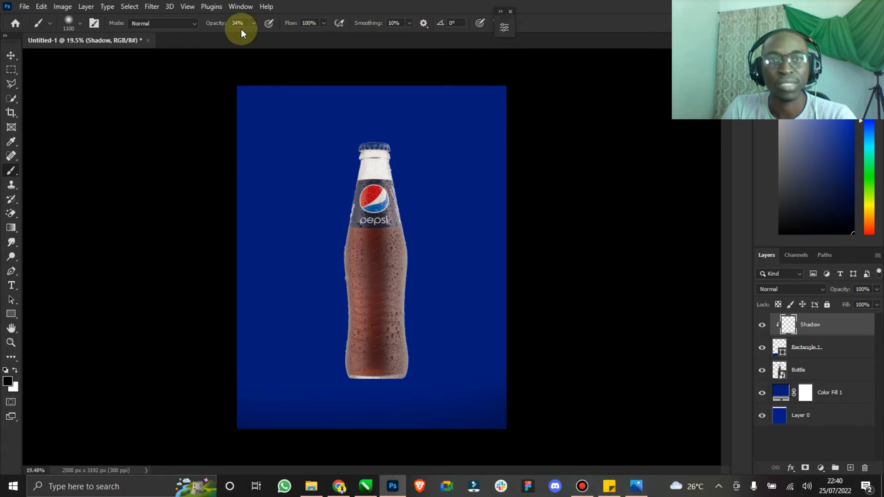
left_click(255, 24)
left_click_drag(254, 35, 322, 42)
mouse_move(530, 432)
left_mouse_down()
mouse_move(349, 470)
mouse_move(184, 465)
mouse_move(205, 456)
mouse_move(391, 446)
mouse_move(226, 457)
left_mouse_up()
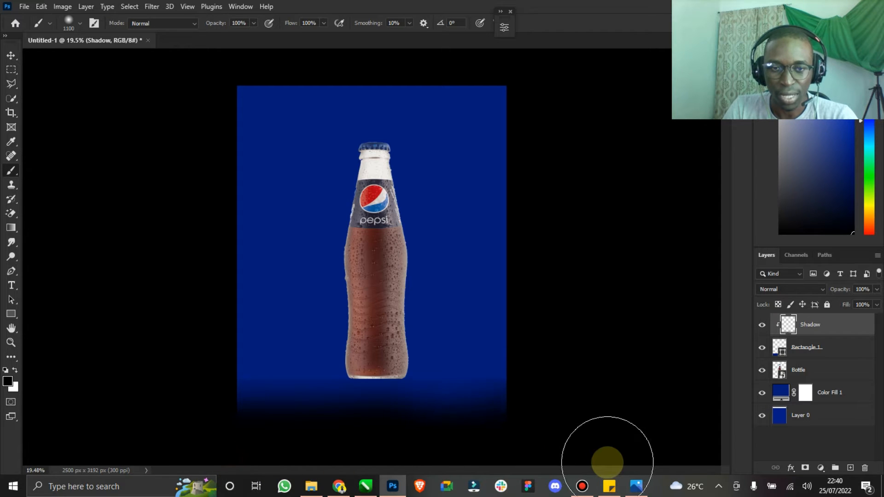
Step: Move the painted floor shadow down and stretch it wider than the poster so only a soft dark gradient remains
left_click(11, 55)
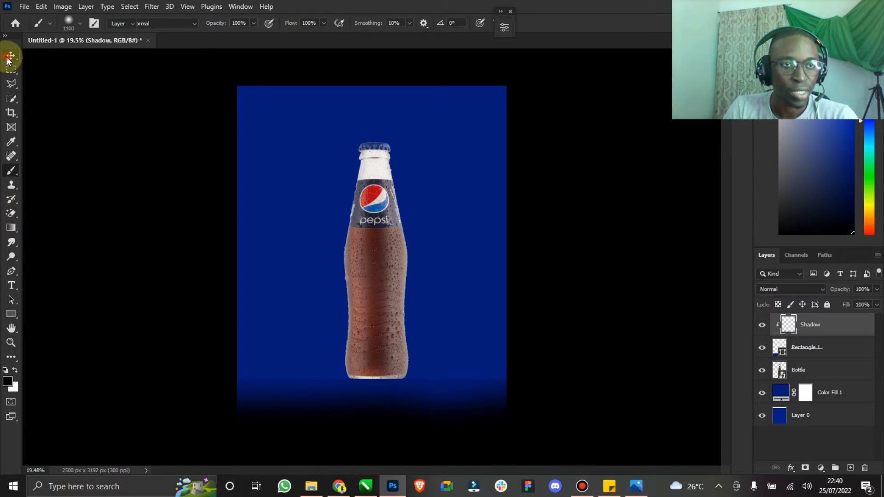
left_click(194, 23)
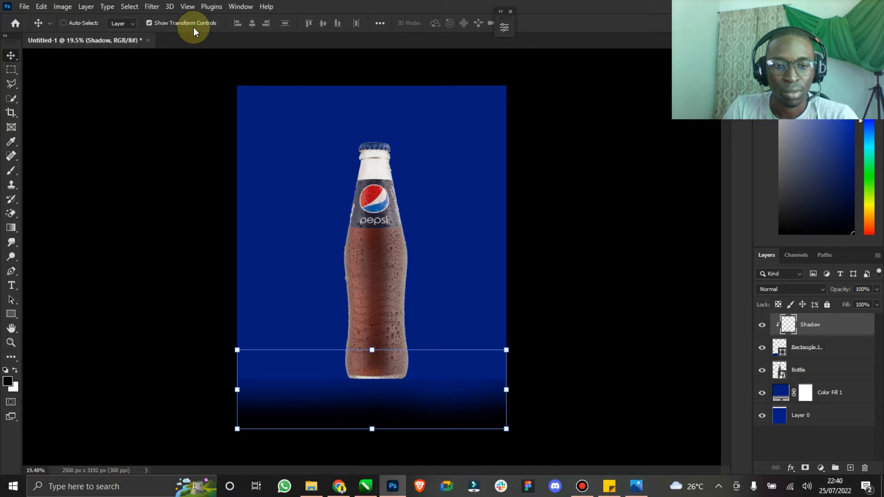
left_click_drag(388, 384, 388, 393)
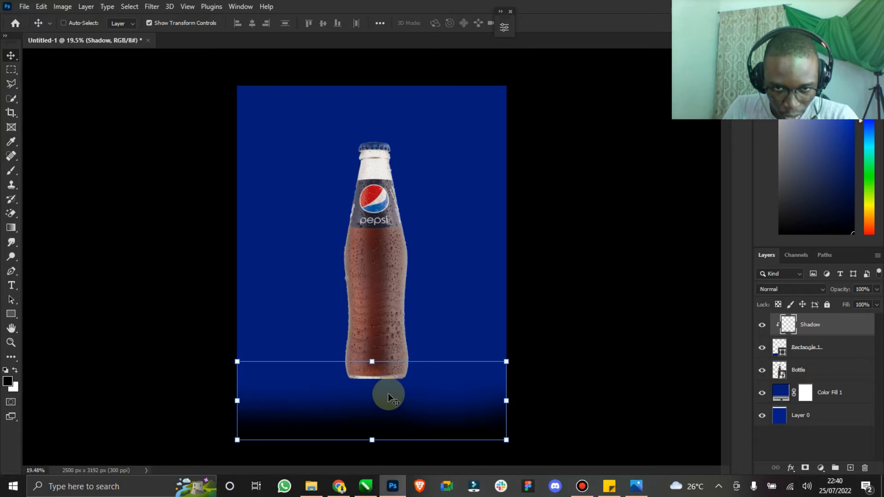
left_click(506, 399)
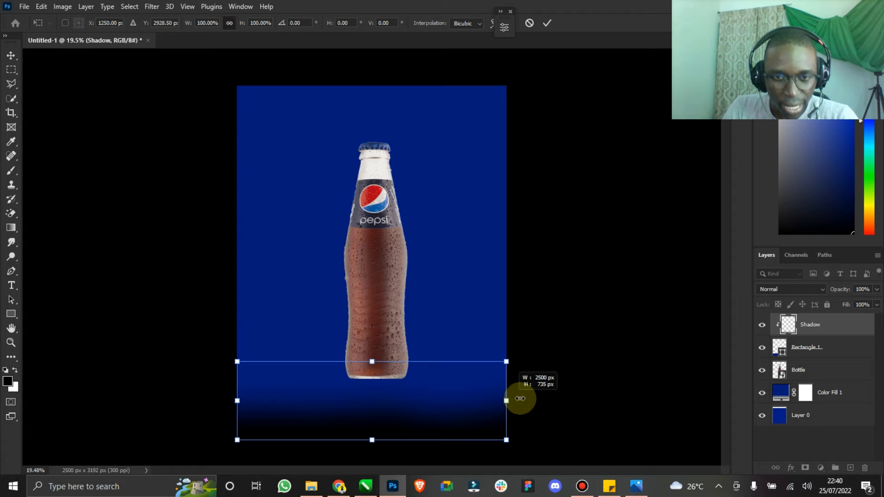
left_click_drag(506, 400, 556, 401)
left_click_drag(501, 397, 501, 398)
key("Return")
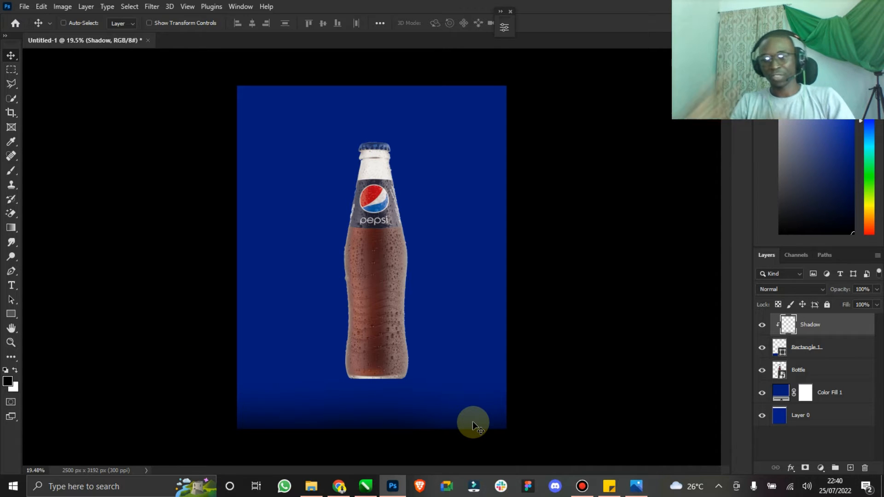
Step: Add a layer named Light directly above the blue rectangle, clipped to it beneath the Shadow layer
left_click(809, 353)
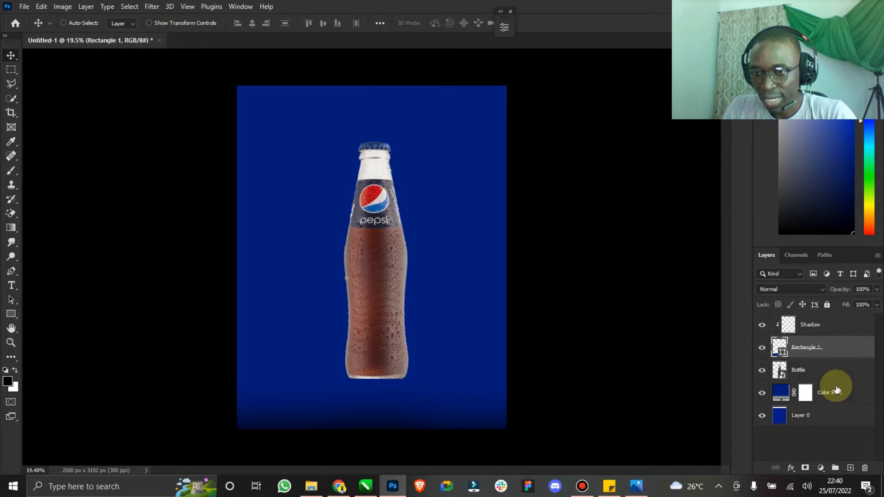
left_click(851, 467)
double_click(809, 347)
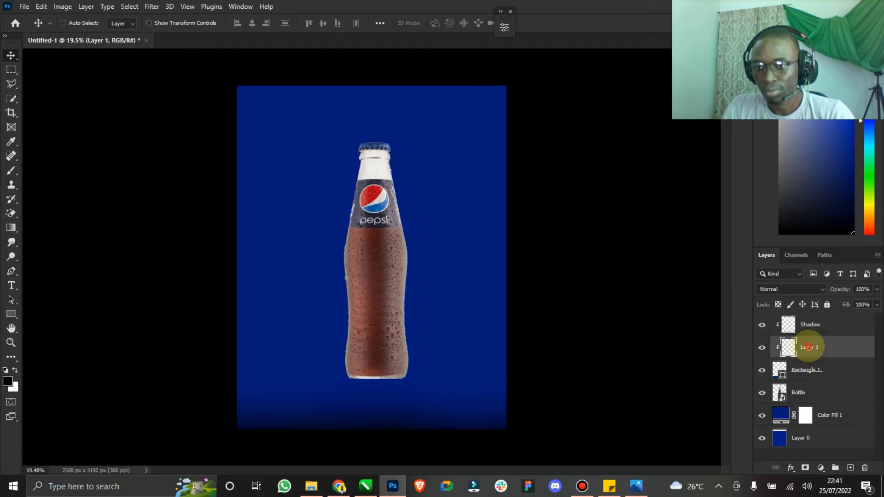
type("Light")
key("Return")
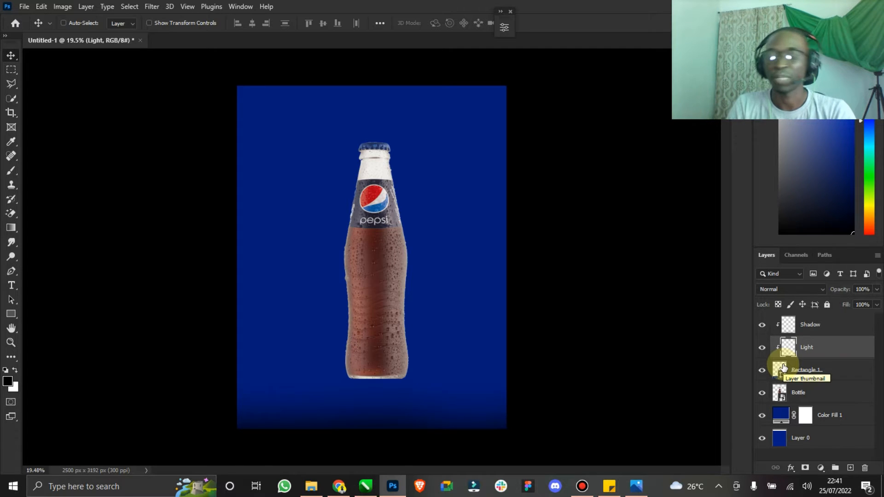
Step: Rename the blue rectangle's layer as Floor
left_click(816, 370)
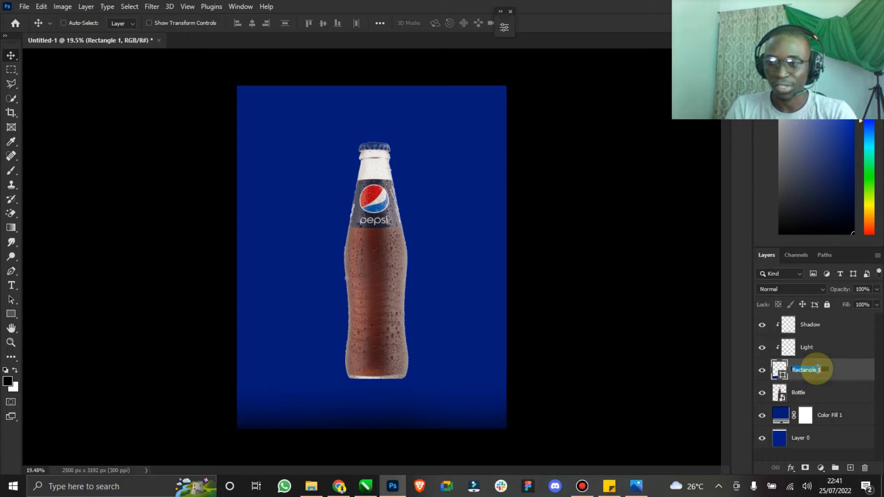
double_click(816, 370)
type("Floor")
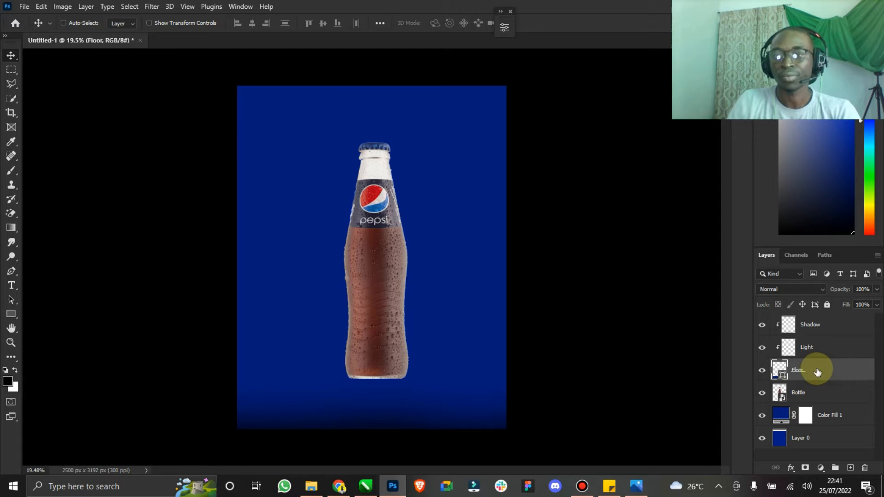
Step: Paint a soft white glow along the floor's upper edge on the Light layer with the 1100 px brush
left_click(815, 349)
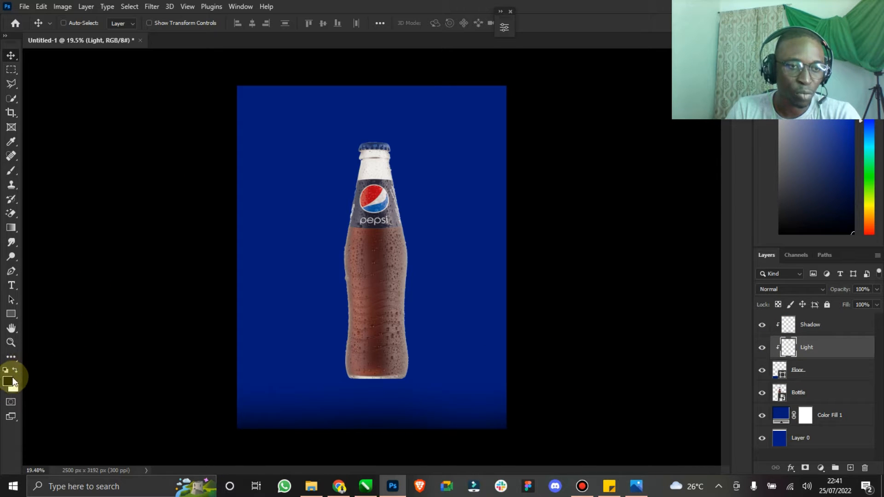
left_click(11, 172)
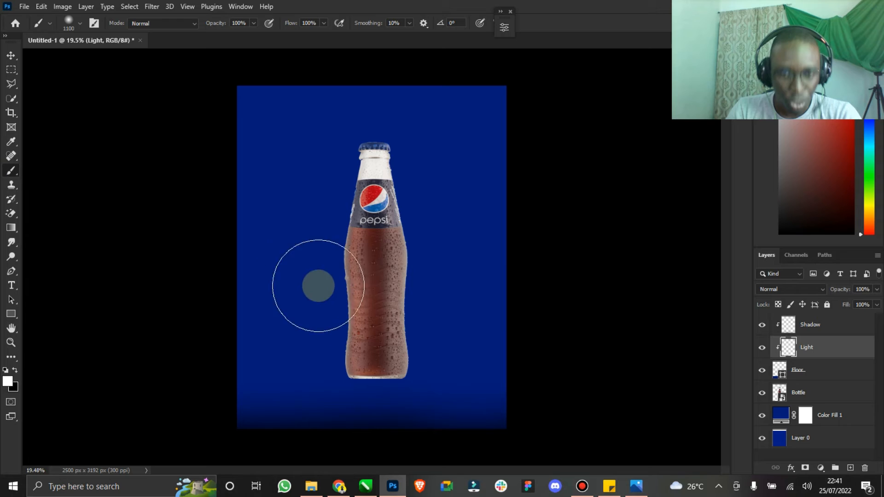
mouse_move(477, 322)
left_mouse_down()
mouse_move(191, 321)
mouse_move(222, 311)
left_mouse_up()
mouse_move(299, 324)
left_mouse_down()
mouse_move(198, 322)
mouse_move(186, 310)
left_mouse_up()
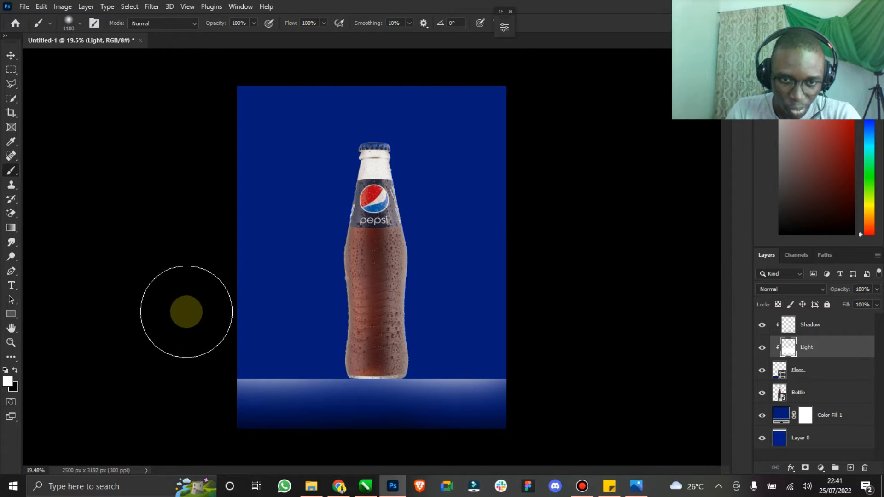
left_click(10, 56)
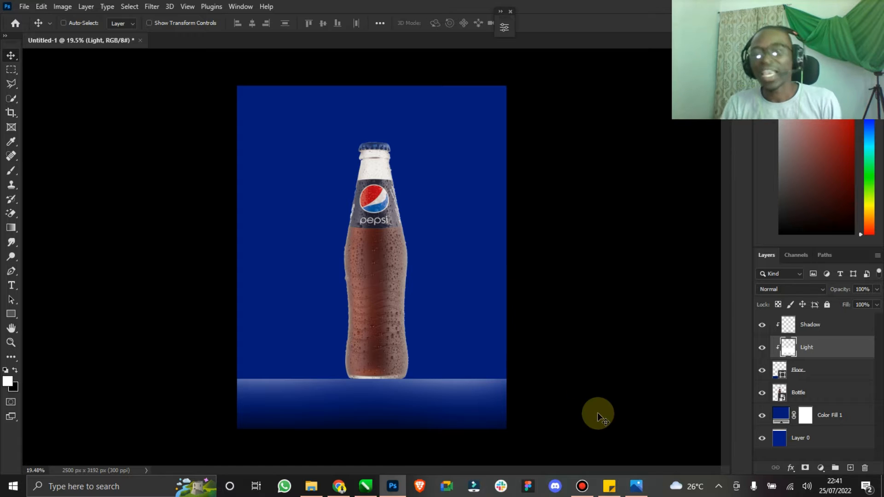
Step: Consult the Fanta reference image, and add a new layer named Bottle Shadow above the Shadow layer
left_click(638, 486)
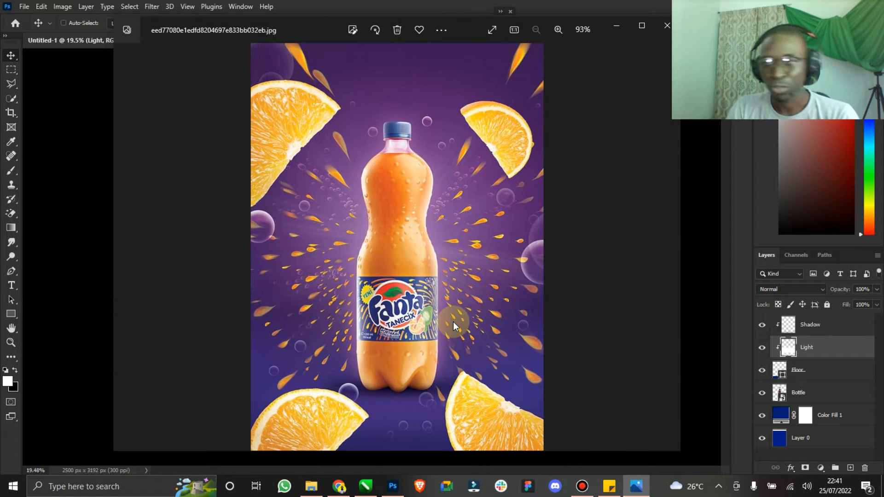
left_click(109, 242)
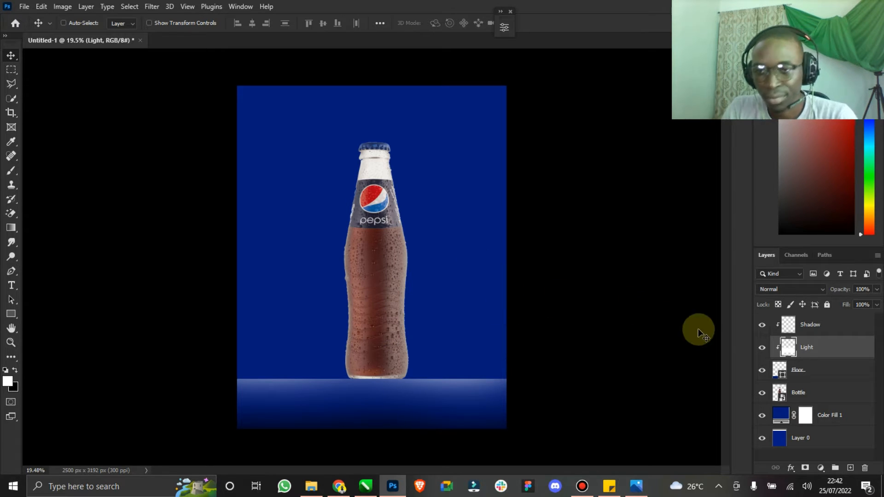
left_click(812, 328)
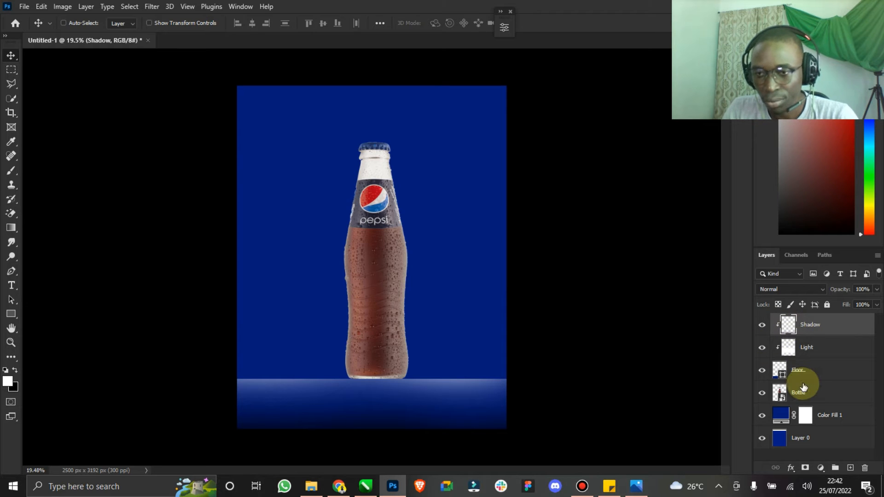
left_click(850, 468)
double_click(802, 325)
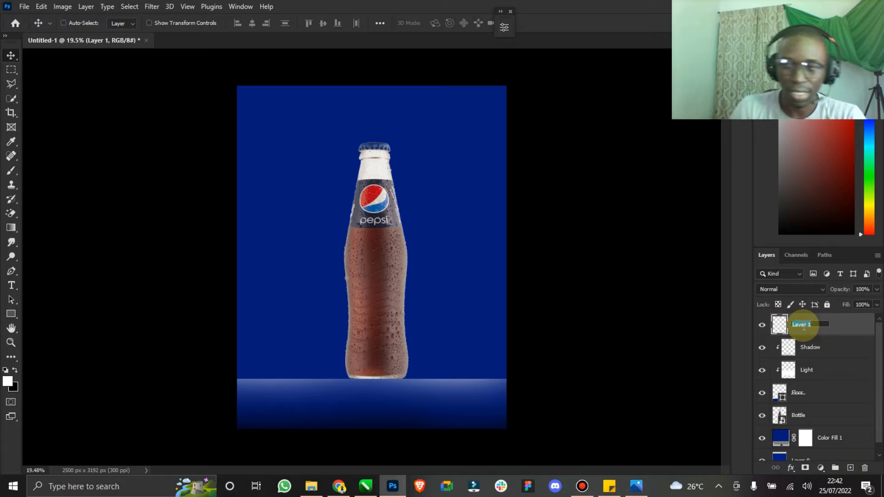
type("Bottle Shadow")
key("Return")
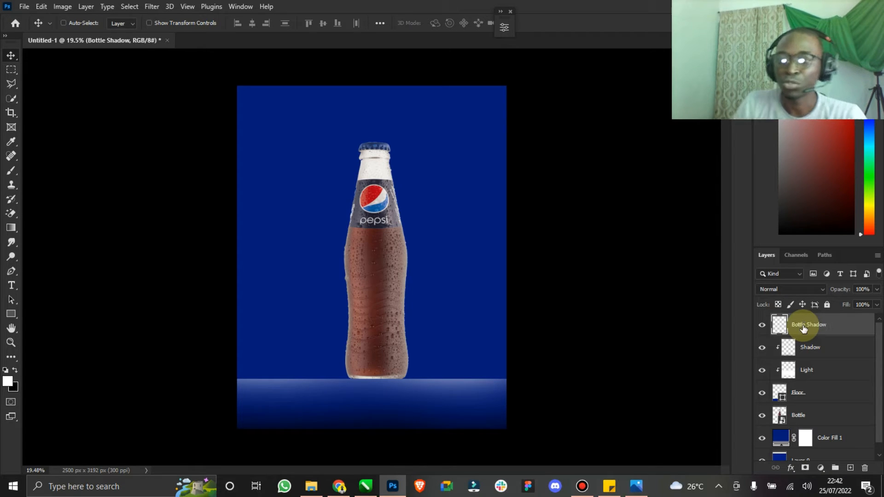
Step: Place one soft black dab with a 600 px brush over the bottle's lower part on the Bottle Shadow layer
left_click(10, 342)
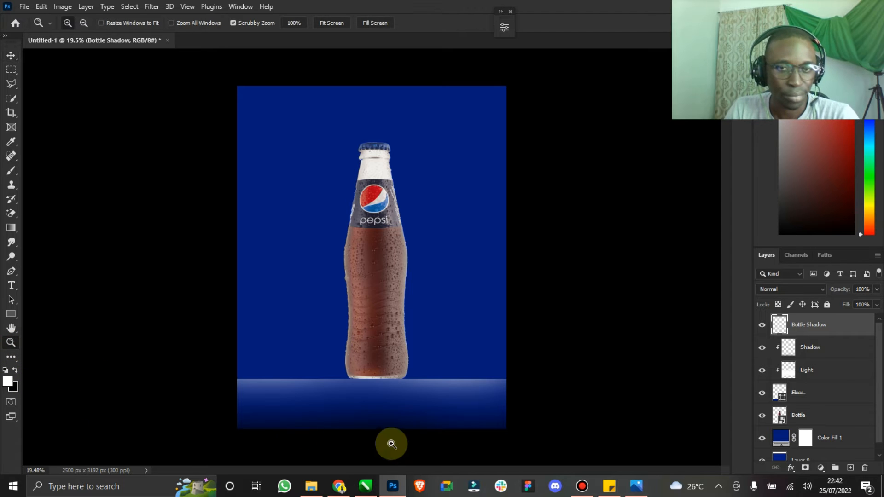
left_click_drag(381, 394, 433, 382)
left_click(17, 56)
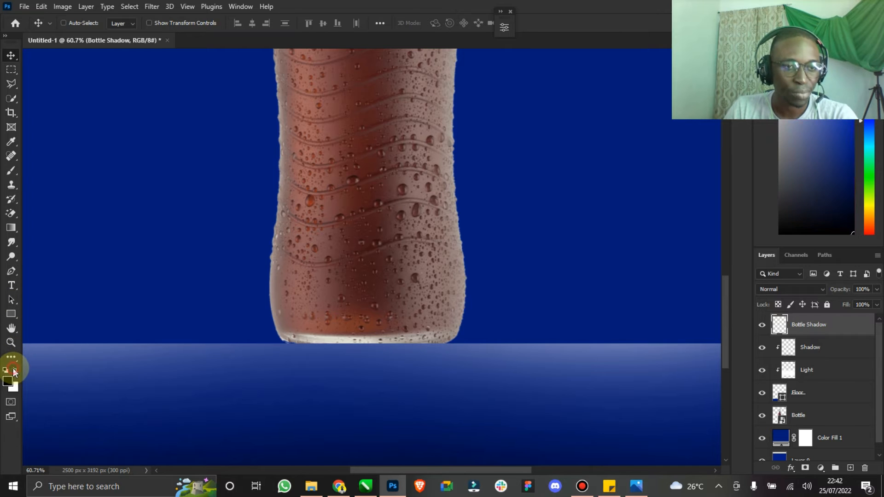
left_click(11, 170)
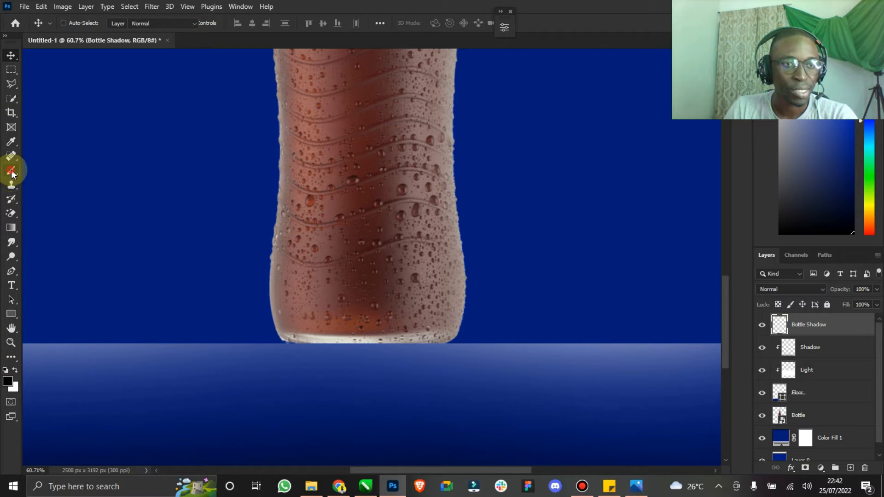
key("bracketleft")
key("bracketleft")
key("bracketleft")
key("bracketleft")
key("bracketleft")
key("bracketleft")
key("bracketleft")
key("bracketleft")
key("bracketleft")
key("bracketleft")
key("bracketleft")
key("bracketleft")
key("bracketleft")
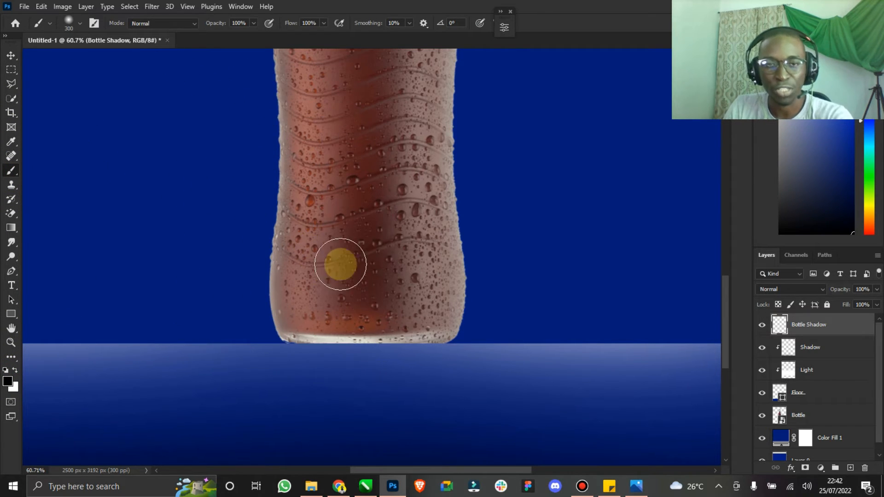
key("bracketright")
key("bracketright")
key("bracketright")
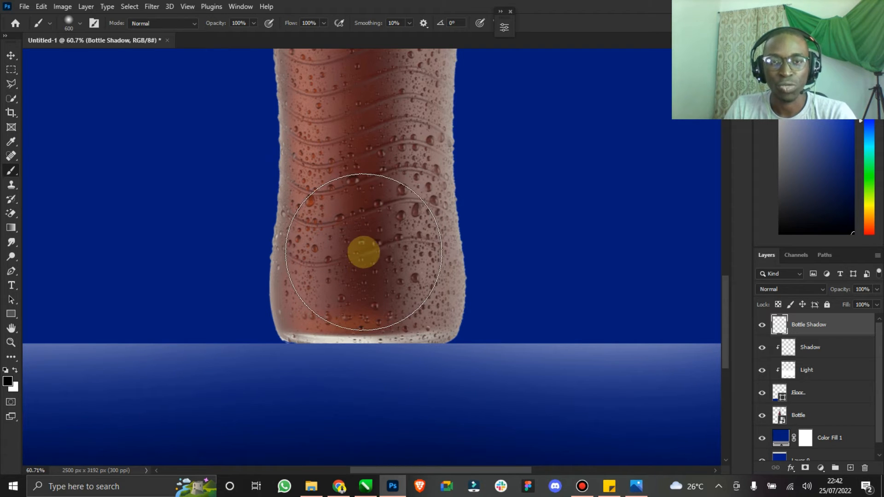
left_click(364, 251)
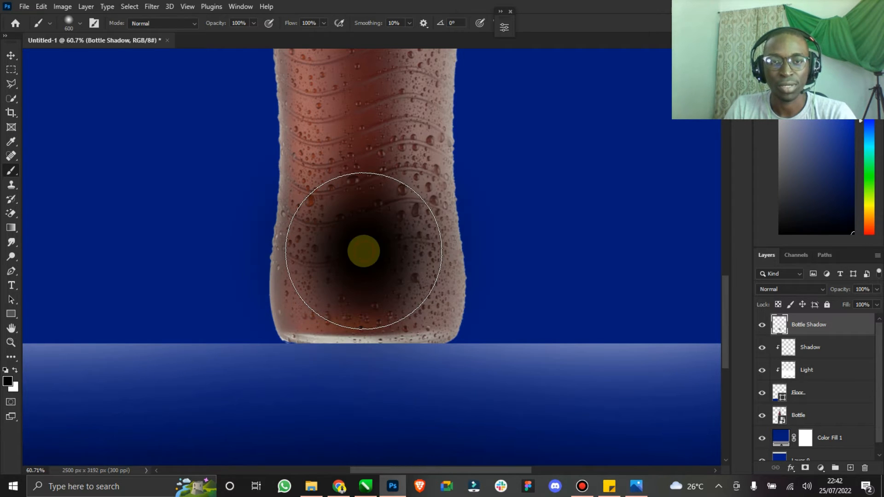
Step: Flatten the black dab to about 18% height, widen it to about 125%, and place it along the floor line under the bottle
left_click(11, 56)
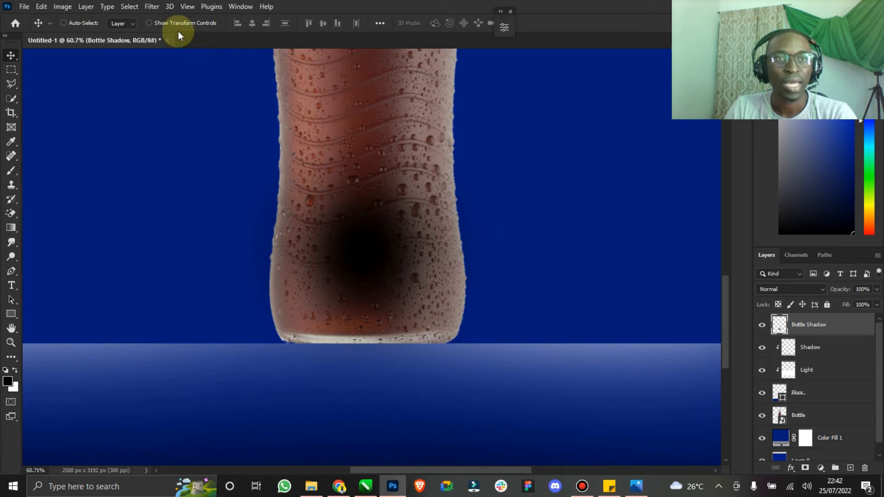
left_click(191, 24)
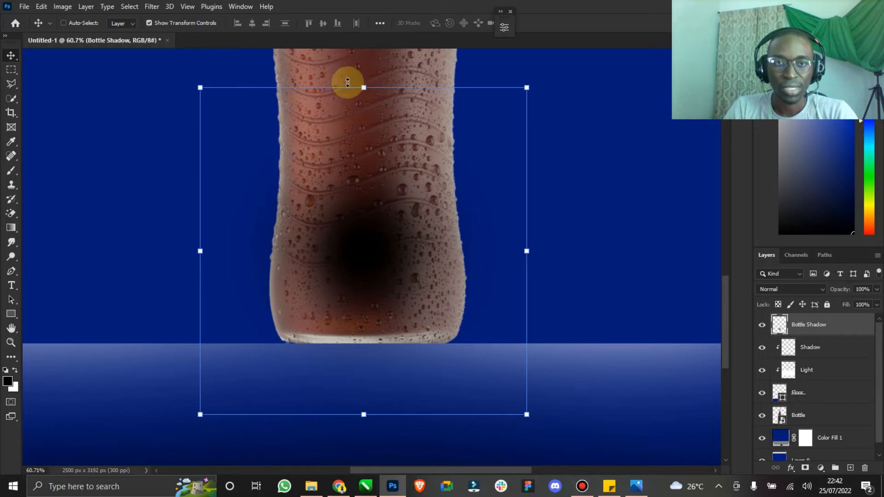
left_click(363, 88)
left_click_drag(363, 90, 363, 363)
left_click_drag(529, 387, 608, 387)
left_click_drag(479, 380, 445, 342)
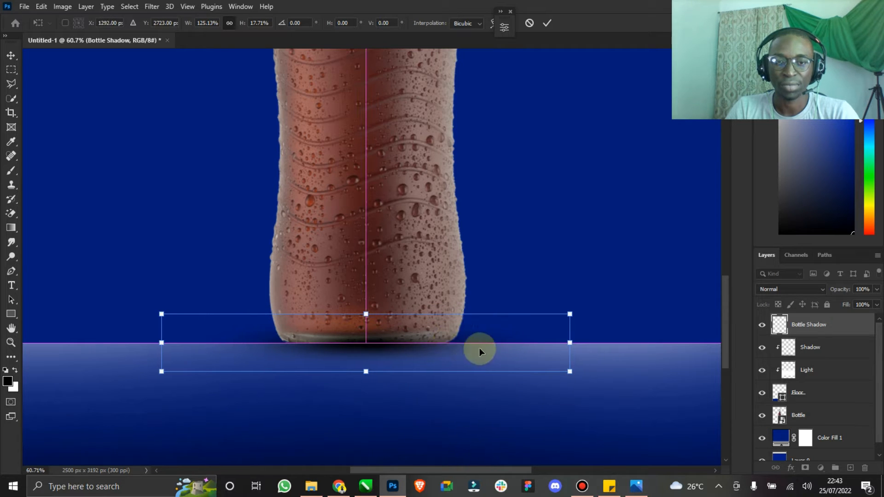
Step: Widen the bottle shadow to about 162%, centre it under the bottle, and apply the transform
left_click_drag(569, 343, 617, 342)
left_click_drag(537, 341, 507, 344)
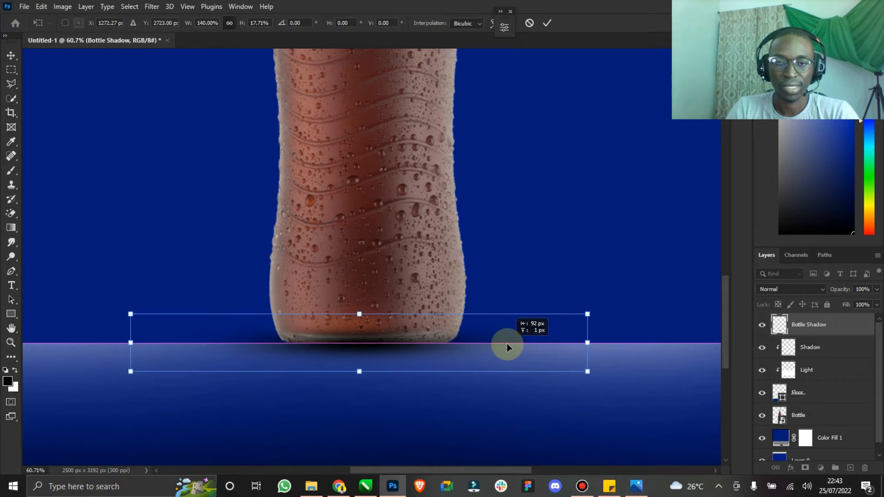
left_click_drag(588, 343, 659, 343)
left_click_drag(566, 354, 535, 355)
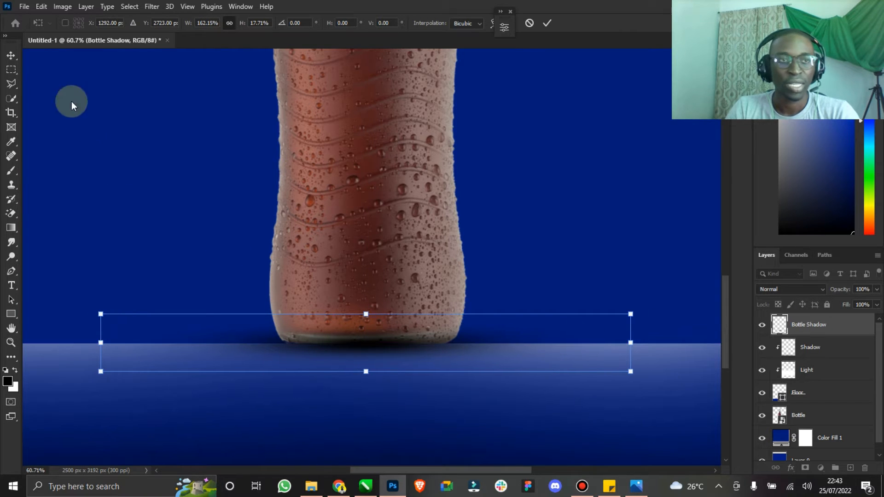
left_click(10, 55)
left_click(207, 24)
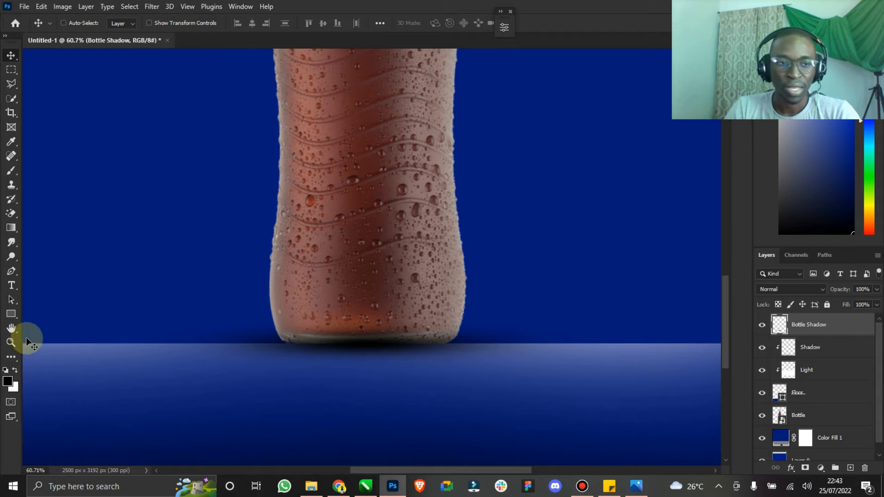
Step: Clip the Bottle Shadow layer to the Floor layer with a clipping mask
left_click(11, 342)
key("ctrl+0")
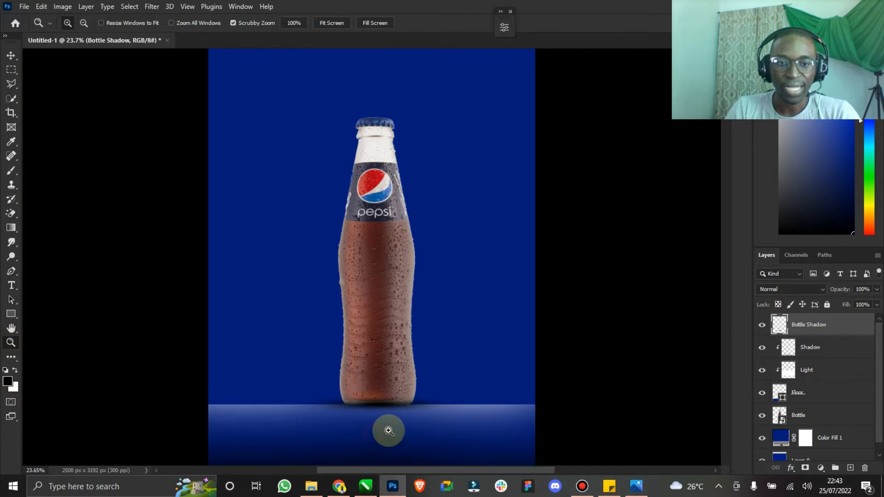
left_click(389, 431)
left_click(10, 56)
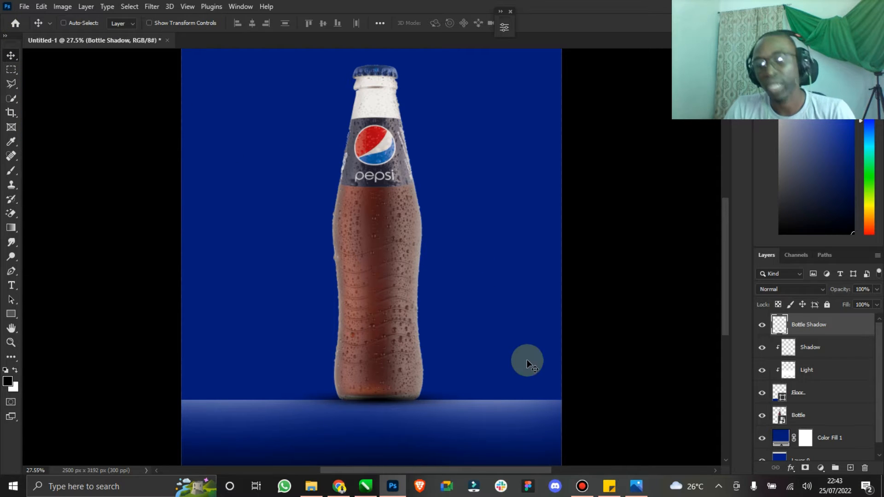
right_click(820, 326)
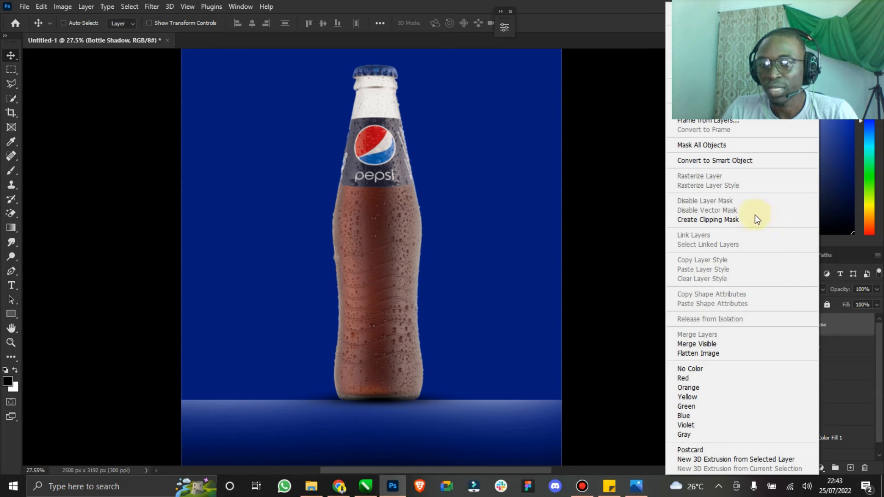
left_click(725, 219)
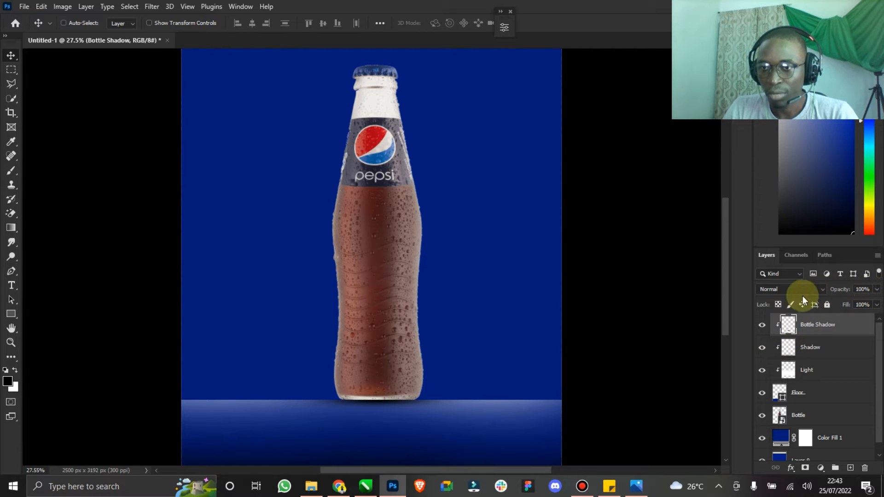
Step: Apply a Gaussian Blur with a 20-pixel radius to the Bottle Shadow layer
left_click(162, 8)
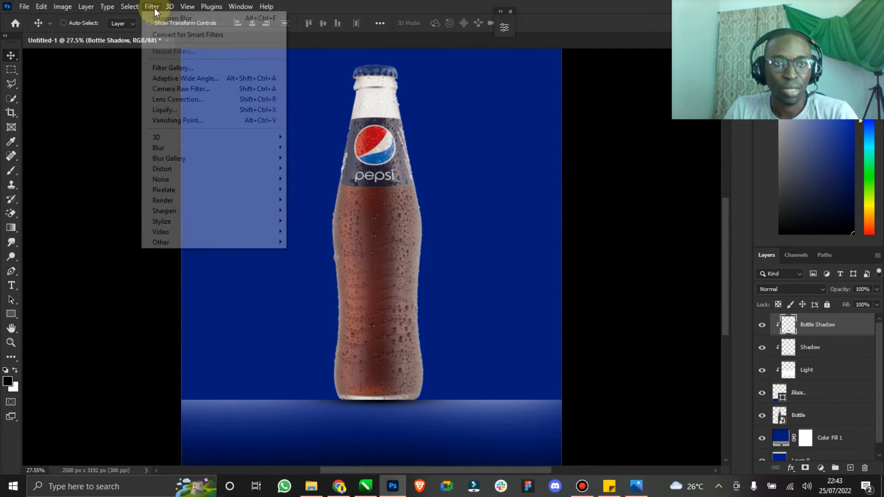
mouse_move(247, 148)
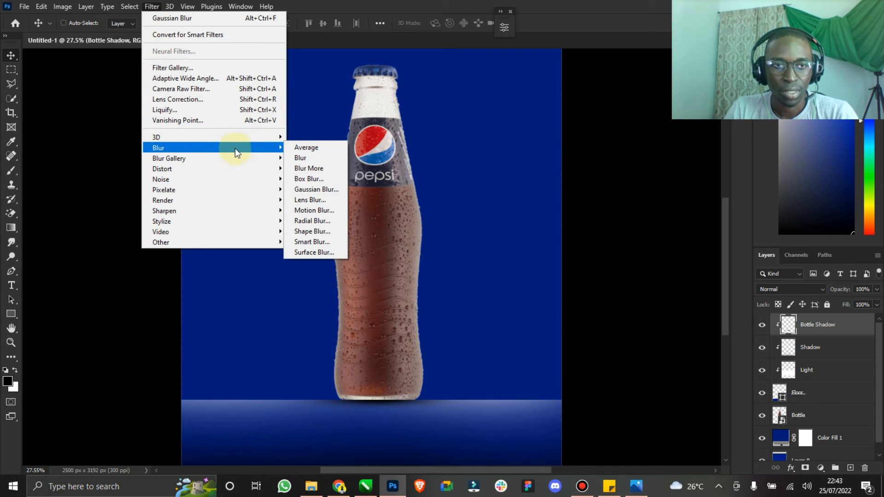
left_click(334, 190)
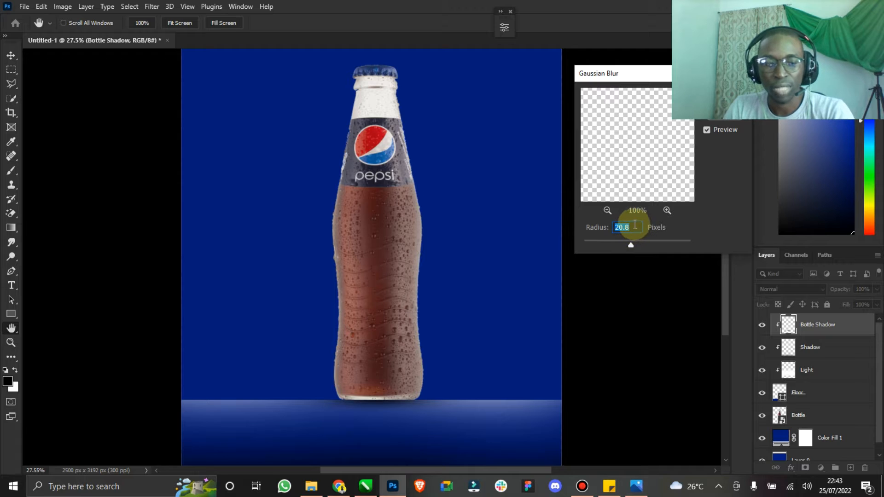
type("20")
left_click_drag(610, 77, 497, 100)
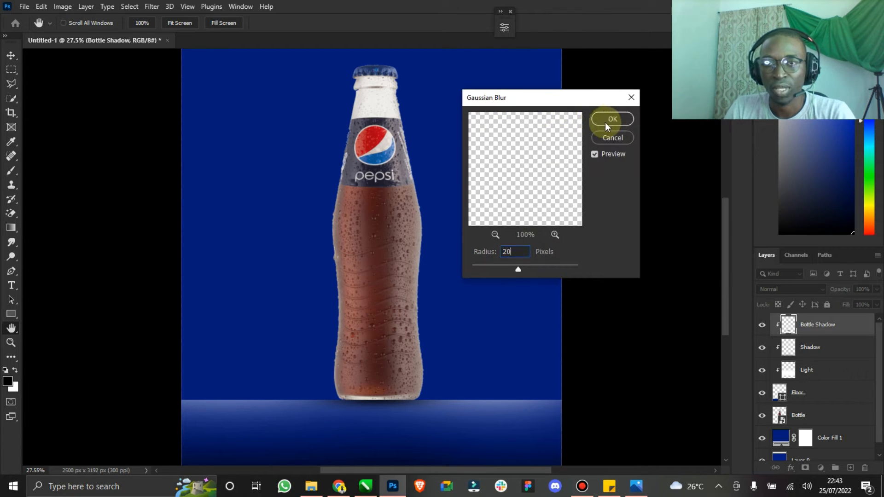
left_click(611, 121)
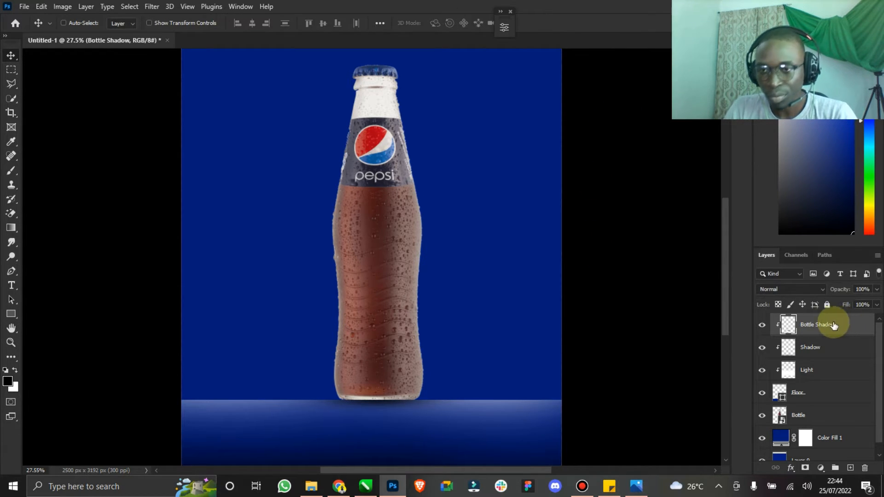
Step: Lower the Bottle Shadow layer's opacity to 75%
left_click(876, 289)
left_click_drag(877, 300, 863, 303)
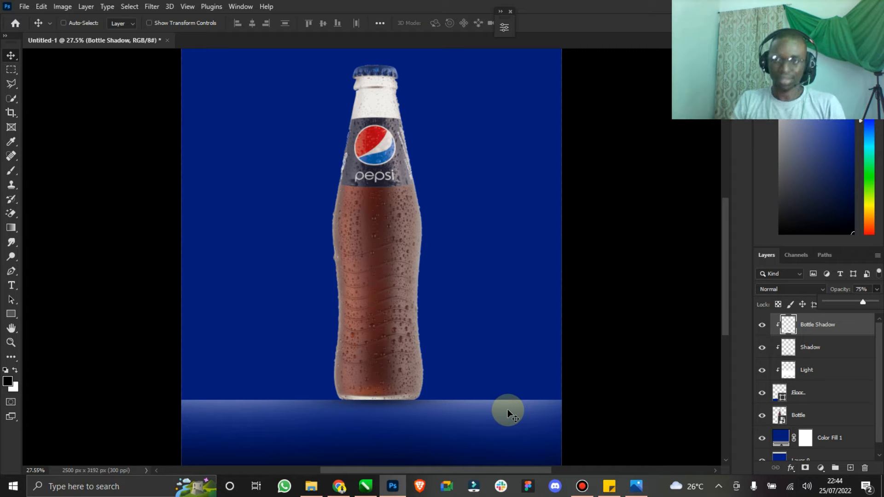
left_click(12, 344)
left_click_drag(308, 339, 292, 333)
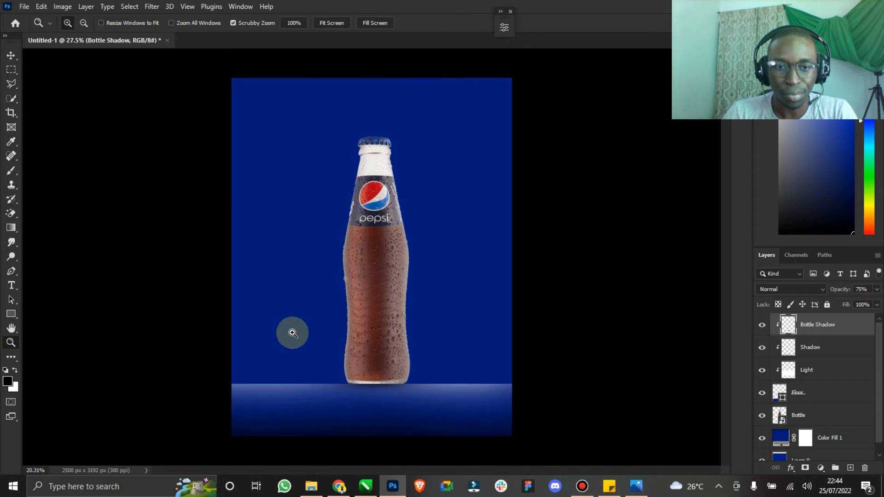
left_click(11, 55)
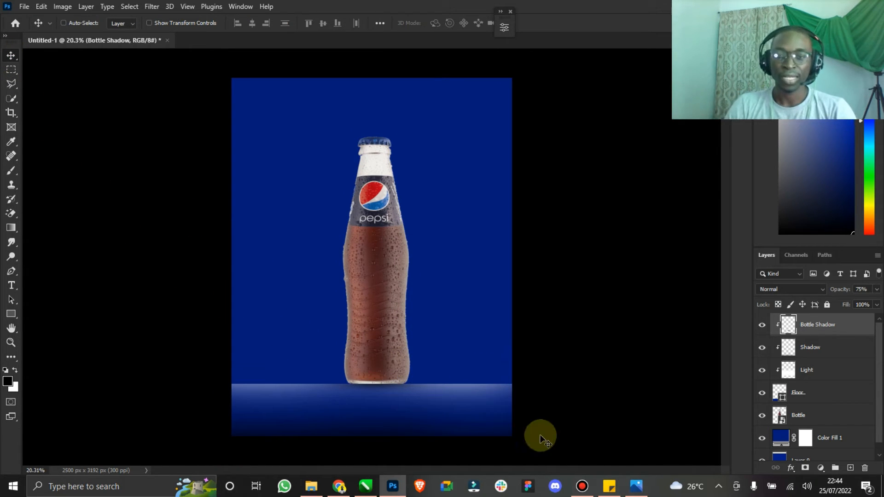
Step: Consult the Fanta reference image, and add a new layer named BG Light above the Color Fill 1 layer
left_click(636, 486)
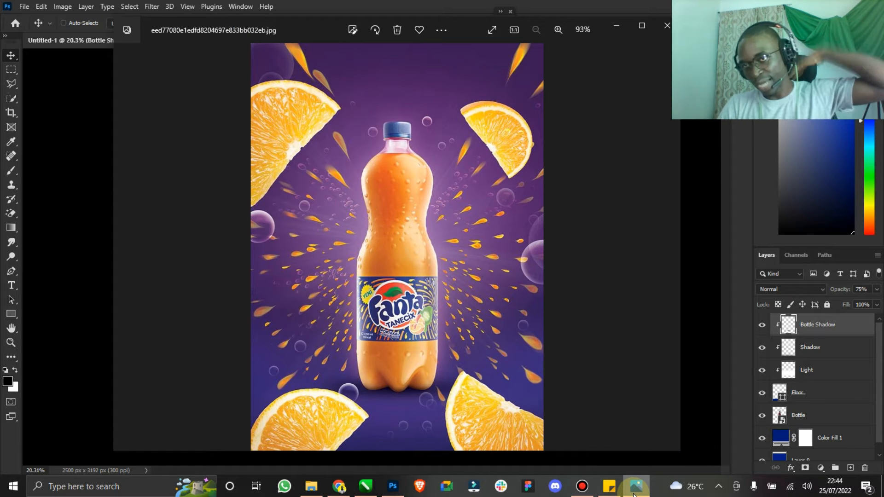
left_click(635, 492)
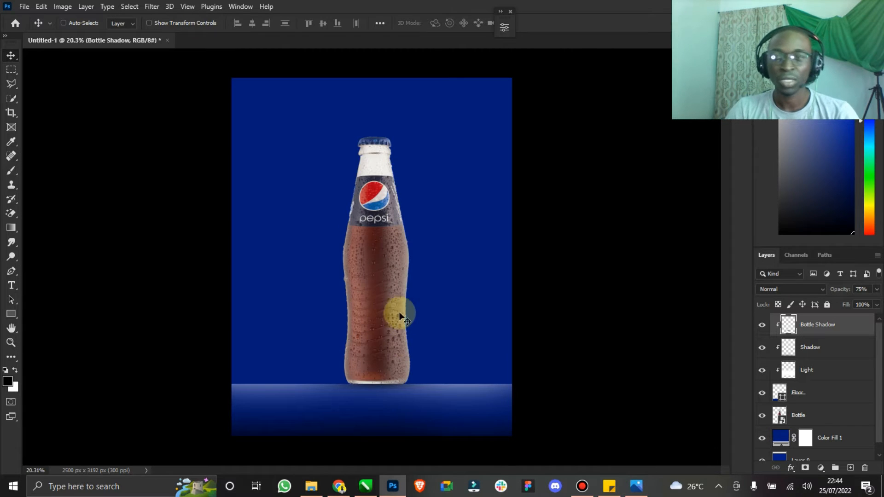
left_click(837, 436)
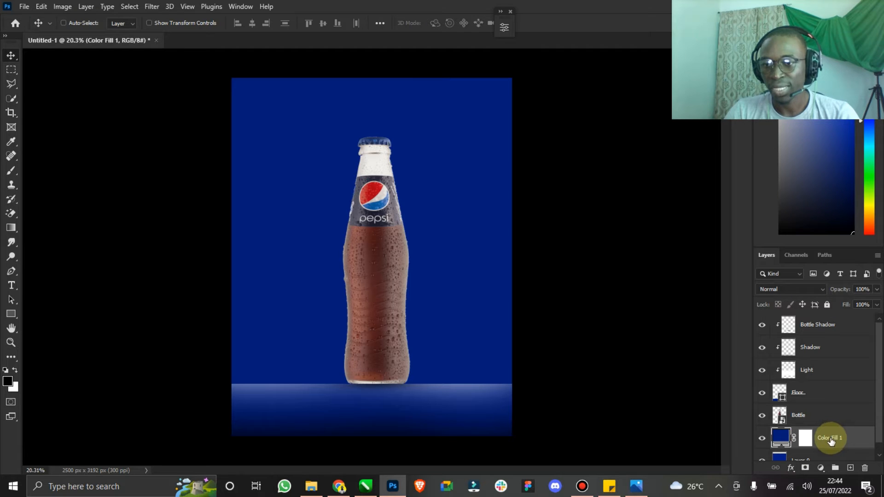
left_click(763, 439)
left_click(763, 440)
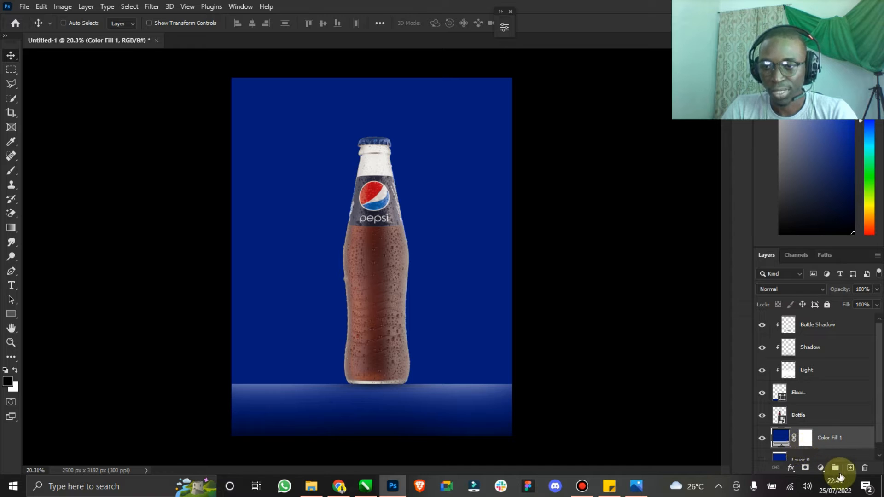
left_click(849, 467)
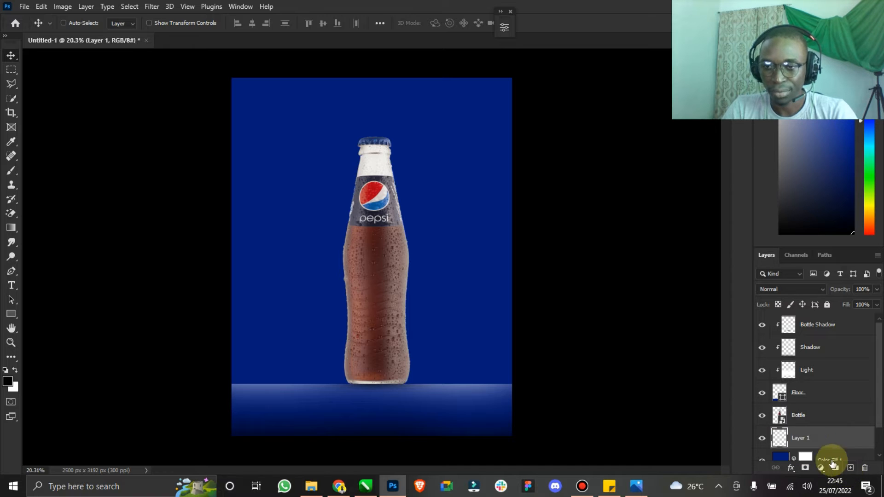
double_click(803, 441)
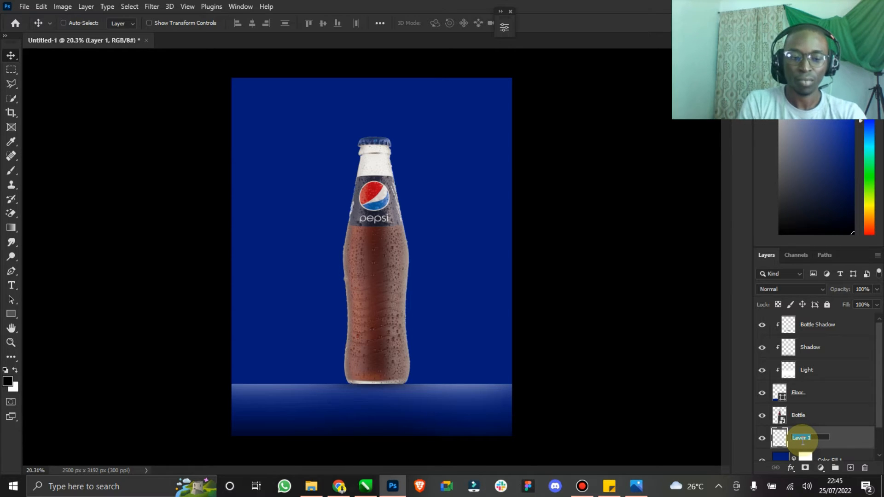
type("BG Light")
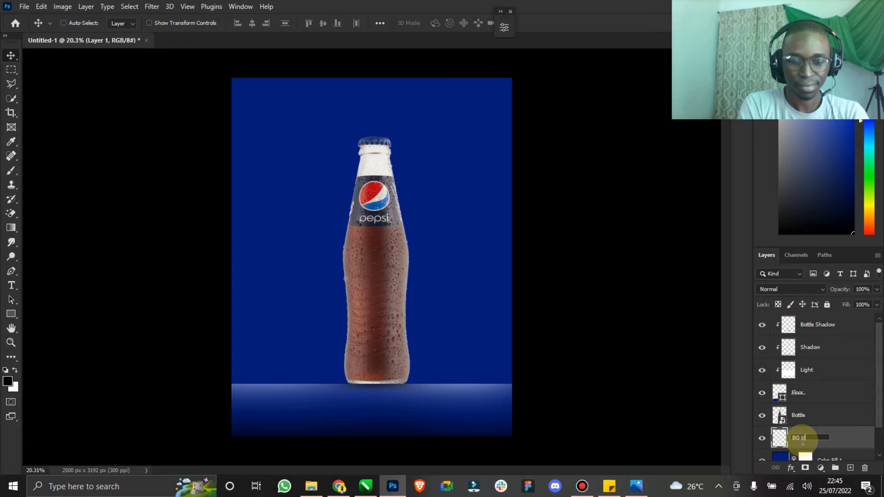
key("Return")
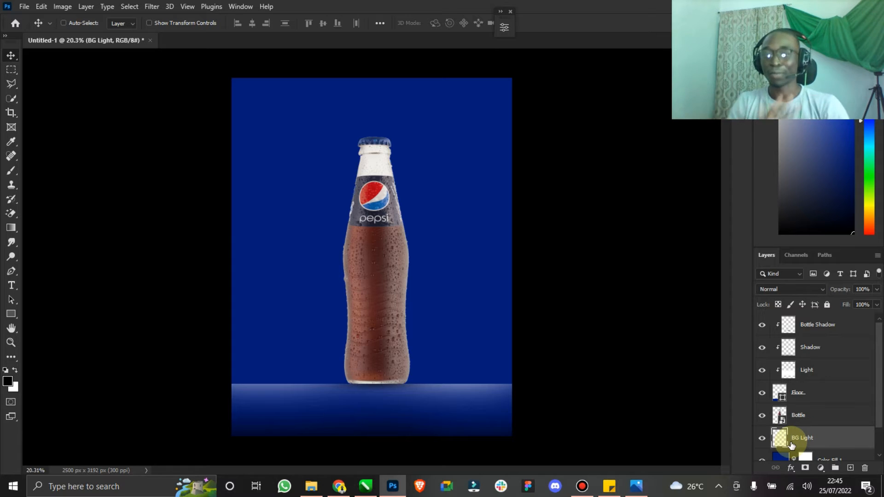
Step: Sample the background blue as the foreground colour and brighten it to #2d4fd3
left_click(10, 382)
left_click_drag(353, 192, 305, 183)
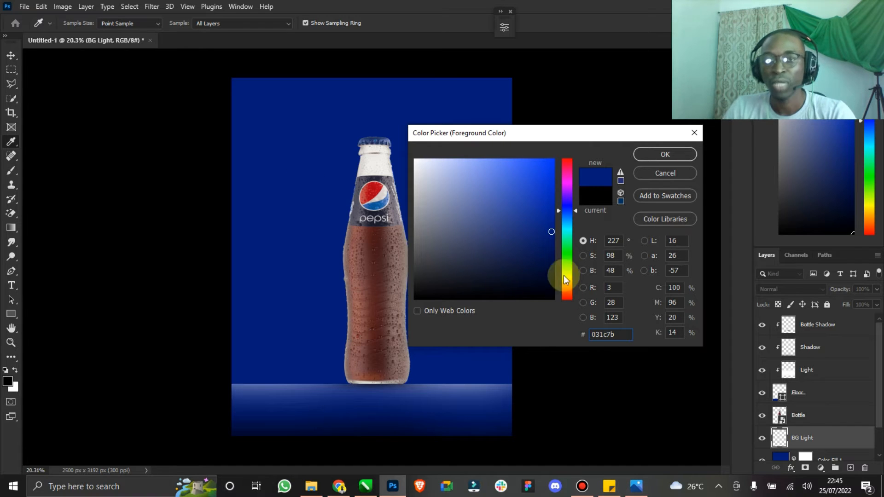
left_click_drag(551, 232, 525, 183)
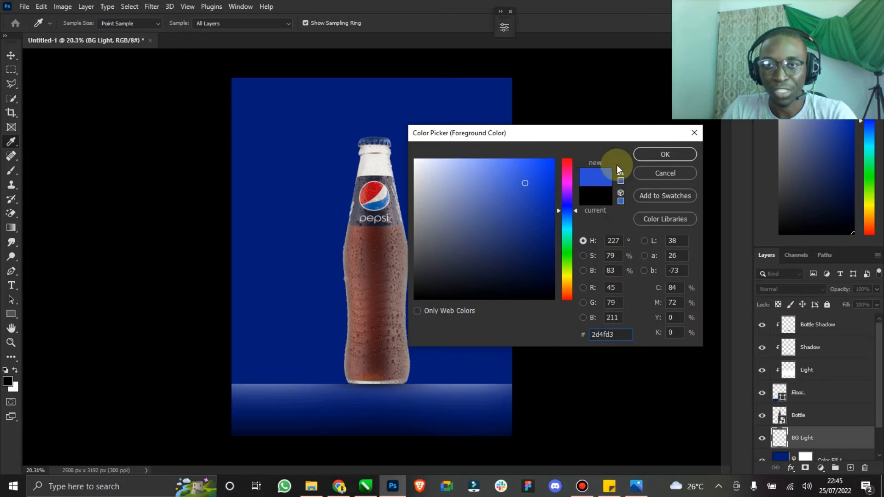
left_click(663, 154)
key("v")
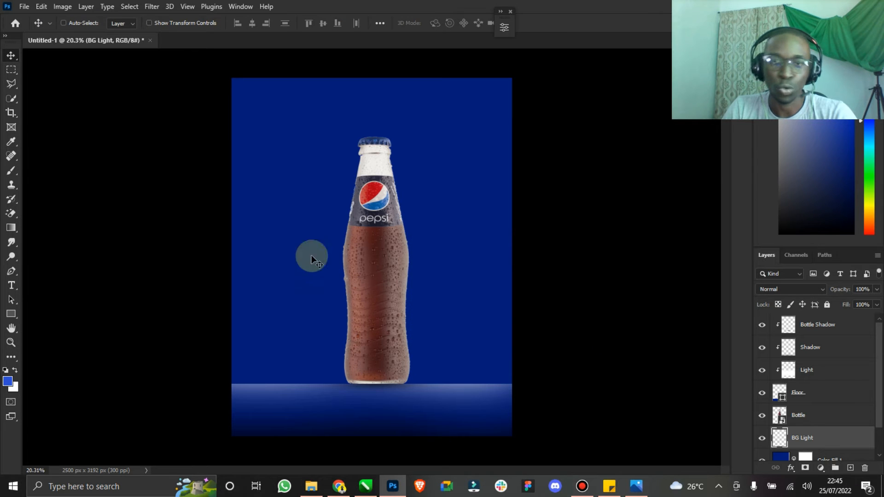
Step: Paint a soft light-blue glow behind the middle of the bottle on the BG Light layer with a 2100 px brush
left_click(11, 167)
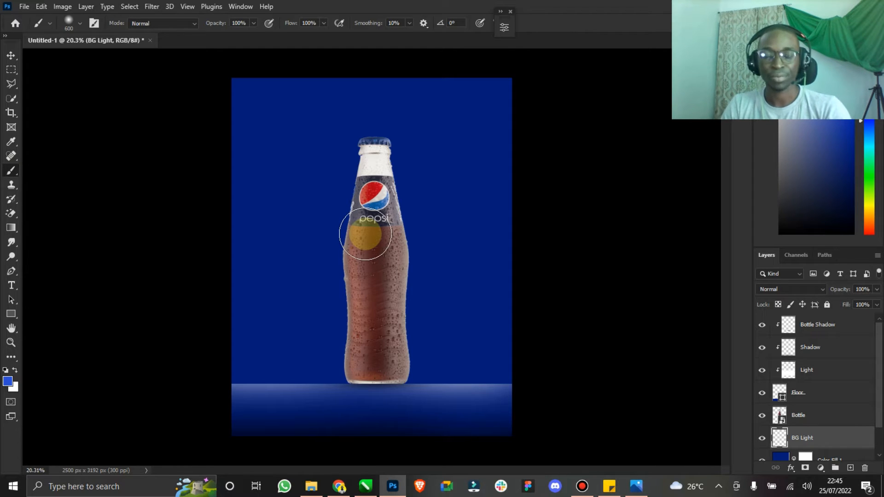
key("bracketright")
key("bracketright")
key("bracketright")
key("bracketright")
key("bracketright")
key("bracketright")
key("bracketright")
key("bracketright")
key("bracketright")
key("bracketright")
key("bracketright")
key("bracketright")
key("bracketright")
key("bracketright")
key("bracketright")
key("bracketright")
key("bracketright")
key("bracketleft")
key("bracketleft")
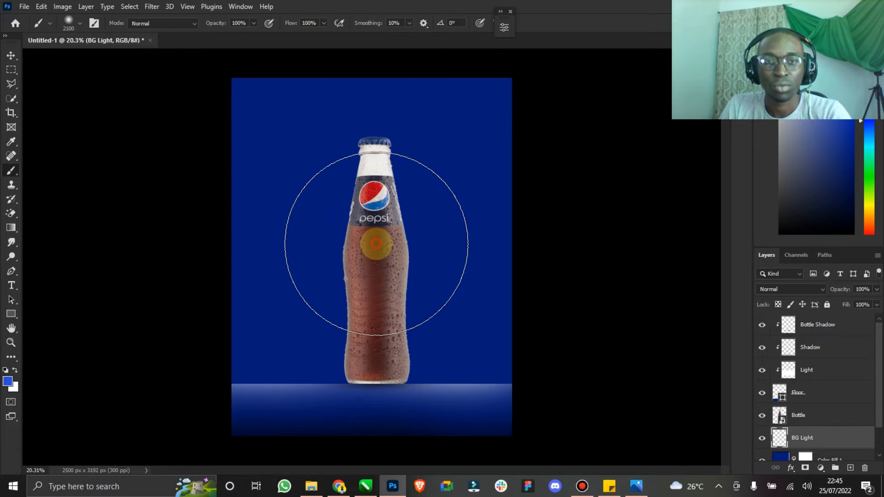
left_click(376, 244)
left_click(376, 244)
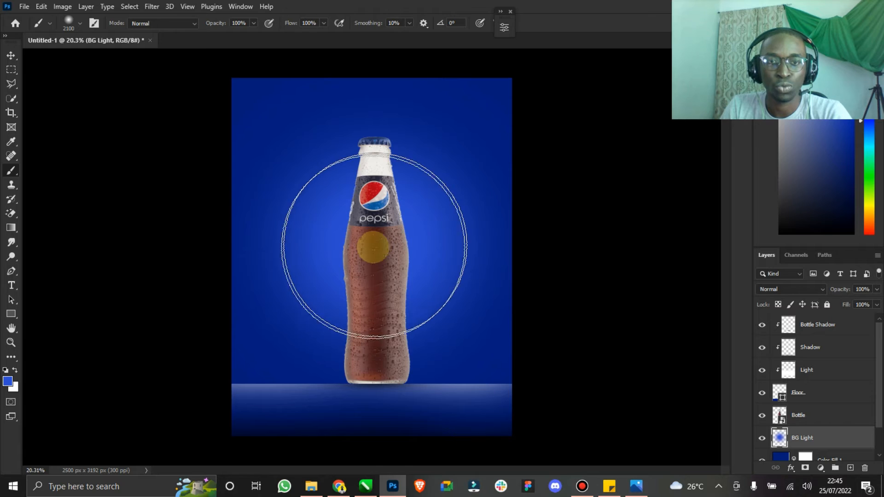
Step: Scale the BG Light glow up slightly beyond the canvas edges and apply the transform
left_click(12, 57)
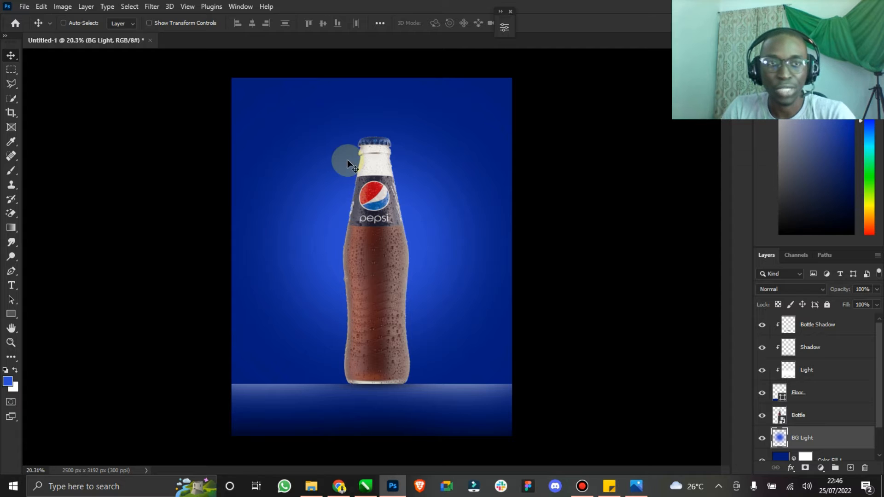
left_click(177, 24)
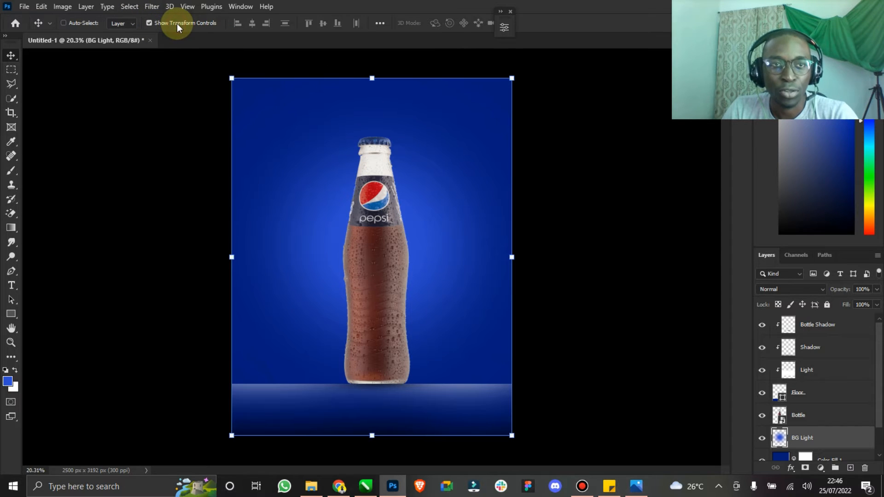
left_click(511, 77)
left_click_drag(512, 76, 534, 64)
left_click(546, 23)
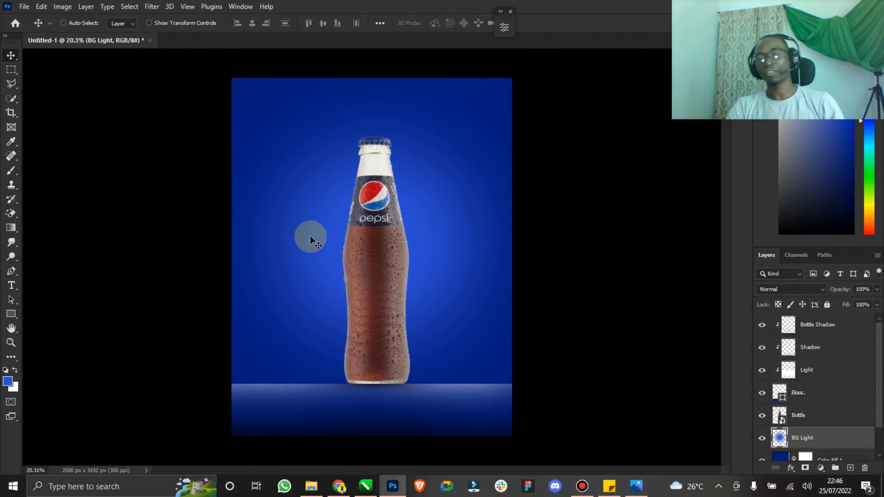
Step: Lower the BG Light layer's opacity to 68% and compare the poster with and without the glow
left_click(877, 289)
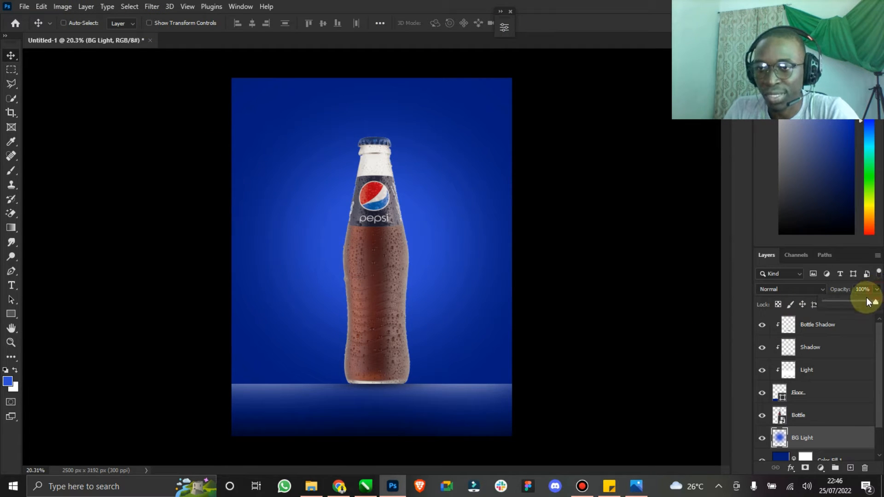
left_click_drag(860, 303, 860, 303)
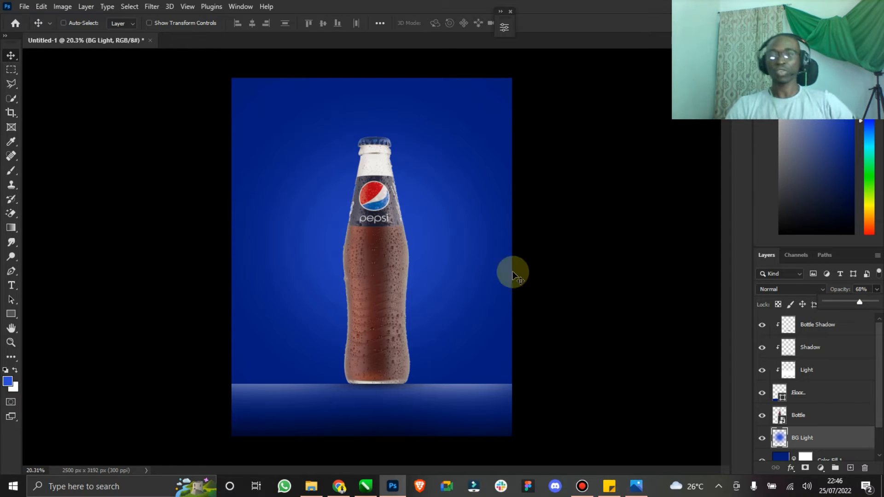
left_click(762, 441)
left_click(762, 441)
left_click(762, 441)
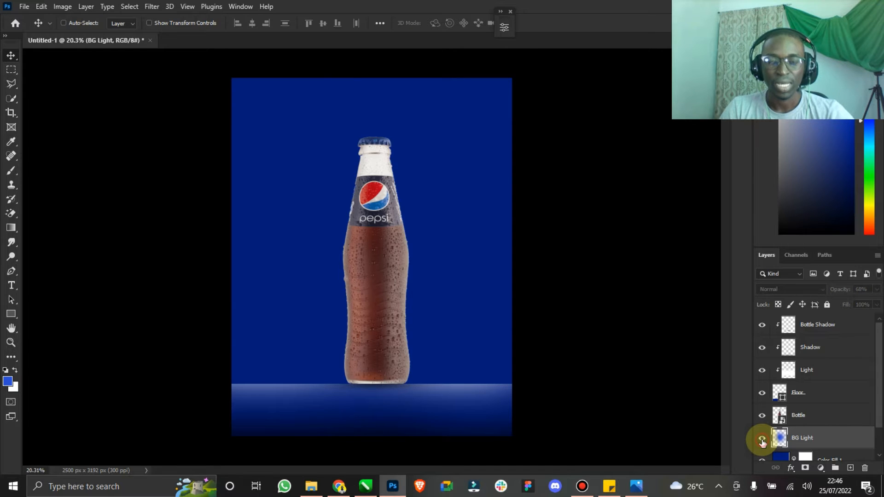
left_click(762, 441)
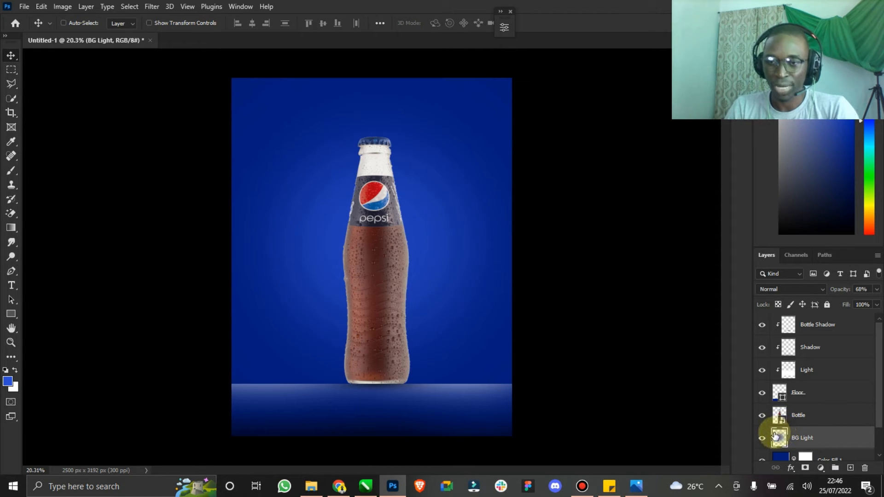
Step: Hide the layers from BG Light up to Bottle Shadow and show them again to compare the composition with the plain background
left_click_drag(766, 445, 764, 310)
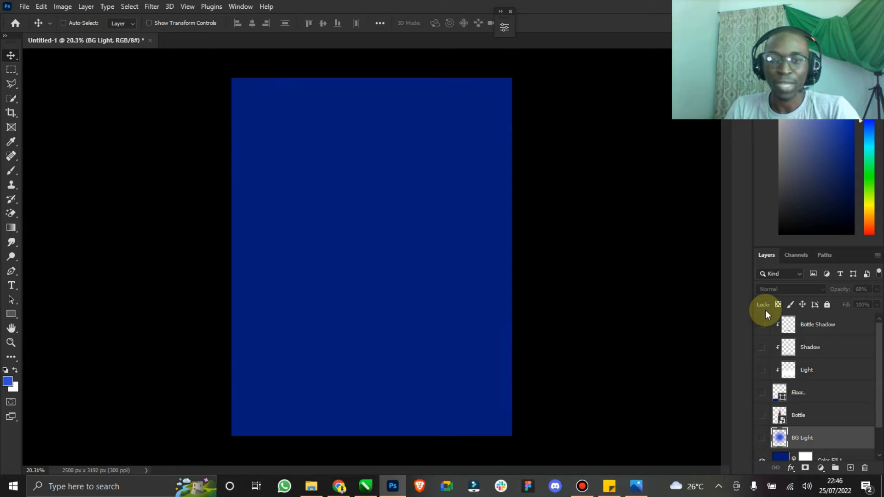
scroll(769, 396, "down", 1)
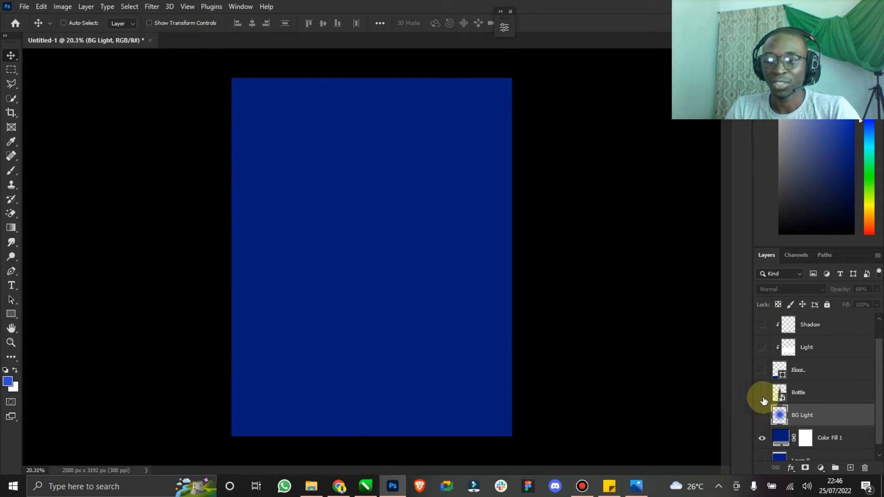
left_click_drag(760, 324, 761, 410)
left_click(762, 438)
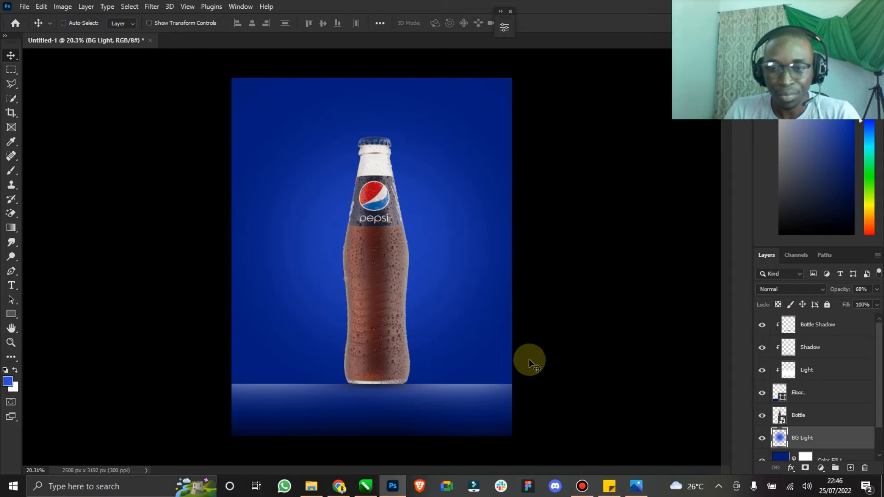
Step: Switch to the Fanta reference image to study how its bottle is lit, and return to the Photoshop poster
left_click(636, 486)
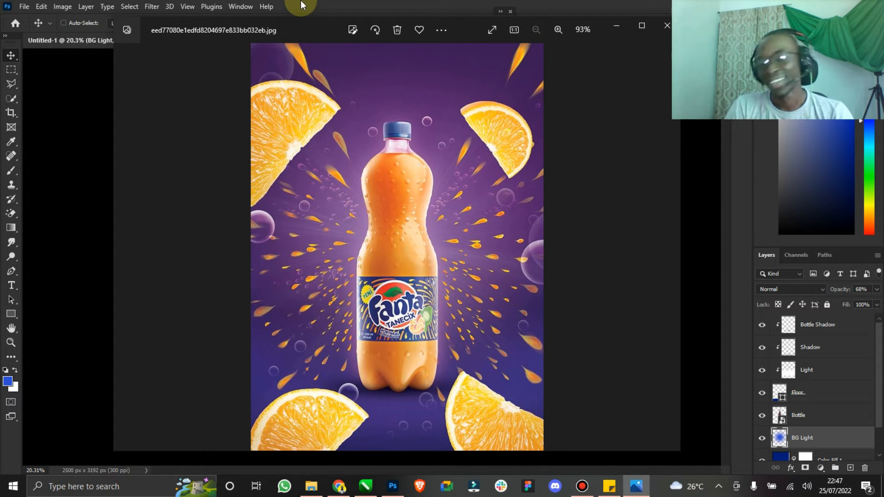
mouse_move(393, 5)
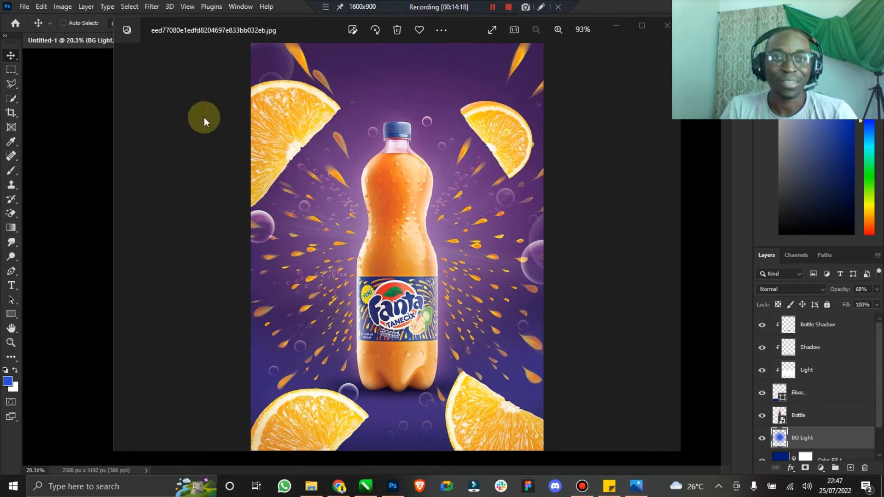
left_click(83, 168)
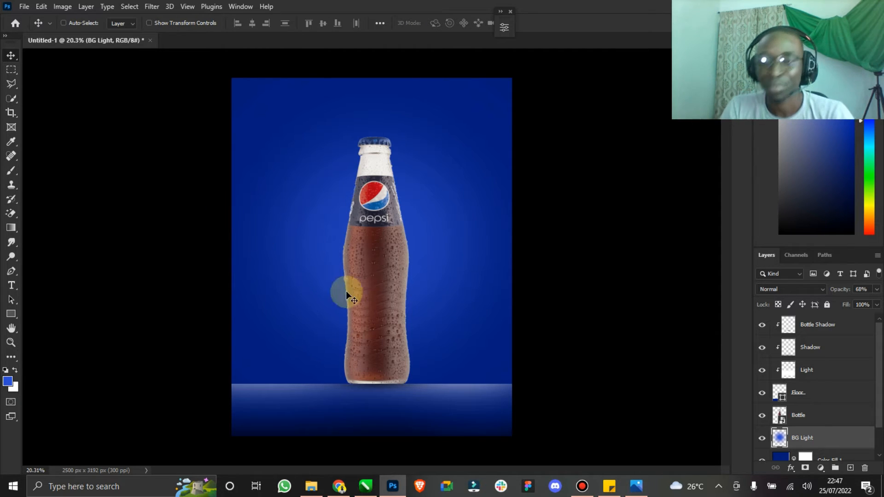
Step: Add a new layer named Bottle Light directly above the Bottle layer and clip it to the bottle
left_click(811, 417)
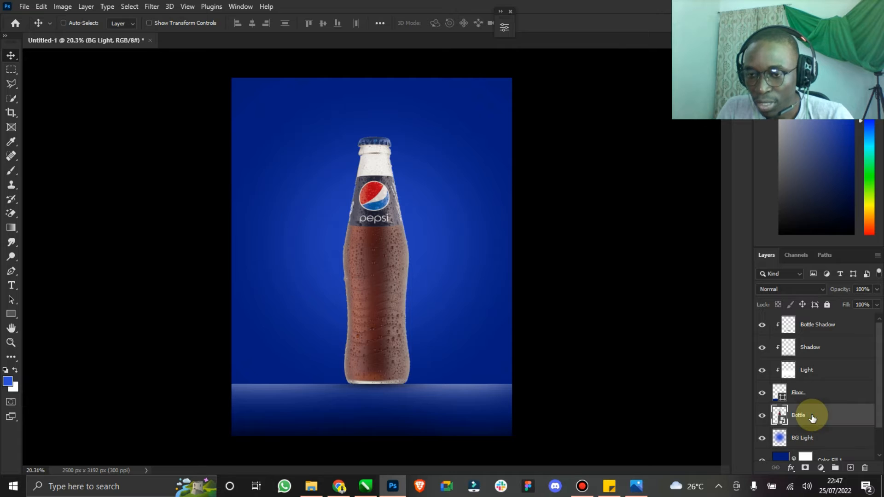
left_click(850, 469)
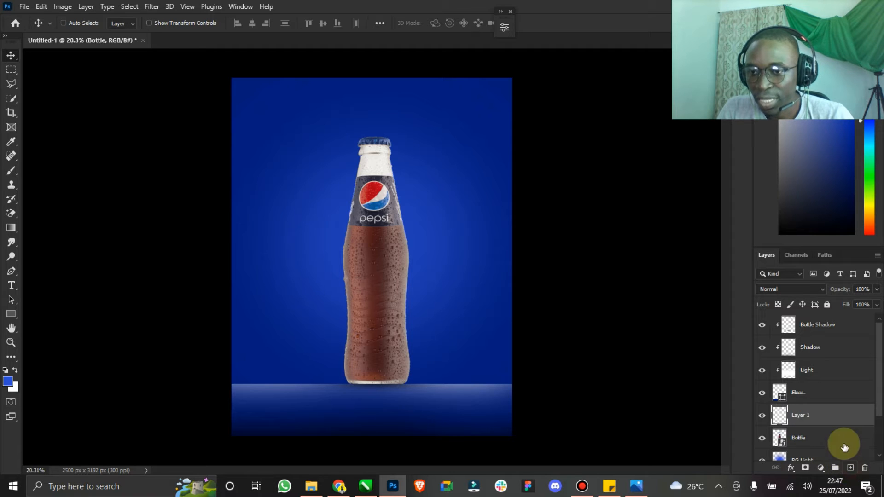
type("Bottle Light")
left_click(776, 417)
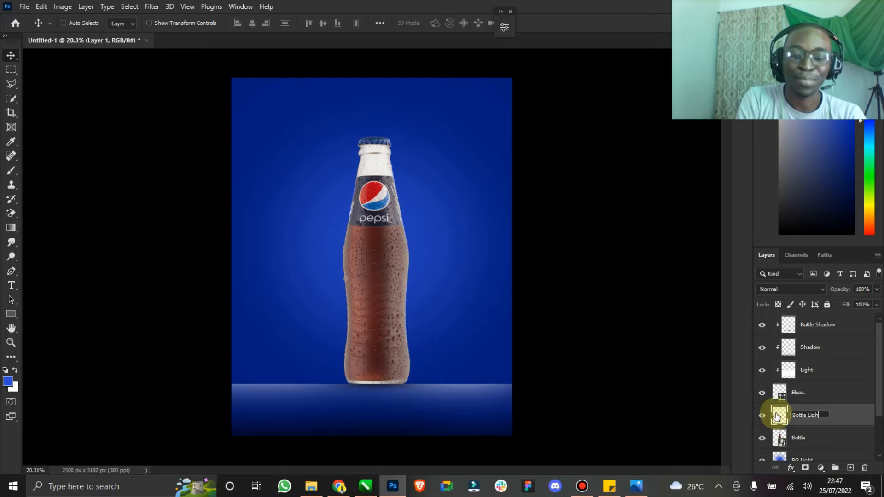
right_click(823, 413)
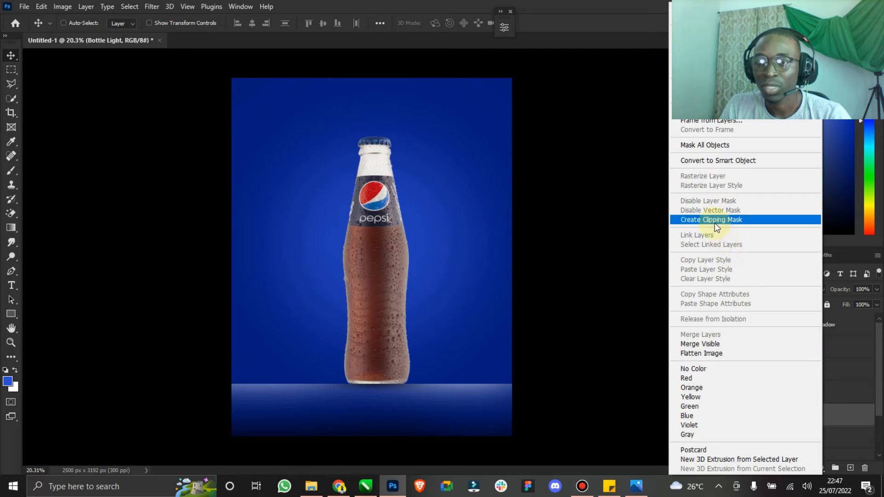
left_click(714, 221)
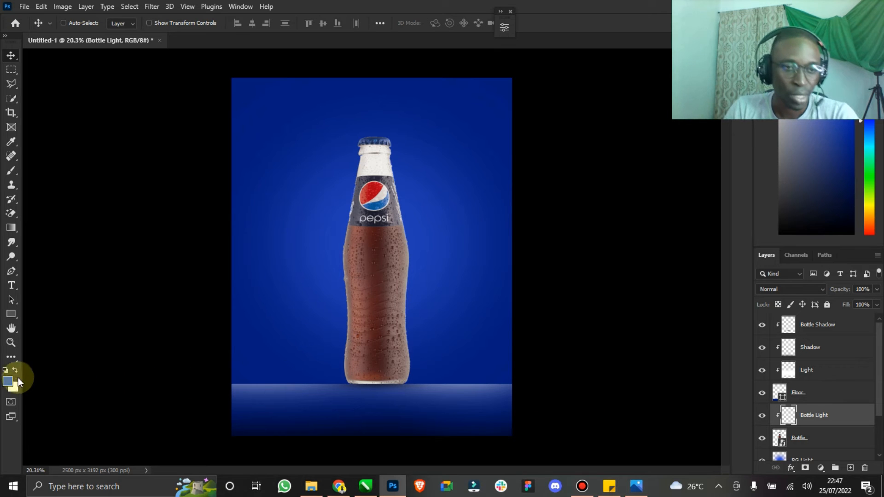
Step: Make white the foreground colour and reduce the brush to 80 px for close work on the bottle's lower body
left_click(13, 343)
left_click_drag(332, 347, 398, 307)
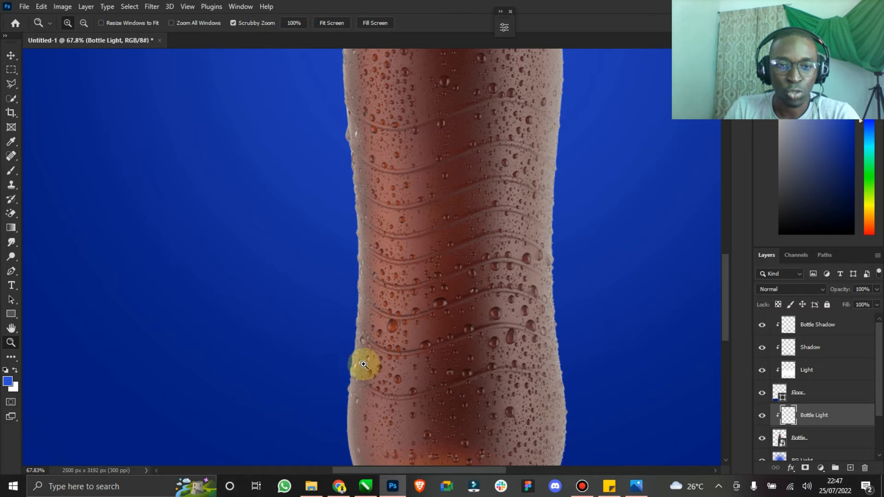
scroll(345, 358, "down", 5)
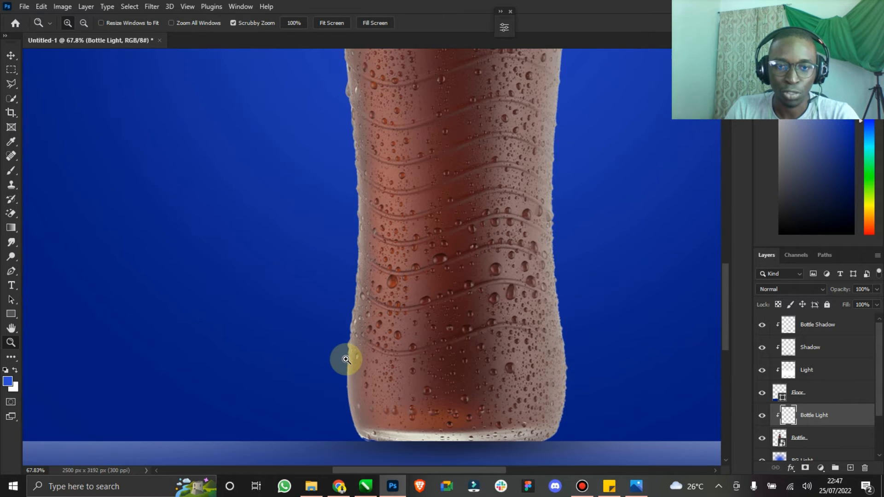
scroll(351, 407, "up", 3)
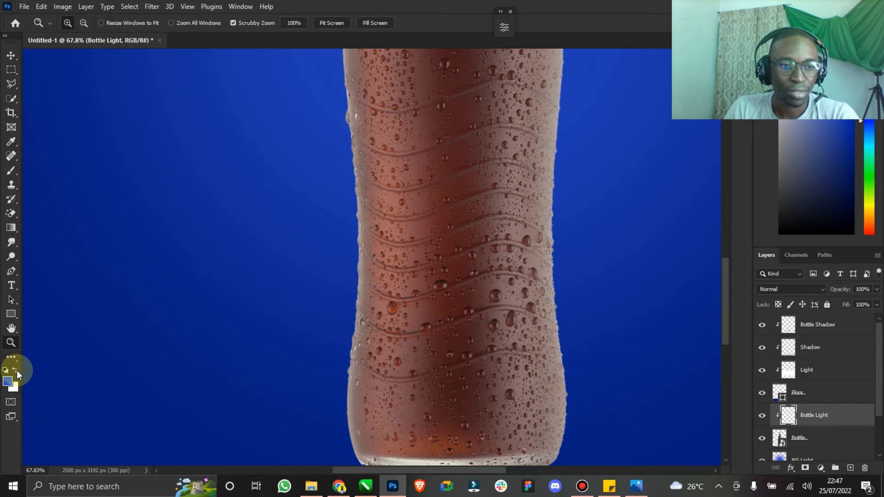
left_click(11, 170)
key("bracketleft")
key("bracketleft")
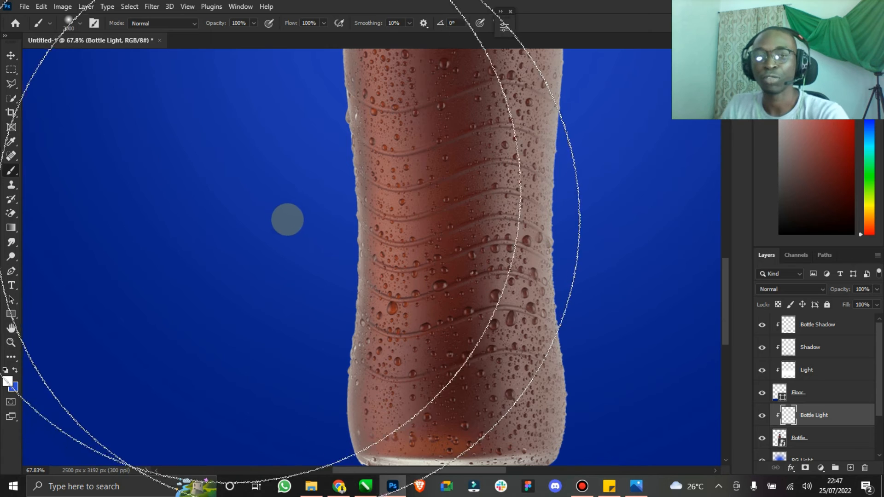
key("bracketleft")
key("bracketleft")
key("bracketleft")
key("bracketleft")
key("bracketleft")
key("bracketleft")
key("bracketleft")
key("bracketleft")
key("bracketleft")
key("bracketleft")
key("bracketleft")
key("bracketleft")
key("bracketleft")
key("bracketleft")
key("bracketleft")
key("bracketleft")
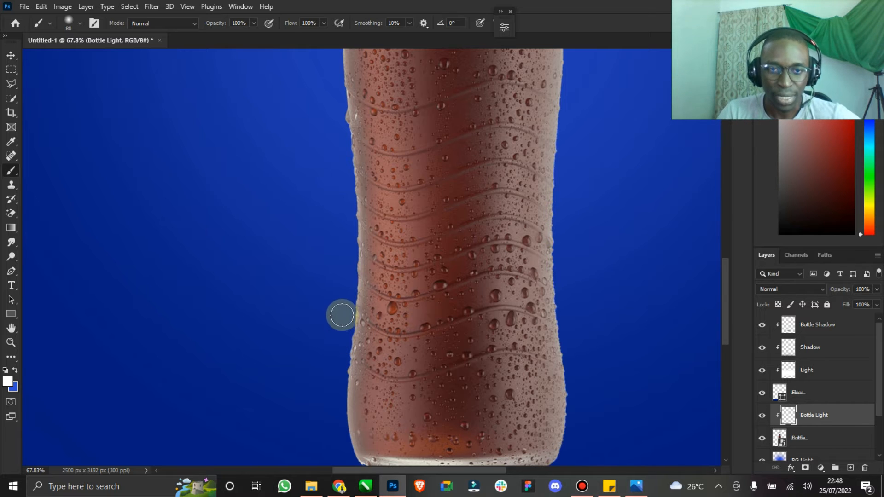
Step: Paint a soft white rim light along the left edge of the bottle's lower body on Bottle Light, undoing uneven strokes
left_click_drag(342, 283, 347, 365)
key("ctrl+z")
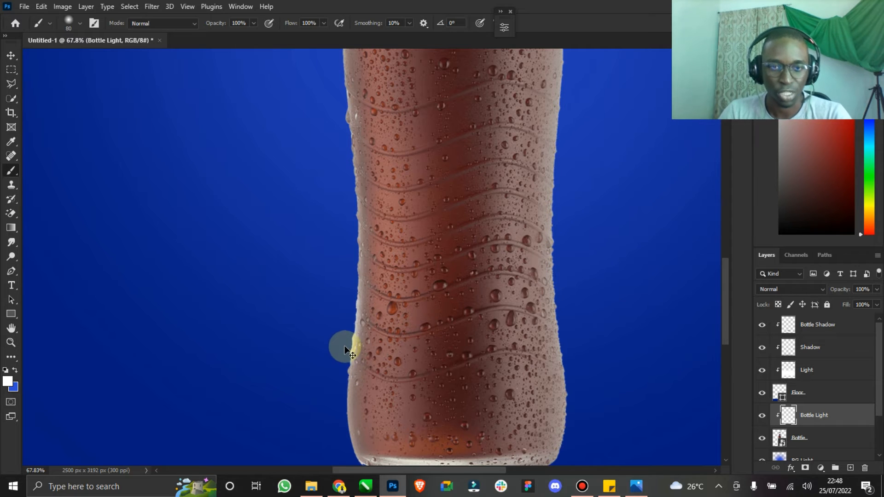
mouse_move(349, 305)
left_mouse_down()
mouse_move(337, 383)
mouse_move(340, 343)
left_mouse_up()
mouse_move(344, 257)
left_mouse_down()
mouse_move(343, 231)
mouse_move(343, 324)
mouse_move(346, 212)
mouse_move(345, 302)
mouse_move(332, 290)
mouse_move(344, 291)
mouse_move(340, 199)
mouse_move(348, 299)
mouse_move(341, 176)
left_mouse_up()
scroll(333, 289, "up", 2)
scroll(333, 289, "up", 3)
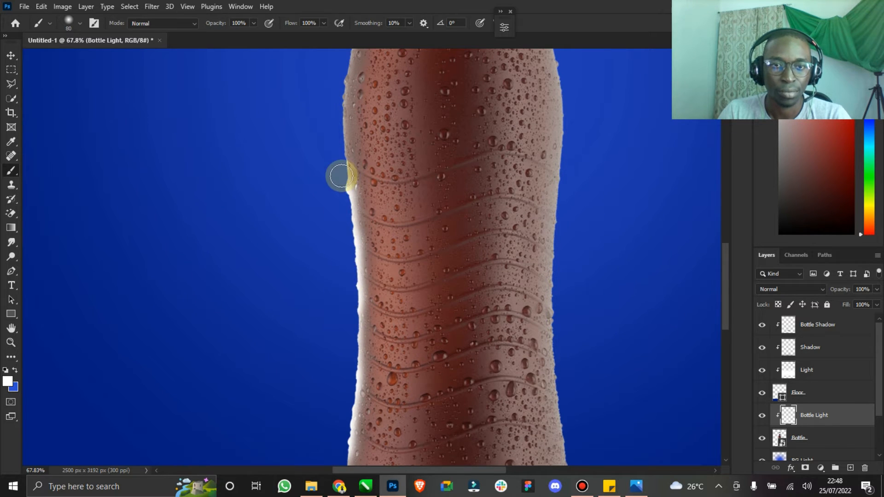
scroll(326, 178, "up", 4)
key("ctrl+z")
mouse_move(326, 259)
left_mouse_down()
mouse_move(346, 390)
mouse_move(337, 263)
mouse_move(347, 398)
left_mouse_up()
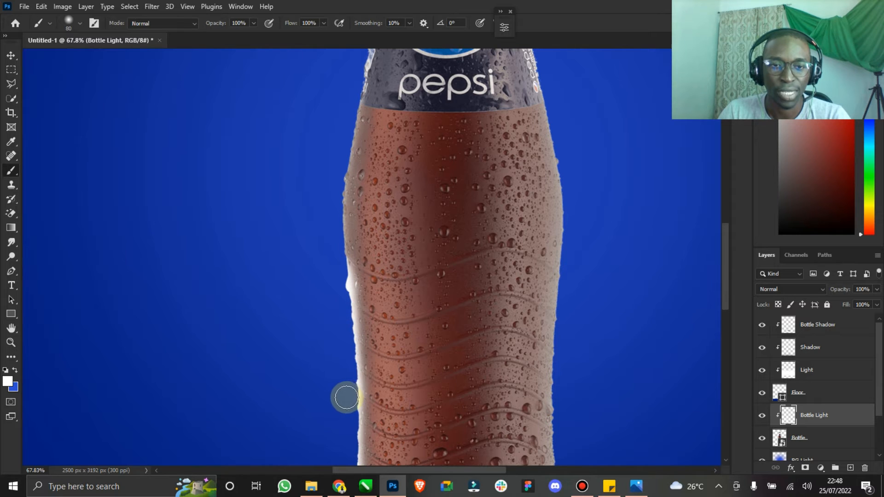
scroll(333, 313, "up", 1)
key("ctrl+z")
mouse_move(332, 284)
left_mouse_down()
mouse_move(344, 379)
mouse_move(342, 260)
left_mouse_up()
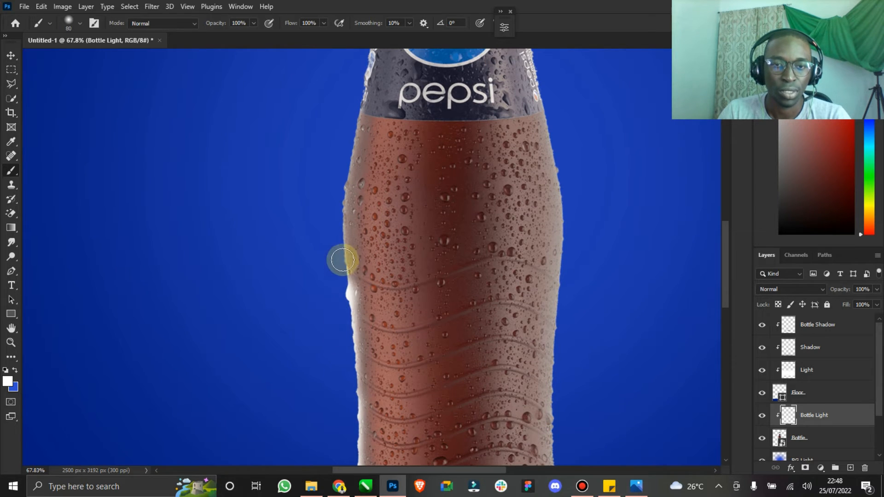
key("ctrl+z")
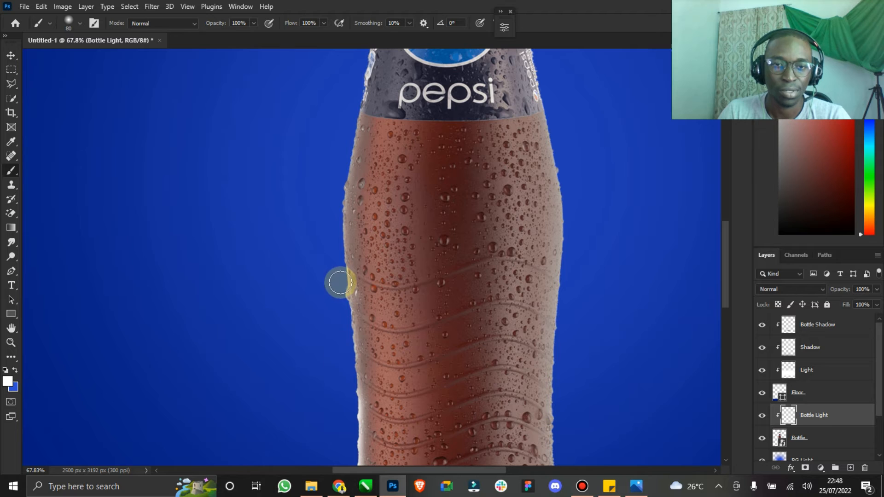
Step: Continue the white rim light up the bottle's left edge, past the label and neck, and around the cap
scroll(331, 354, "up", 2)
scroll(331, 353, "up", 8)
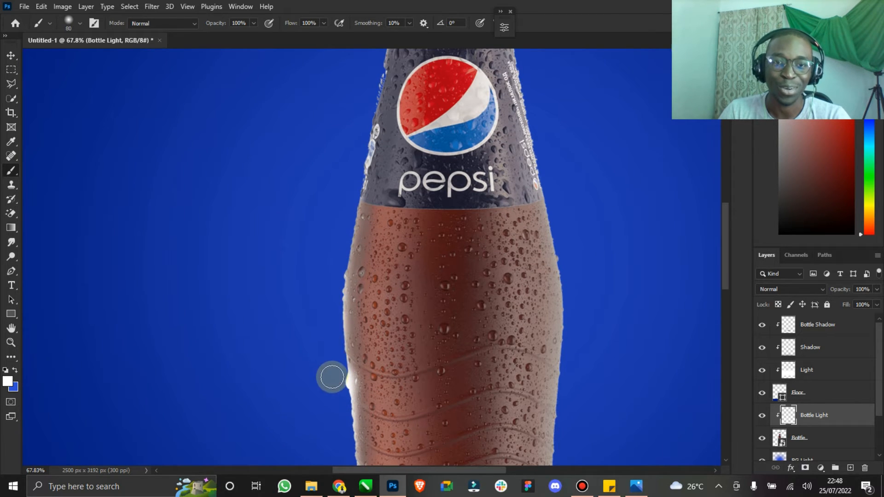
scroll(331, 257, "up", 6)
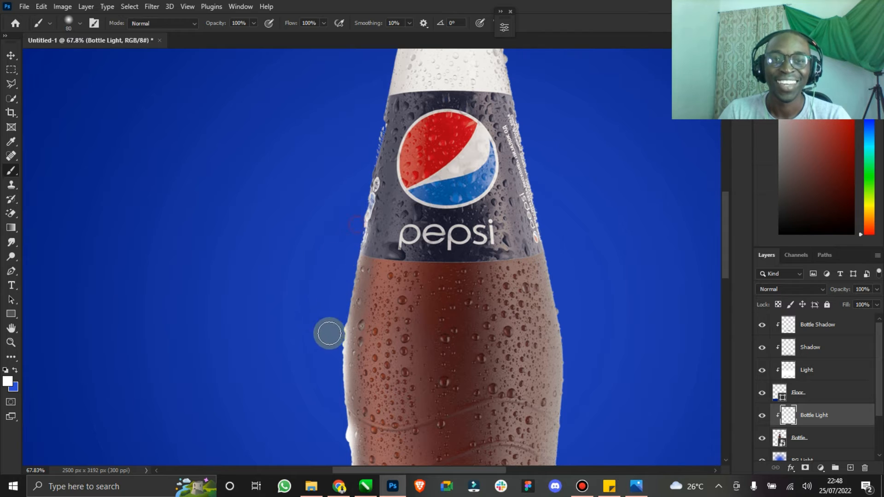
scroll(322, 341, "up", 9)
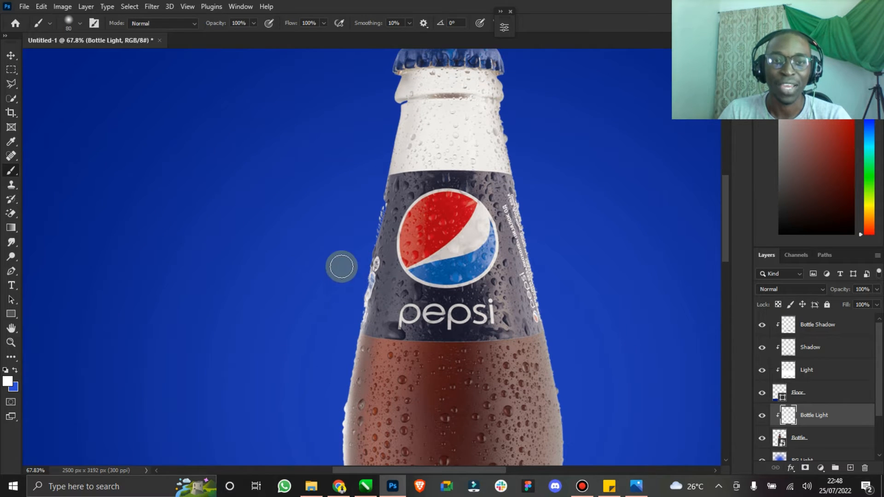
scroll(362, 204, "up", 7)
scroll(368, 230, "up", 3)
scroll(371, 239, "up", 5)
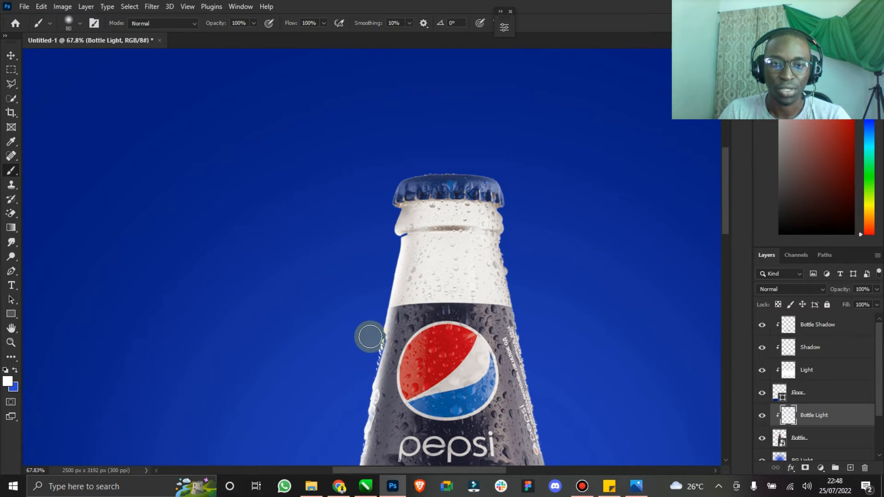
scroll(369, 331, "up", 5)
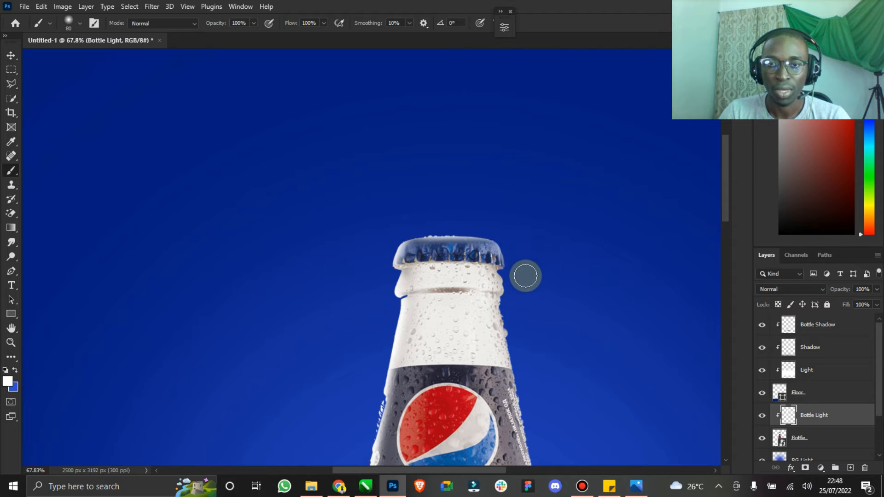
Step: Paint the white rim light down the bottle's right edge, from the cap past the label towards the base, on Bottle Light
scroll(510, 318, "down", 3)
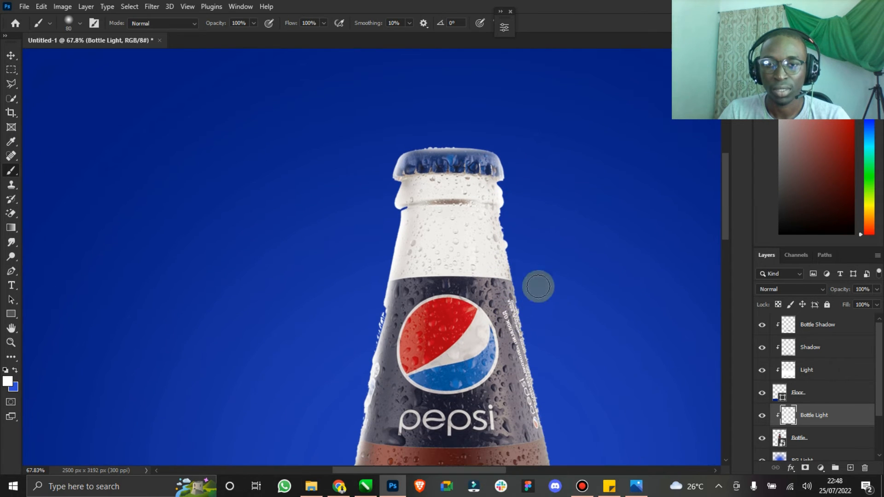
mouse_move(521, 256)
left_mouse_down()
mouse_move(546, 420)
mouse_move(519, 306)
left_mouse_up()
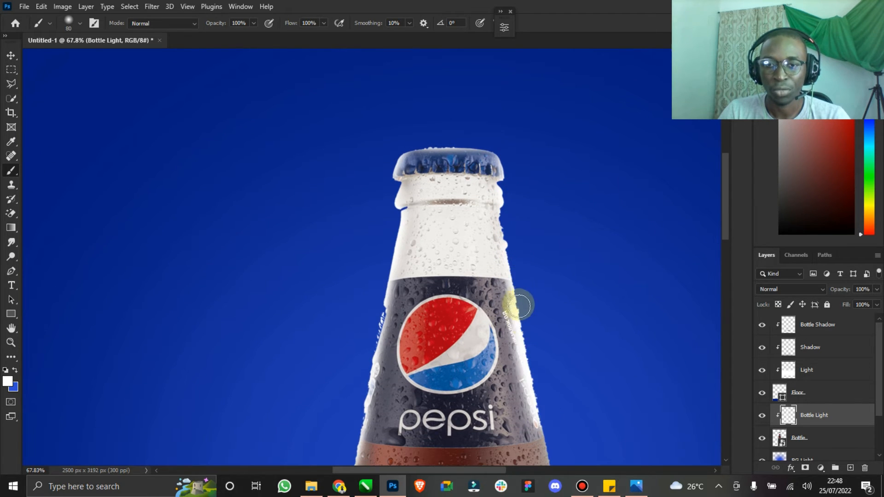
scroll(523, 331, "down", 3)
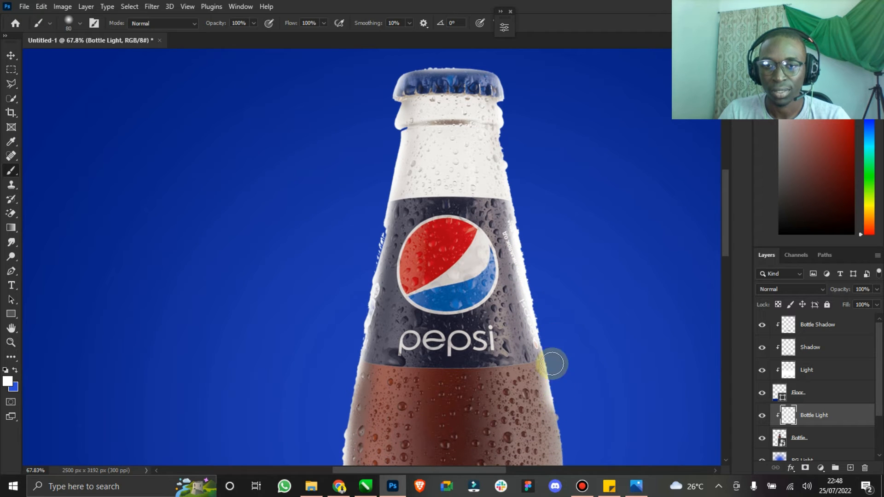
scroll(559, 311, "down", 6)
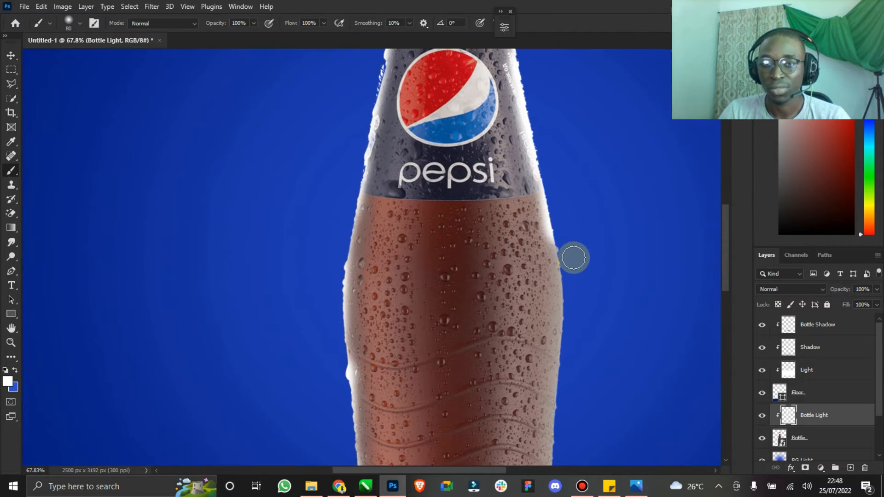
scroll(581, 272, "down", 2)
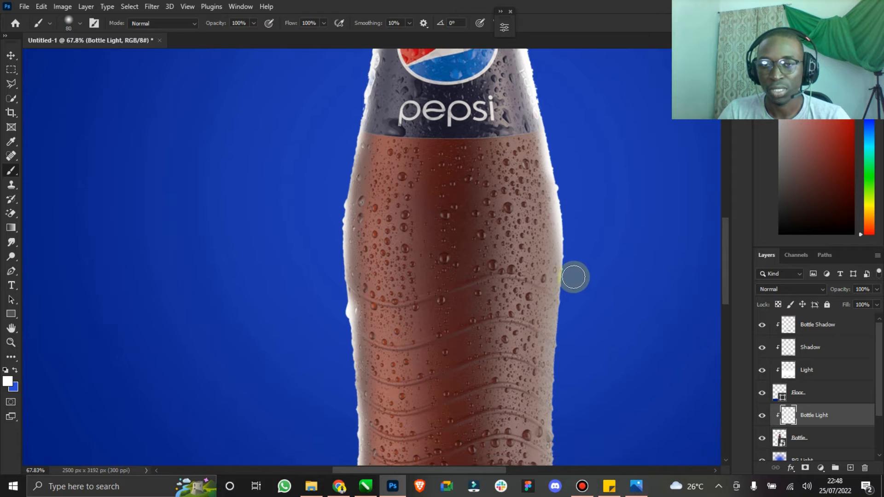
scroll(574, 248, "down", 2)
scroll(570, 373, "down", 1)
scroll(573, 358, "down", 5)
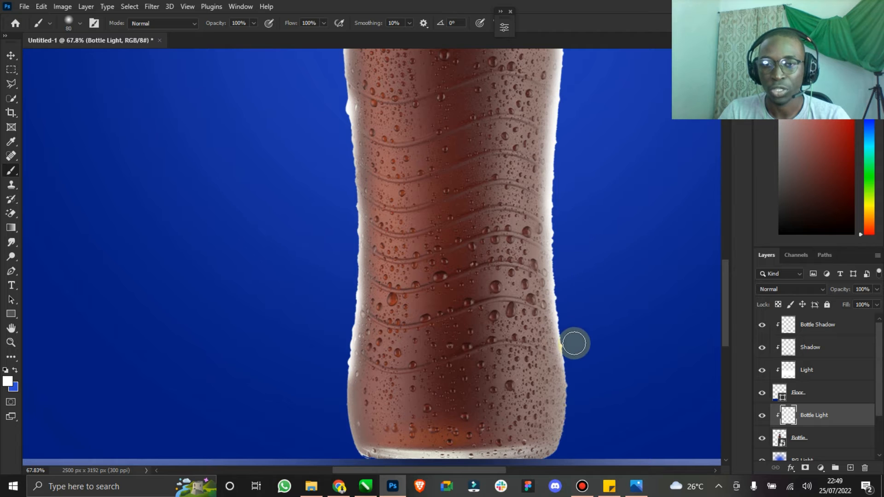
Step: Compare the whole bottle with and without the Bottle Light layer
double_click(11, 328)
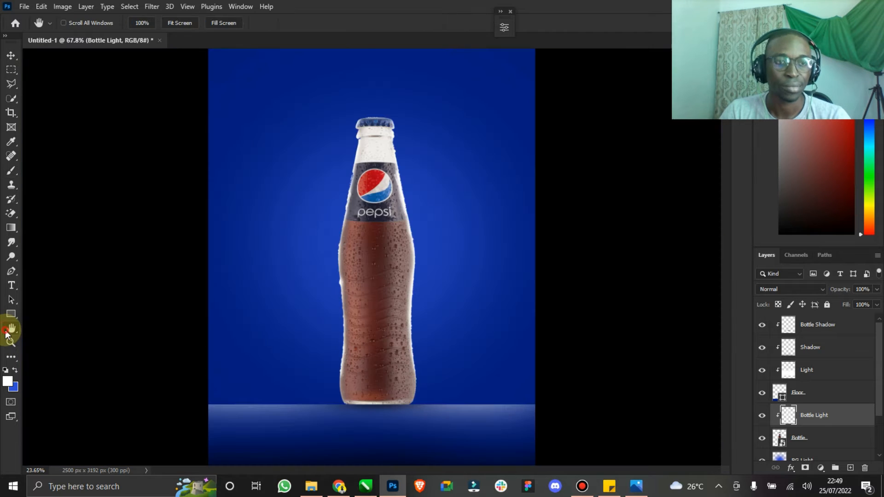
left_click(12, 52)
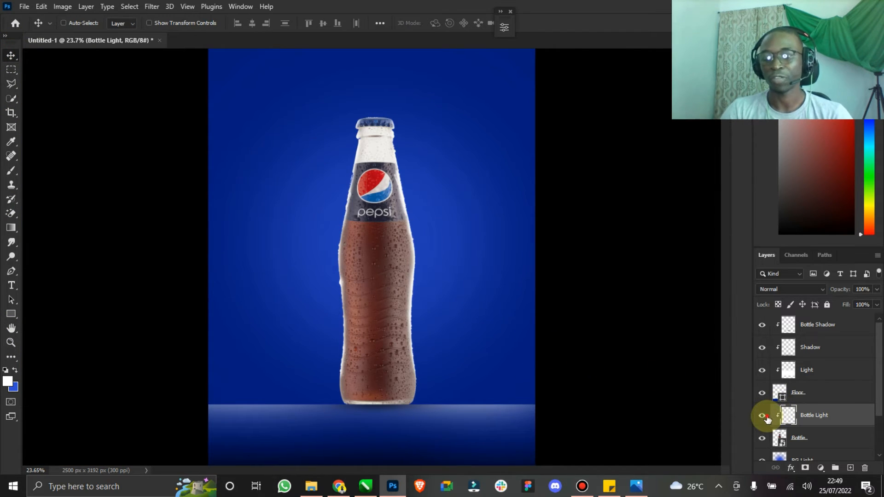
left_click(762, 417)
left_click(762, 417)
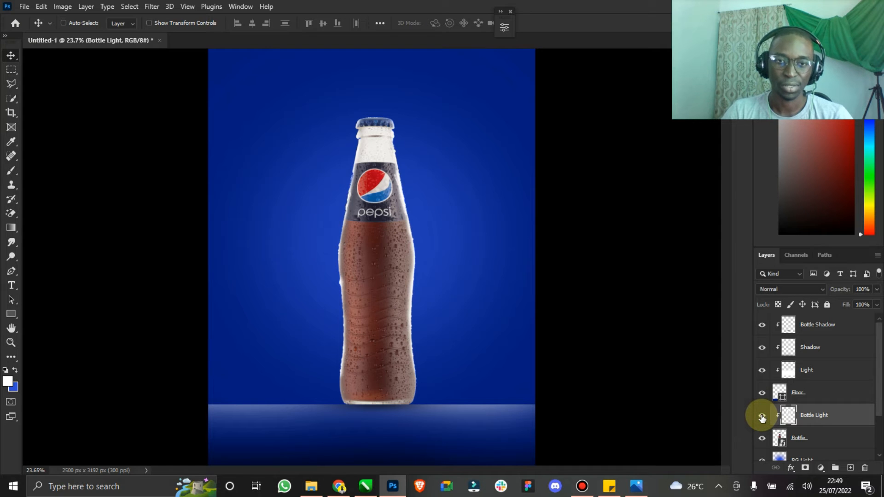
left_click(763, 417)
left_click(763, 417)
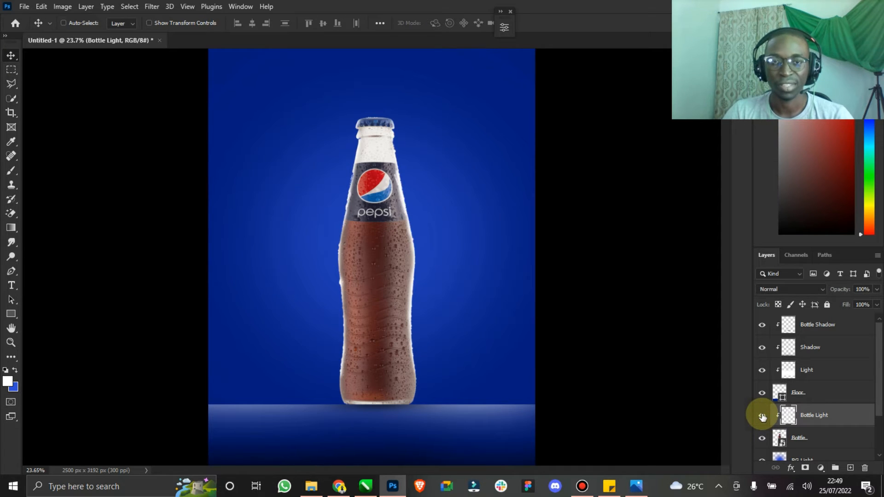
left_click(763, 417)
left_click(764, 417)
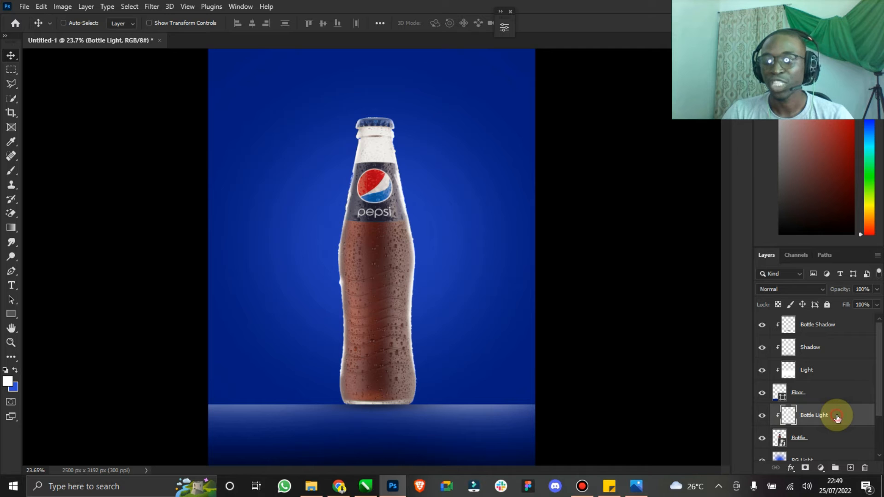
Step: Set the Bottle Light layer's blending mode to Overlay and compare the bottle with and without it
left_click(811, 291)
left_click(850, 425)
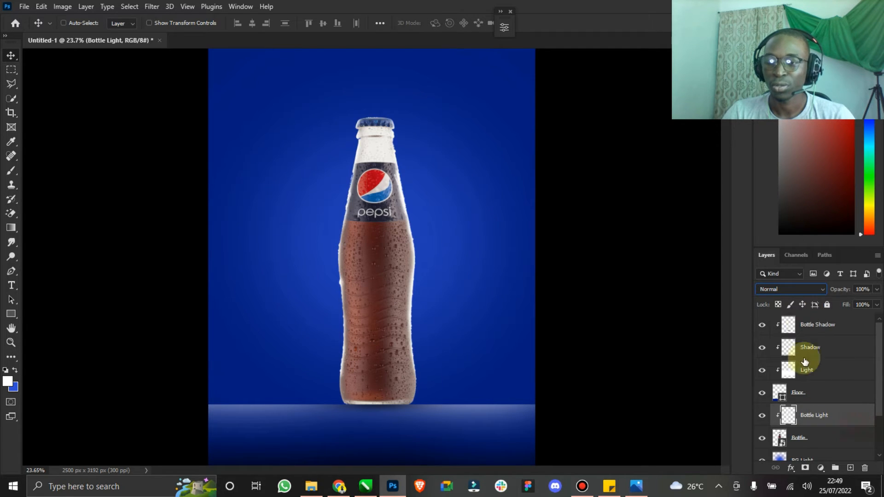
left_click(815, 290)
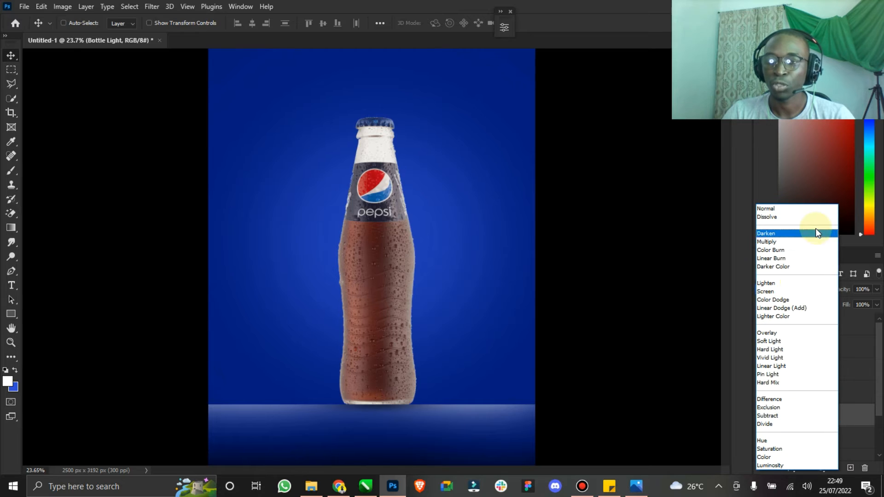
left_click(783, 333)
left_click(762, 416)
left_click(762, 416)
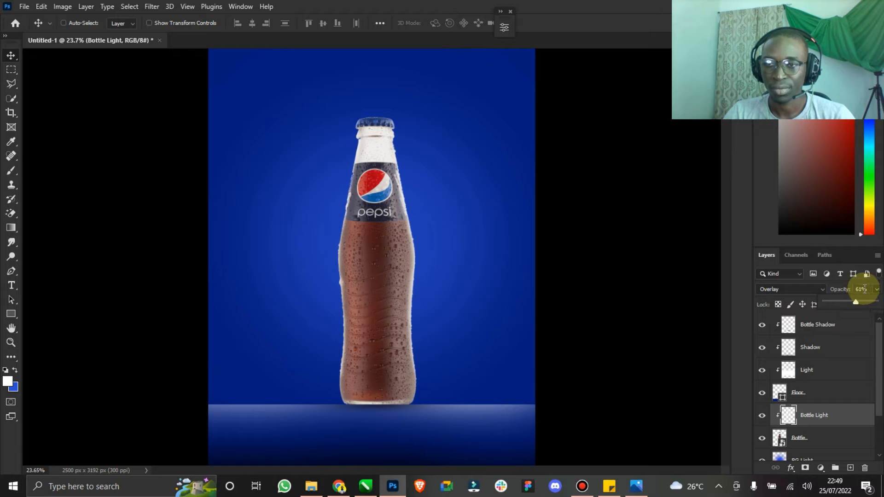
Step: Reduce the Bottle Light layer to 60% opacity and 70% fill, and check its effect on the bottle
left_click_drag(868, 289, 850, 290)
type("60")
key("Return")
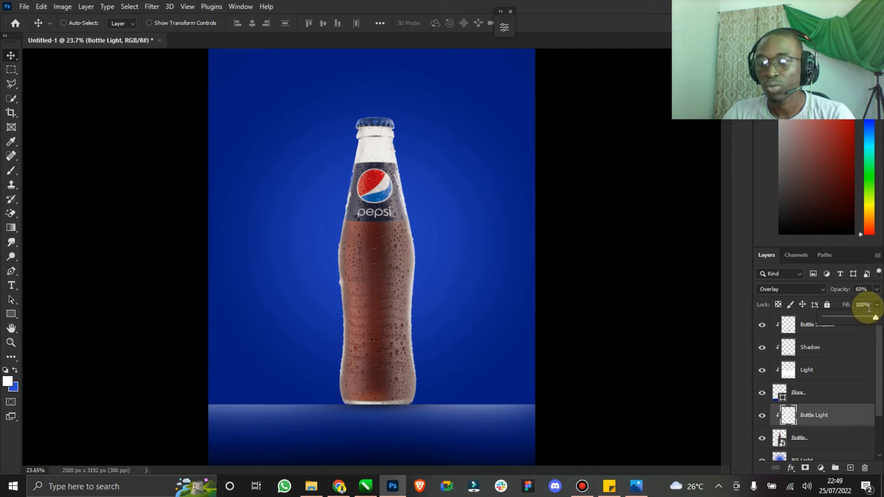
left_click(867, 305)
type("70")
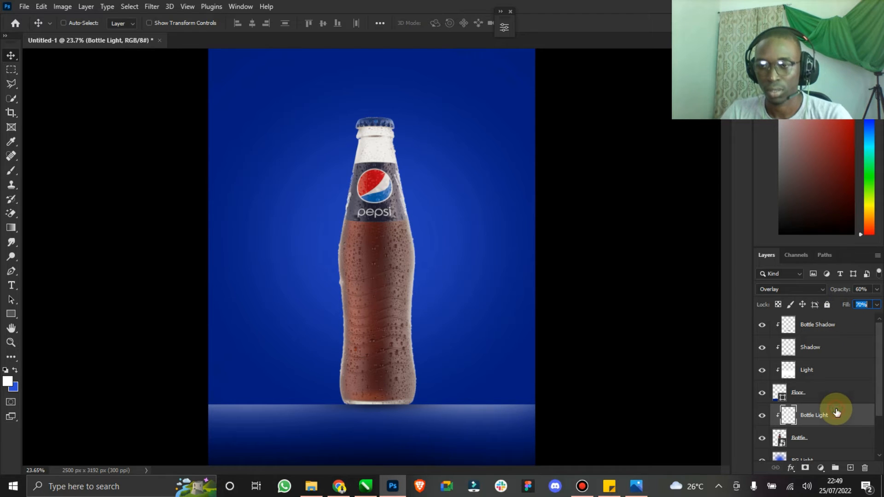
left_click(762, 417)
left_click(761, 417)
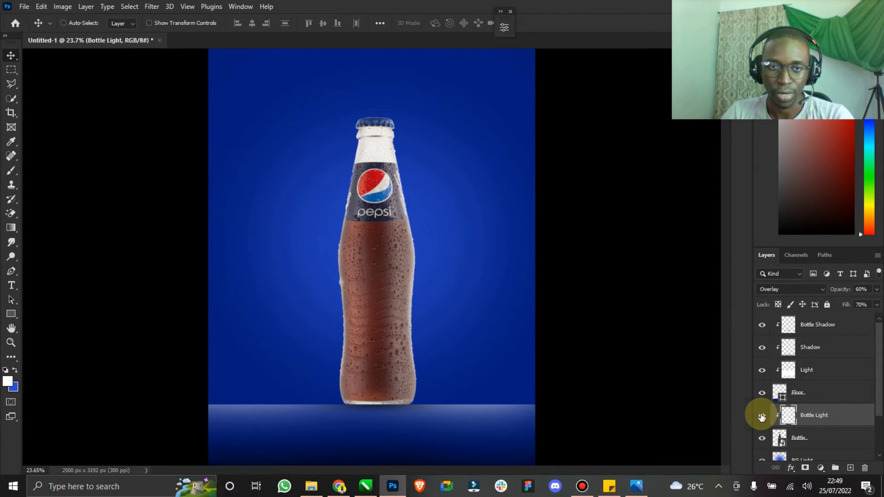
key("ctrl+s")
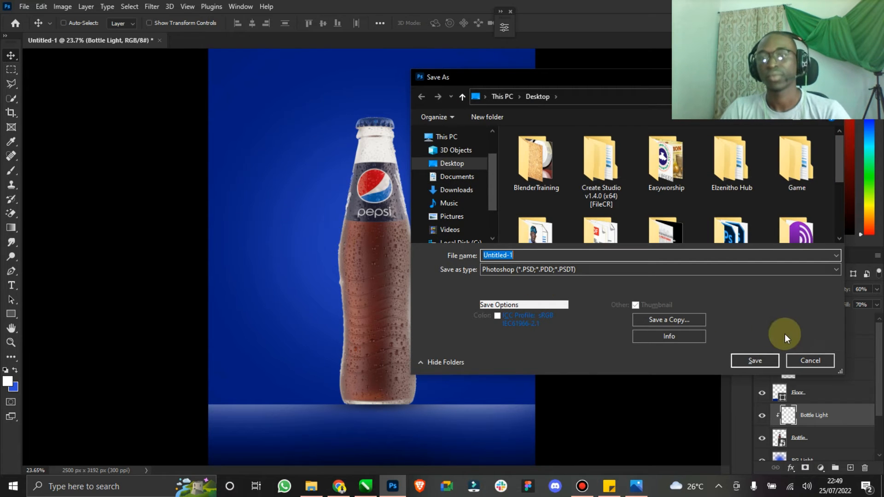
left_click(810, 359)
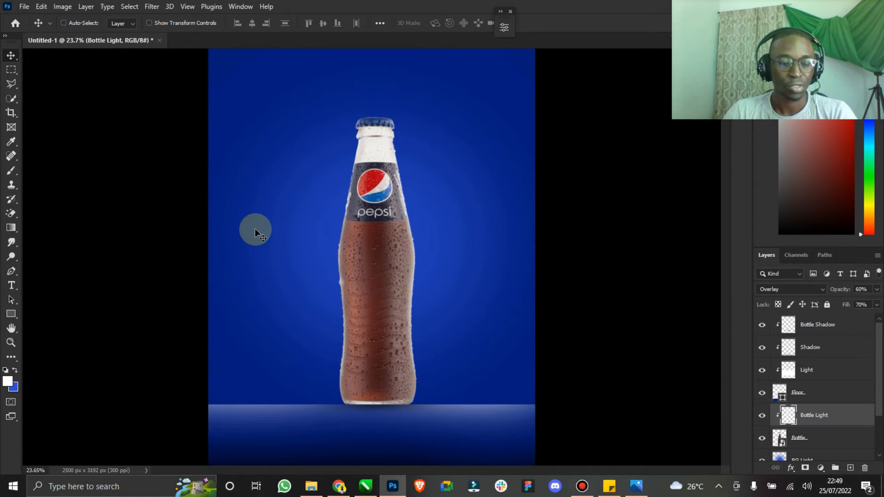
Step: Examine the bottle's rim-lit edges up close around the neck, label and lower body, checking against the reference image
left_click(11, 343)
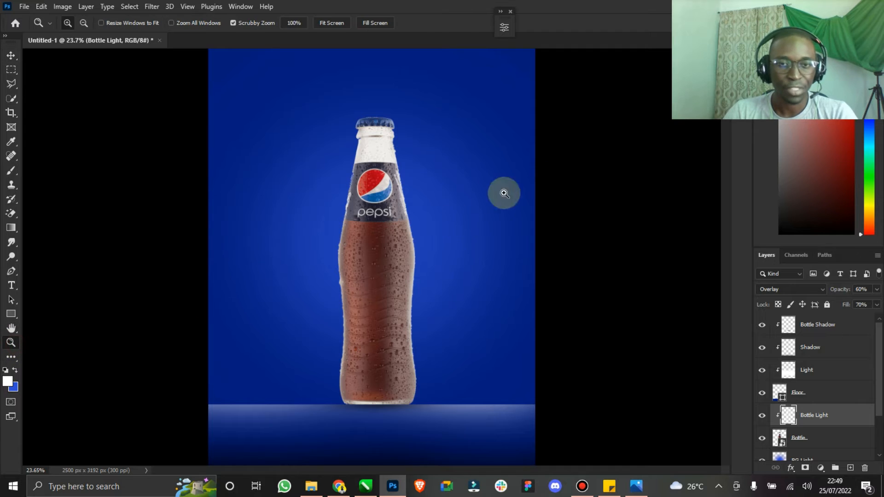
left_click_drag(410, 160, 430, 153)
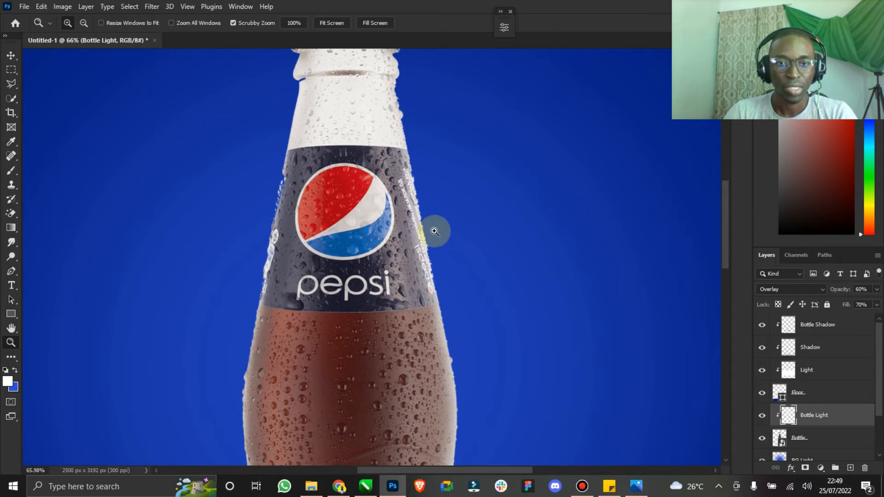
scroll(438, 275, "up", 3)
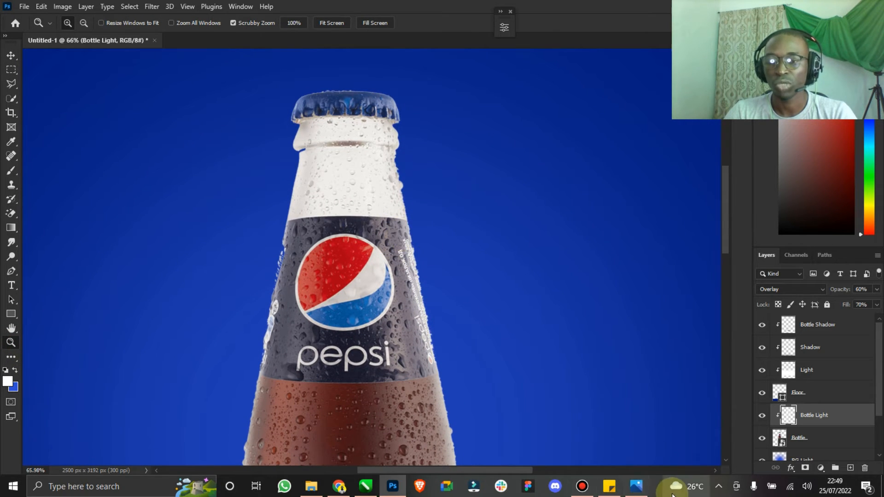
left_click(644, 493)
left_click(645, 494)
mouse_move(438, 262)
left_mouse_down()
mouse_move(424, 256)
mouse_move(511, 237)
mouse_move(444, 247)
left_mouse_up()
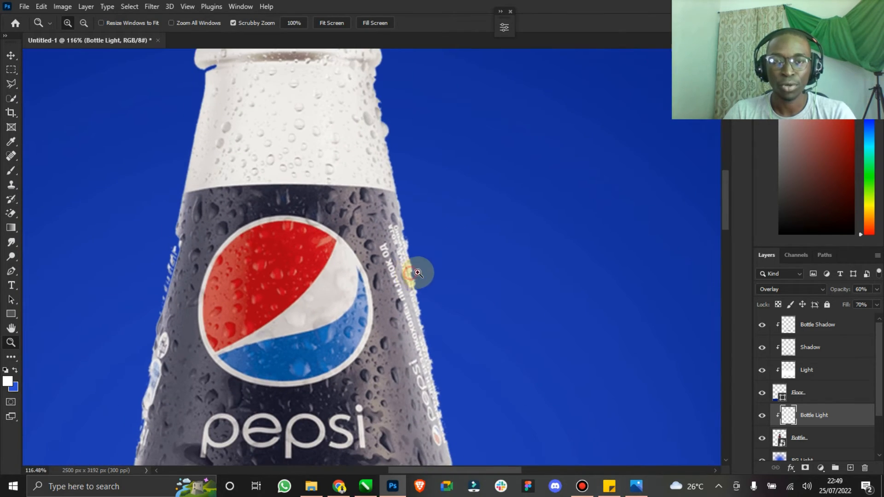
left_click_drag(415, 272, 441, 268)
scroll(421, 245, "down", 5)
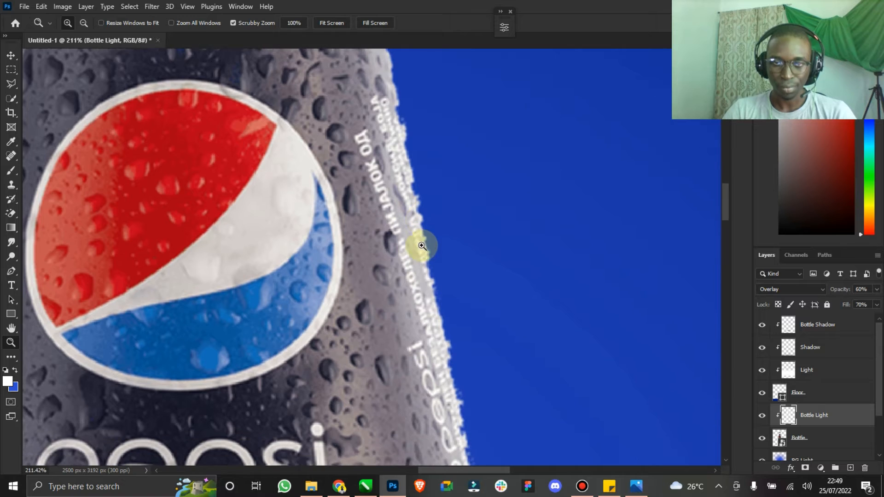
left_click_drag(482, 290, 389, 291)
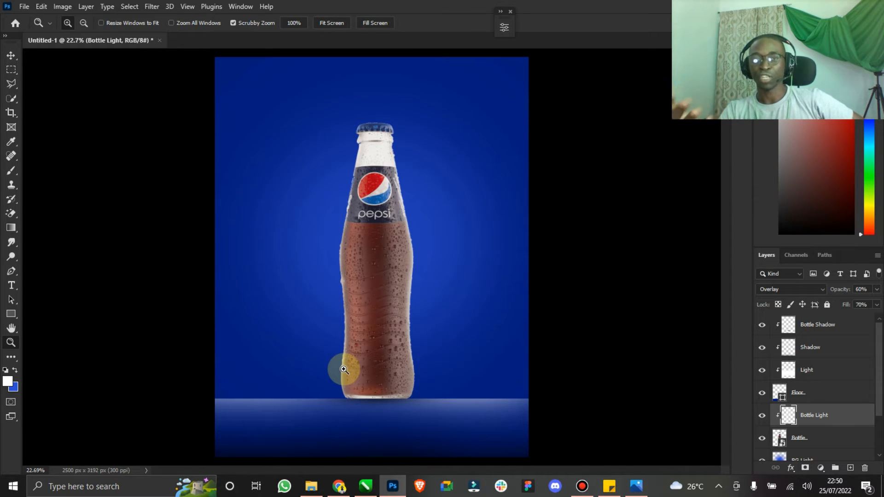
left_click_drag(343, 368, 432, 235)
scroll(432, 229, "up", 3)
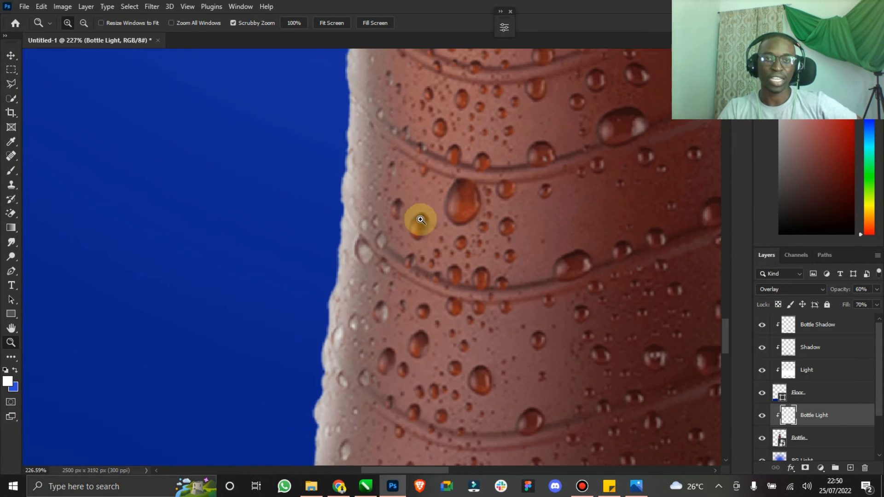
Step: Rasterize the Bottle smart object layer for retouching the notch below the cap
left_click_drag(727, 333, 758, 158)
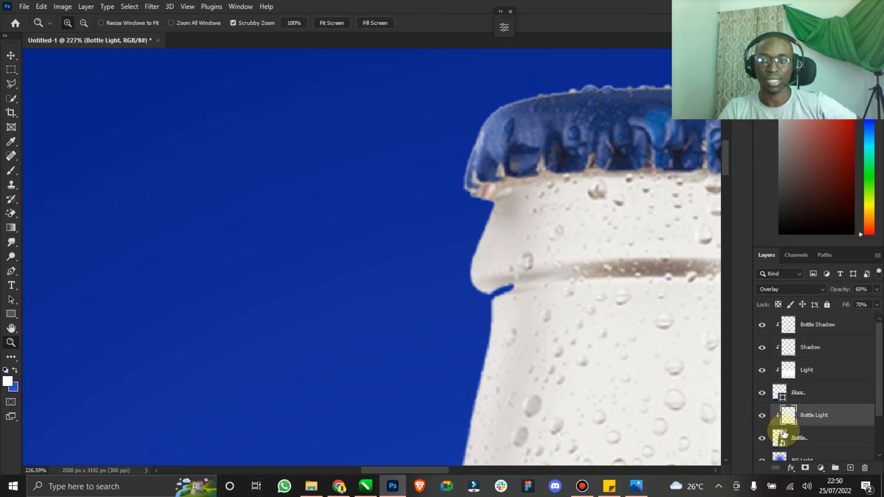
right_click(799, 440)
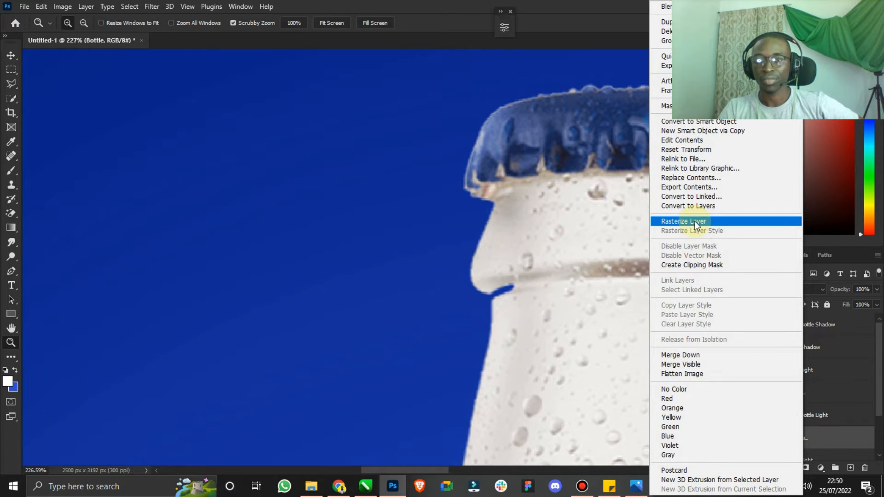
left_click(693, 221)
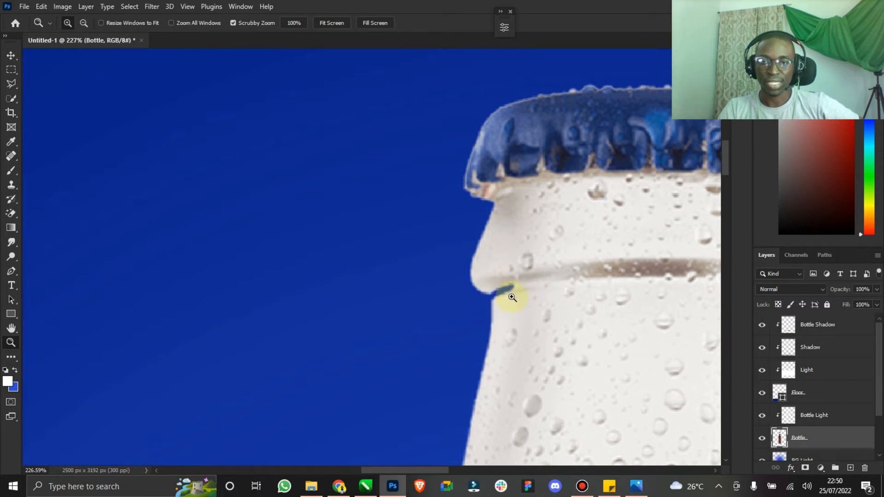
Step: Outline the blue notch on the left edge of the bottle's neck with a four-sided Polygonal Lasso selection
left_click(11, 83)
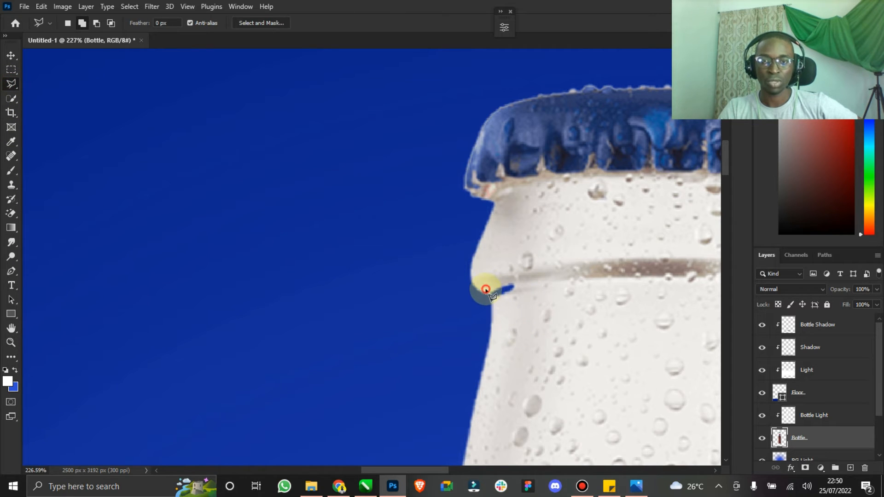
left_click(533, 296)
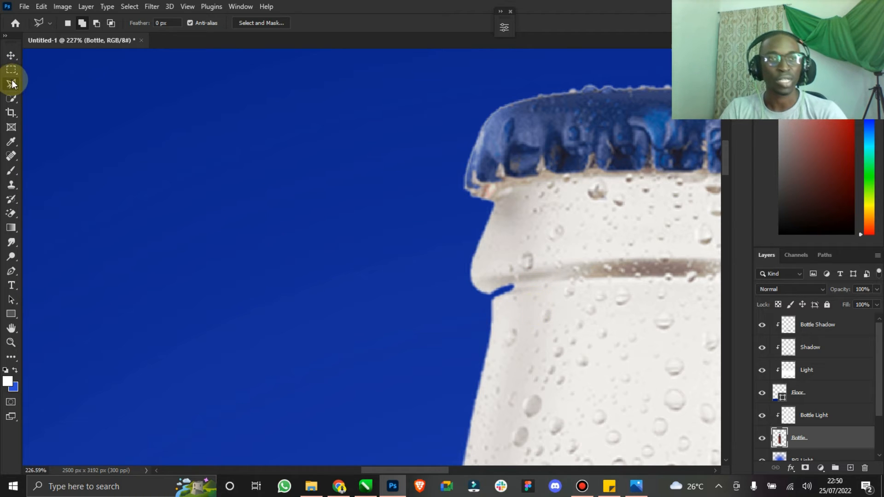
left_click(10, 85)
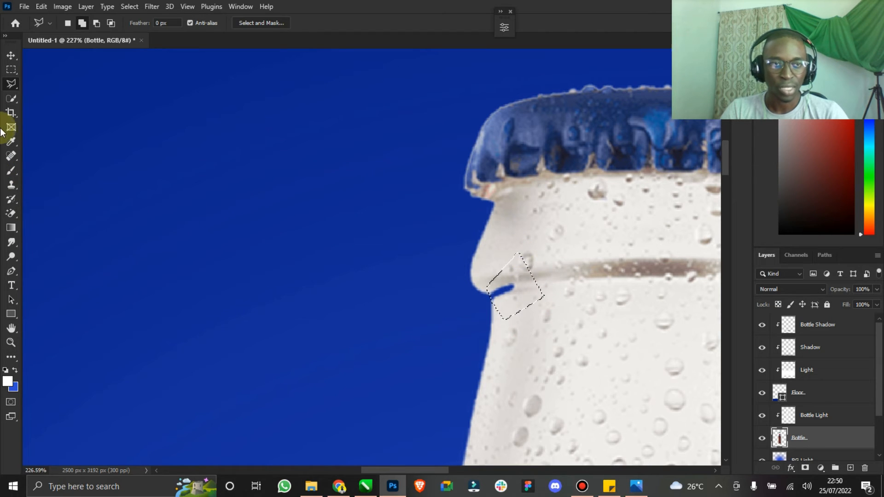
Step: Fill the notch inside the selection with white neck texture cloned from below the cap using the Clone Stamp, and clear the selection
left_click(11, 186)
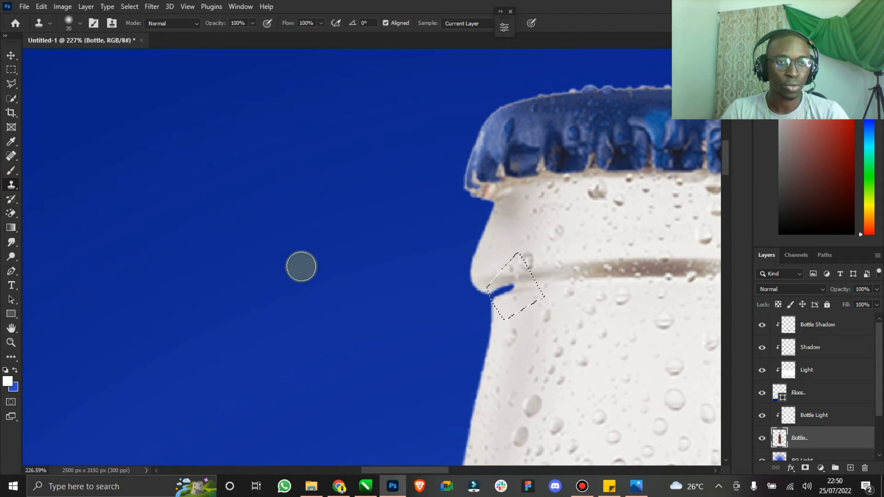
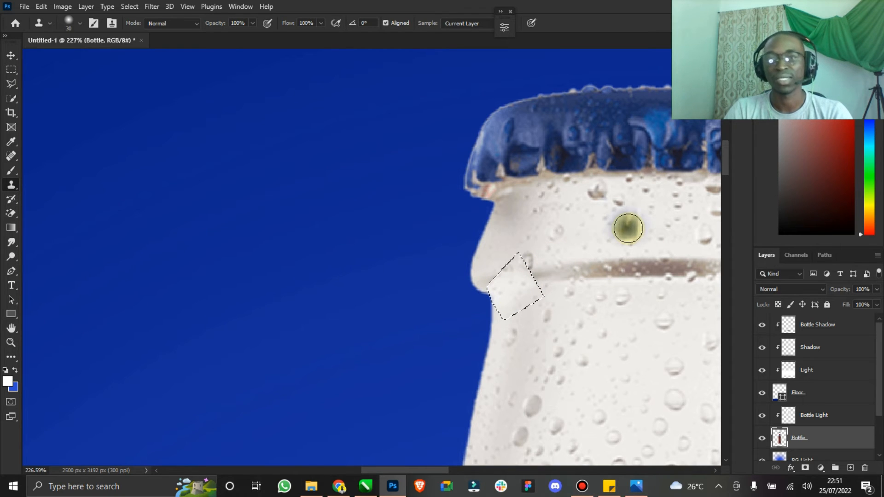
key("ctrl+z")
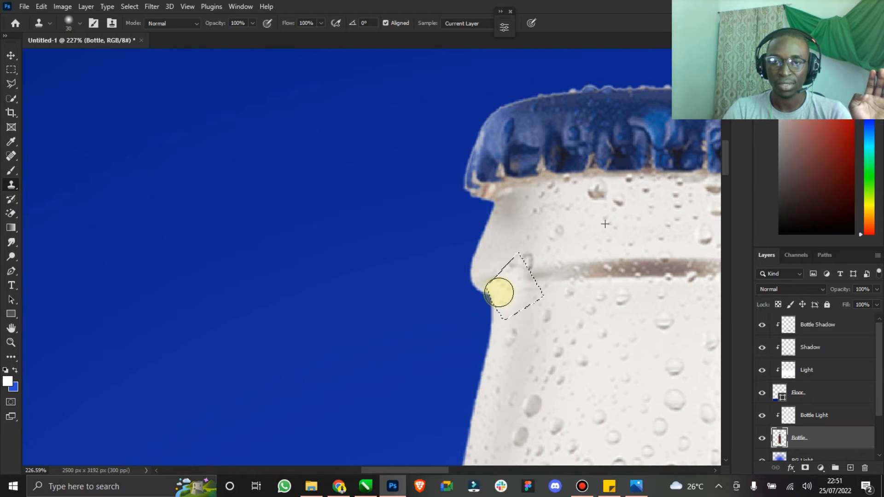
left_click(129, 6)
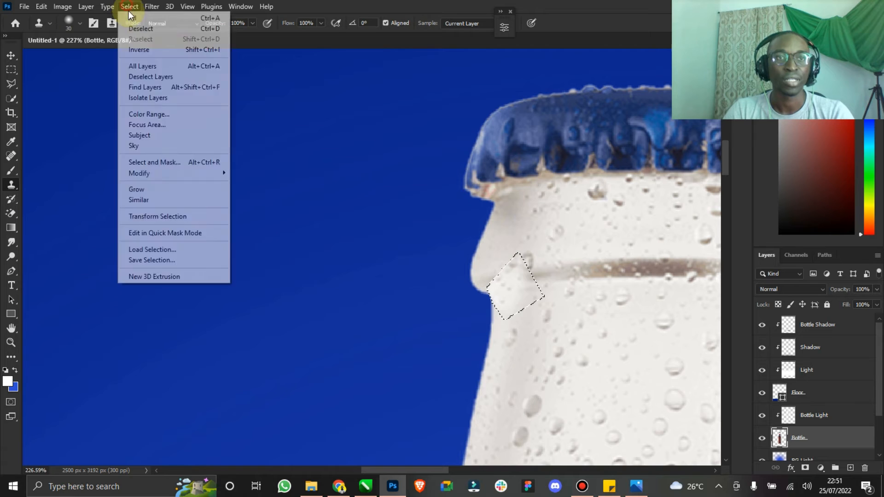
left_click(142, 30)
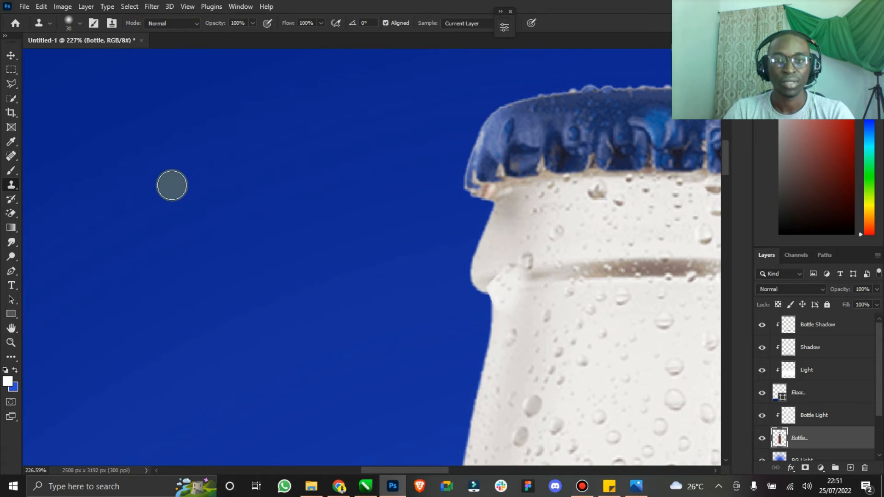
Step: Blend the hard edge of the cloned patch into the bottle's neck with the Spot Healing Brush and check the whole poster
left_click(10, 342)
left_click_drag(439, 272, 524, 262)
left_click(11, 156)
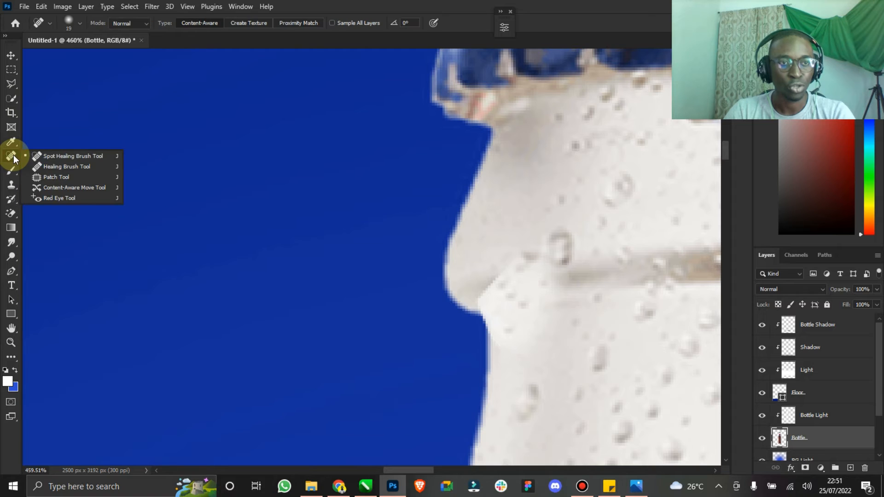
left_click(65, 157)
left_click(571, 272)
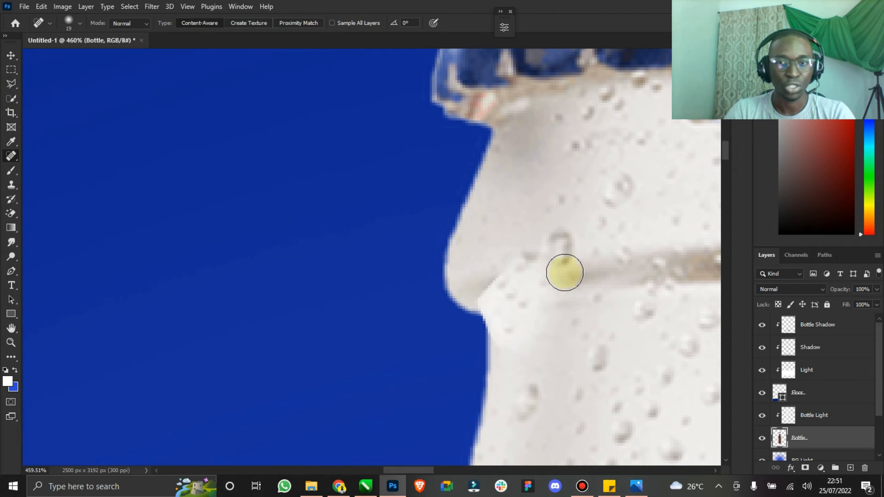
mouse_move(497, 276)
left_mouse_down()
mouse_move(493, 285)
mouse_move(508, 289)
left_mouse_up()
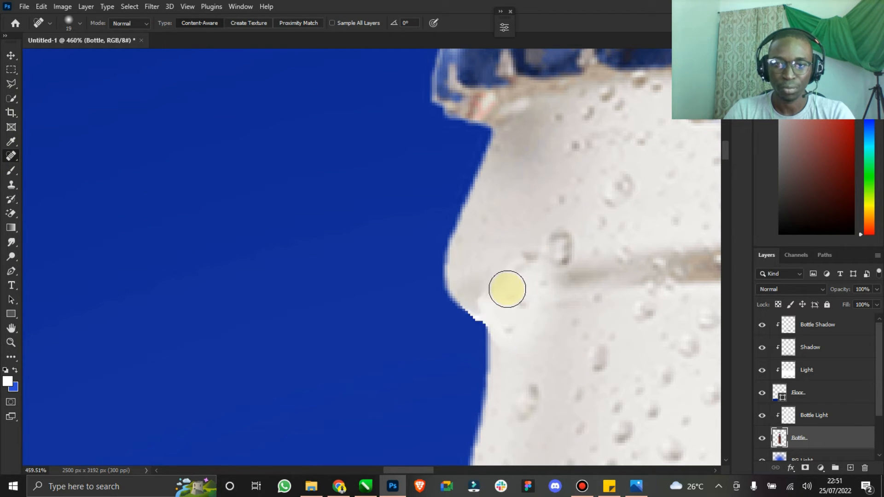
double_click(11, 328)
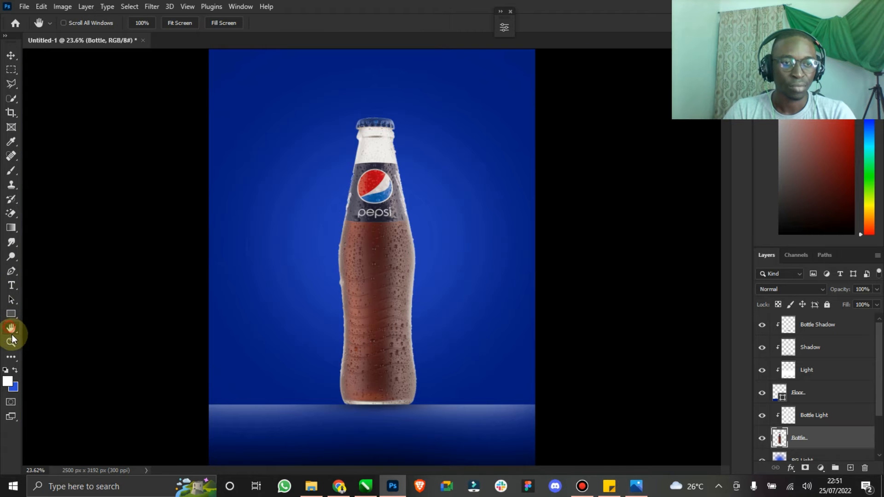
Step: Nudge the Bottle and Bottle Light layers down together so the bottle's base sinks slightly behind the floor's edge
left_click(11, 343)
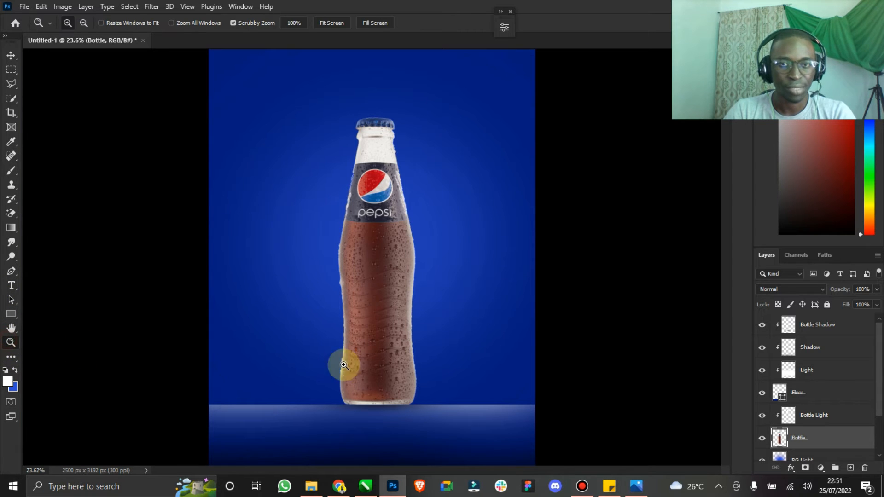
left_click_drag(340, 387, 416, 353)
left_click_drag(372, 448, 389, 392)
left_click(11, 55)
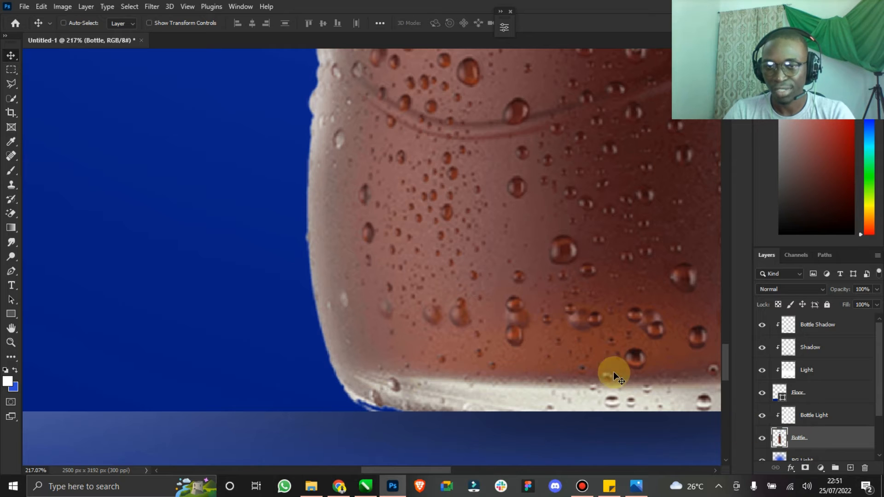
left_click(807, 412)
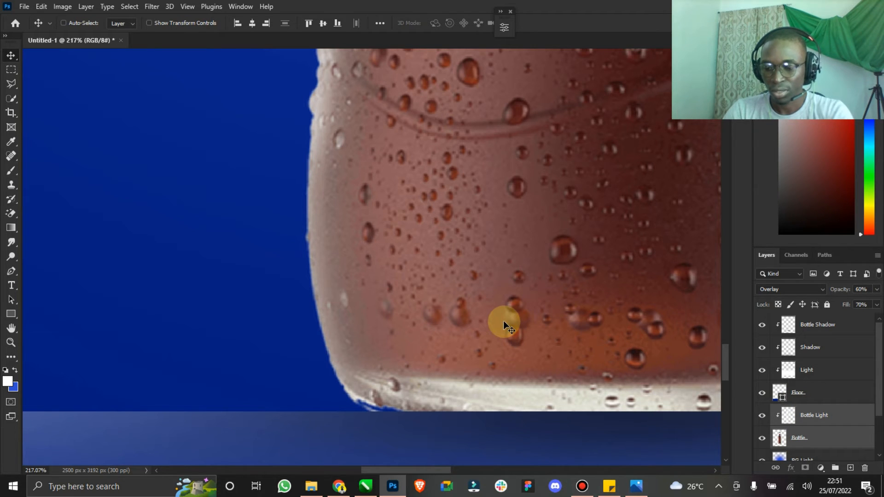
key("Down")
key("Down")
key("Down")
key("Down")
key("Down")
key("Down")
key("Down")
key("Down")
key("Down")
key("Down")
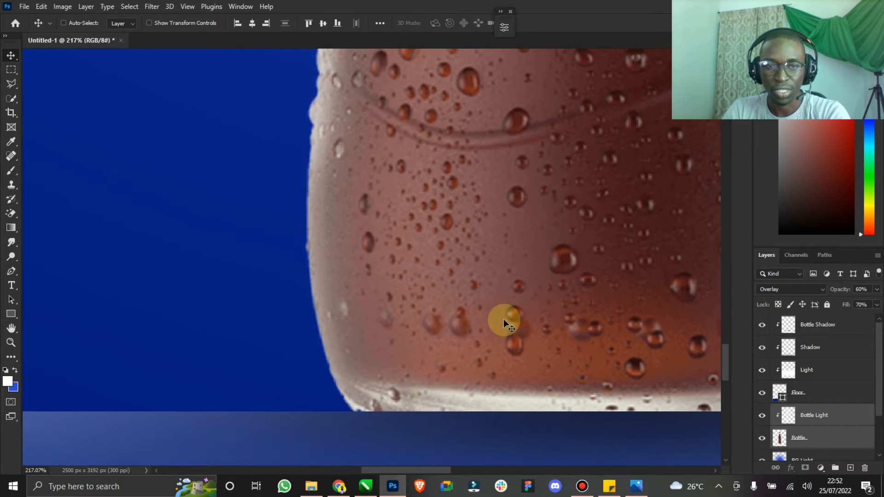
Step: Target only the Bottle layer and set up the Blur tool with a strength of 80%
left_click(820, 447)
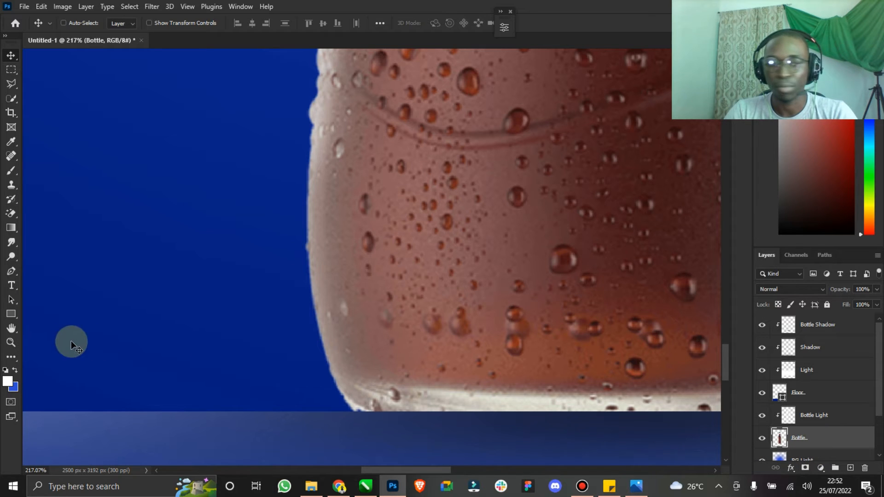
left_click(12, 244)
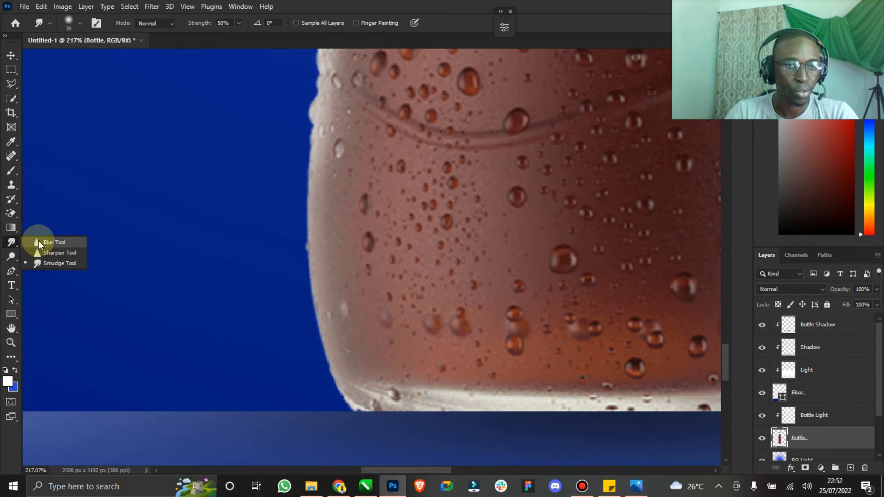
left_click(38, 242)
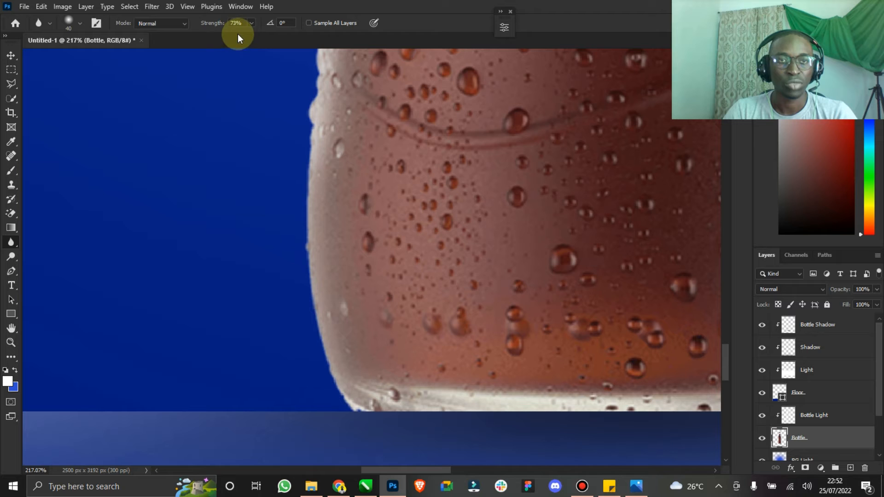
left_click(251, 24)
type("80")
key("Return")
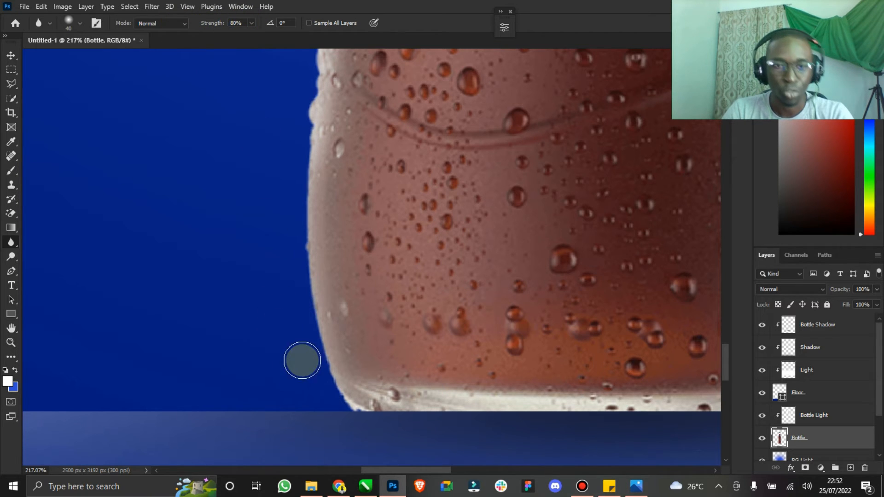
Step: Blur the bottle's left edge from the base up the ribbed body to the large protruding water droplet
scroll(290, 231, "up", 2)
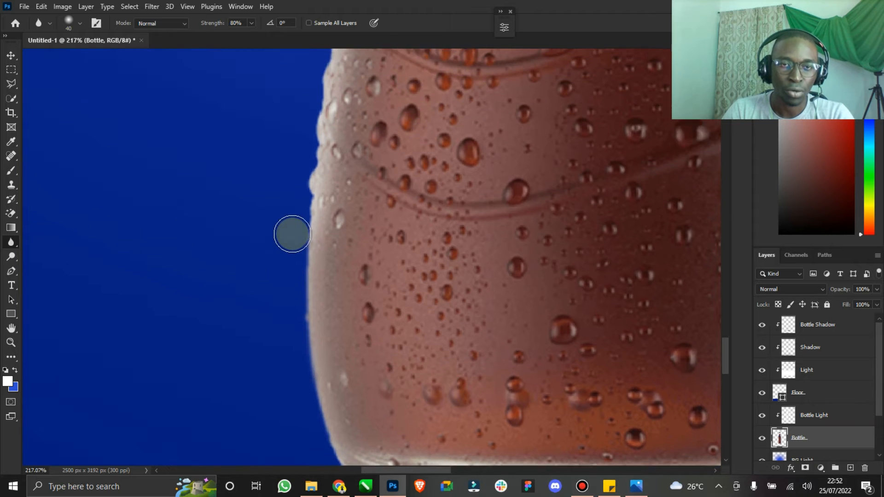
scroll(302, 154, "up", 6)
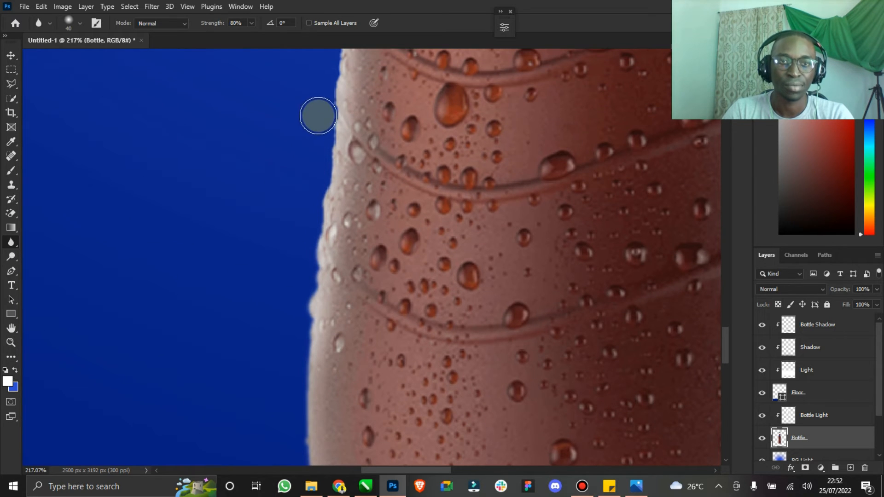
scroll(332, 198, "up", 8)
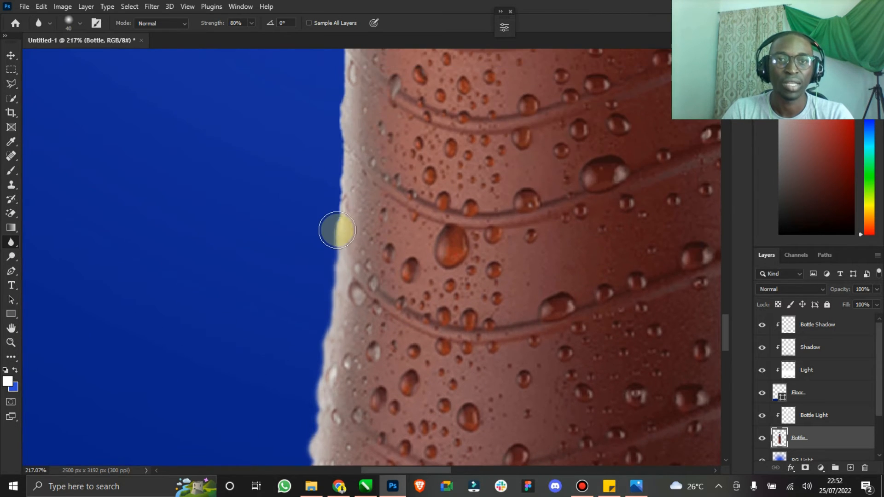
scroll(329, 260, "up", 2)
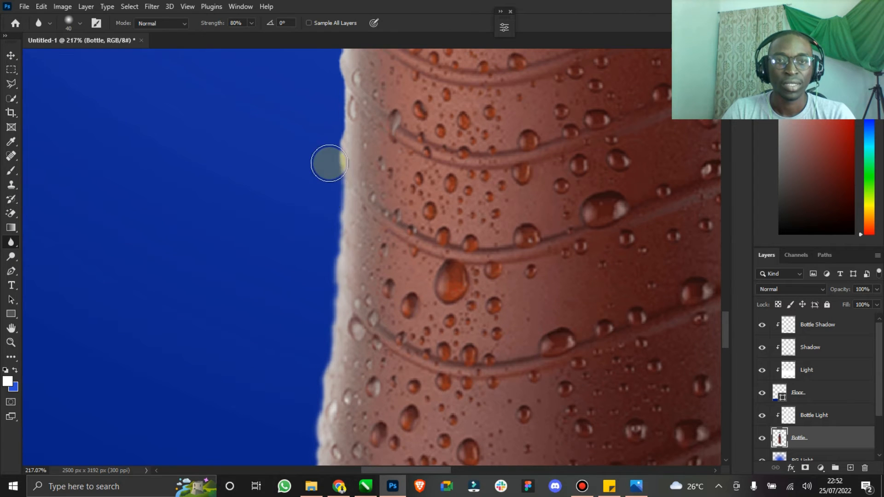
scroll(331, 235, "up", 8)
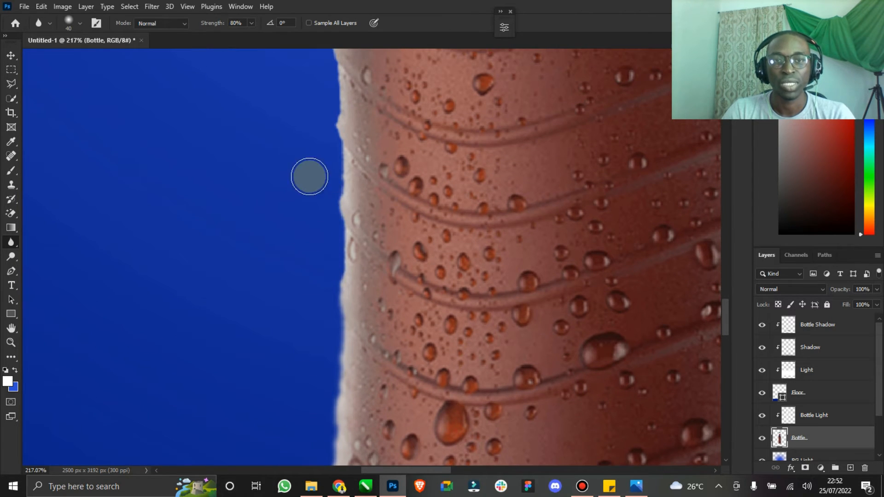
scroll(339, 144, "up", 5)
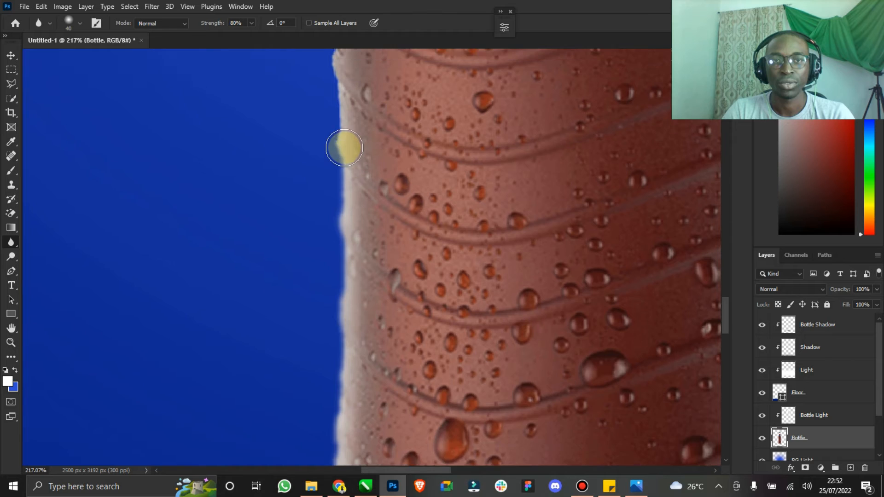
scroll(343, 194, "up", 3)
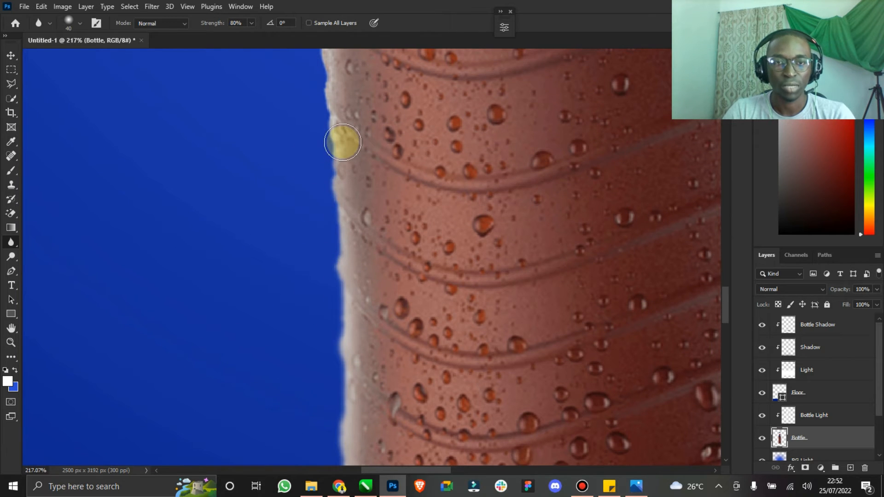
scroll(343, 138, "up", 3)
scroll(336, 153, "up", 3)
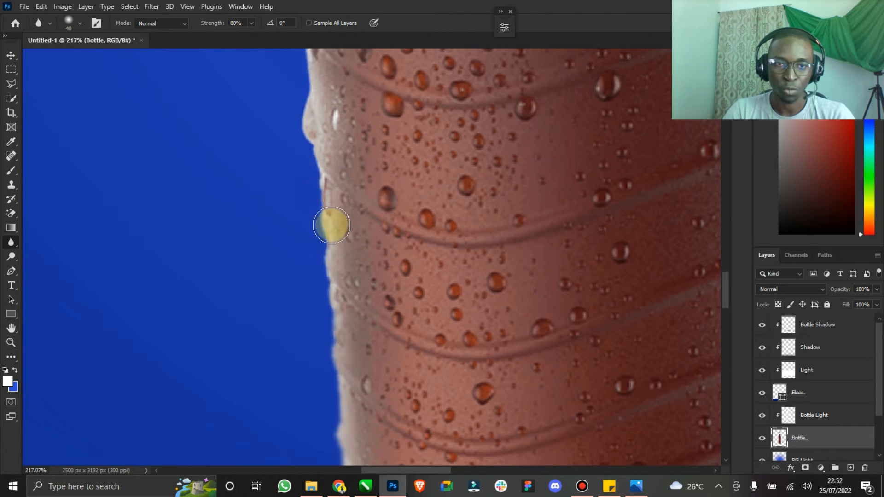
scroll(305, 184, "up", 8)
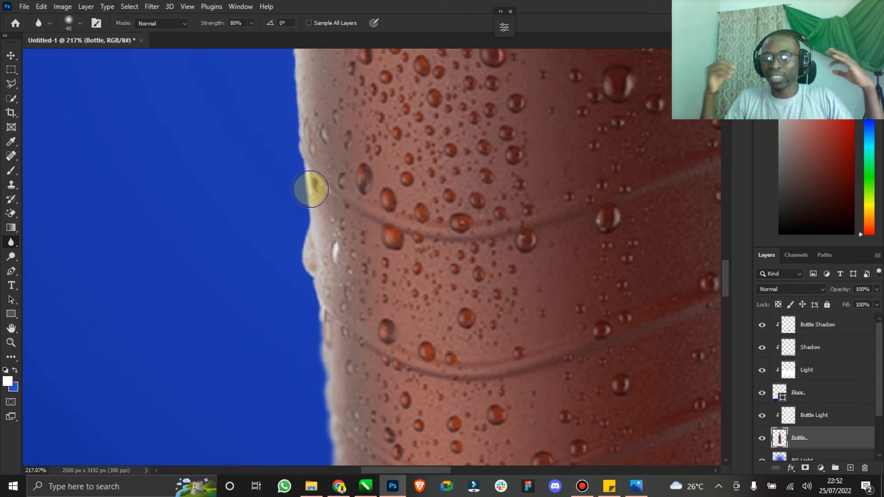
Step: Blur the left edge over the protruding droplet and up the rest of the brown body to the label
mouse_move(322, 235)
left_mouse_down()
mouse_move(317, 279)
mouse_move(306, 280)
left_mouse_up()
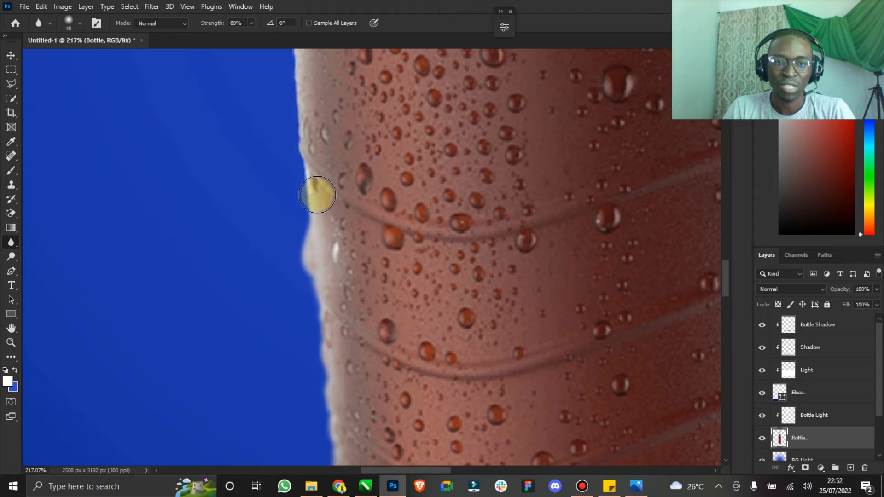
scroll(305, 206, "up", 3)
scroll(290, 240, "up", 2)
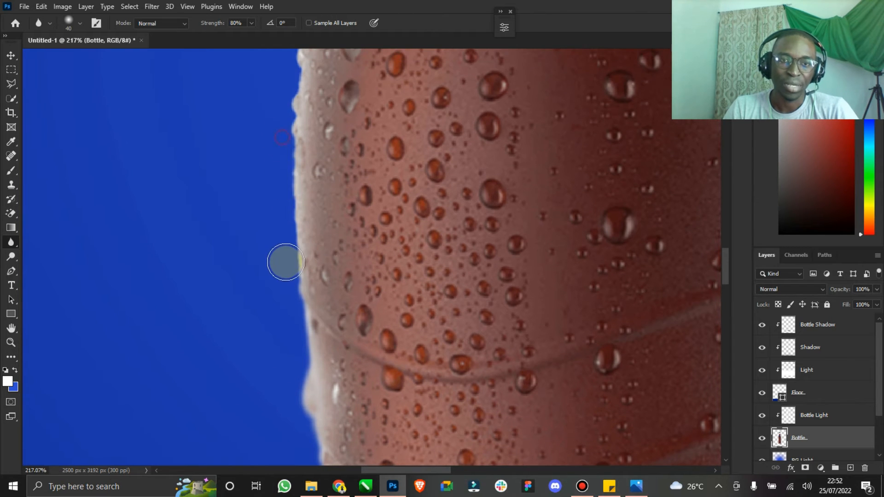
scroll(292, 233, "up", 3)
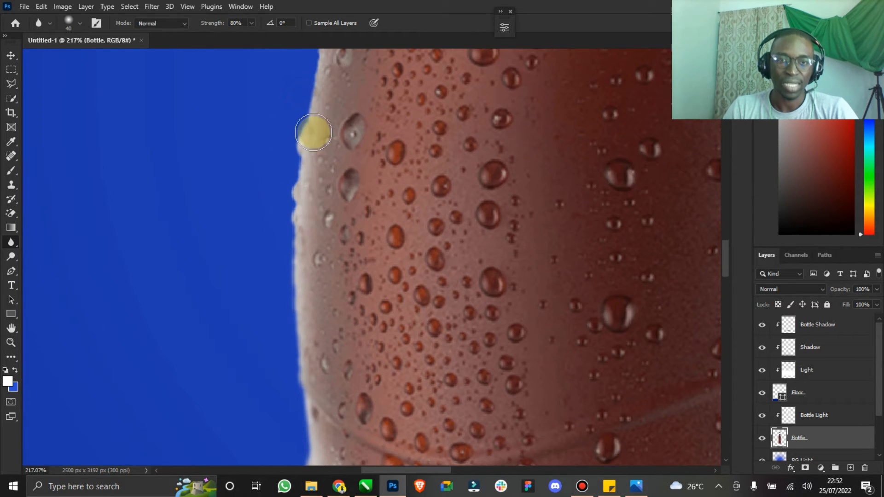
scroll(299, 179, "up", 4)
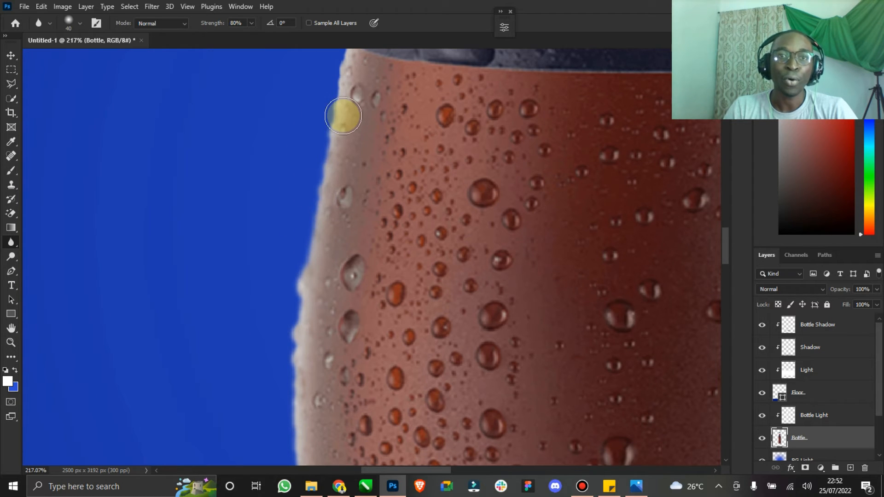
Step: Blur the left edge of the dark Pepsi label, including its white water droplets, up to the white neck
scroll(316, 131, "up", 4)
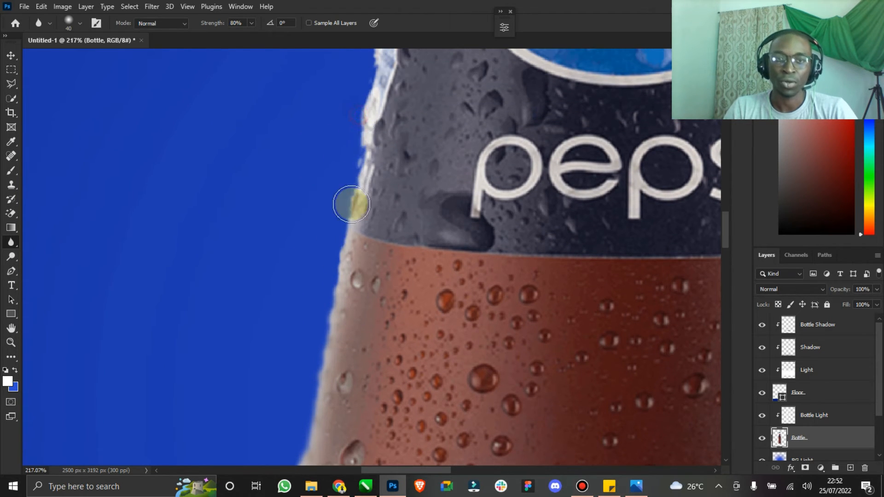
scroll(359, 151, "up", 3)
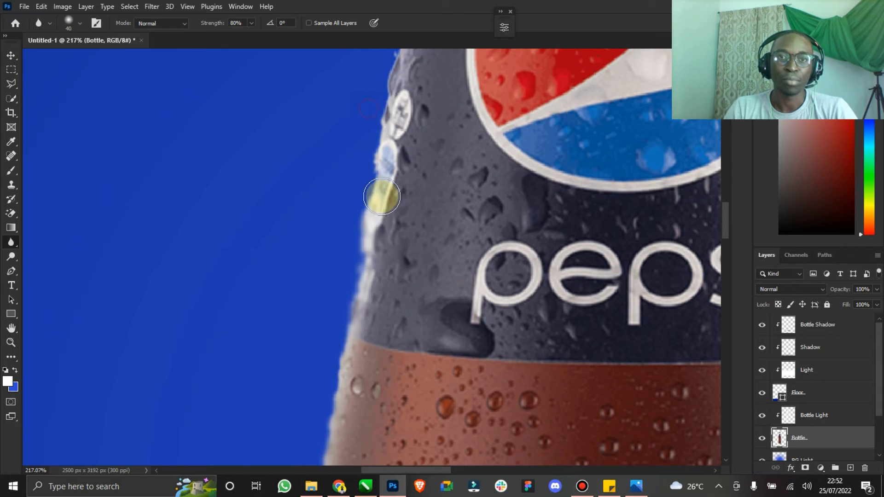
scroll(378, 216, "up", 3)
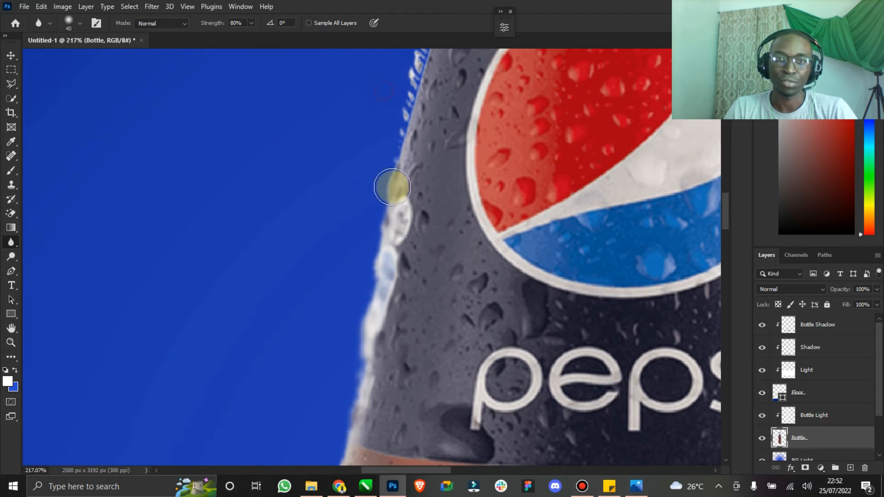
scroll(373, 243, "up", 2)
left_click_drag(724, 213, 726, 207)
mouse_move(433, 152)
left_mouse_down()
mouse_move(396, 279)
mouse_move(425, 159)
mouse_move(422, 204)
mouse_move(405, 272)
left_mouse_up()
scroll(400, 263, "up", 6)
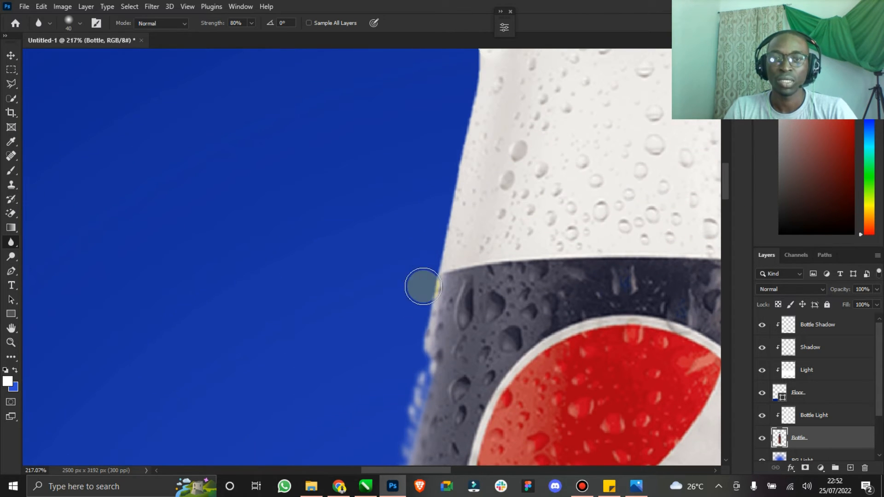
Step: Blur the left edge of the white neck and continue around the left side and top of the cap
scroll(464, 138, "up", 2)
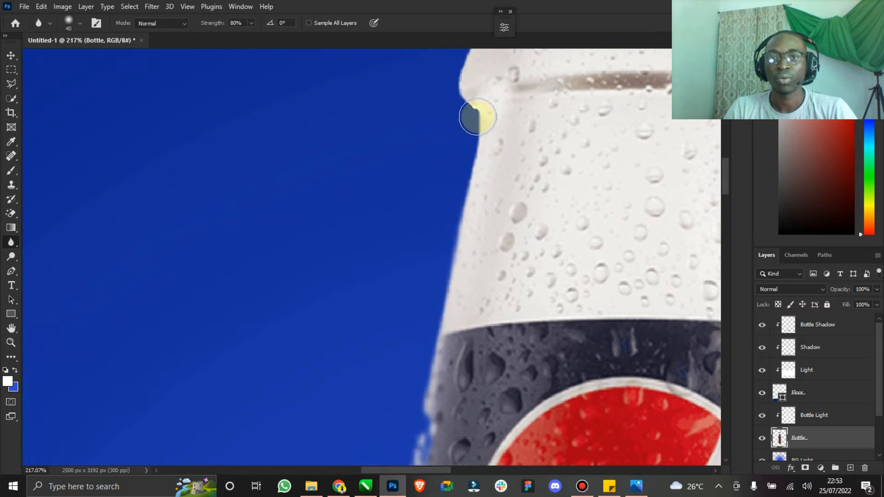
scroll(461, 87, "up", 4)
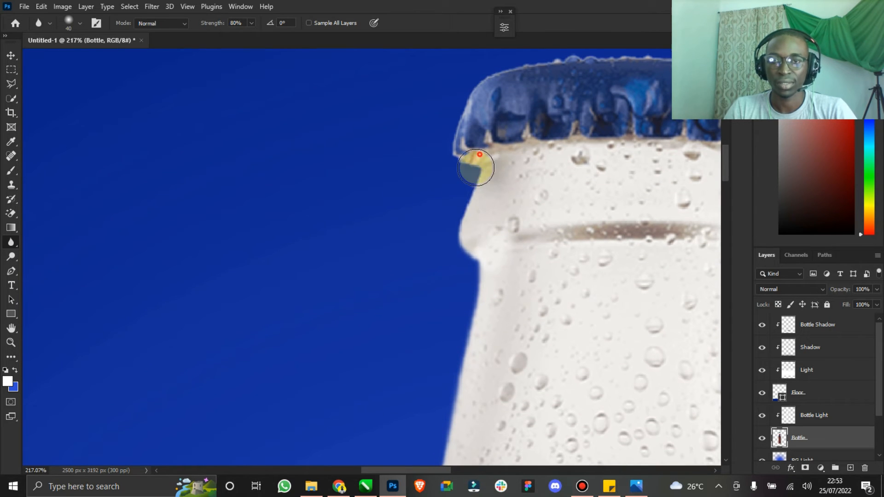
scroll(458, 130, "up", 2)
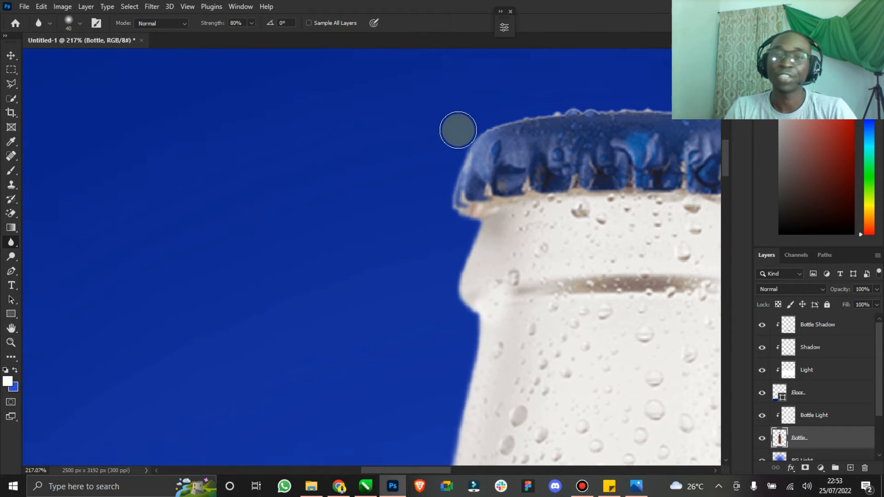
scroll(459, 130, "up", 2)
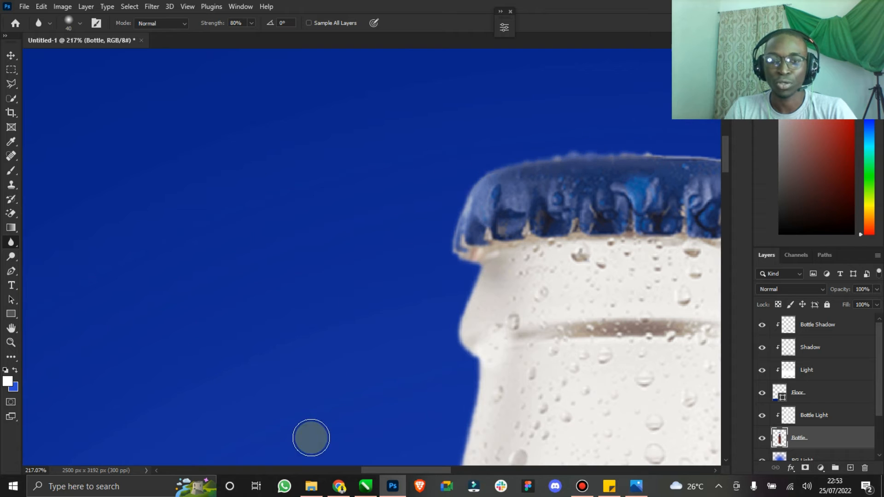
Step: Blur the right side of the cap and the right edge of the upper neck down to its protruding droplet
left_click_drag(411, 468, 475, 469)
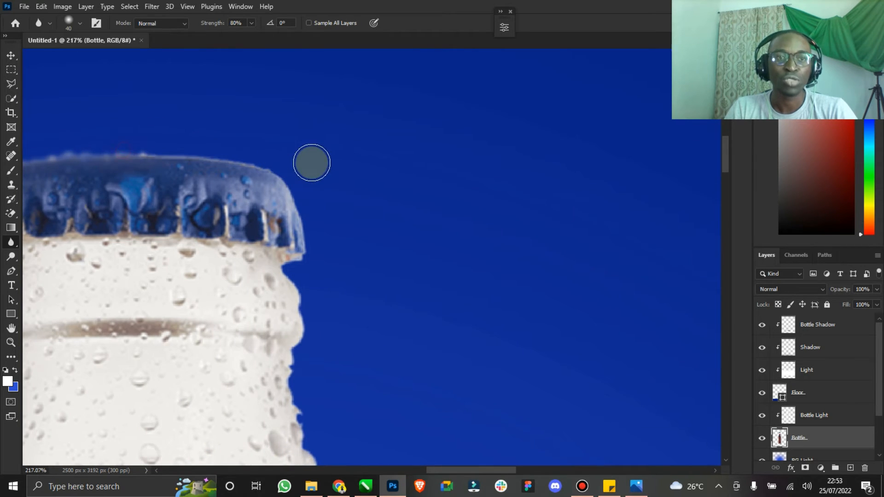
mouse_move(279, 171)
left_mouse_down()
mouse_move(310, 251)
mouse_move(314, 202)
mouse_move(310, 255)
mouse_move(279, 270)
mouse_move(304, 265)
left_mouse_up()
scroll(309, 308, "down", 6)
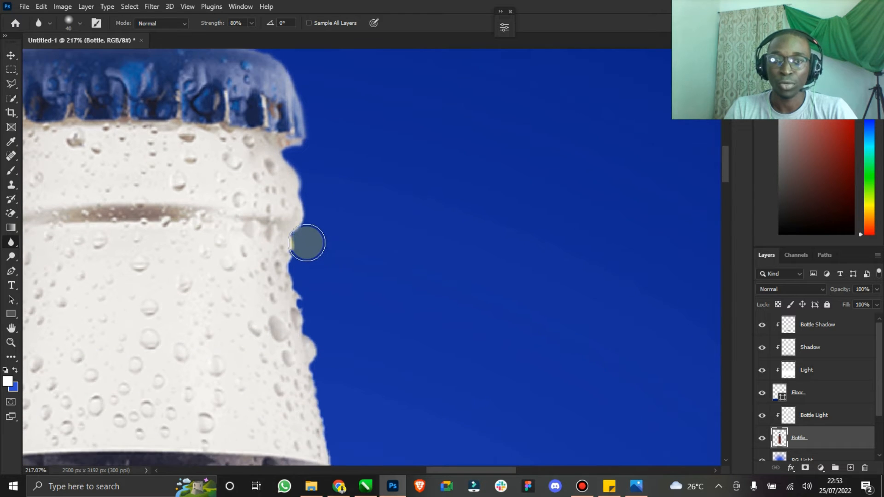
mouse_move(300, 179)
left_mouse_down()
mouse_move(287, 263)
mouse_move(294, 212)
mouse_move(326, 360)
mouse_move(296, 240)
mouse_move(322, 352)
left_mouse_up()
Step: Blur the right edge of the white neck from below its upper ring down to the start of the dark label
scroll(321, 352, "down", 1)
scroll(316, 269, "down", 1)
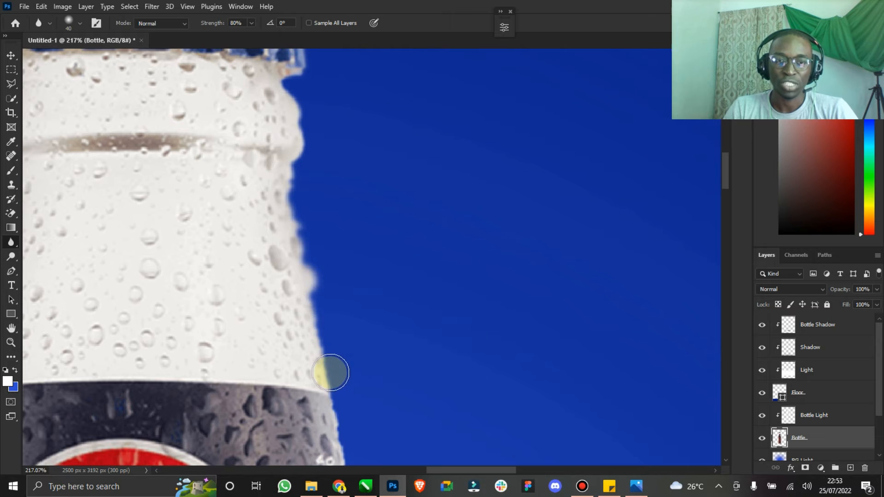
scroll(323, 345, "down", 3)
scroll(322, 344, "down", 3)
mouse_move(316, 300)
left_mouse_down()
mouse_move(341, 310)
mouse_move(349, 258)
left_mouse_up()
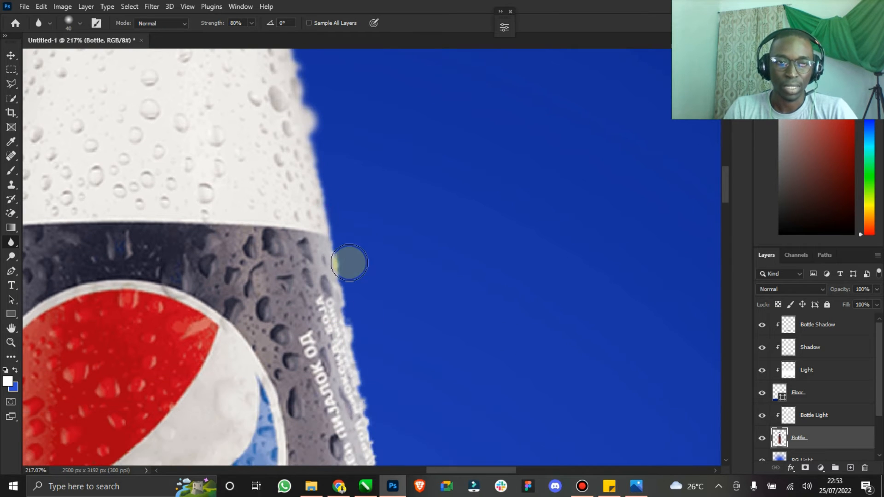
Step: Blur the right edge of the dark Pepsi label, including its white side lettering, down to the top of the brown body
scroll(378, 366, "down", 3)
mouse_move(395, 435)
left_mouse_down()
mouse_move(351, 310)
mouse_move(355, 355)
mouse_move(346, 262)
mouse_move(357, 207)
left_mouse_up()
scroll(537, 233, "down", 1)
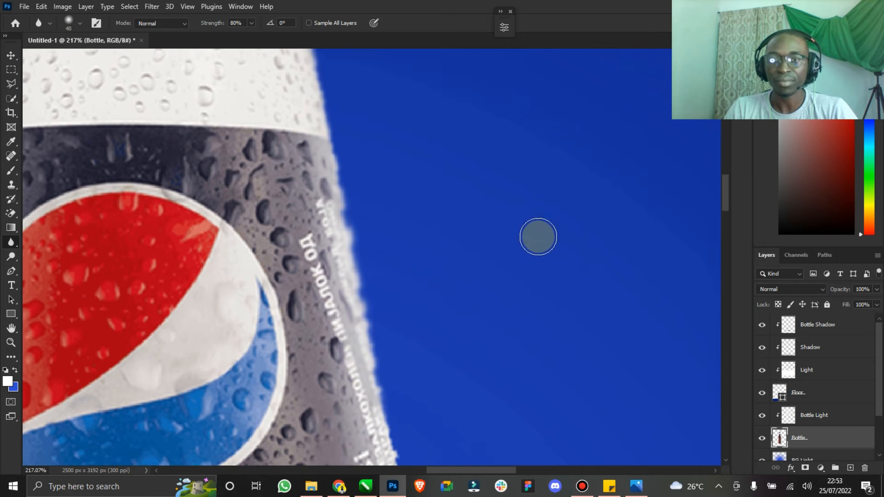
left_click_drag(728, 189, 723, 251)
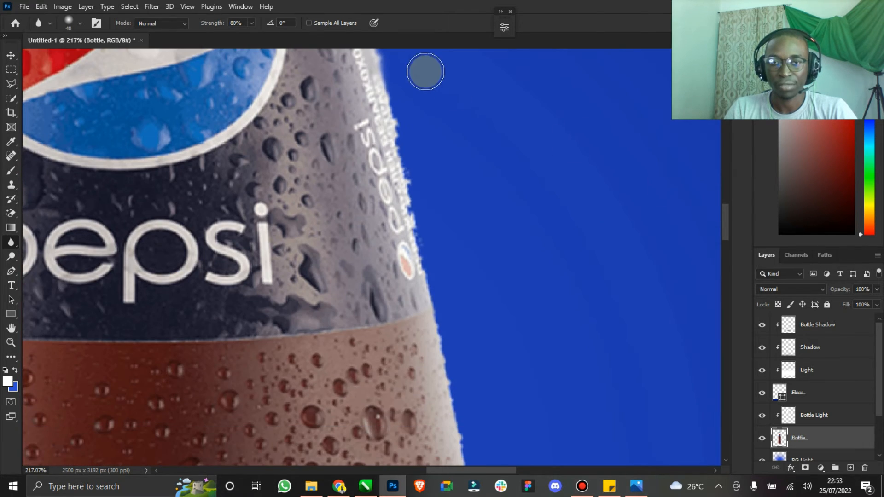
mouse_move(385, 65)
left_mouse_down()
mouse_move(405, 148)
mouse_move(418, 318)
mouse_move(400, 138)
mouse_move(420, 230)
mouse_move(408, 164)
mouse_move(439, 235)
mouse_move(453, 381)
left_mouse_up()
scroll(420, 231, "down", 1)
scroll(470, 328, "down", 2)
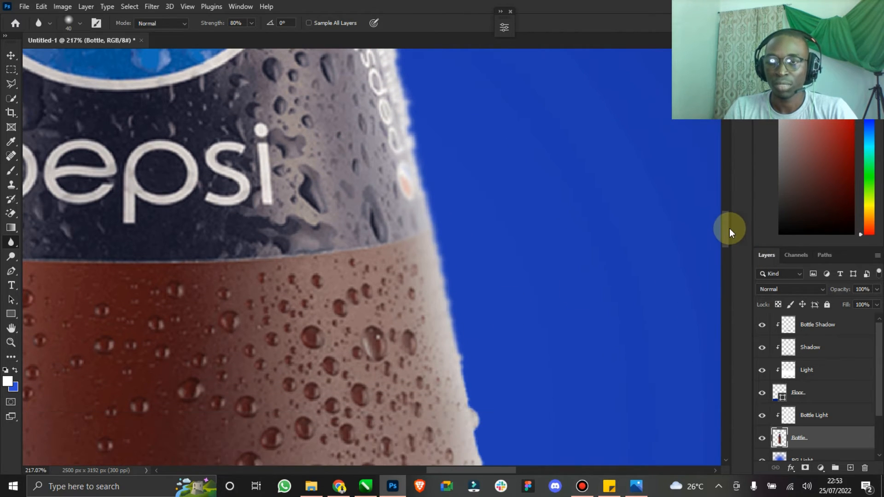
Step: Blur the right edge of the brown body from below the label, over the bulge and down to the first ribs
left_click_drag(729, 229, 726, 247)
mouse_move(444, 126)
left_mouse_down()
mouse_move(497, 277)
mouse_move(470, 167)
mouse_move(511, 361)
left_mouse_up()
scroll(503, 275, "down", 1)
mouse_move(503, 274)
left_mouse_down()
mouse_move(489, 369)
mouse_move(459, 362)
left_mouse_up()
mouse_move(481, 243)
left_mouse_down()
mouse_move(482, 304)
mouse_move(512, 362)
left_mouse_up()
left_click_drag(725, 244, 725, 273)
mouse_move(490, 75)
left_mouse_down()
mouse_move(486, 309)
mouse_move(484, 289)
left_mouse_up()
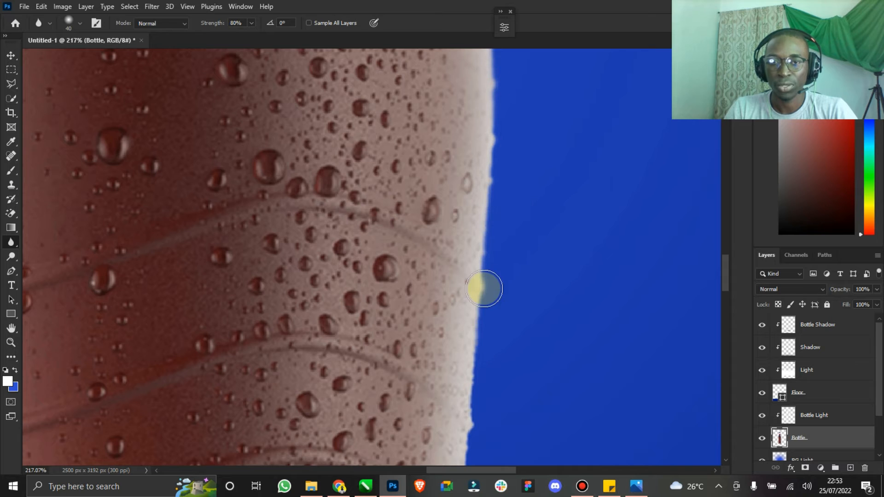
scroll(484, 289, "down", 5)
mouse_move(475, 306)
left_mouse_down()
mouse_move(454, 435)
mouse_move(471, 399)
left_mouse_up()
Step: Blur the right edge of the brown body along the narrow ribbed section down to the lower bulge
left_click_drag(732, 275, 724, 304)
mouse_move(472, 108)
left_mouse_down()
mouse_move(447, 293)
mouse_move(450, 375)
left_mouse_up()
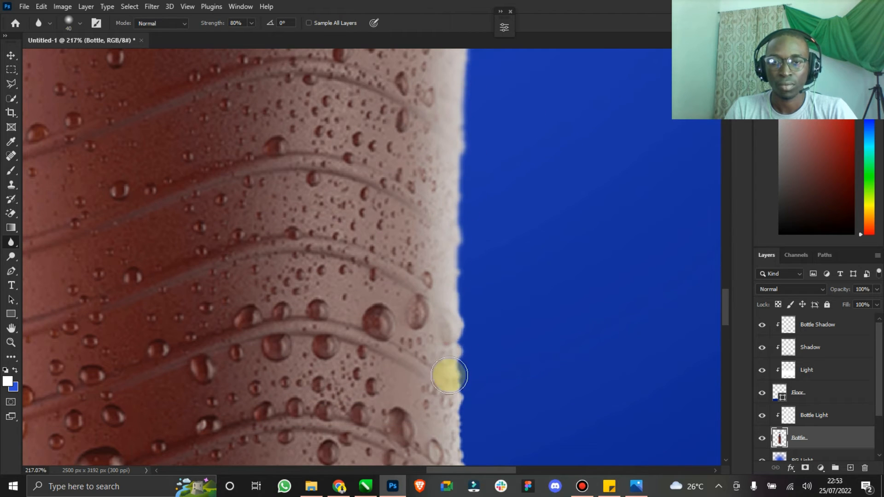
scroll(467, 363, "down", 5)
left_click_drag(463, 252, 463, 271)
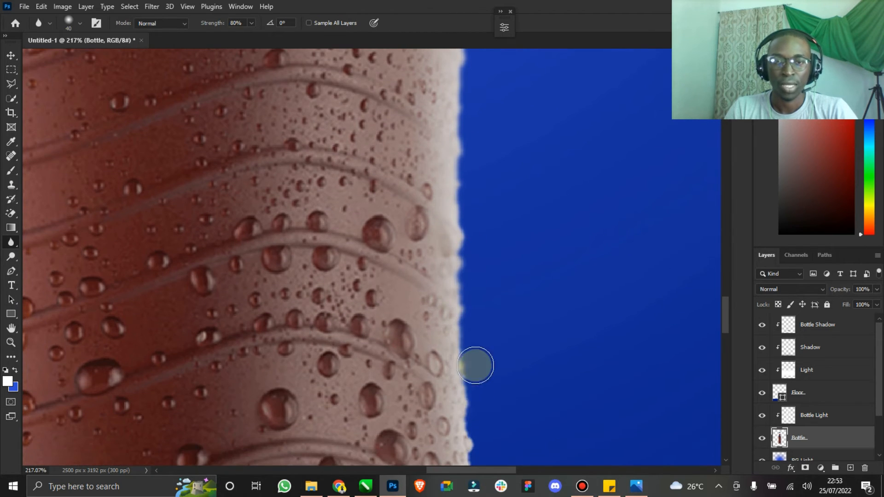
scroll(476, 365, "down", 5)
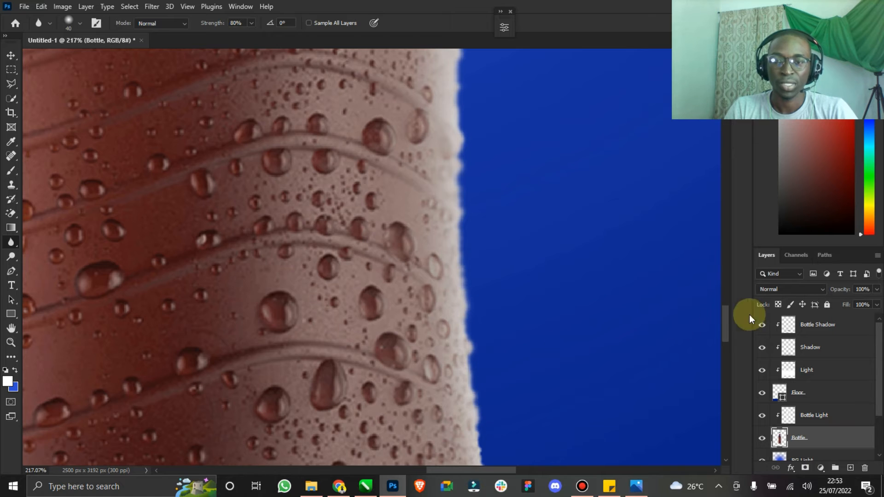
mouse_move(728, 326)
left_mouse_down()
mouse_move(725, 349)
mouse_move(725, 338)
left_mouse_up()
left_click_drag(463, 180, 496, 439)
scroll(485, 232, "down", 6)
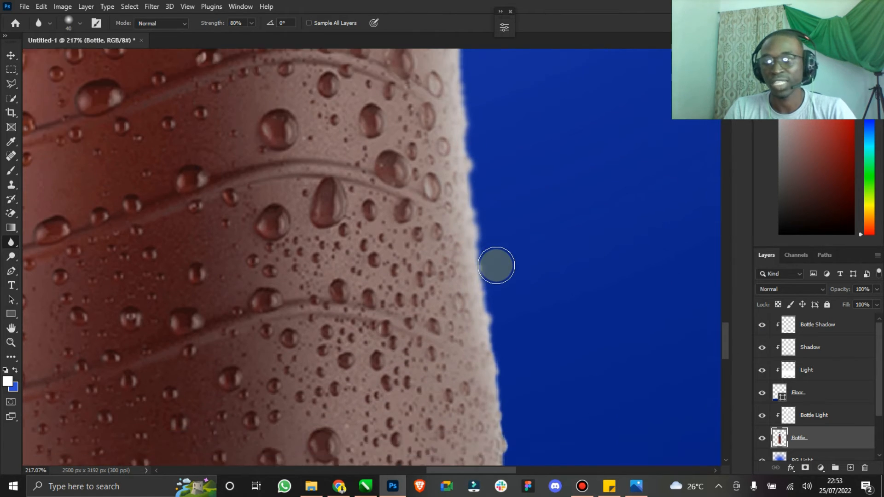
Step: Blur the right edge of the bottle's base down to the floor, then the base's left edge to its bottom corner
scroll(488, 185, "down", 4)
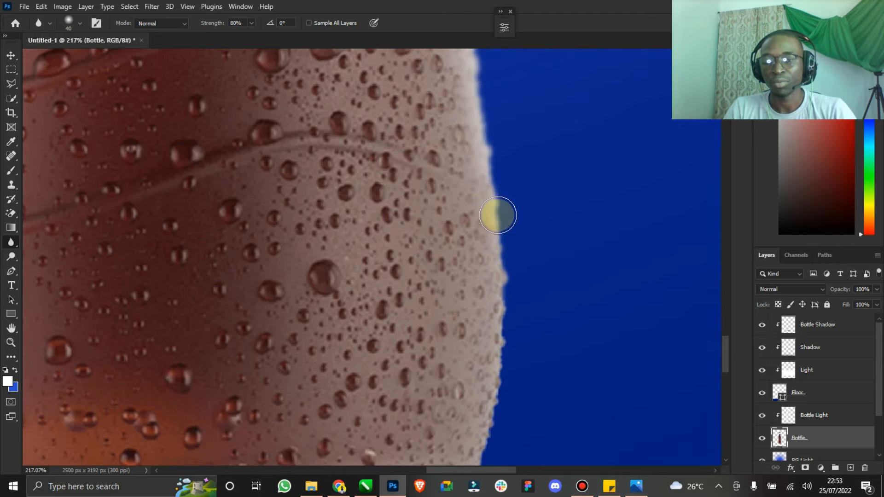
scroll(504, 369, "down", 5)
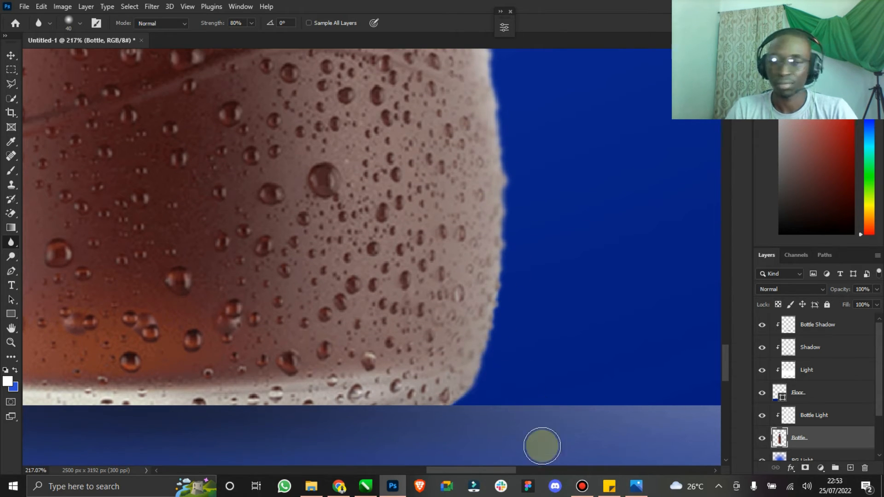
left_click_drag(503, 469, 437, 470)
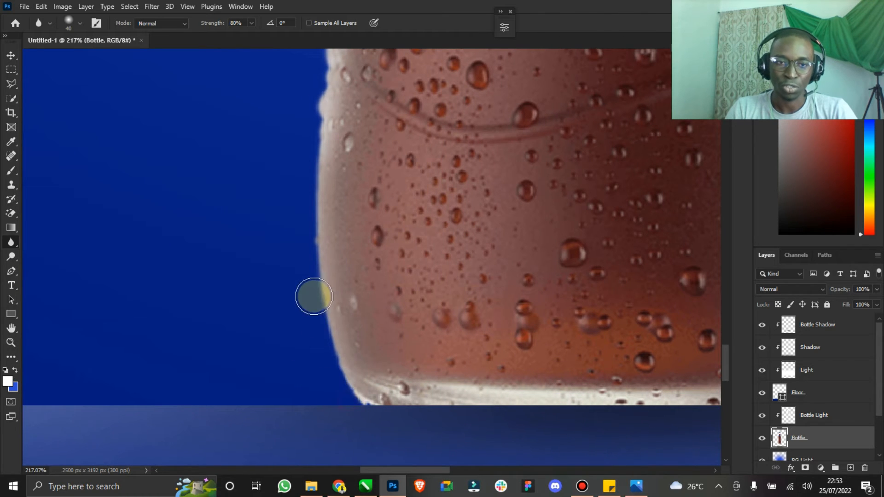
mouse_move(324, 121)
left_mouse_down()
mouse_move(325, 255)
mouse_move(360, 391)
left_mouse_up()
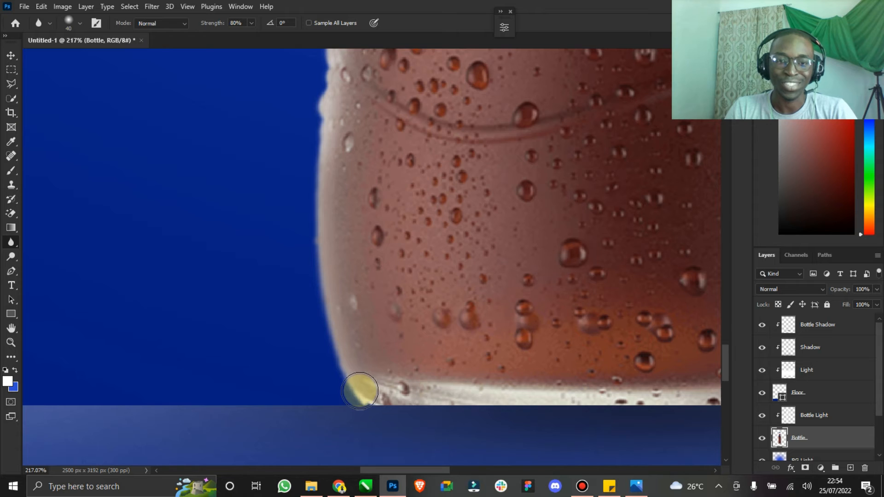
Step: Save the document to the Desktop as a Photoshop file named Pepsi Product Ad
double_click(9, 329)
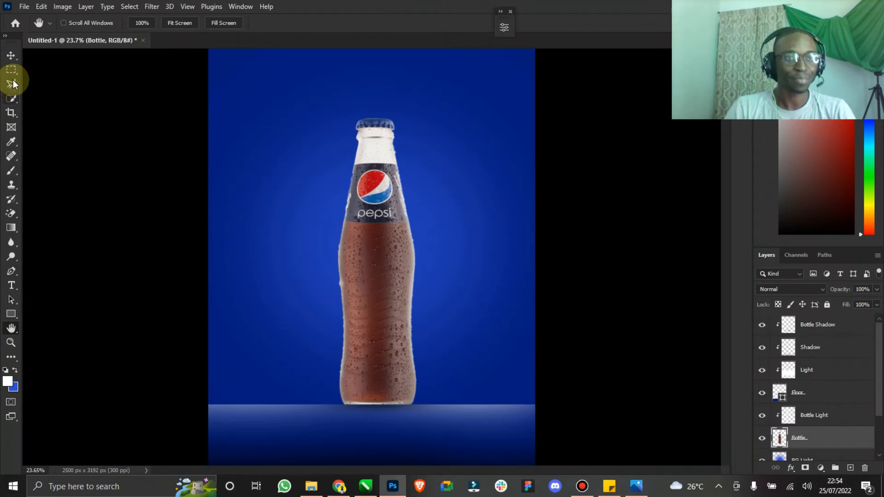
left_click(11, 55)
key("ctrl")
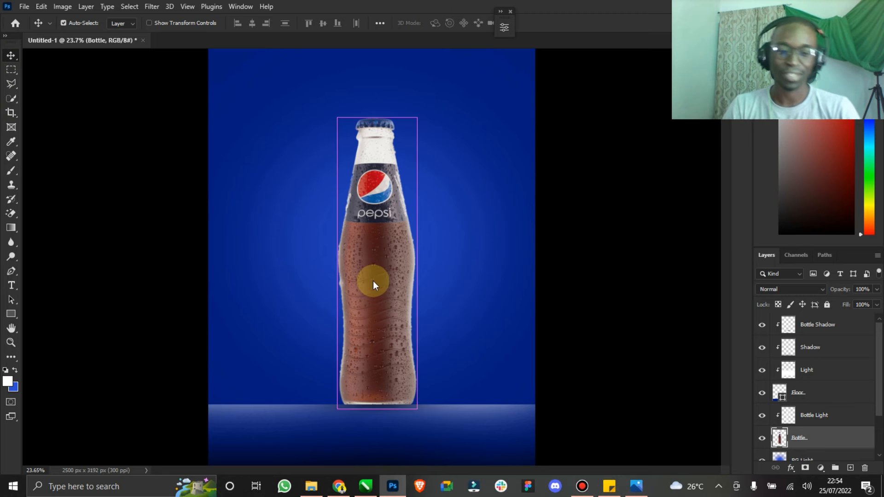
key("ctrl+s")
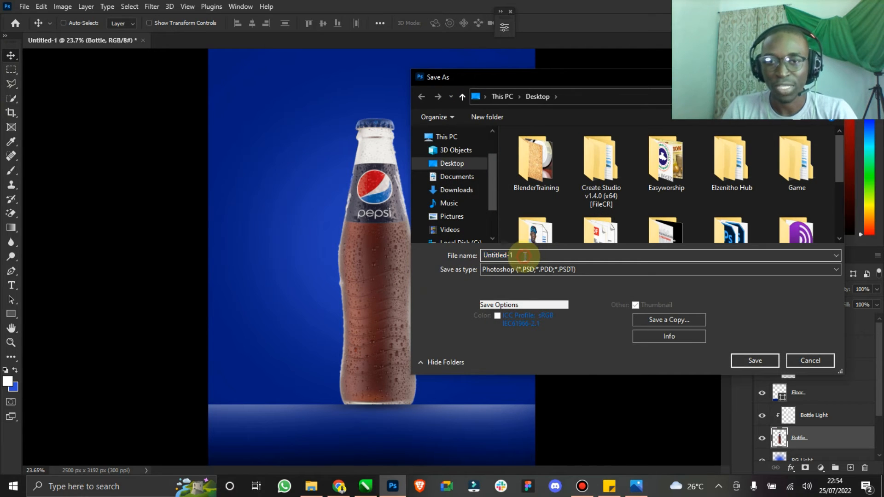
left_click_drag(524, 256, 457, 256)
type("Pepsi Product Ad")
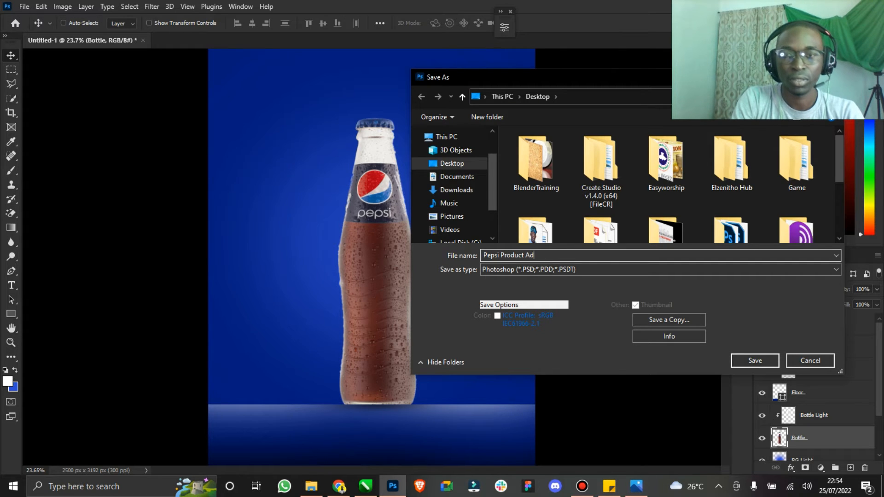
key("Return")
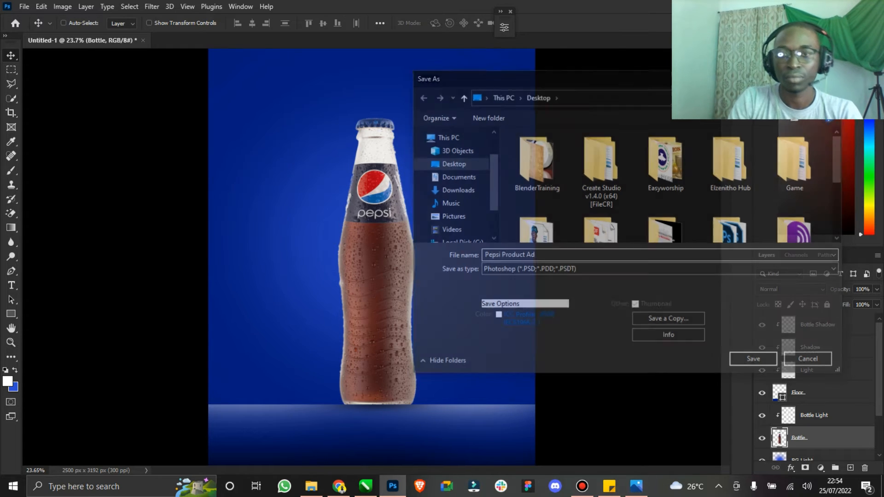
left_click(563, 133)
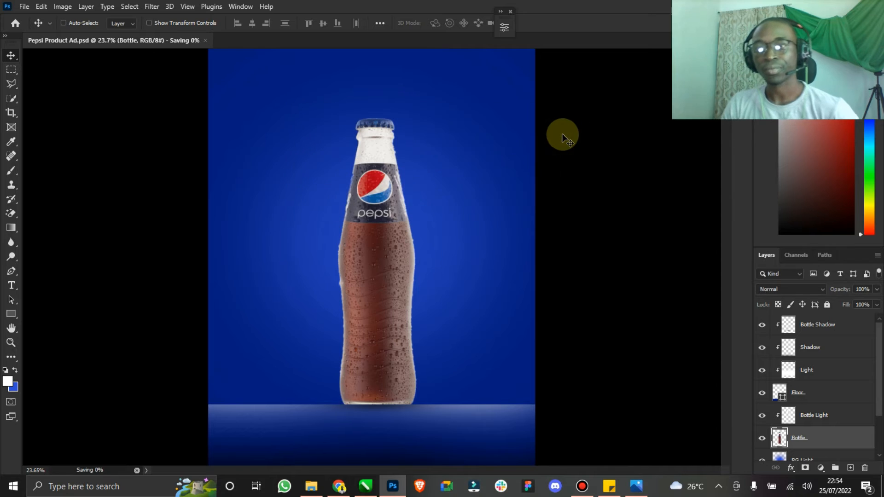
Step: Open the sugar cube image pngwing.com (1) from the Downloads folder in Photoshop
left_click(317, 487)
left_click(499, 112)
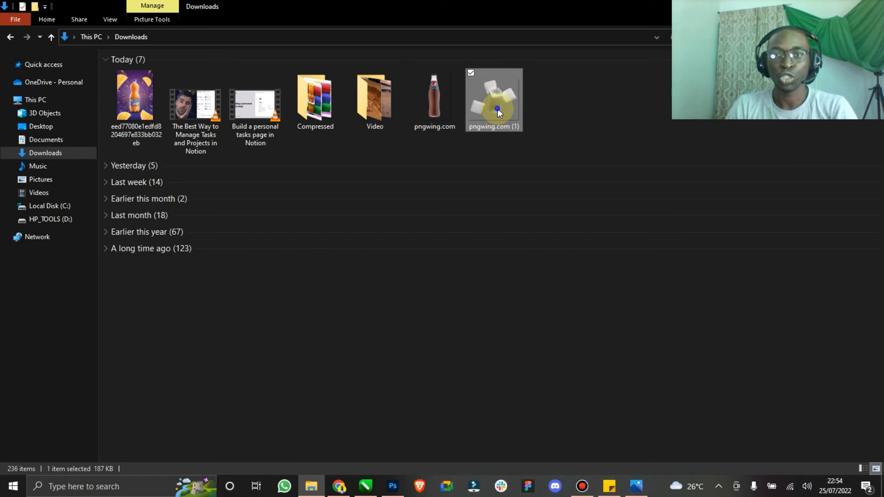
right_click(496, 108)
mouse_move(472, 290)
left_click(529, 291)
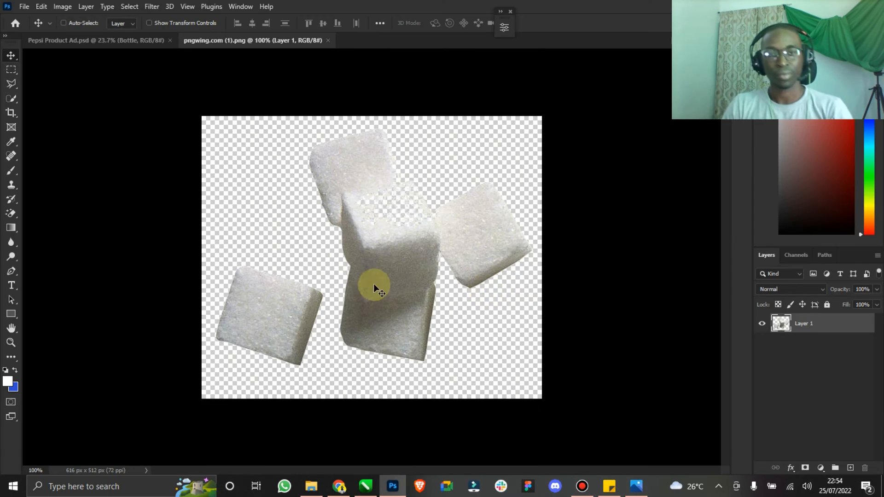
Step: Select the separate lower-left sugar cube with the Polygonal Lasso and copy it to a new layer
left_click(8, 84)
left_click(235, 244)
left_click(210, 331)
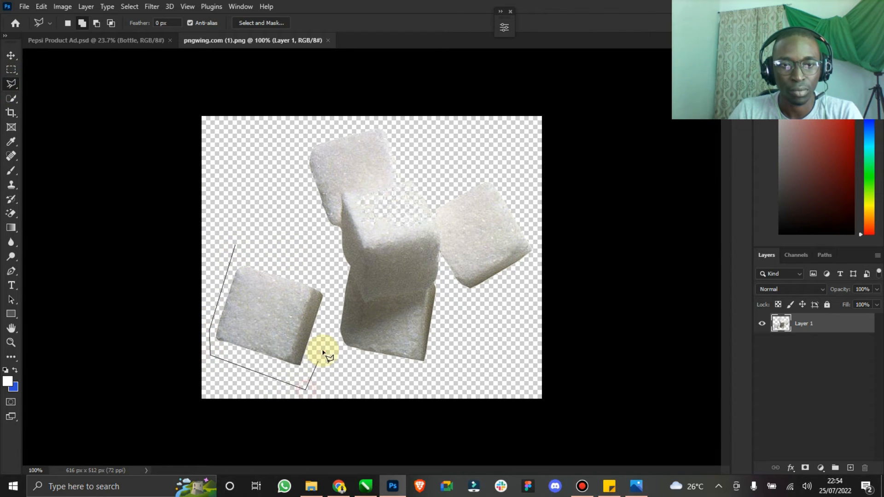
double_click(297, 265)
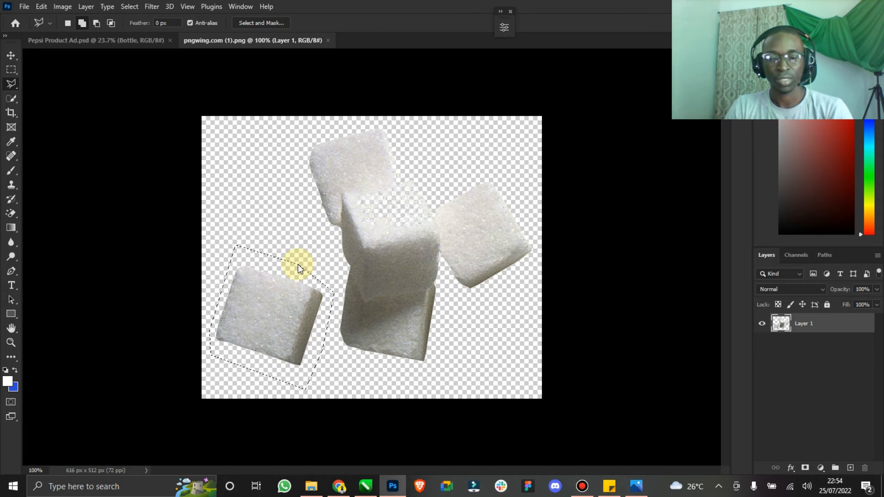
key("ctrl+j")
Step: Transfer the copied cube into the Pepsi Product Ad document, place its layer above Bottle Light, and release its clipping mask
left_click(11, 55)
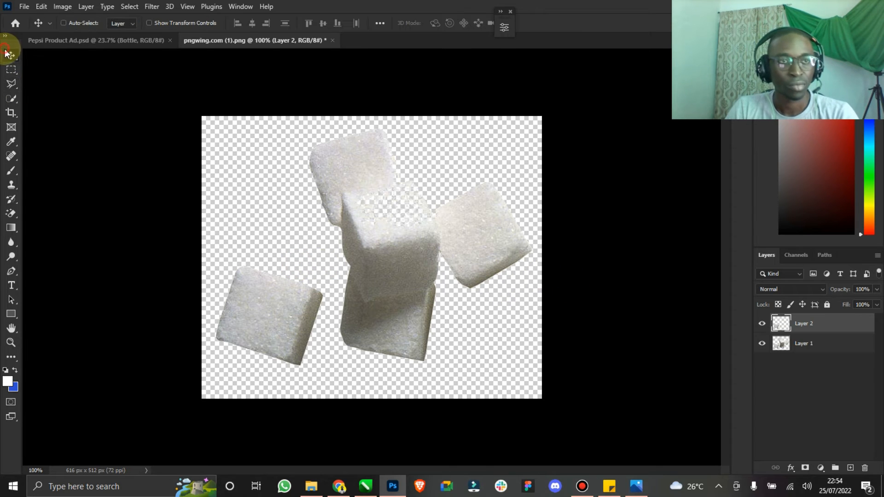
left_click_drag(241, 311, 245, 160)
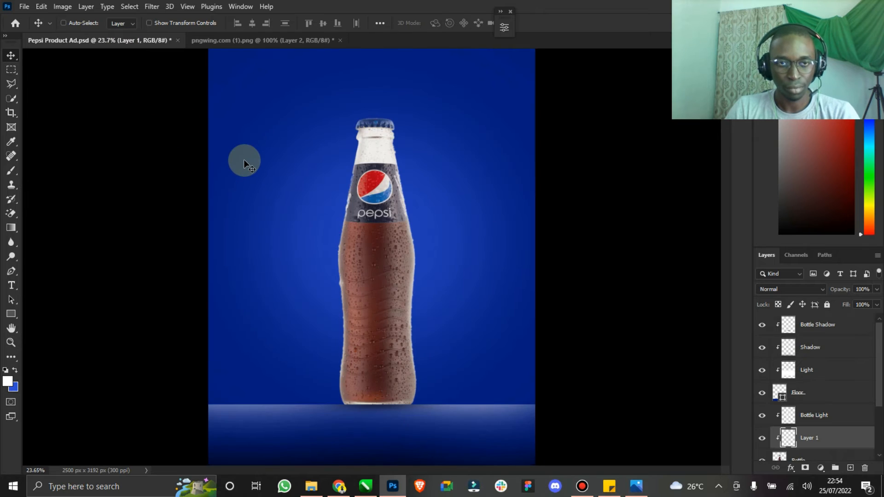
left_click_drag(819, 453, 822, 405)
right_click(821, 413)
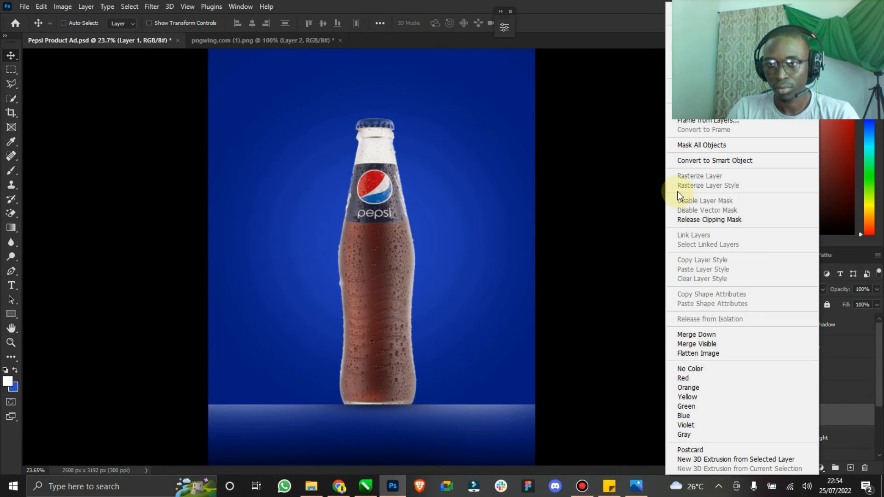
left_click(691, 218)
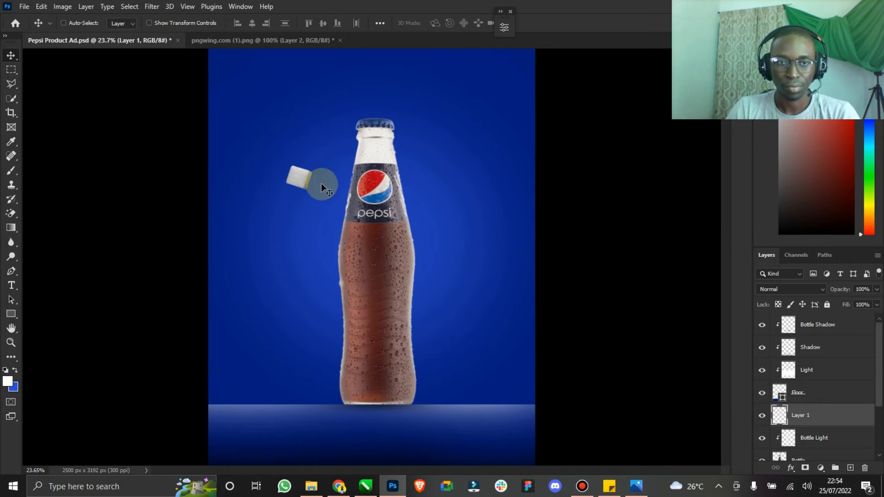
Step: Position the sugar cube to the left of the bottle's base, just above the floor, and show its transform controls
left_click_drag(292, 193, 346, 368)
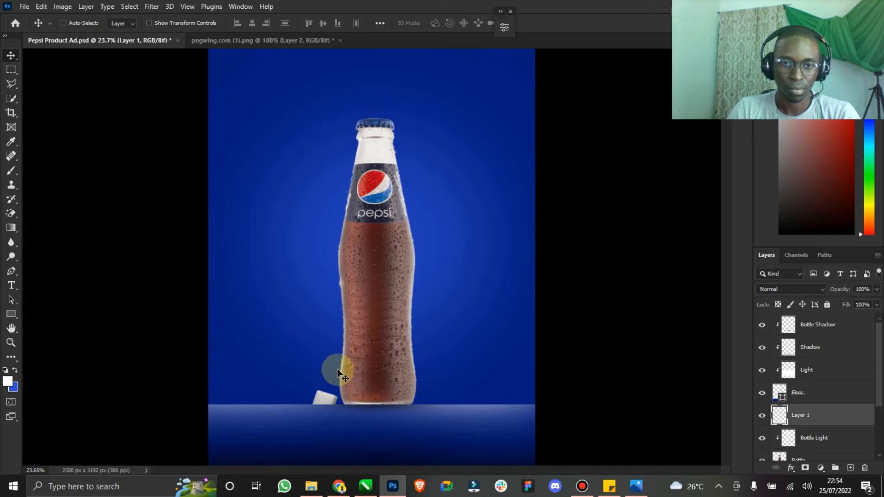
left_click(19, 343)
left_click_drag(323, 405, 308, 345)
key("v")
left_click_drag(346, 373, 319, 280)
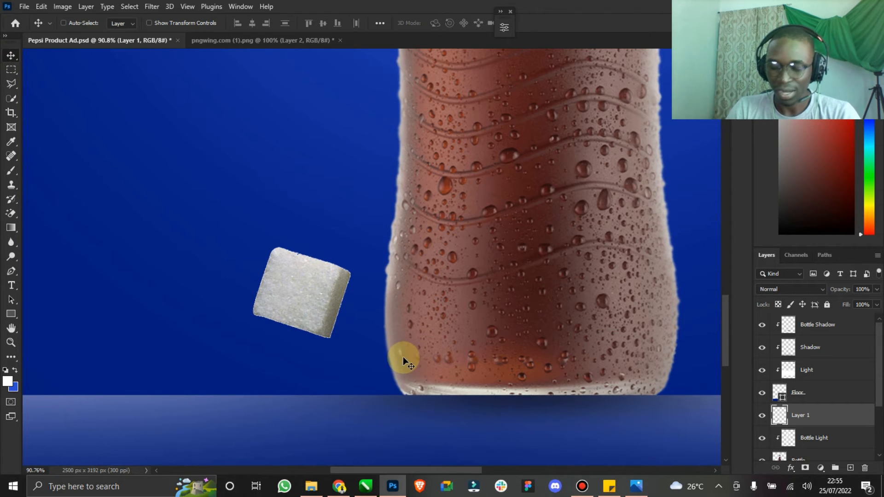
double_click(7, 329)
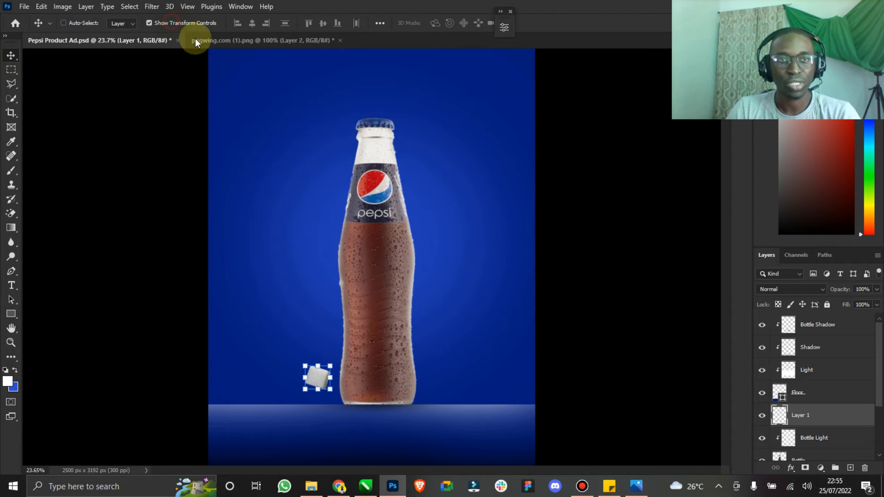
Step: Check the Fanta reference poster, then rename the cube's layer Sugar
left_click(636, 486)
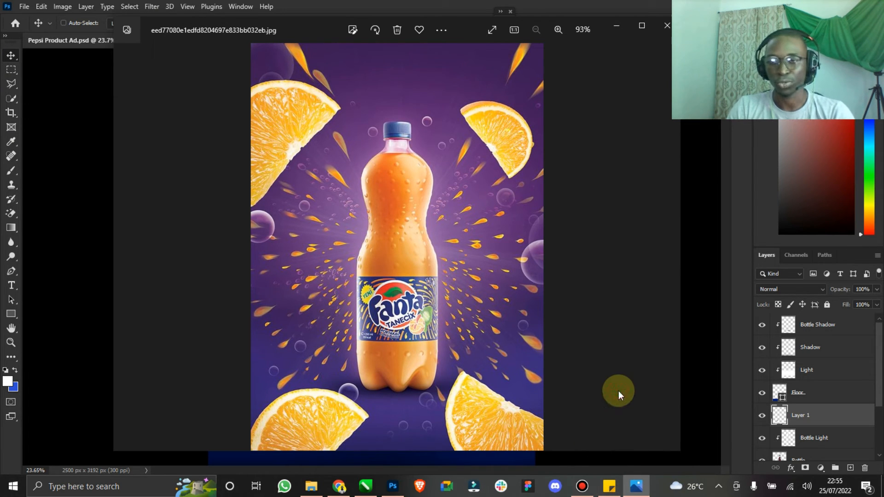
left_click(699, 258)
left_click(803, 416)
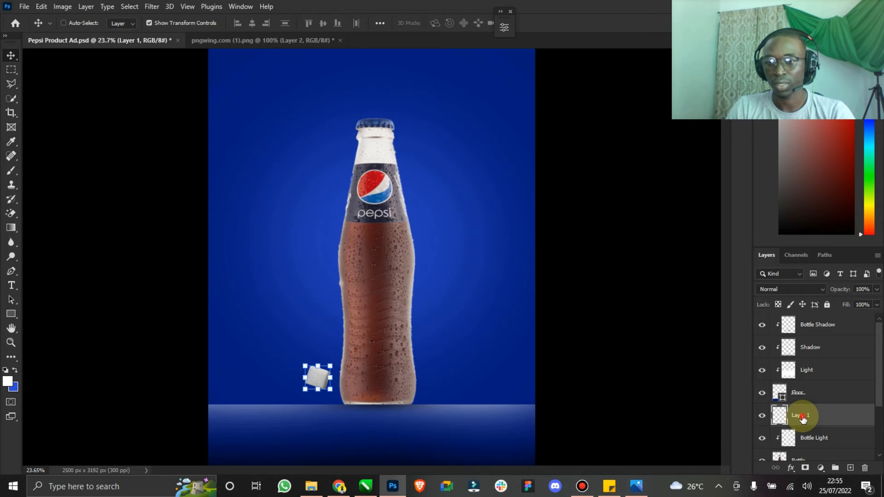
type("Sugar")
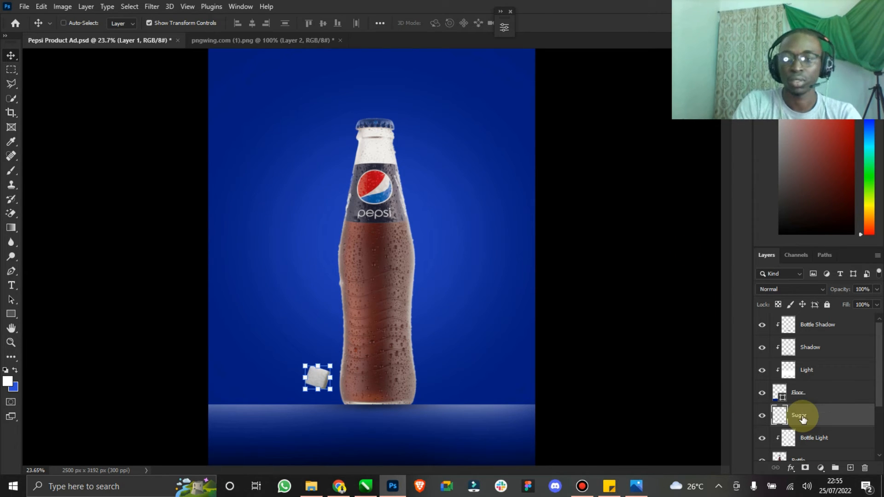
key("Return")
Step: Enlarge the sugar cube until it is wider than the bottle and place it left of the bottle's lower body
left_click_drag(327, 361, 374, 325)
left_click_drag(345, 380, 300, 313)
left_click(544, 23)
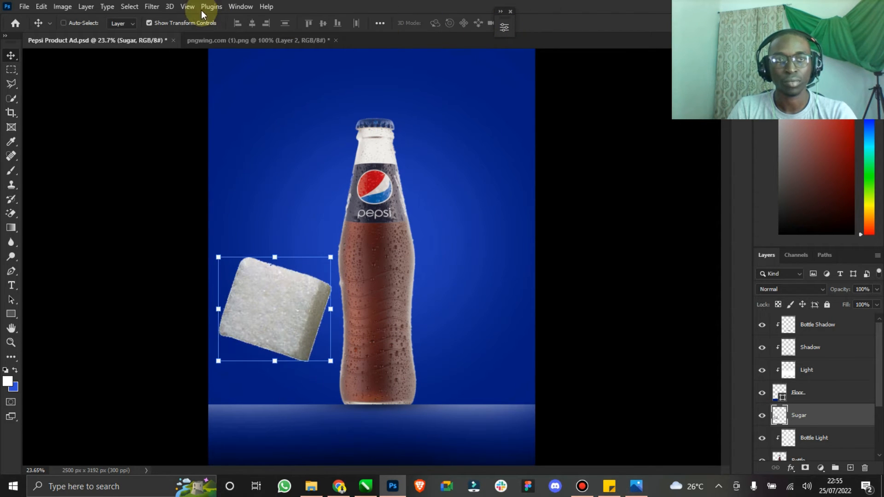
Step: Move the Sugar layer to the top of the stack, shift the cube into the poster's lower-left corner, and compare with the Fanta reference
left_click(834, 411)
left_click_drag(835, 411, 829, 316)
left_click_drag(276, 332, 236, 443)
left_click(637, 486)
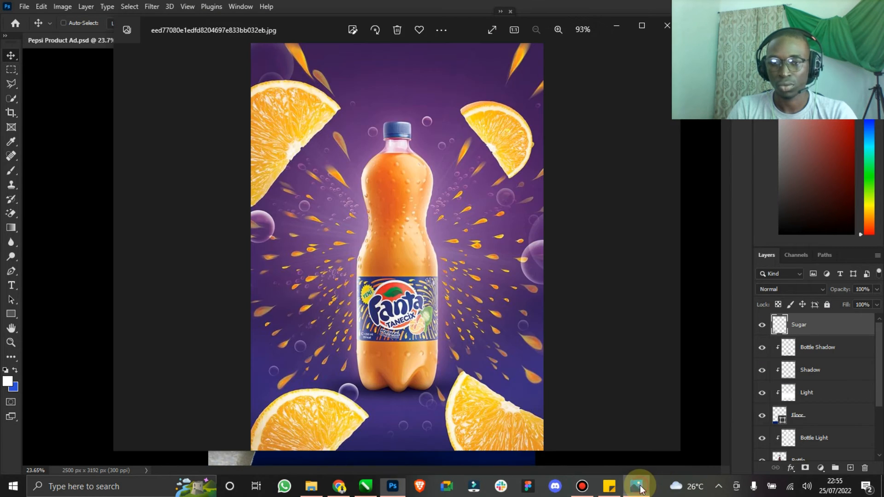
left_click(638, 487)
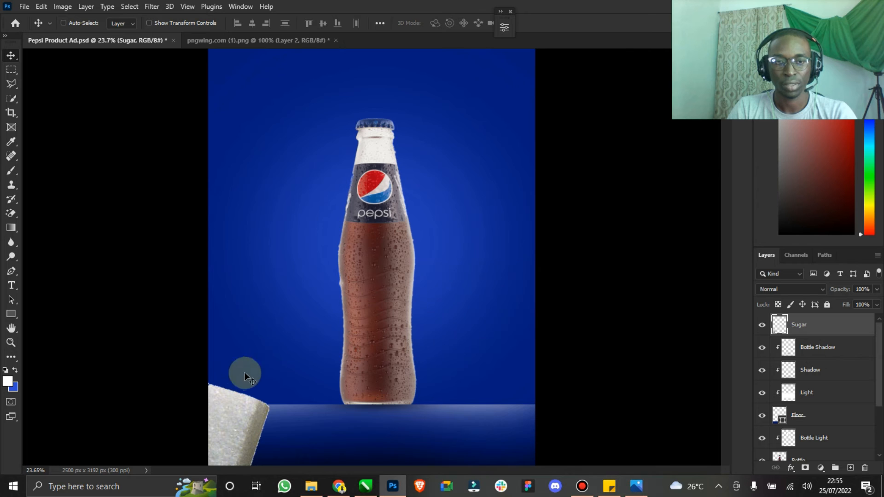
Step: Scale the sugar cube to about 85%, rotate it about 11°, and place it at the poster's left edge beside the bottle's base
left_click(184, 26)
mouse_move(271, 377)
left_mouse_down()
mouse_move(297, 349)
mouse_move(277, 352)
mouse_move(280, 328)
mouse_move(265, 363)
left_mouse_up()
left_click_drag(289, 330, 275, 342)
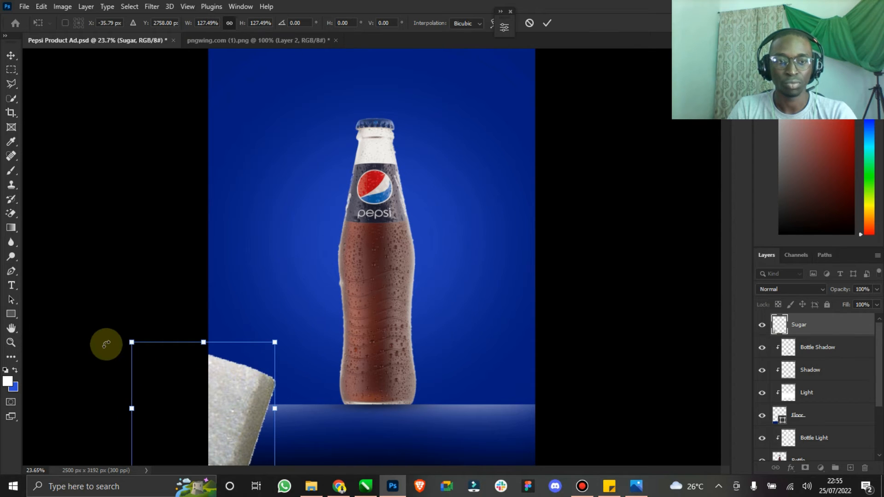
left_click_drag(132, 342, 188, 386)
left_click_drag(234, 424, 227, 428)
left_click_drag(256, 400, 298, 381)
left_click_drag(256, 381, 267, 344)
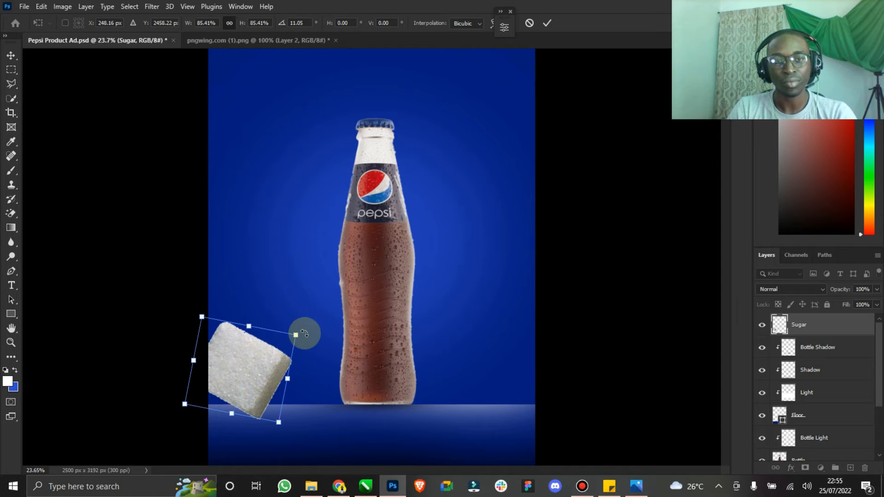
left_click(547, 23)
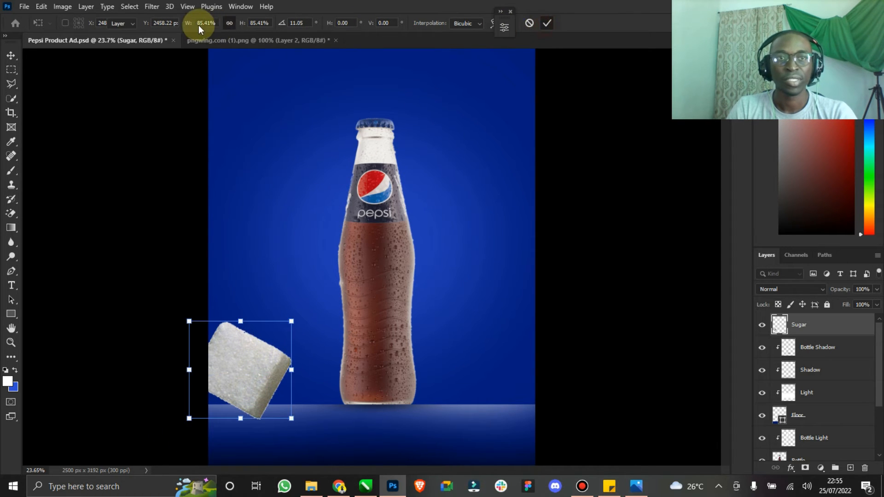
Step: Duplicate the sugar cube after checking the reference, place the copy at the right edge beside the bottle's lower body, and rotate it about -54°
left_click(636, 486)
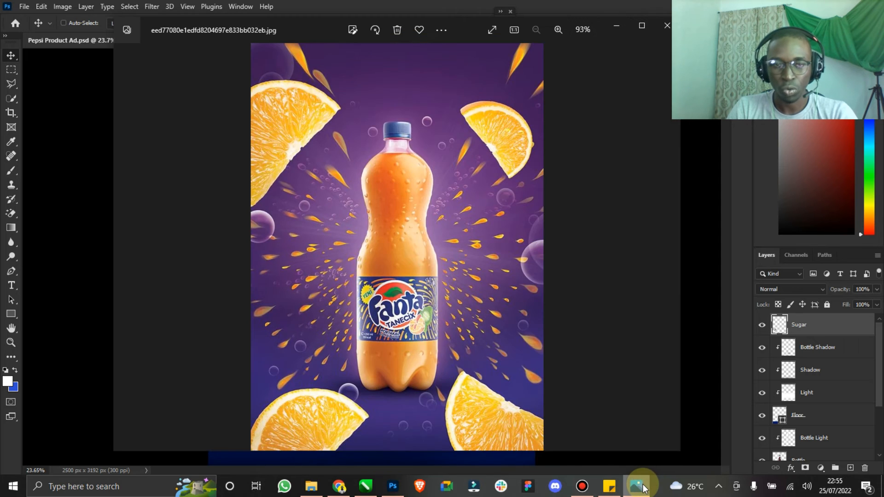
left_click(636, 486)
key("ctrl+j")
left_click_drag(242, 358, 503, 331)
left_click_drag(534, 384, 523, 342)
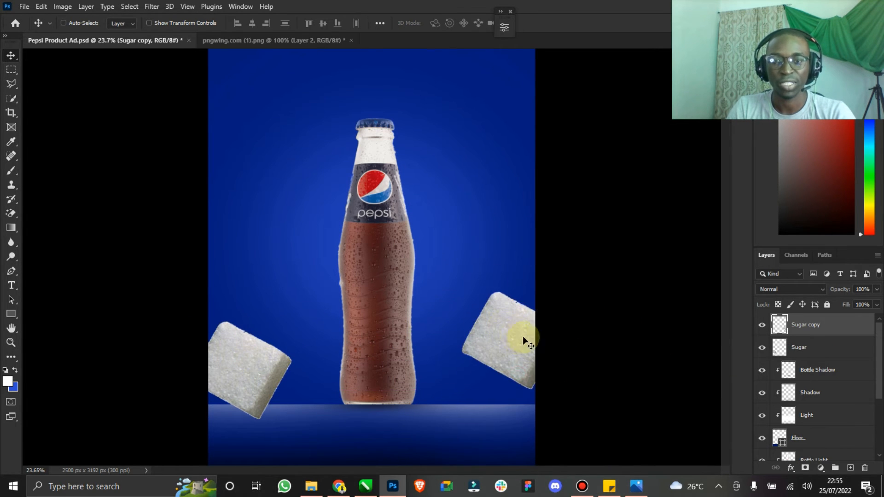
left_click(216, 23)
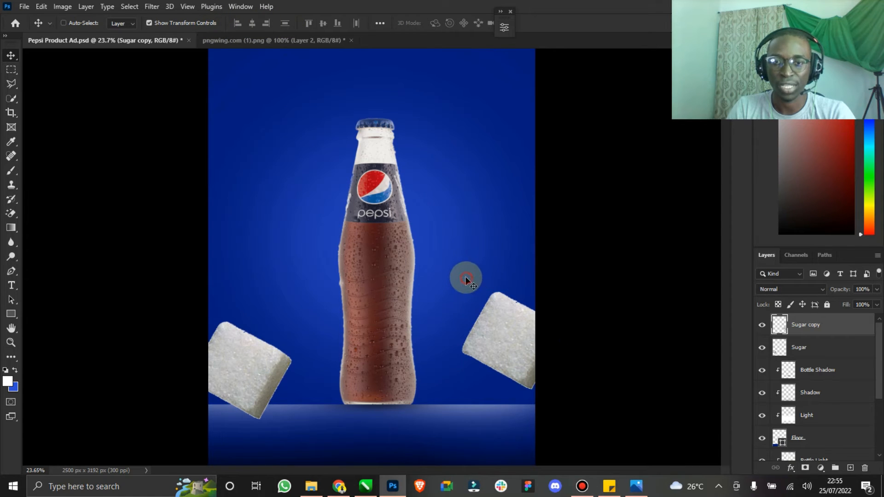
mouse_move(487, 280)
left_mouse_down()
mouse_move(462, 279)
mouse_move(430, 317)
left_mouse_up()
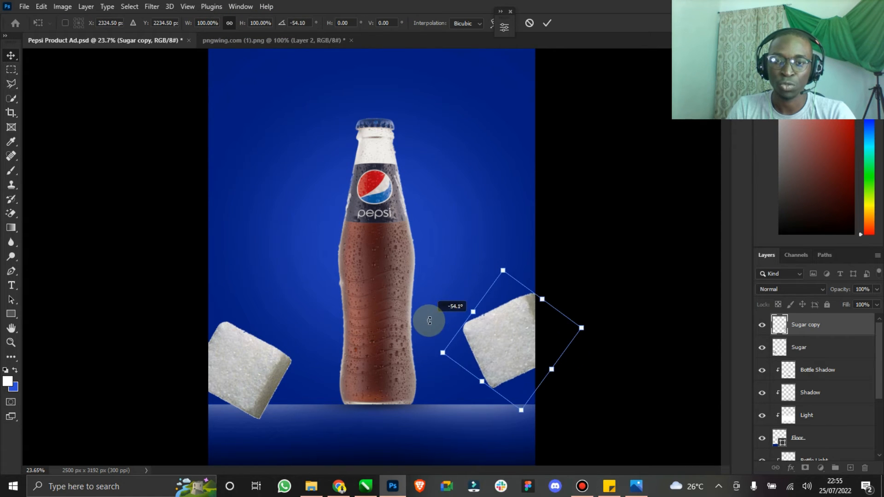
left_click_drag(497, 312, 493, 279)
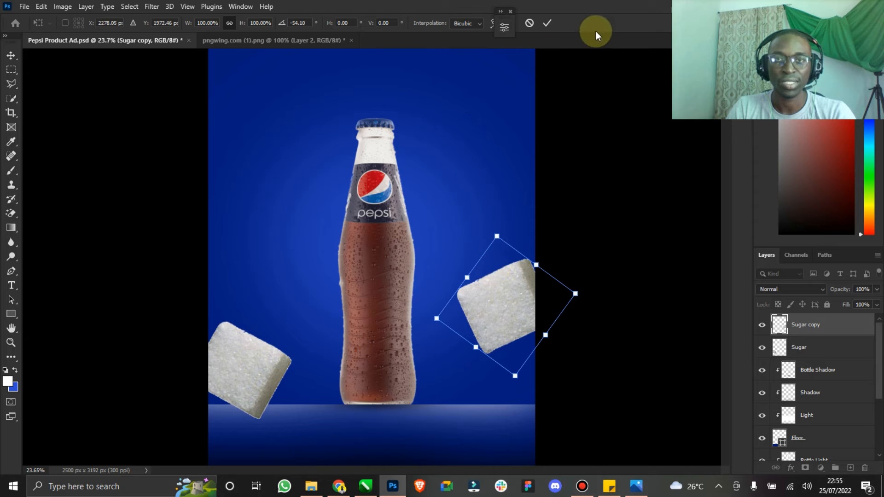
left_click(547, 23)
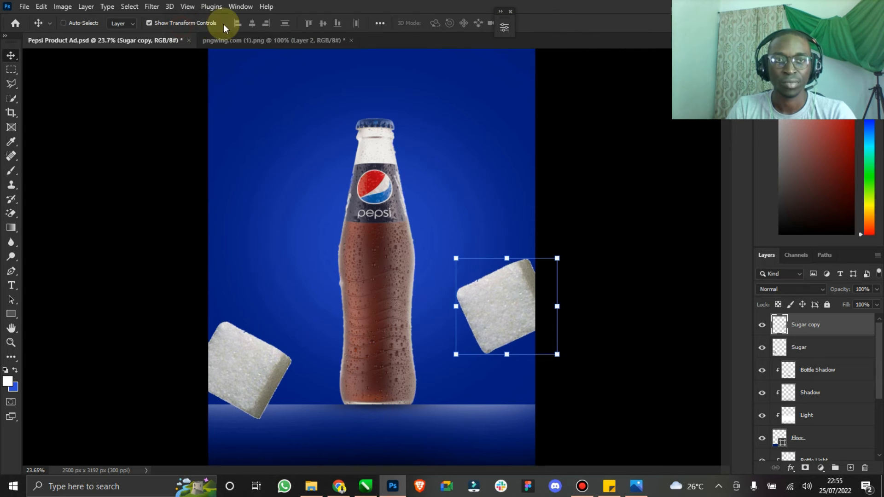
Step: Duplicate the right-hand sugar cube, place the copy in the poster's upper-left corner, and rotate it about 46°
left_click(208, 21)
key("ctrl+j")
left_click_drag(505, 285, 305, 116)
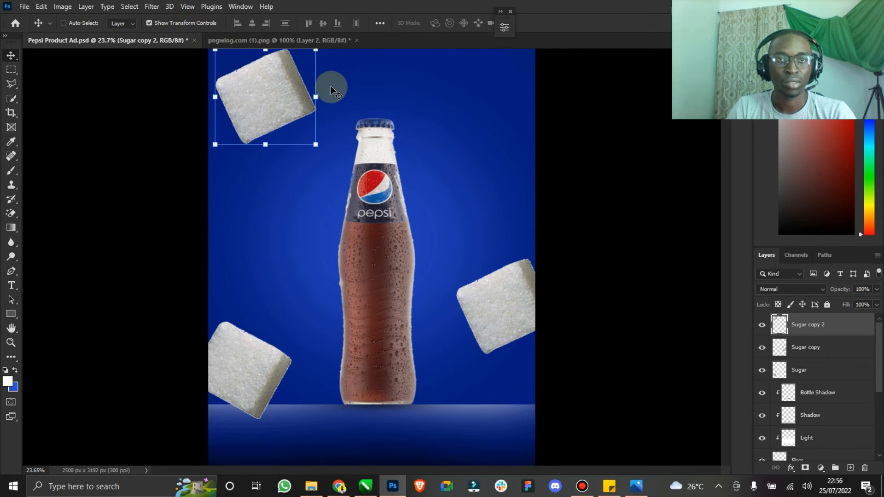
left_click_drag(292, 154, 328, 148)
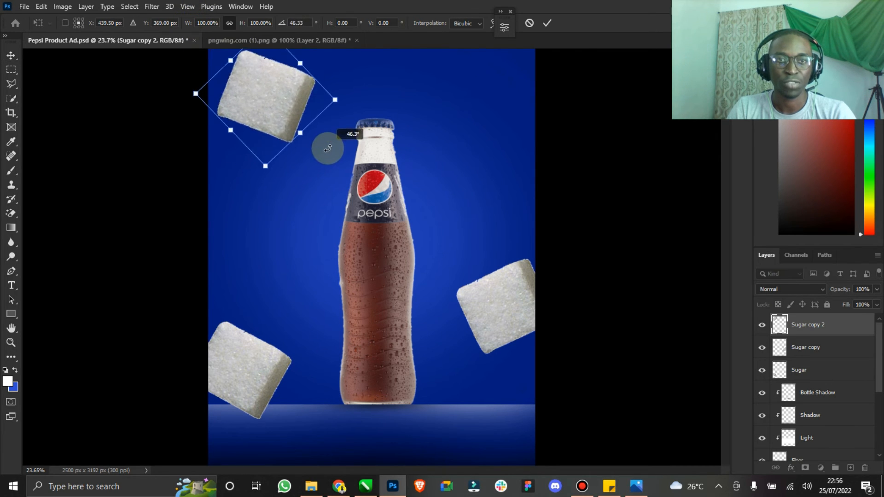
left_click(547, 23)
Step: Duplicate the upper-left sugar cube, place the copy in the upper-right corner partly beyond the poster's edge, and rotate it about 90°
left_click(184, 28)
key("ctrl+j")
left_click_drag(264, 118, 495, 110)
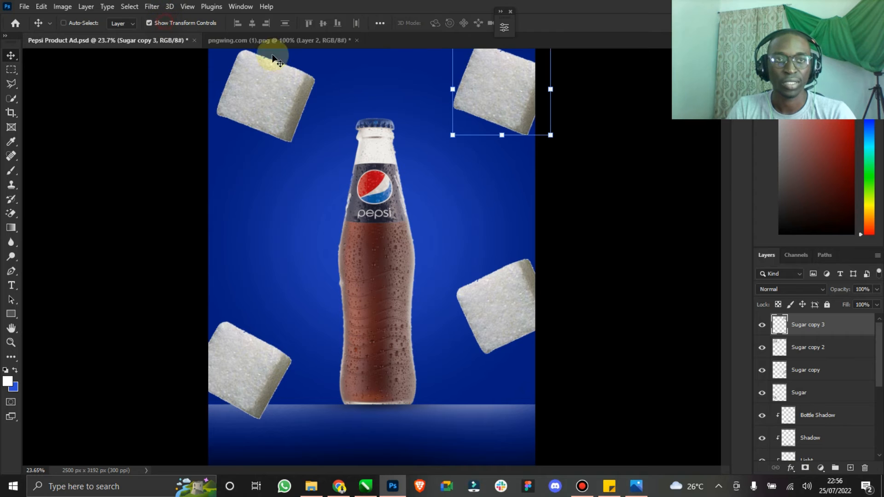
left_click_drag(563, 137, 449, 154)
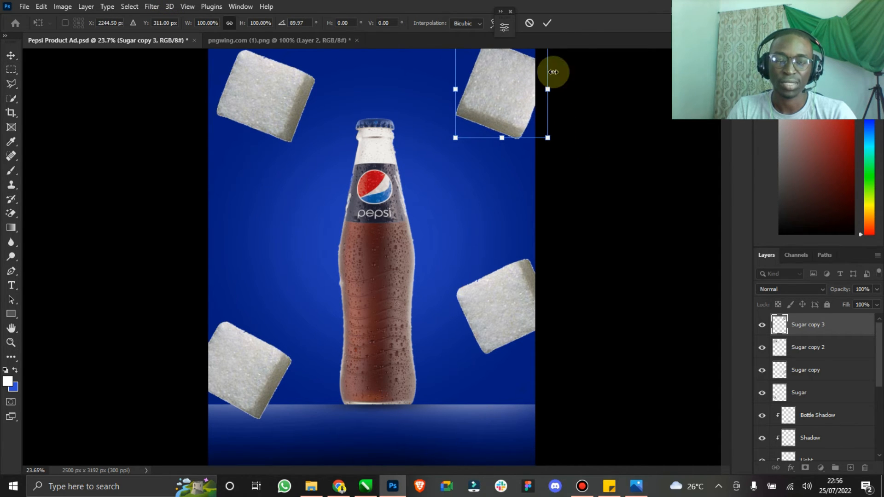
key("Return")
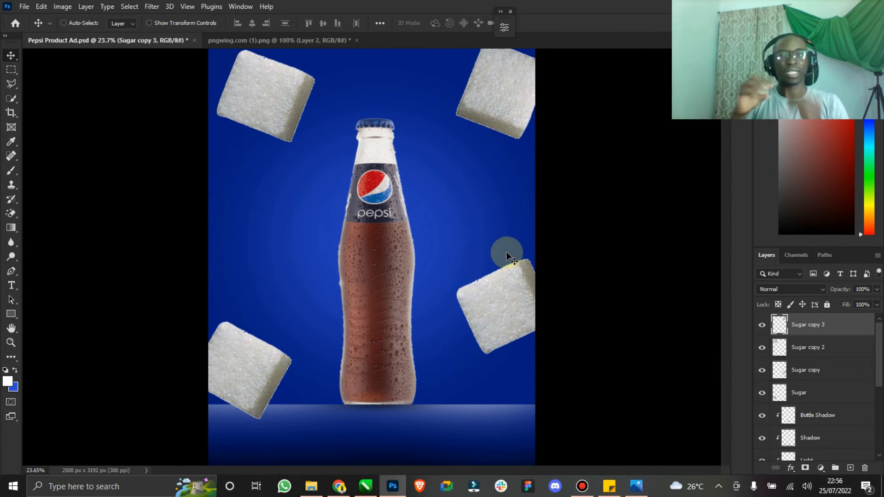
Step: Duplicate the upper-right sugar cube, move the copy beside the bottle's label, scale it to about 25%, and rotate it about 56°
key("ctrl+j")
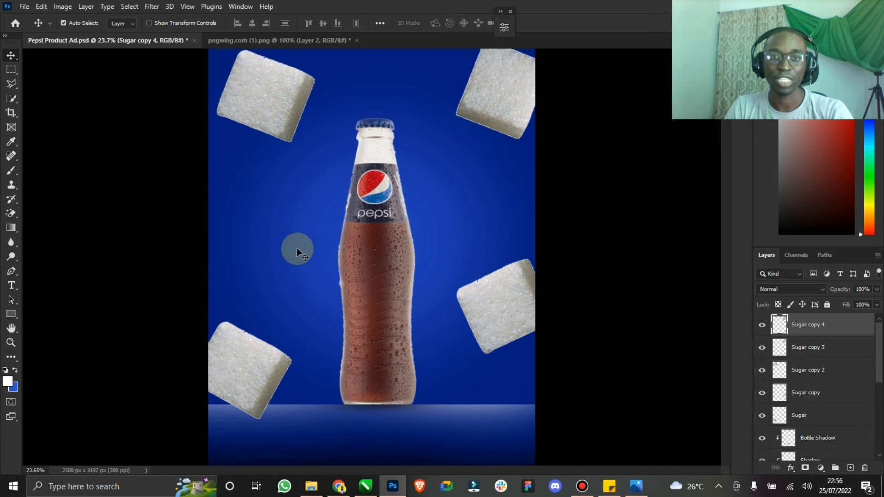
left_click_drag(456, 120, 312, 209)
left_click(149, 23)
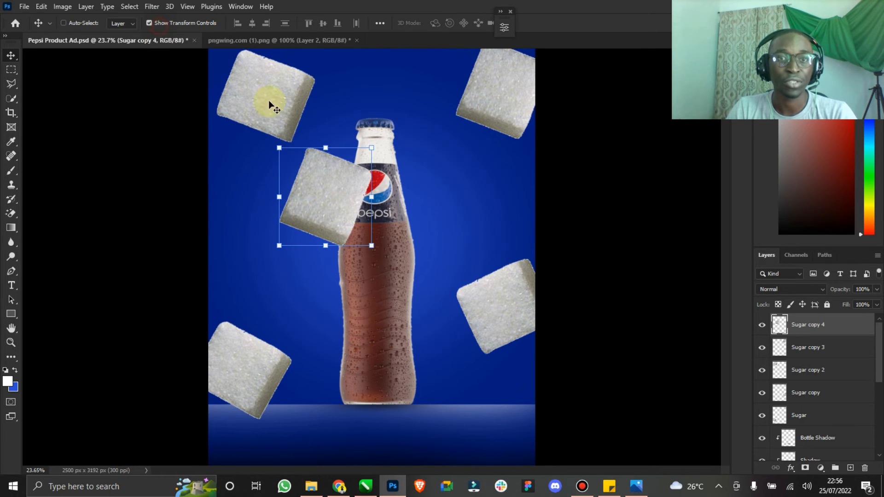
left_click_drag(373, 144, 373, 178)
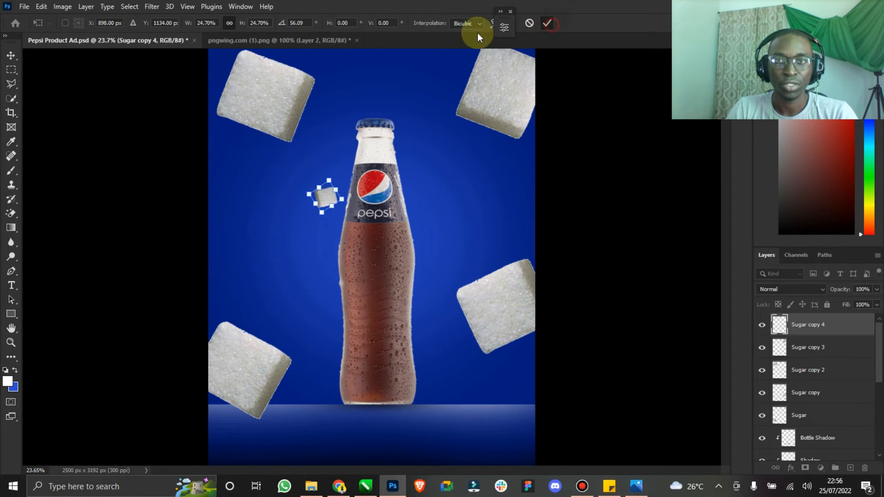
Step: Place the small cube's layer between Bottle and BG Light, and tuck the cube partly behind the bottle's left edge below the label
left_click_drag(323, 196, 348, 221)
scroll(835, 460, "down", 2)
left_click_drag(839, 494, 823, 417)
mouse_move(326, 232)
left_mouse_down()
mouse_move(316, 231)
mouse_move(332, 232)
left_mouse_up()
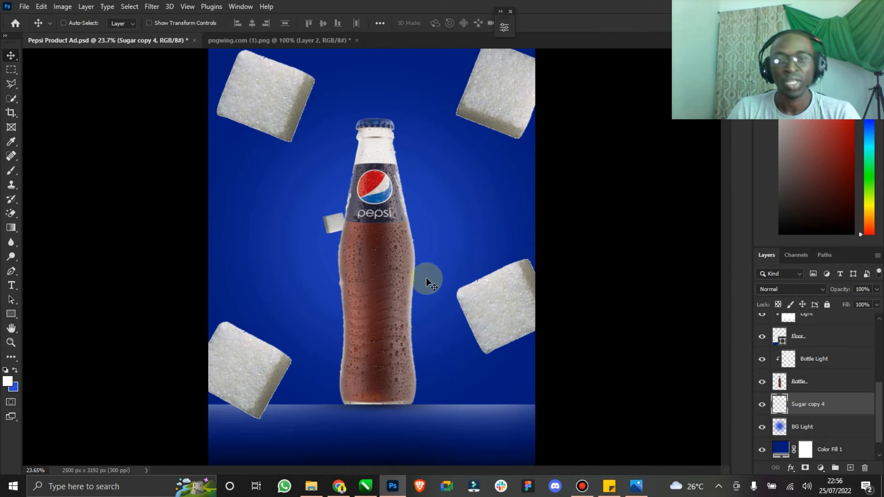
Step: Apply a Motion Blur with an angle of -3° and a distance of about 106 pixels to the upper-right cube on Sugar copy 3
scroll(856, 374, "up", 3)
left_click(834, 324)
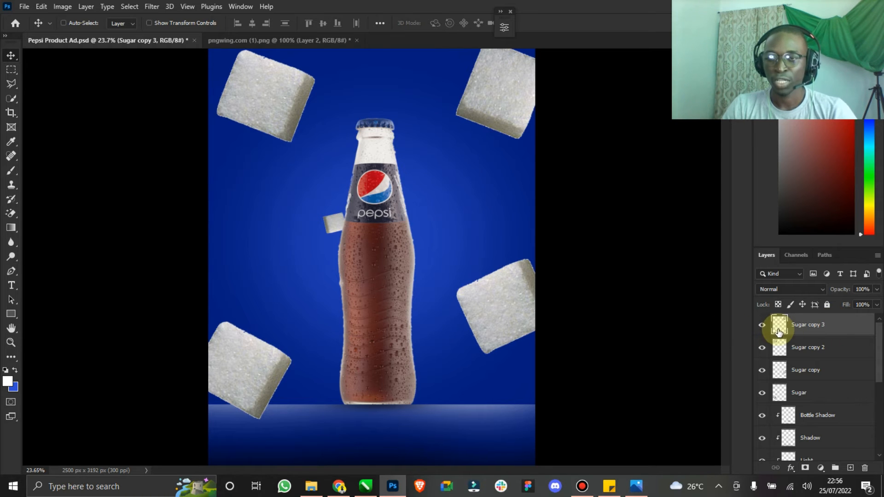
left_click(763, 326)
left_click(762, 326)
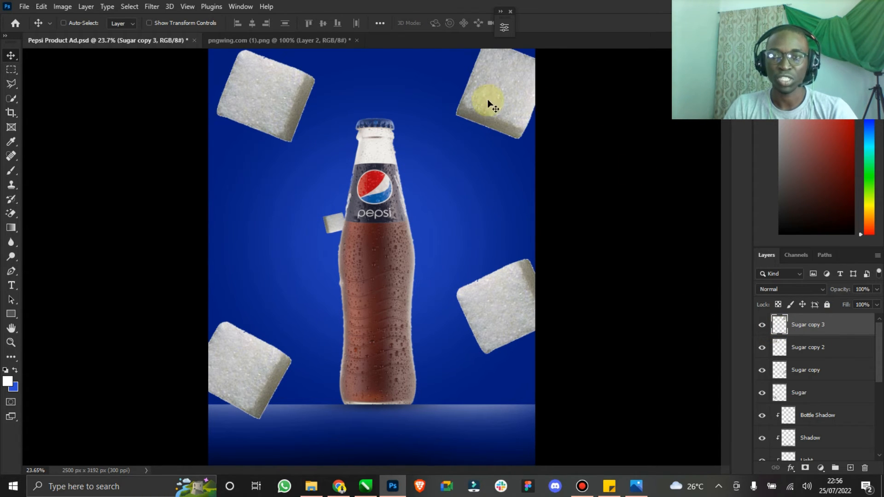
left_click(153, 7)
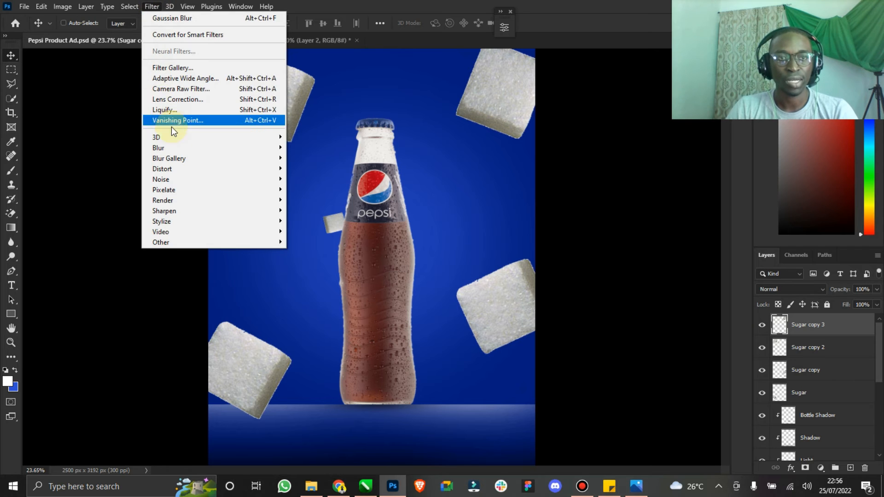
mouse_move(207, 148)
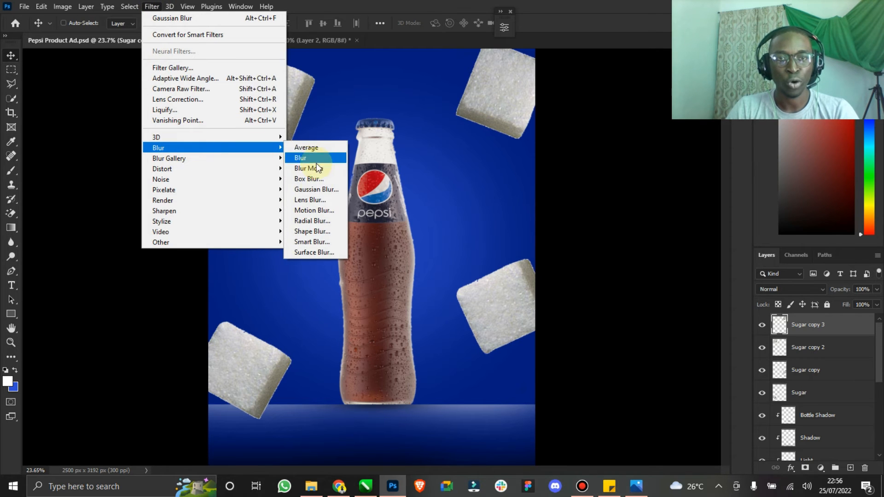
left_click(317, 211)
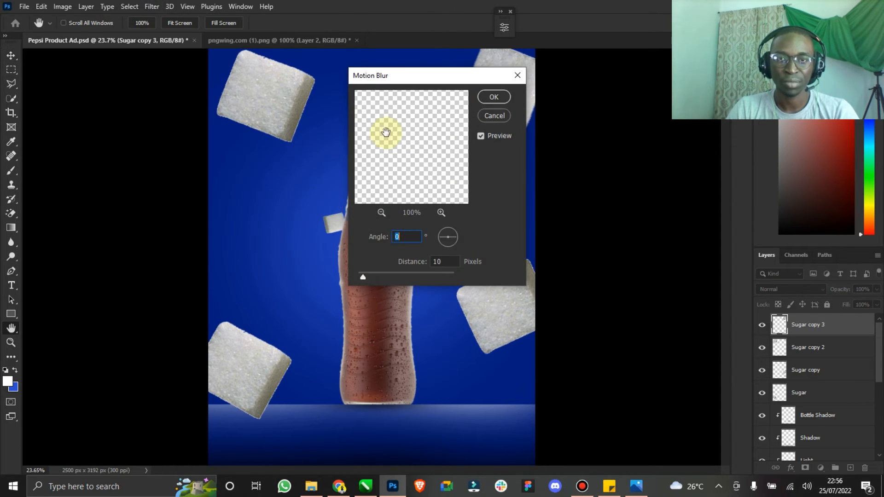
left_click_drag(416, 78, 284, 75)
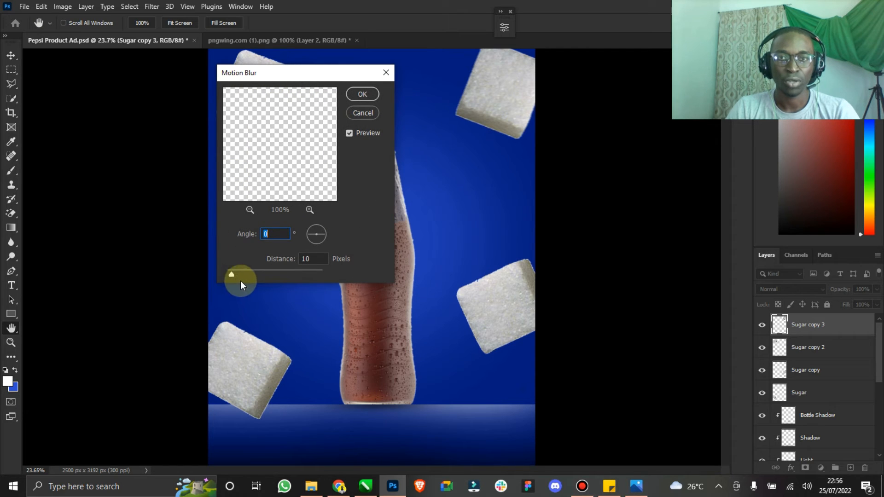
left_click_drag(231, 275, 257, 271)
left_click(325, 239)
left_click_drag(321, 244, 324, 231)
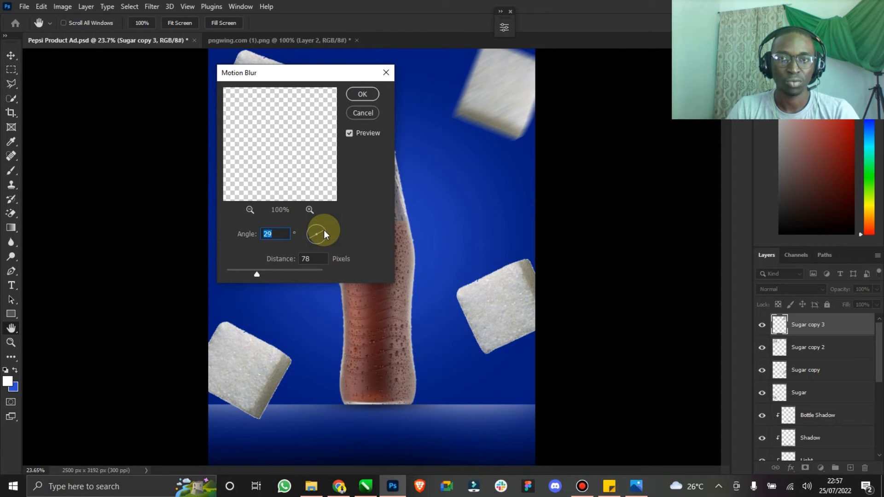
left_click(269, 272)
left_click_drag(272, 274, 262, 273)
left_click_drag(325, 236, 328, 235)
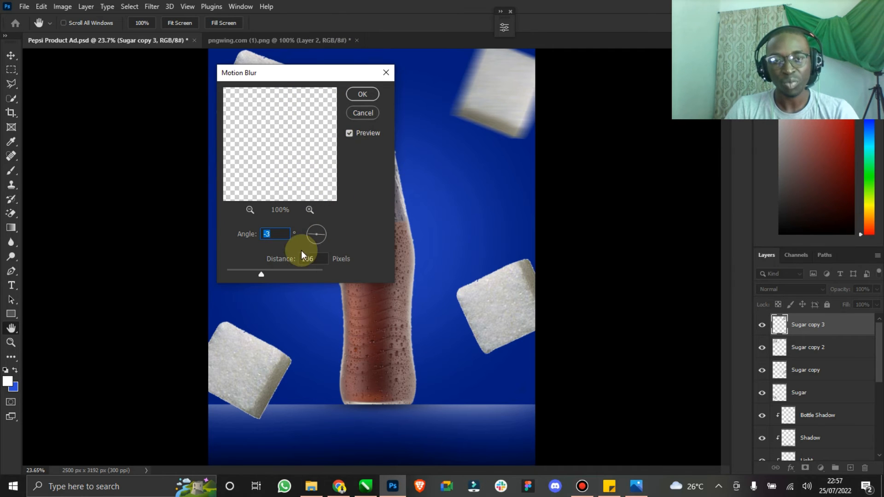
left_click(372, 95)
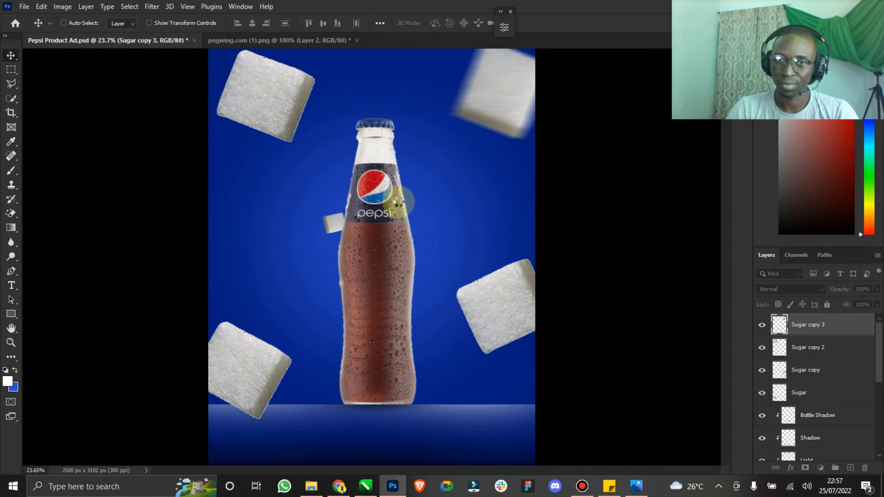
Step: Apply the same Motion Blur to the other three large cubes on the Sugar copy 2, Sugar copy, and Sugar layers
left_click(801, 346)
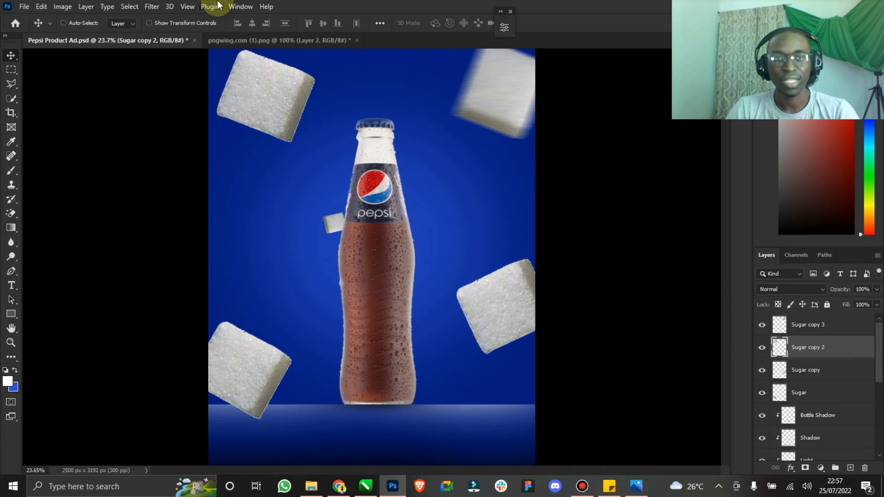
left_click(152, 7)
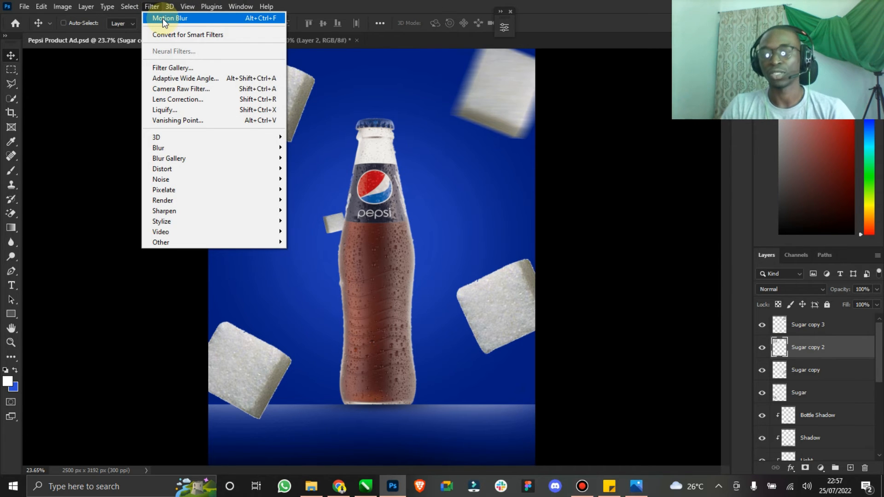
left_click(162, 18)
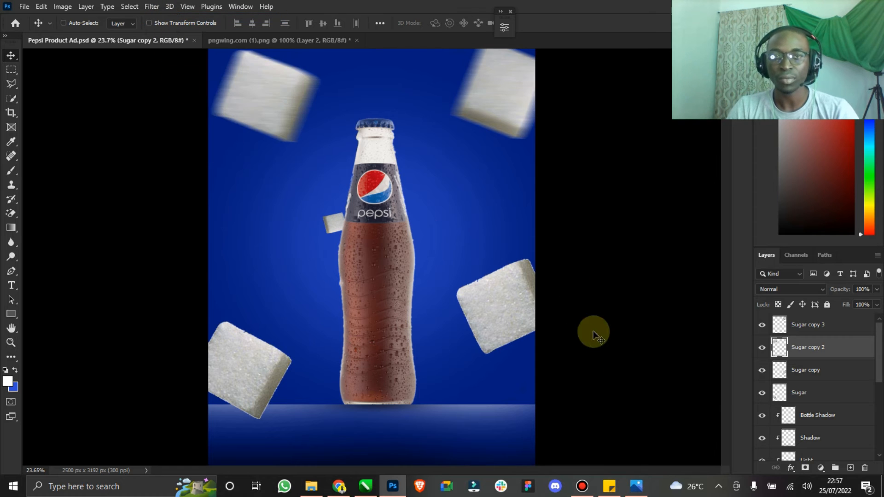
left_click(801, 370)
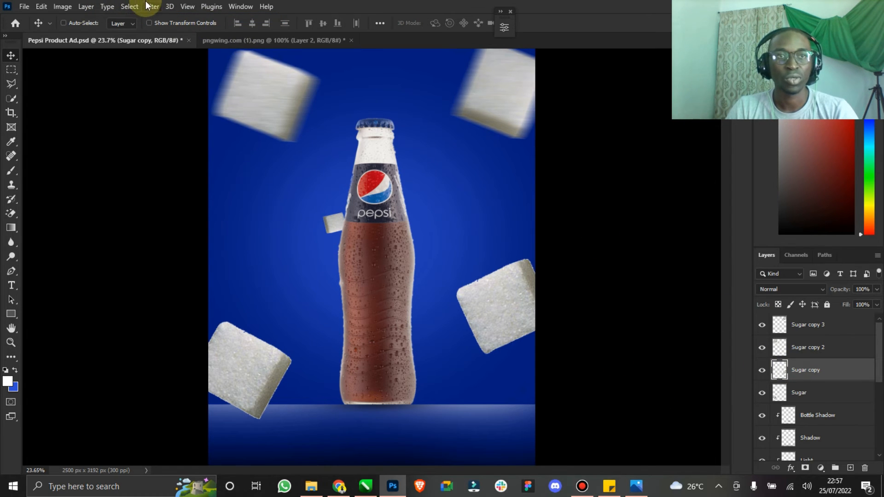
left_click(147, 5)
left_click(174, 20)
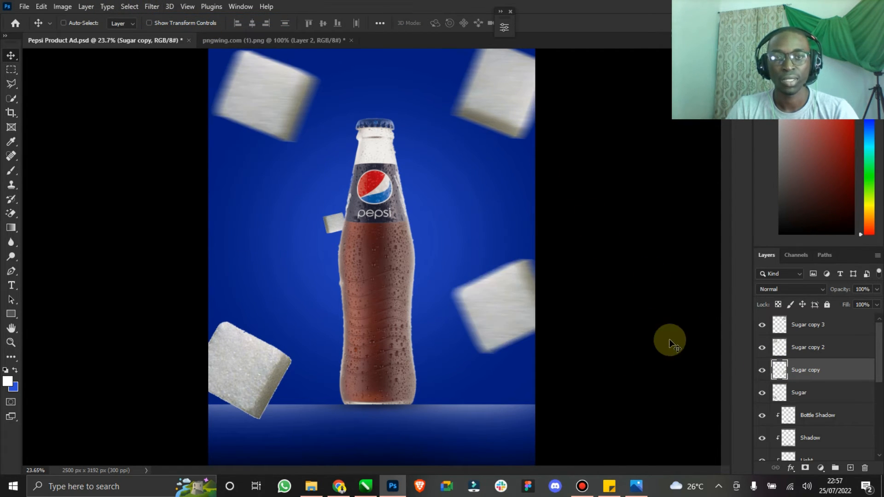
left_click(819, 393)
left_click(143, 7)
left_click(166, 19)
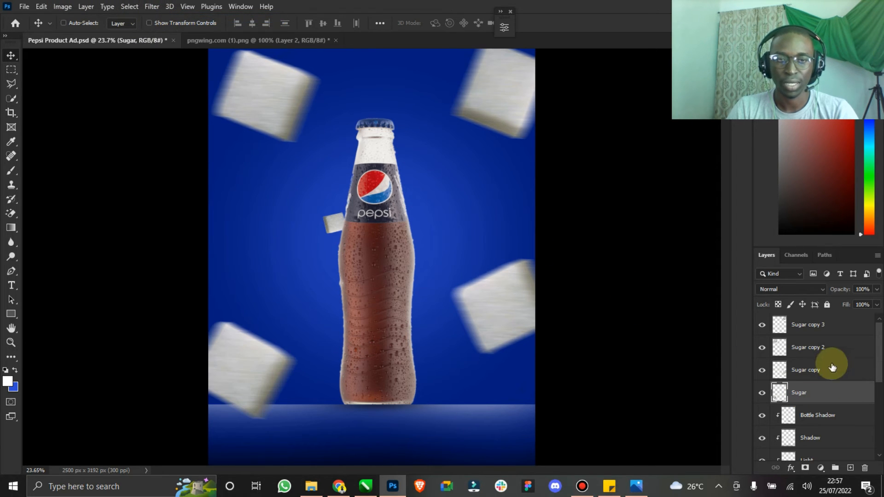
Step: Apply the same Motion Blur to the small cube beside the bottle on the Sugar copy 4 layer
scroll(826, 415, "down", 5)
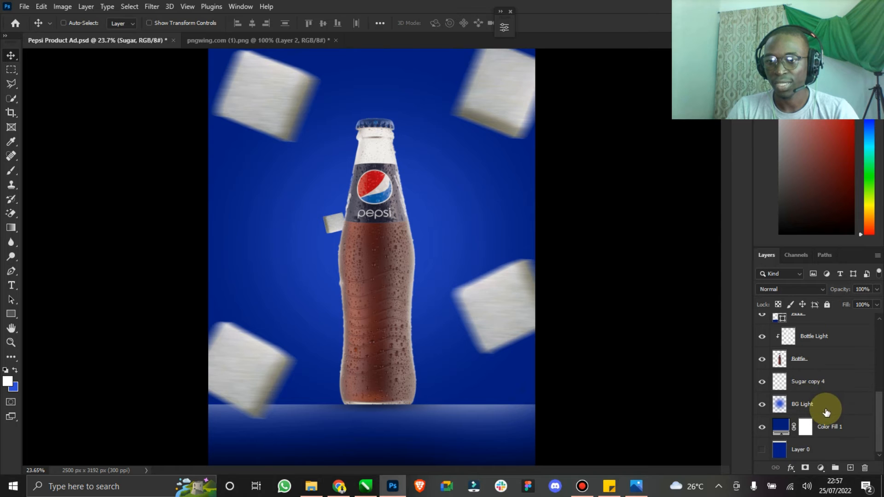
left_click(824, 382)
left_click(152, 10)
left_click(159, 18)
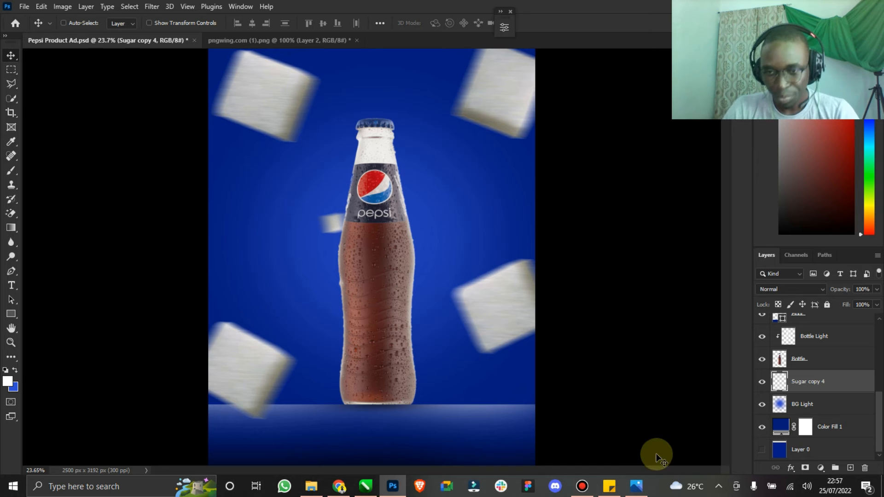
Step: Check the cube layout against the Fanta reference poster, and move the lower-left cube on the Sugar layer slightly down and to the right
left_click(635, 488)
left_click(633, 490)
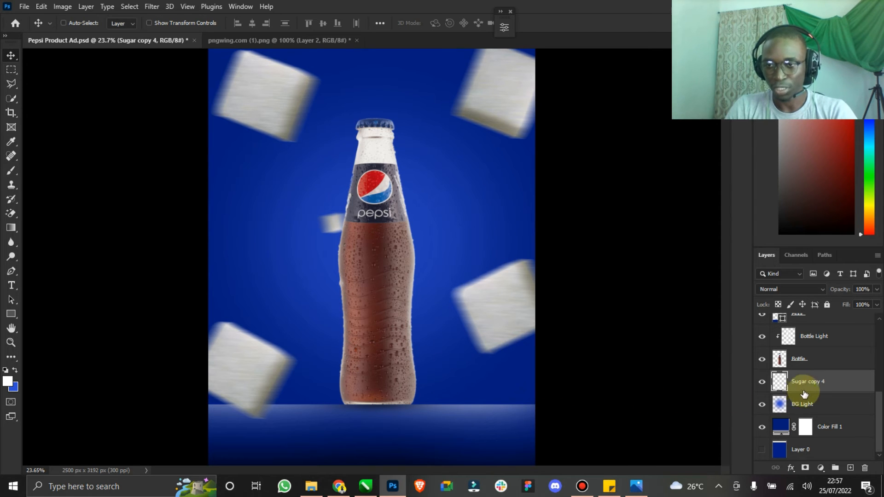
scroll(801, 387, "up", 5)
left_click(801, 326)
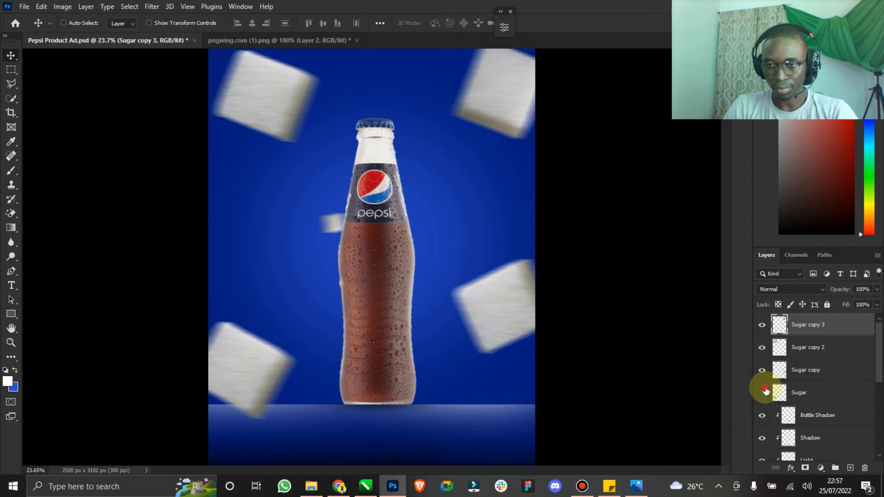
left_click(774, 394)
left_click_drag(231, 383, 312, 372)
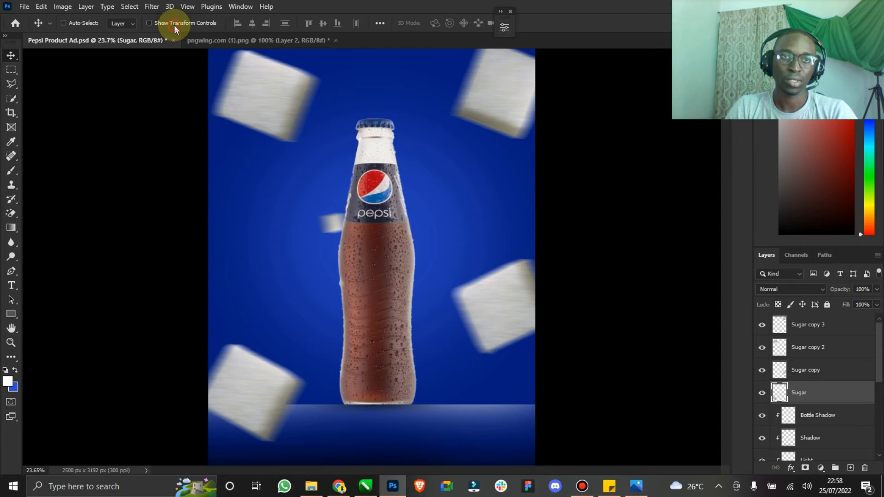
Step: Scale the lower-left sugar cube to about 97% and rotate it about -3°
left_click(172, 27)
left_click(307, 343)
mouse_move(320, 330)
left_mouse_down()
mouse_move(353, 308)
mouse_move(286, 384)
mouse_move(310, 331)
left_mouse_up()
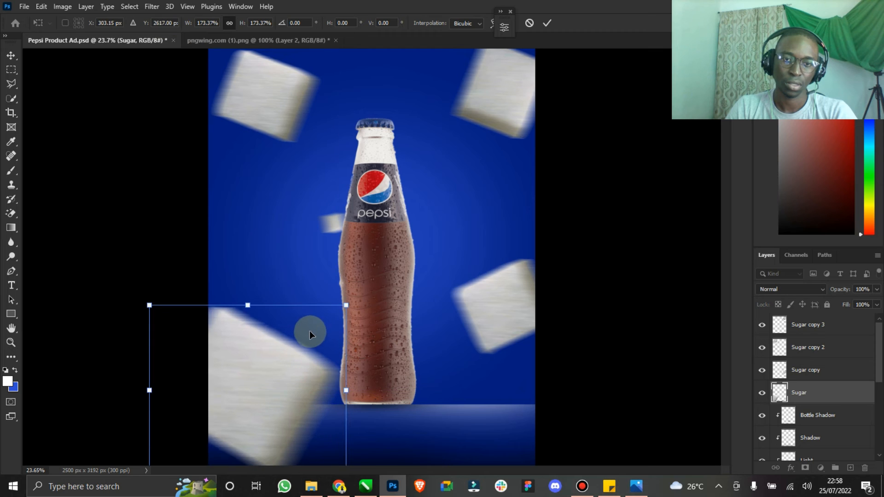
left_click_drag(346, 306, 349, 364)
left_click_drag(254, 392, 236, 426)
left_click_drag(206, 373, 234, 341)
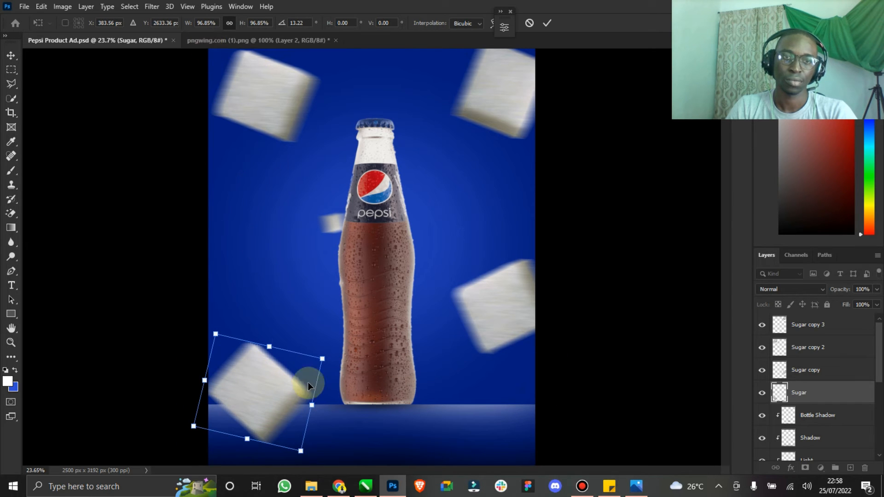
left_click_drag(340, 371, 348, 346)
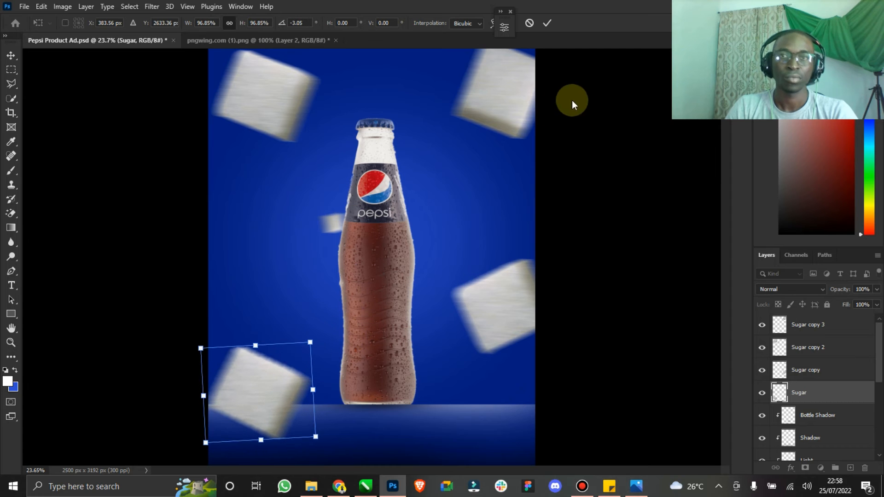
left_click(547, 23)
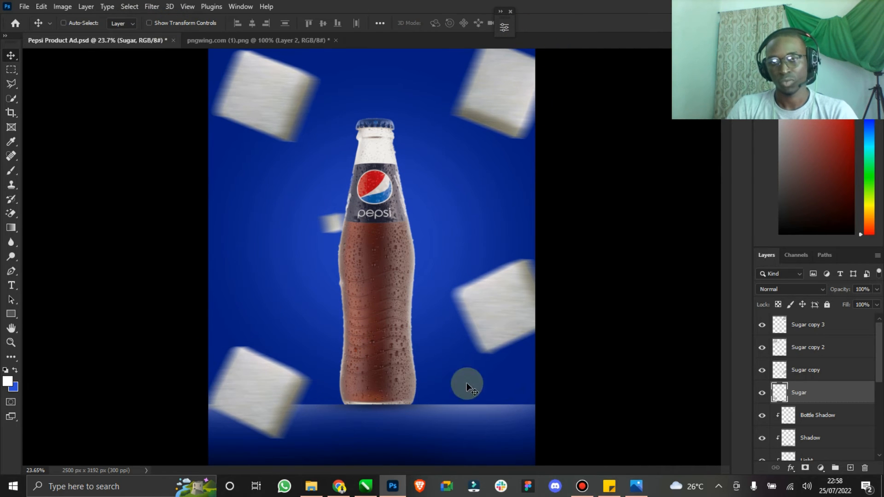
Step: Scale the upper-right sugar cube on Sugar copy 3 down to about 73%
left_click(782, 328)
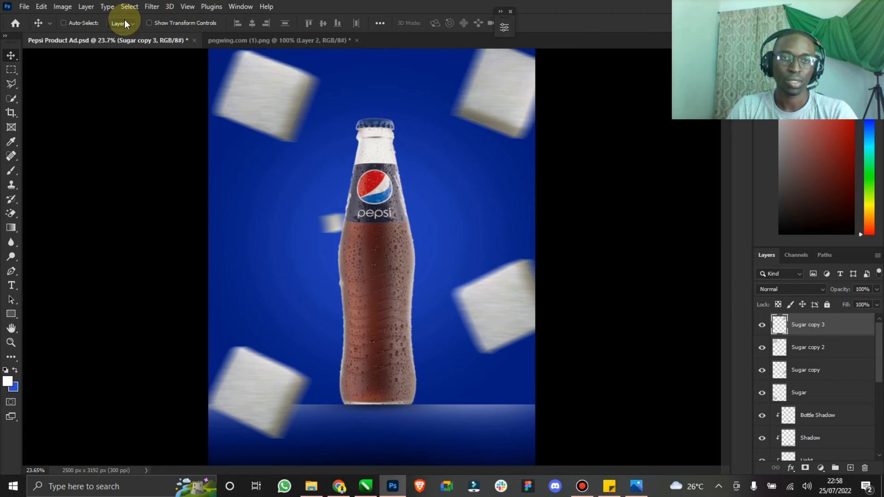
left_click(163, 23)
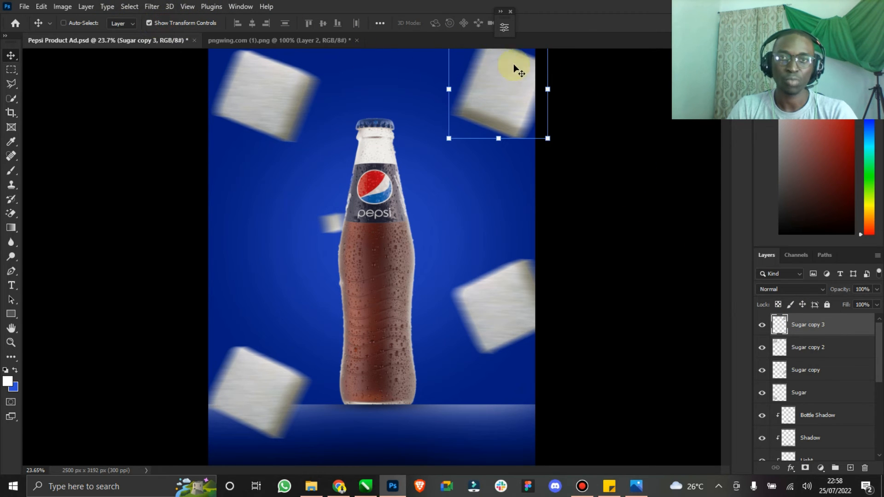
left_click(547, 139)
left_click_drag(548, 138, 534, 125)
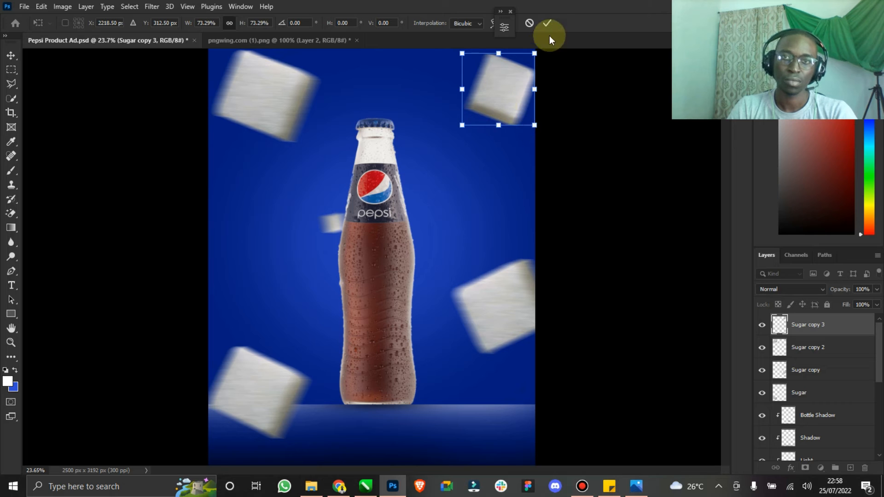
left_click(547, 24)
left_click(173, 23)
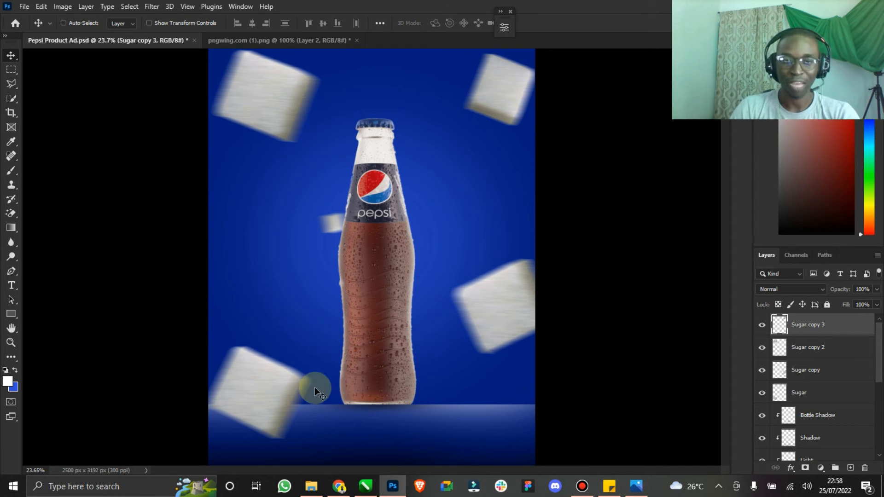
Step: Group the four large cube layers from Sugar copy 3 to Sugar, and rename the group Sugar
left_click(817, 392, "shift")
key("ctrl+g")
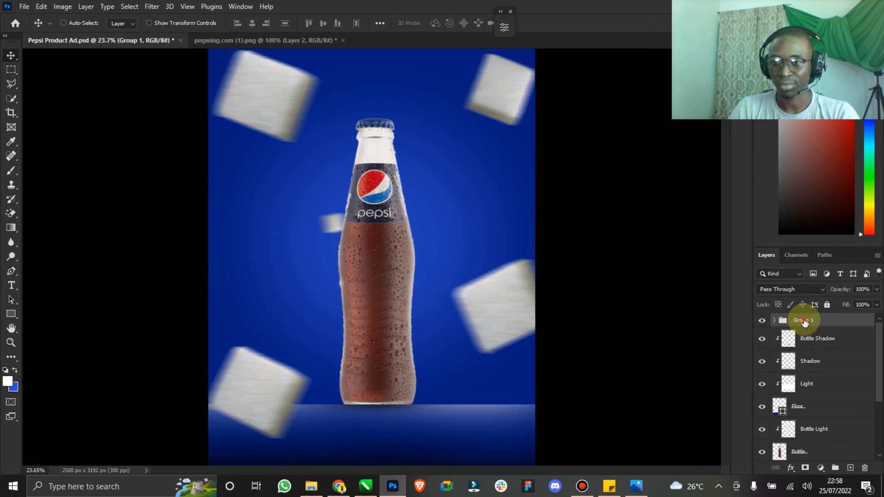
double_click(804, 319)
type("Sugar")
key("Return")
Step: Hide the Sugar group and the small cube's Sugar copy 4 layer, and save the document
left_click(760, 320)
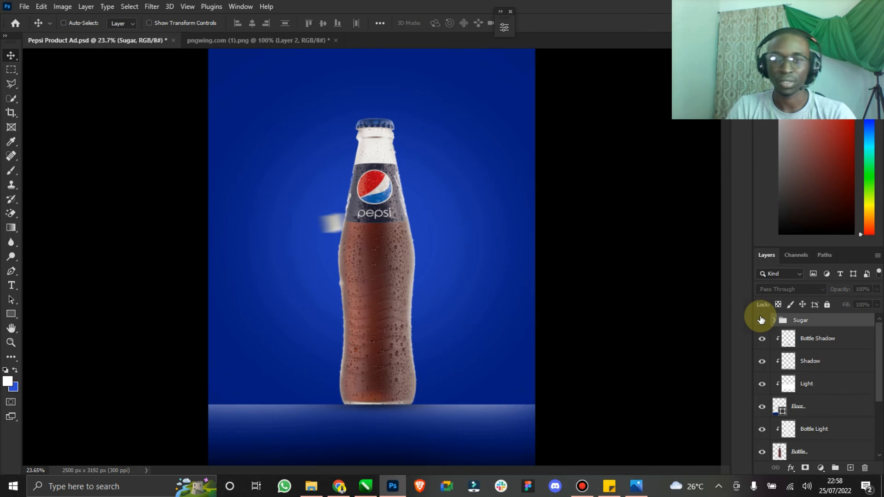
left_click(761, 320)
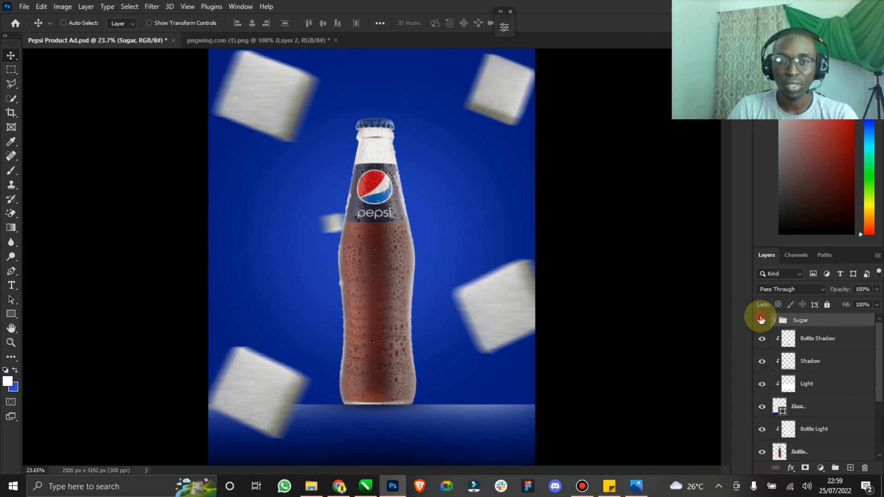
left_click(760, 319)
scroll(806, 373, "down", 3)
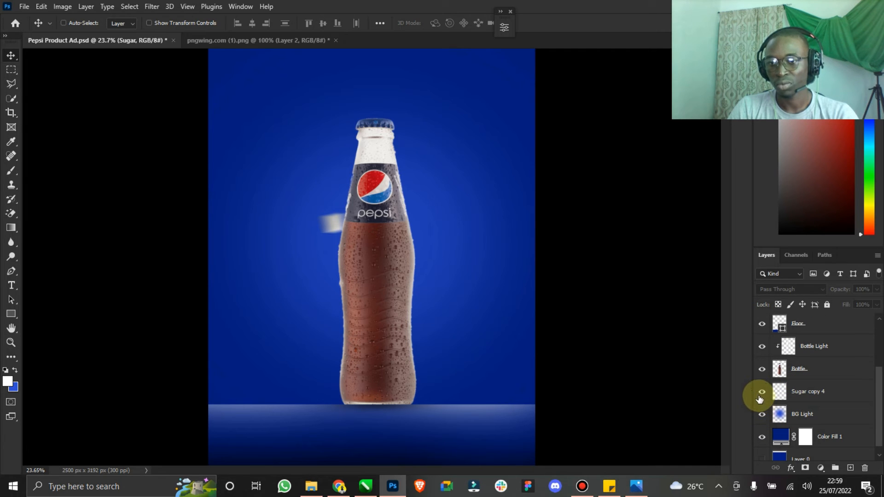
left_click(761, 397)
key("ctrl+s")
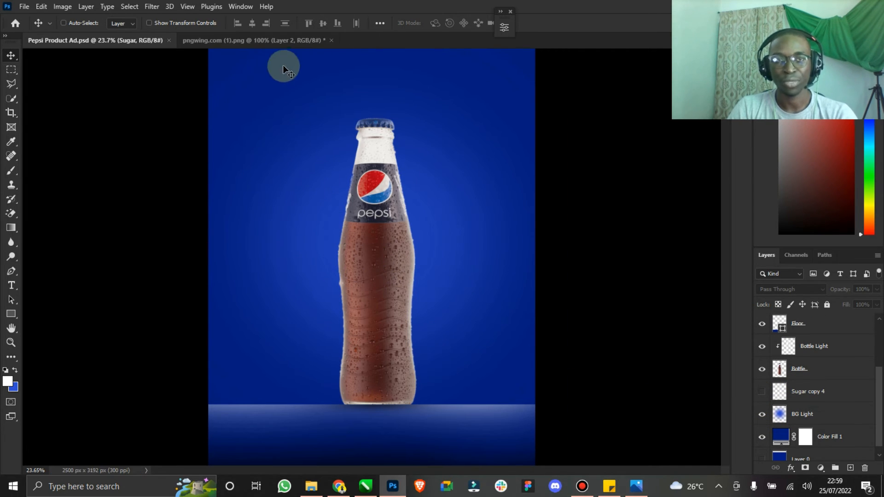
Step: Close the pngwing.com (1).png document without saving its changes
left_click(289, 40)
left_click(332, 40)
left_click(431, 184)
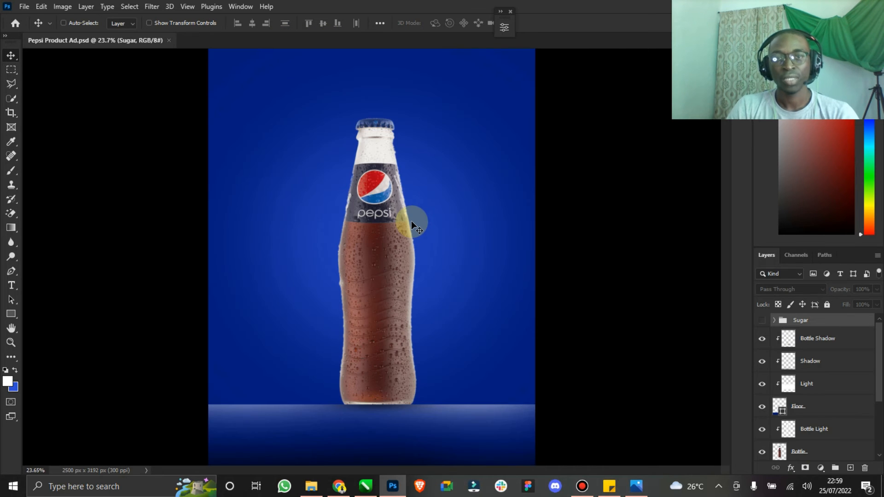
Step: Compare the current Pepsi composition with the Fanta reference poster, examining the background around the bottle
left_click(635, 487)
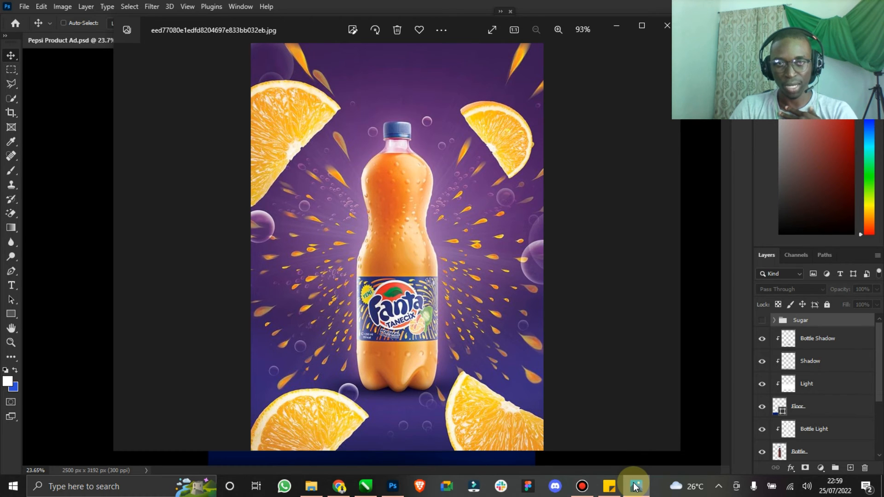
left_click(636, 487)
left_click(635, 487)
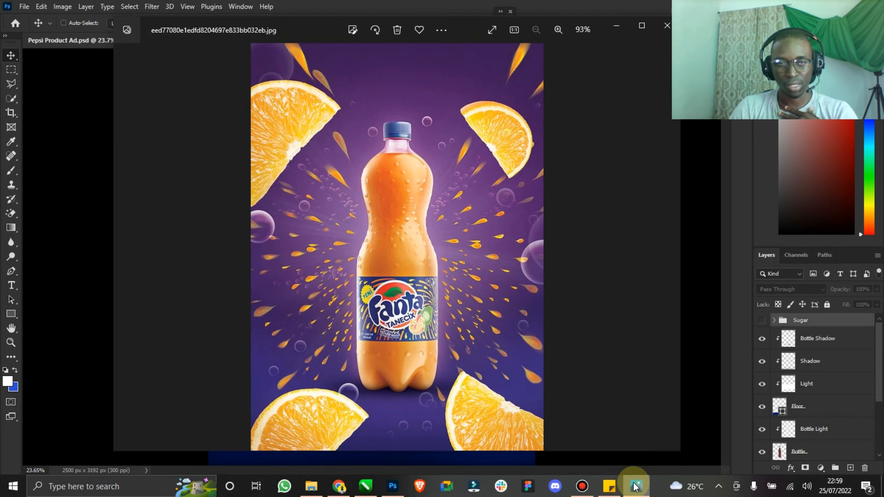
left_click(636, 487)
left_click(635, 486)
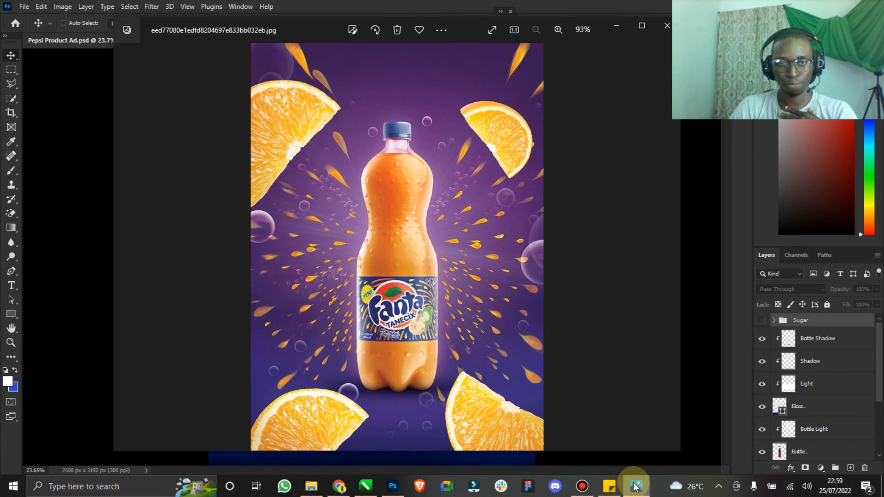
left_click(635, 487)
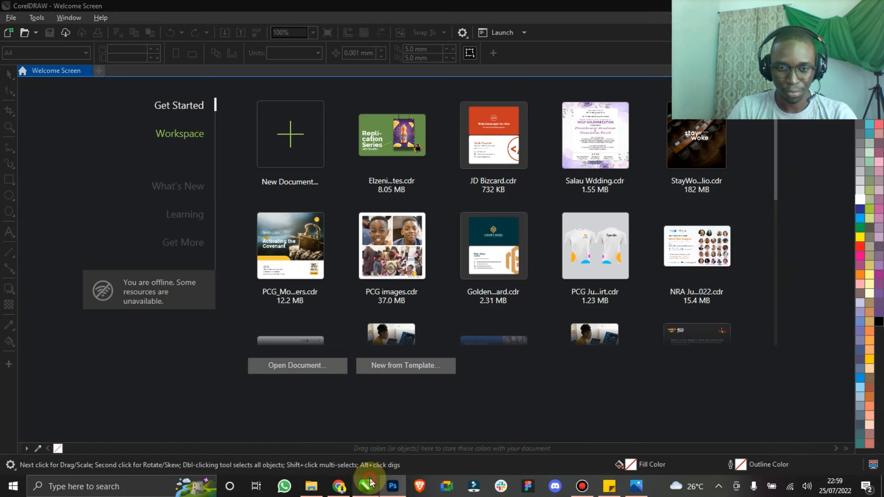
Step: Switch to Chrome and open unsplash.com
left_click(339, 486)
left_click(305, 35)
type("unsplash.com")
key("Return")
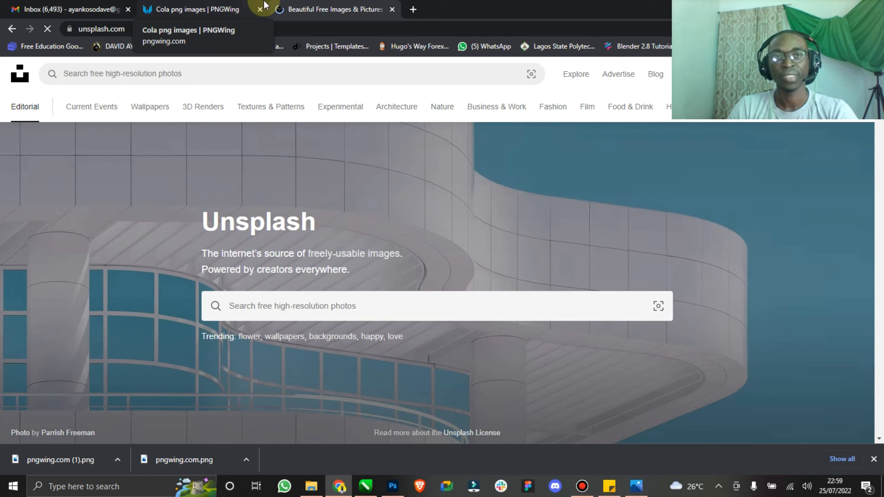
Step: Search Unsplash for stadium photos
left_click(363, 308)
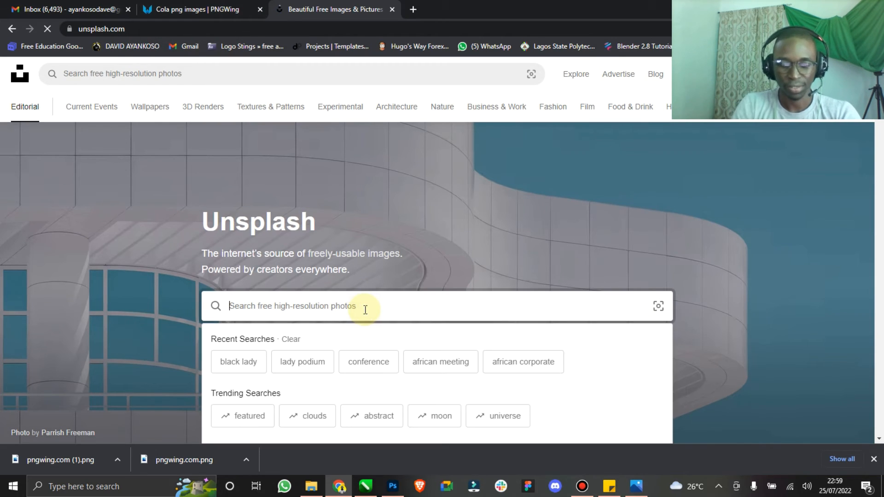
type("st")
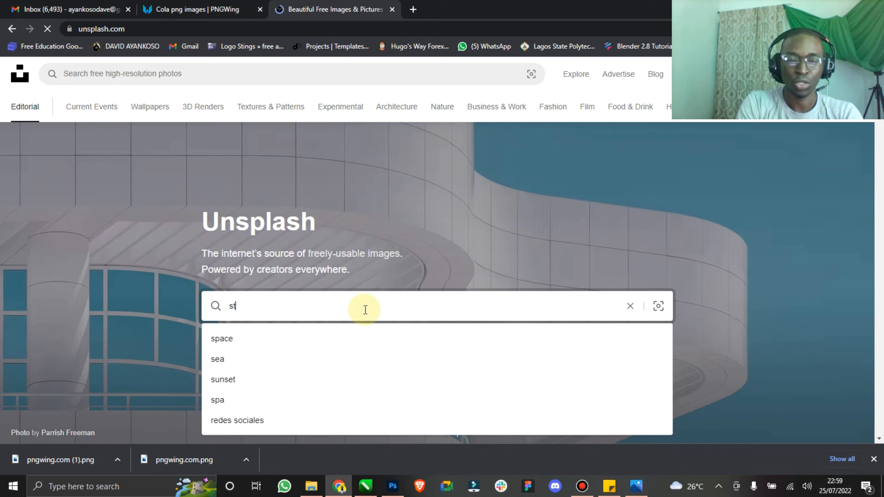
type("adiu")
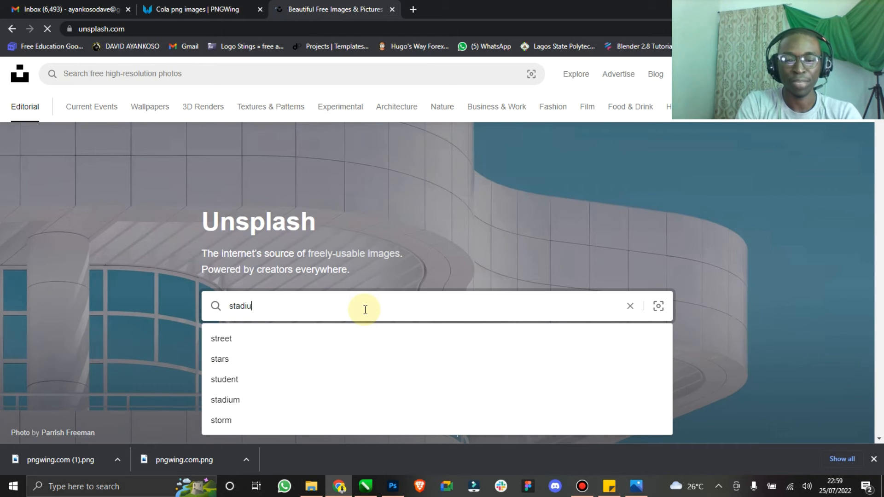
type("m")
key("Return")
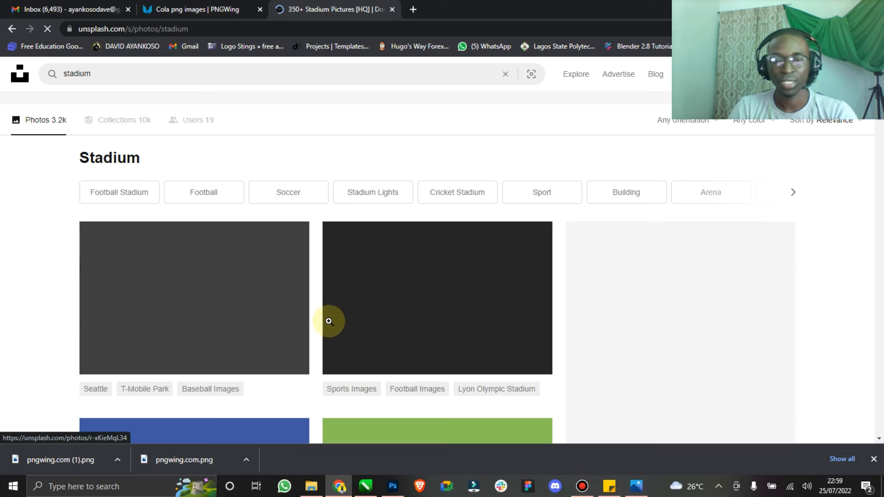
Step: Look through the Unsplash stadium results for a photo that suits the ad's background
scroll(336, 306, "down", 4)
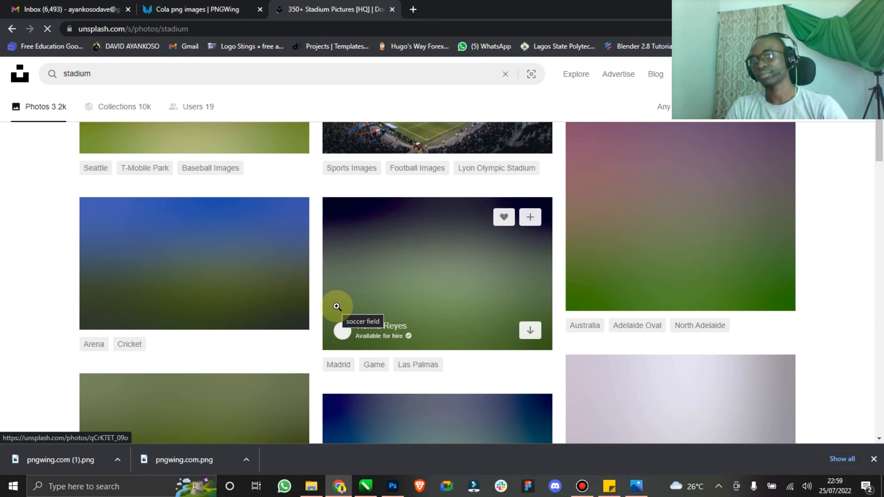
scroll(336, 307, "up", 4)
scroll(342, 302, "down", 4)
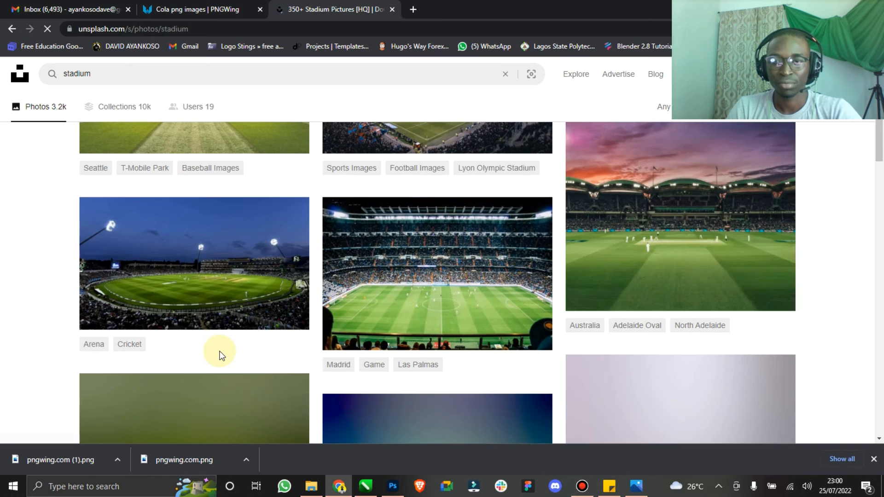
scroll(239, 355, "down", 3)
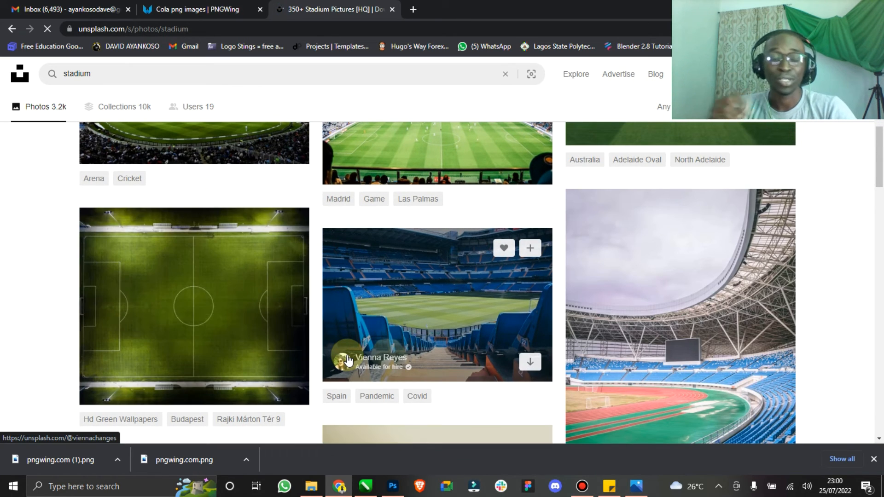
scroll(456, 394, "down", 8)
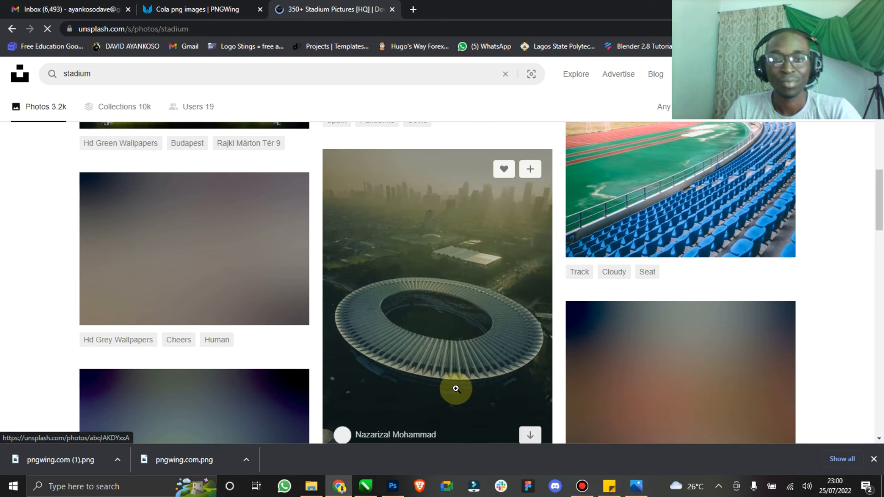
scroll(456, 382, "up", 15)
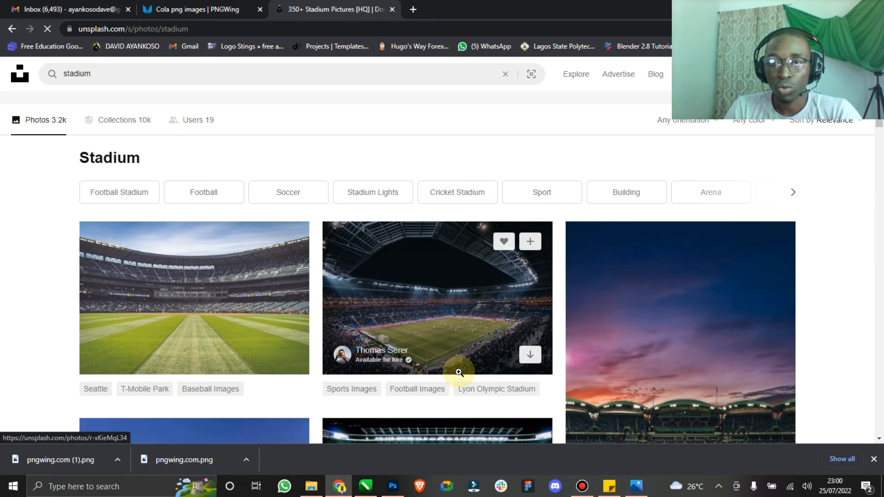
scroll(360, 343, "down", 1)
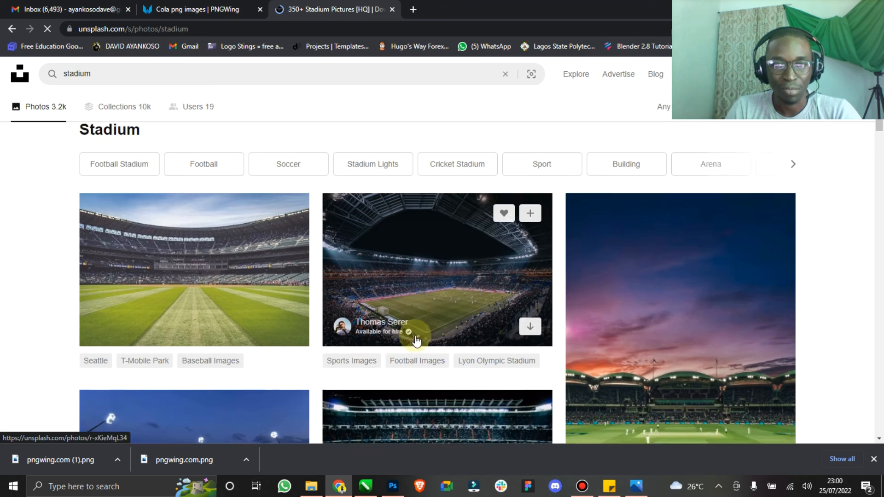
scroll(207, 260, "down", 10)
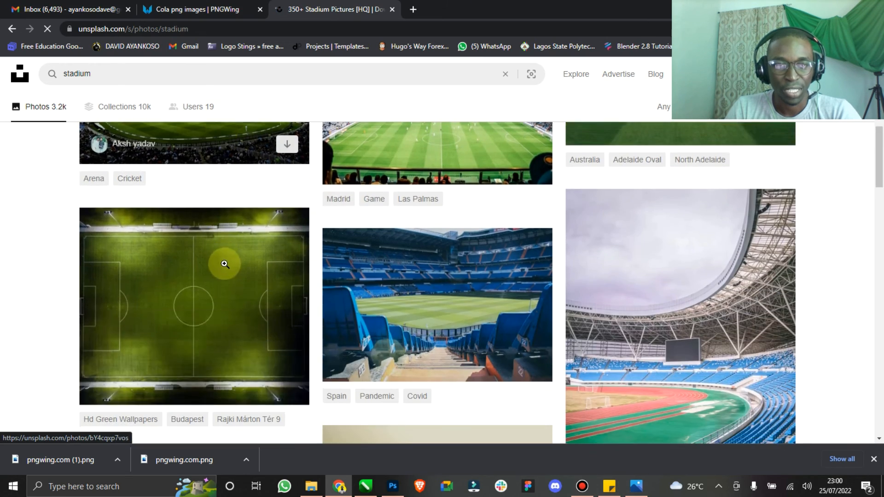
scroll(237, 266, "down", 6)
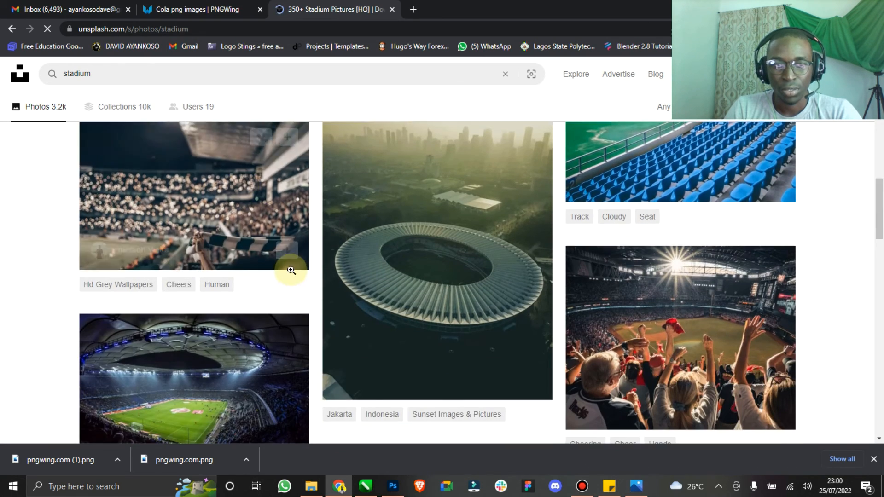
scroll(297, 272, "up", 2)
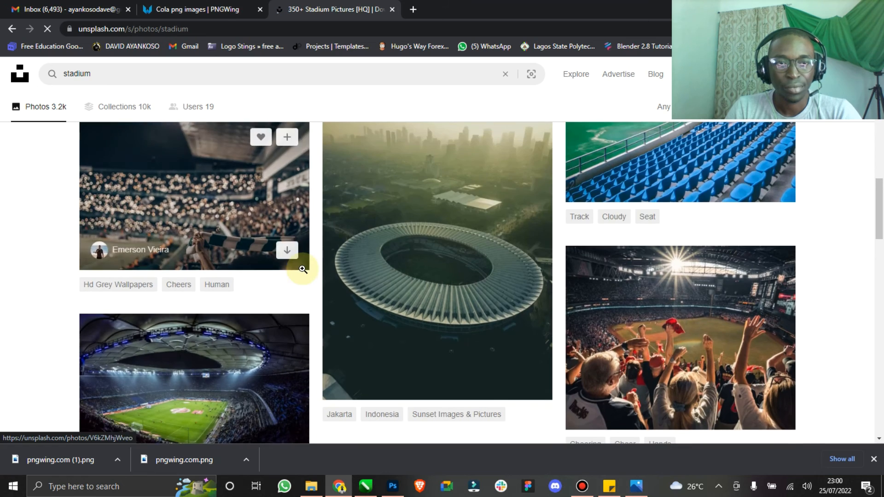
scroll(313, 274, "down", 1)
scroll(322, 272, "down", 8)
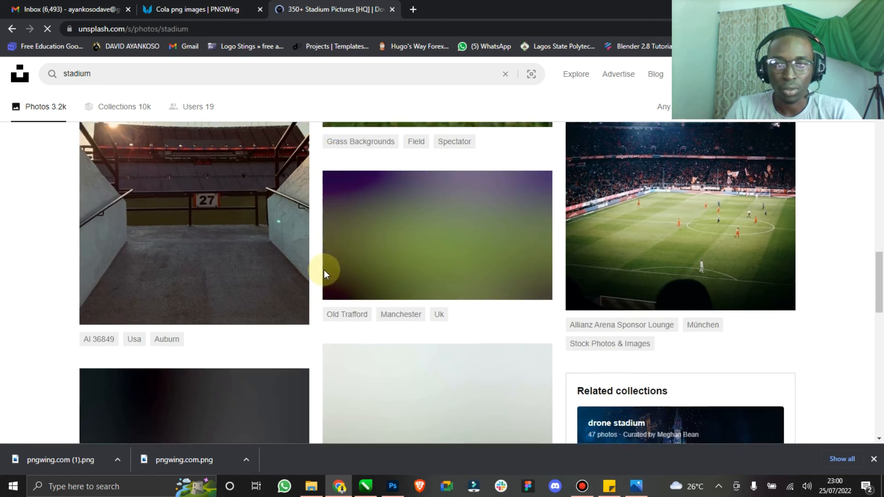
scroll(324, 270, "up", 1)
scroll(325, 270, "down", 10)
scroll(332, 271, "up", 8)
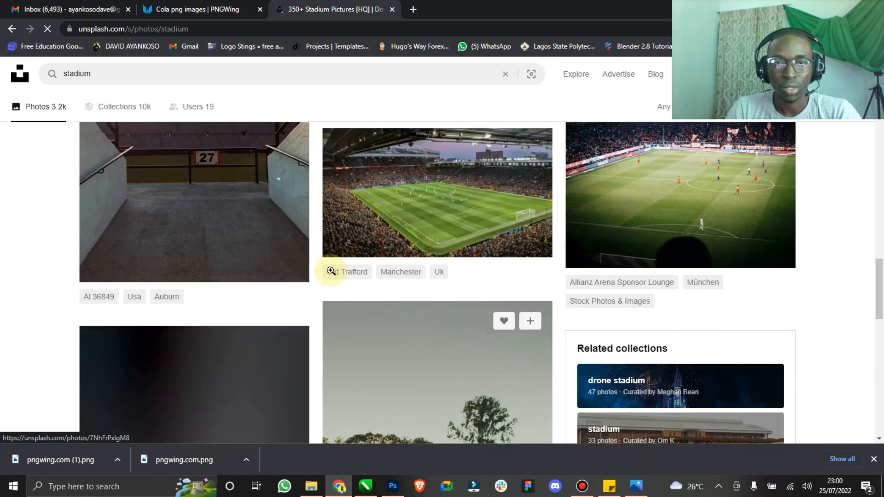
scroll(330, 271, "down", 12)
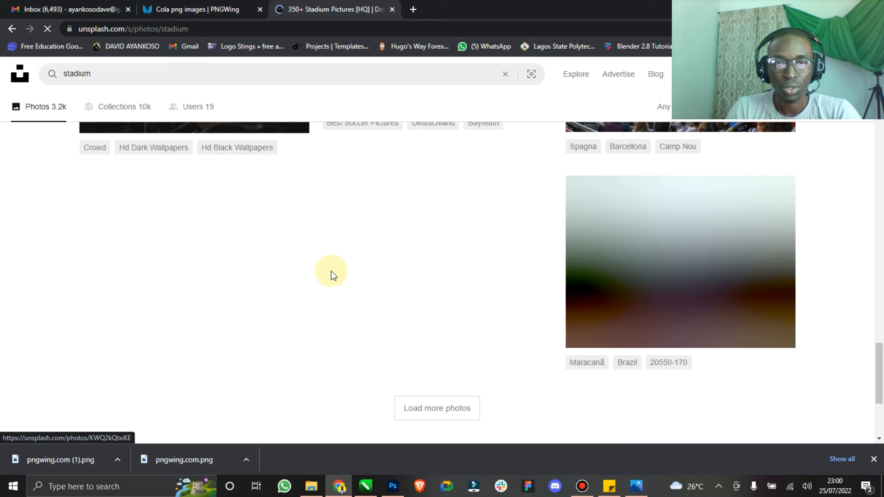
scroll(331, 272, "up", 5)
scroll(375, 270, "down", 4)
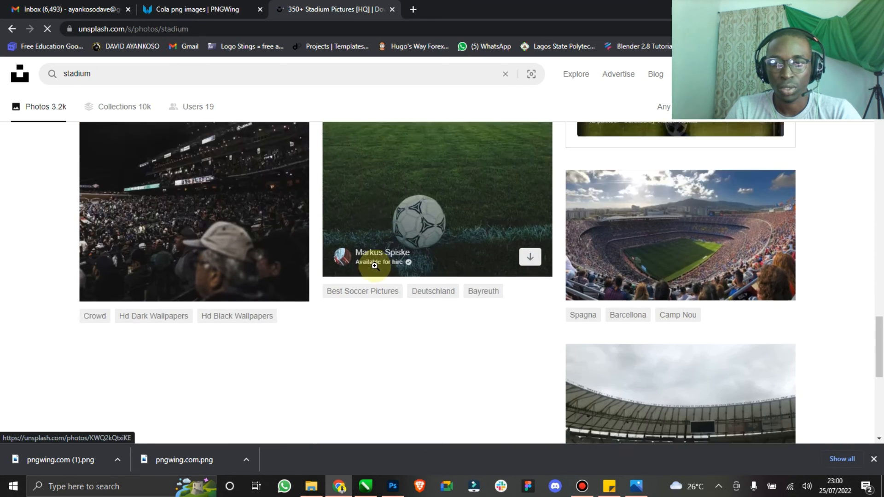
scroll(375, 270, "down", 3)
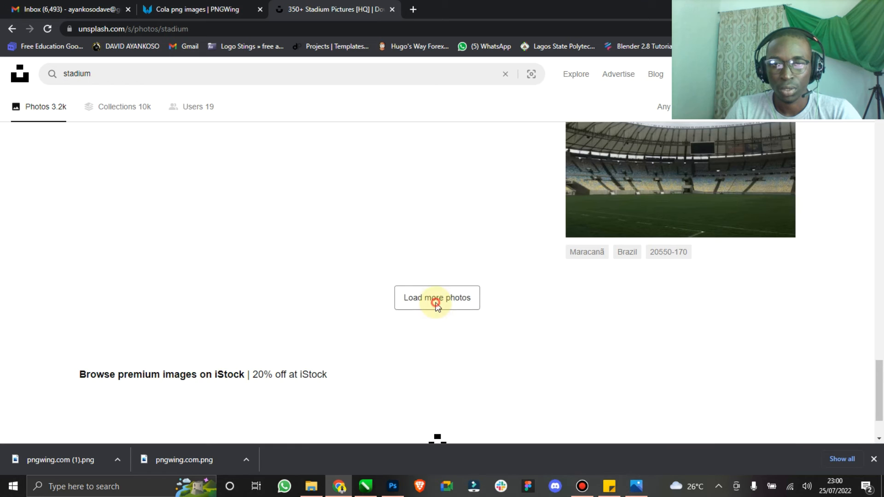
Step: Load more stadium photos on Unsplash and examine the additional results
left_click(436, 300)
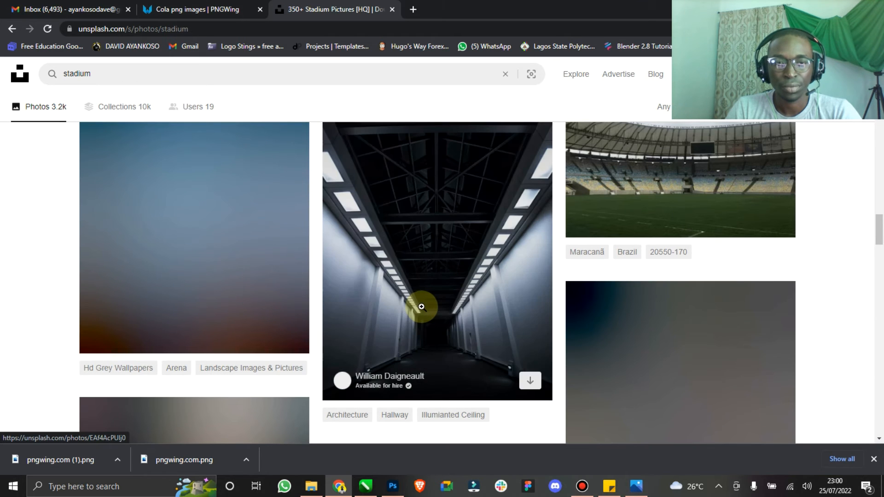
scroll(400, 353, "down", 5)
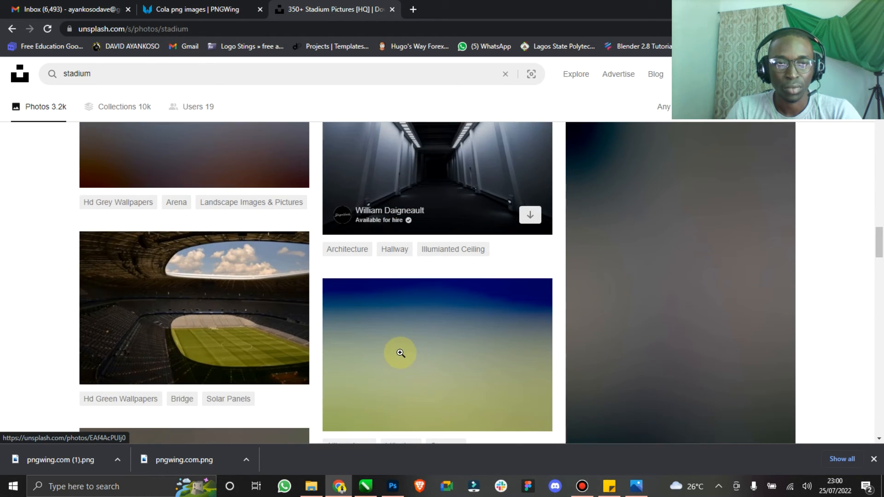
scroll(403, 348, "up", 8)
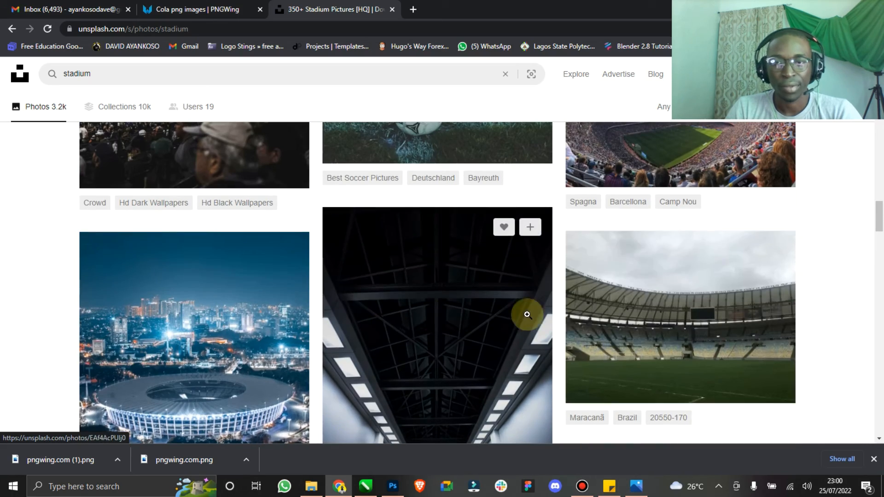
Step: Download the portrait Adelaide Oval photo of the cricket ground under a sunset sky from the first stadium results
left_click_drag(879, 214, 880, 92)
mouse_move(750, 278)
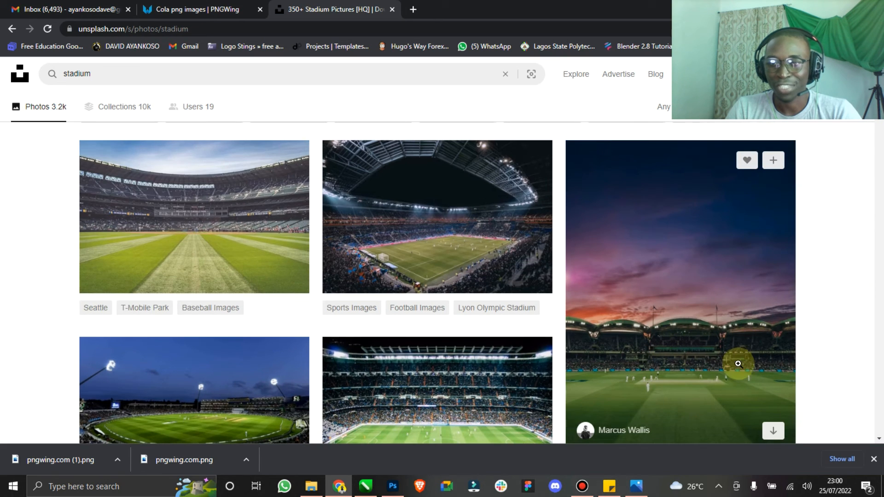
scroll(736, 363, "down", 1)
left_click(765, 370)
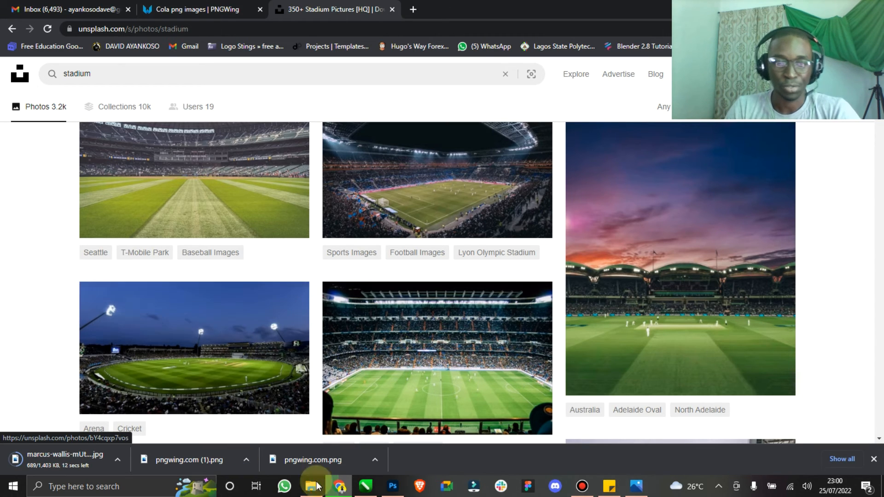
Step: Search Google for "pepsi slogan" in a new browser tab and look through the image results for a tagline
left_click(390, 486)
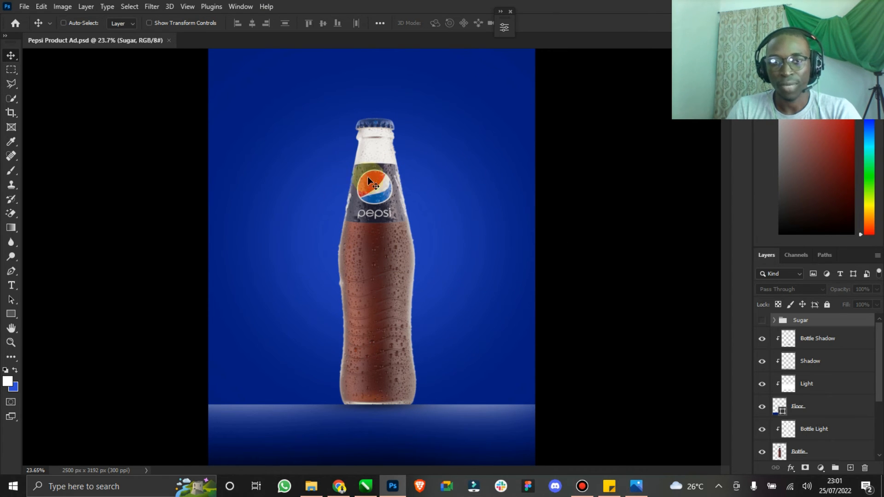
left_click(340, 486)
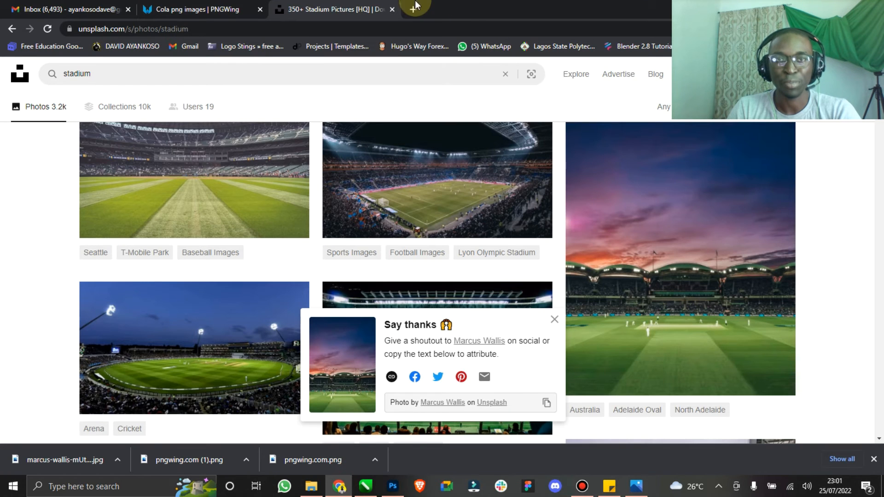
left_click(415, 9)
type("pepsi")
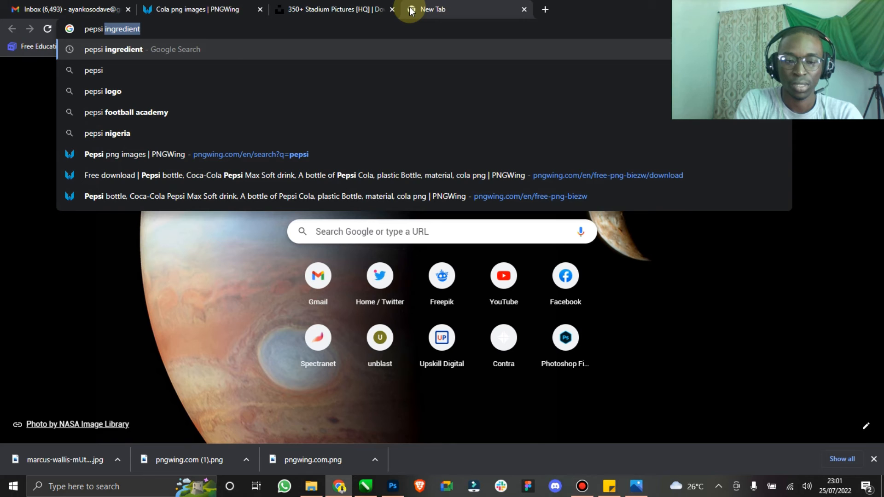
type(" slogan")
key("Return")
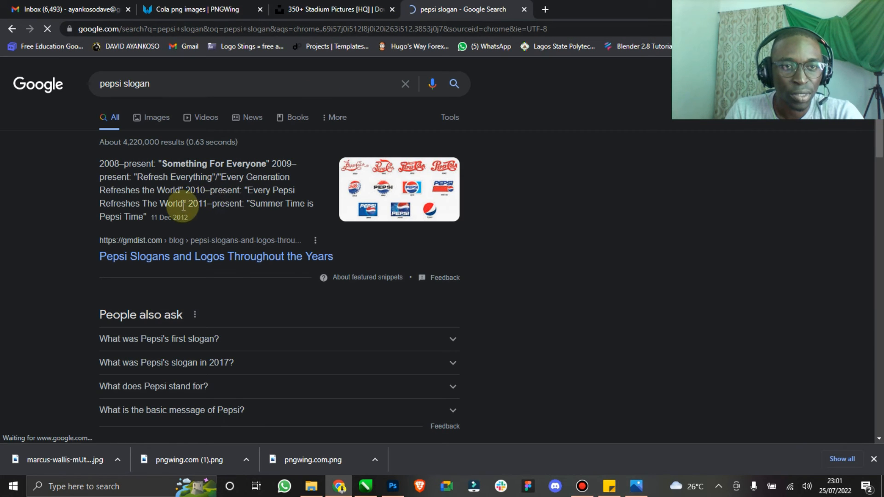
left_click(162, 121)
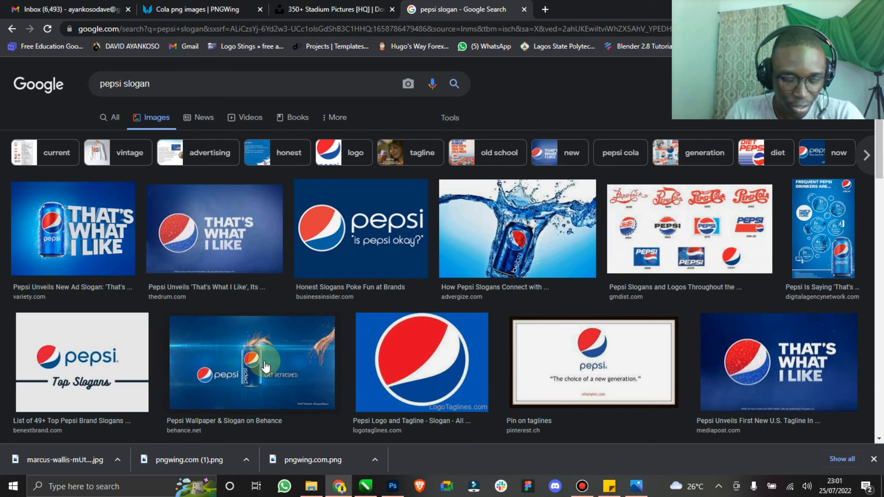
scroll(281, 352, "down", 5)
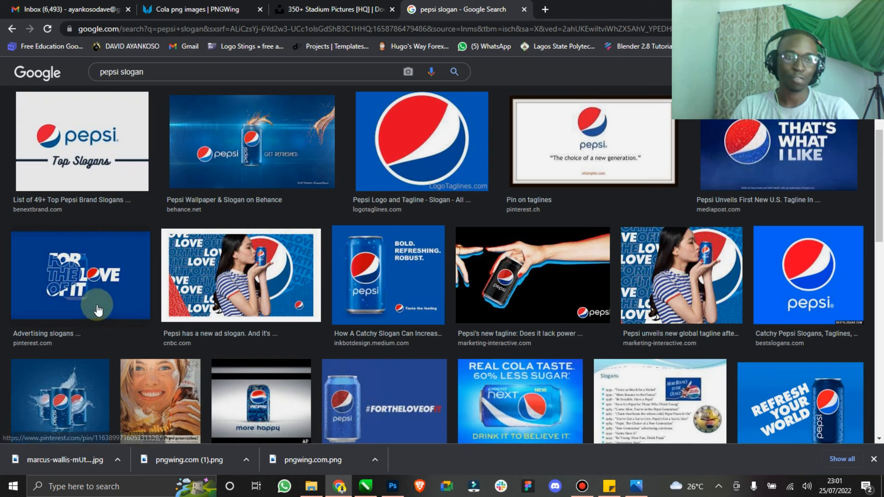
Step: Switch to Photoshop and add the text "FOR THE LOVE OF IT" on three lines beside the bottle neck, above the Bottle Shadow layer
left_click(393, 486)
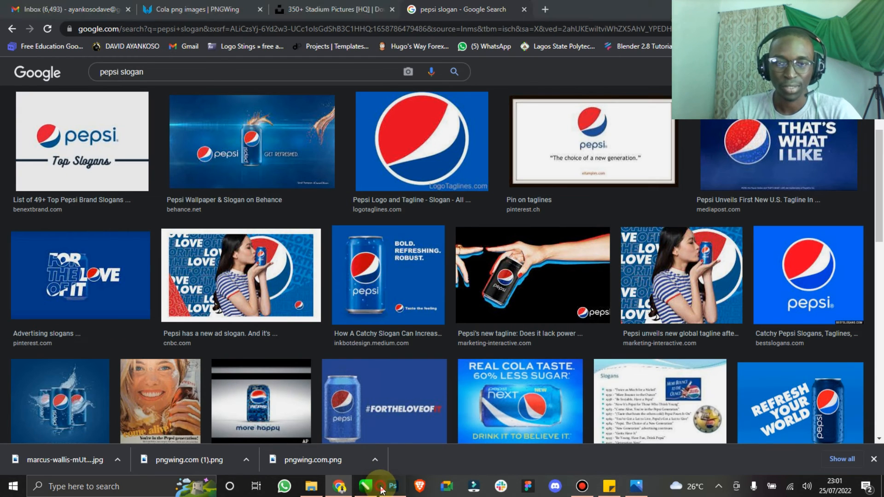
left_click(810, 337)
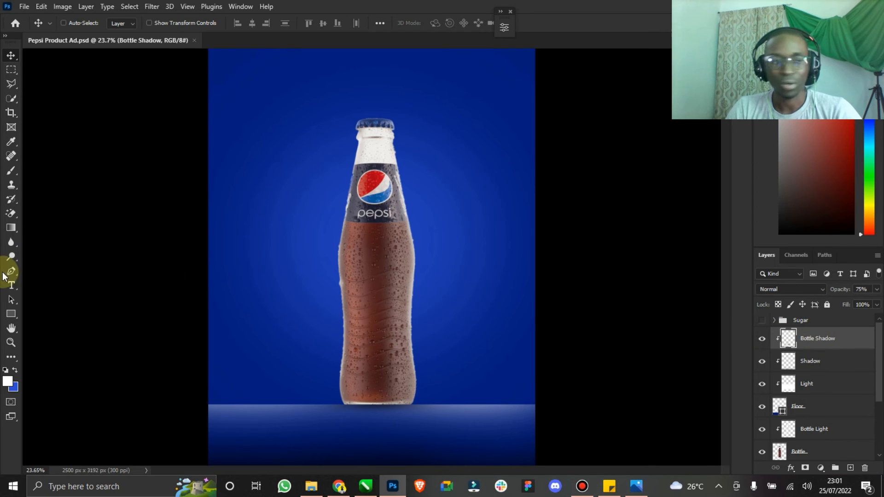
left_click(13, 286)
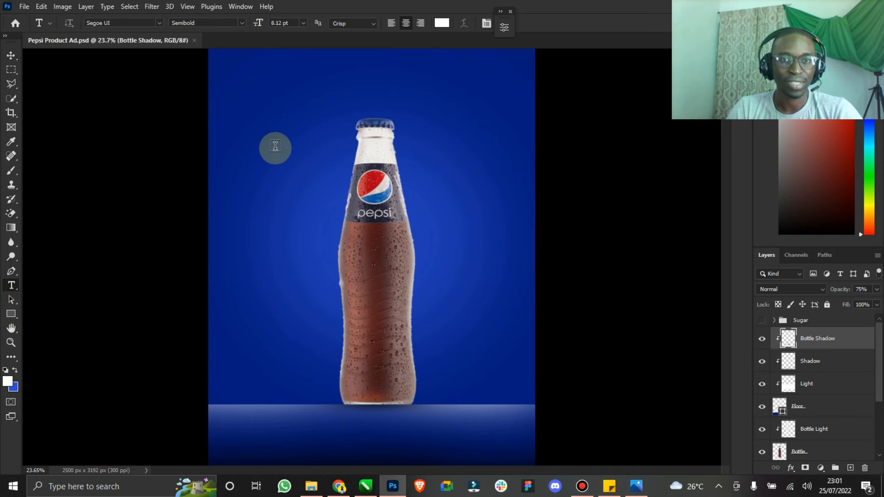
left_click(282, 148)
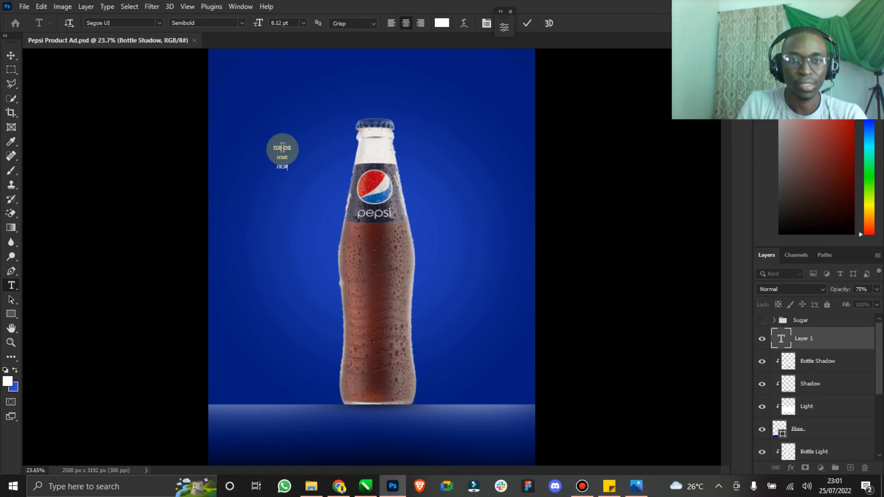
Step: Set the font of the whole slogan text to Fluffy Slacks BTN Regular
key("ctrl+a")
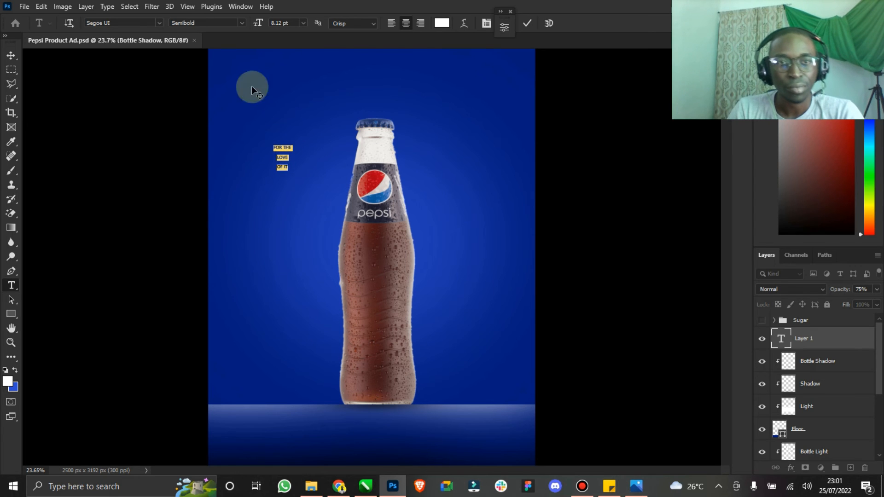
type("Y")
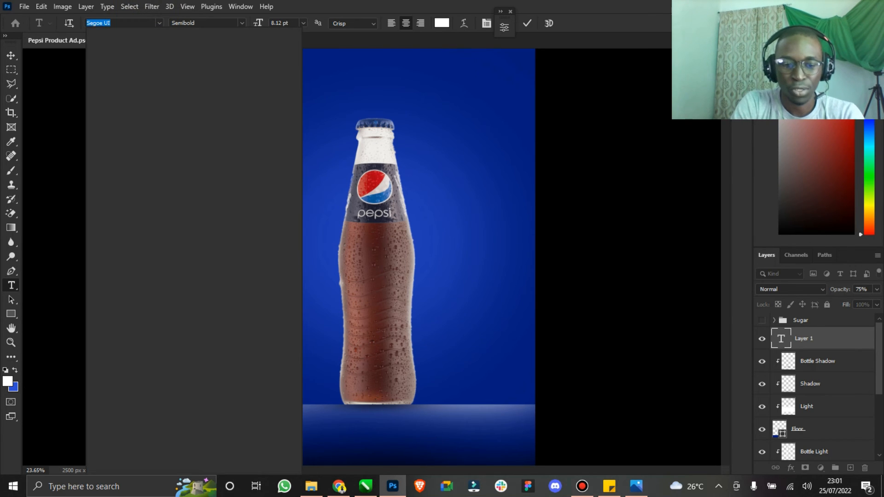
left_click(127, 21)
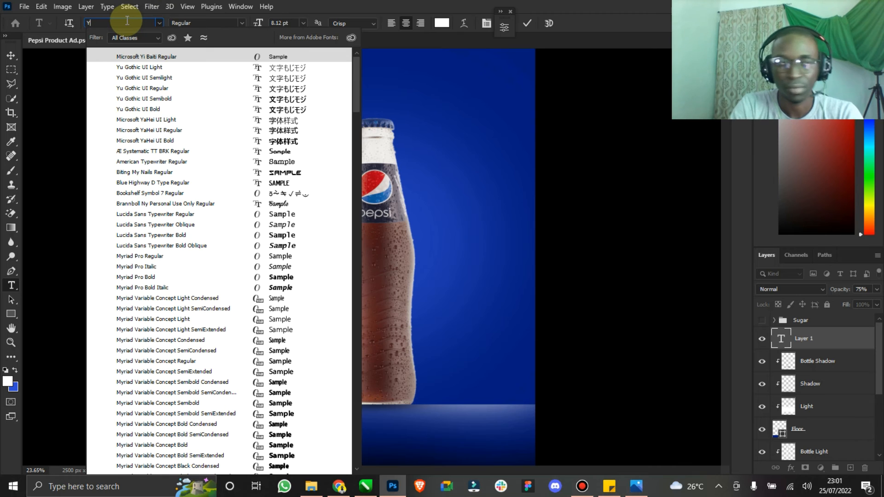
key("BackSpace")
type("FLUF")
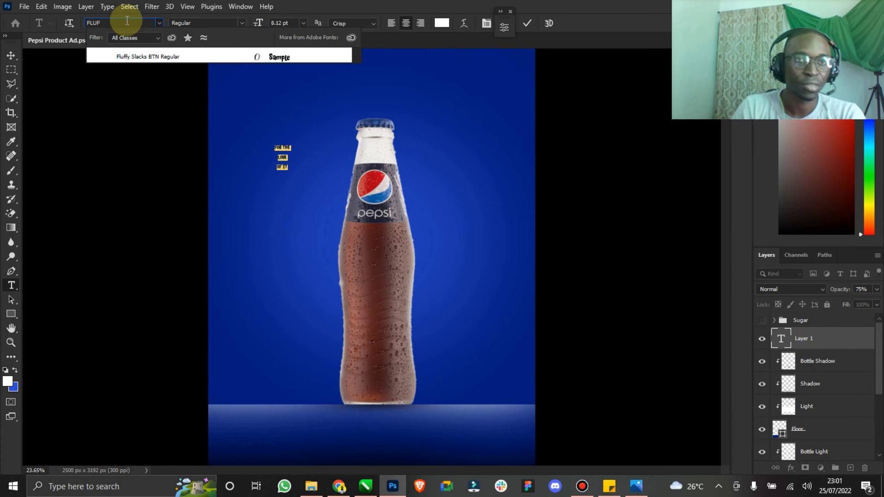
left_click(155, 56)
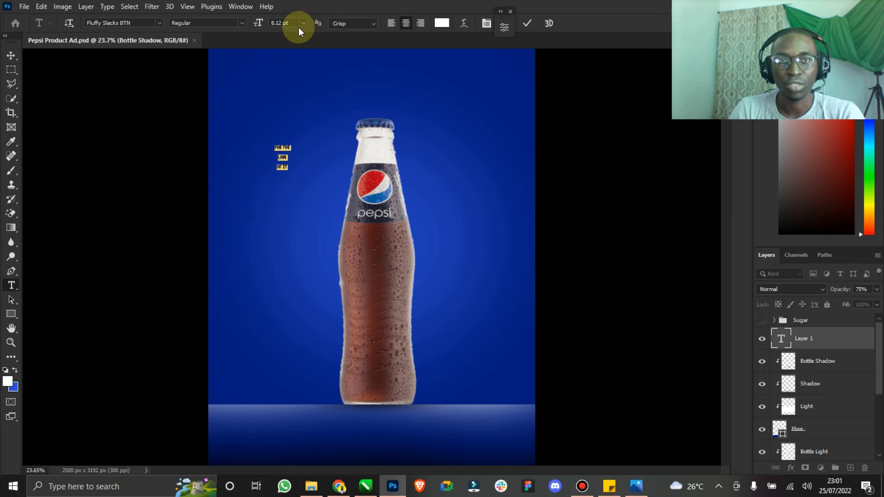
Step: Set the slogan text to 60 pt with 56 pt leading and left-align its three lines
left_click(485, 24)
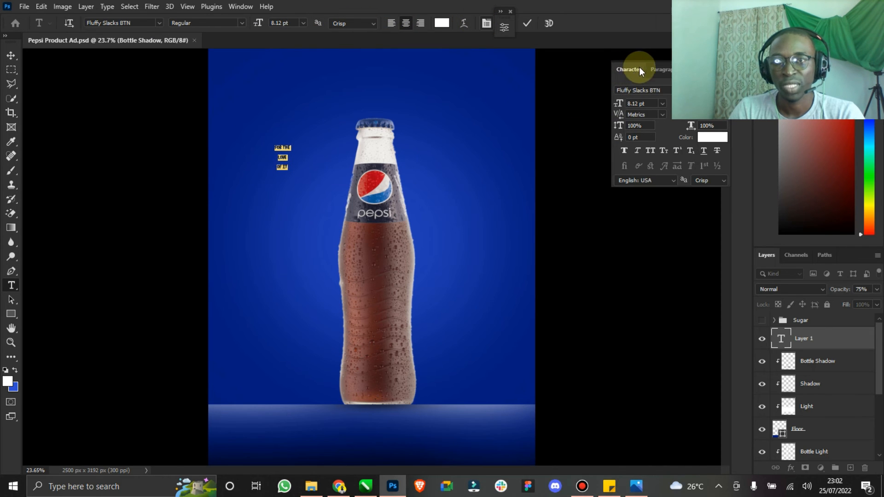
left_click_drag(631, 82, 662, 77)
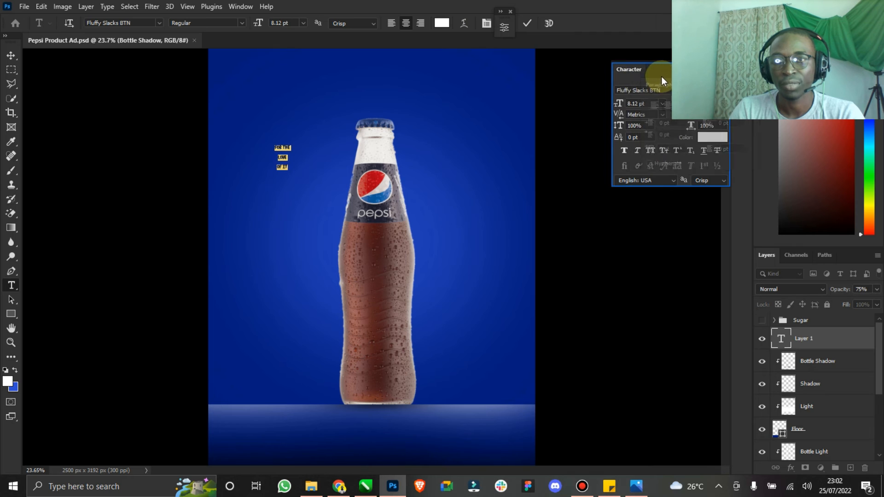
left_click(625, 73)
left_click_drag(620, 71, 566, 201)
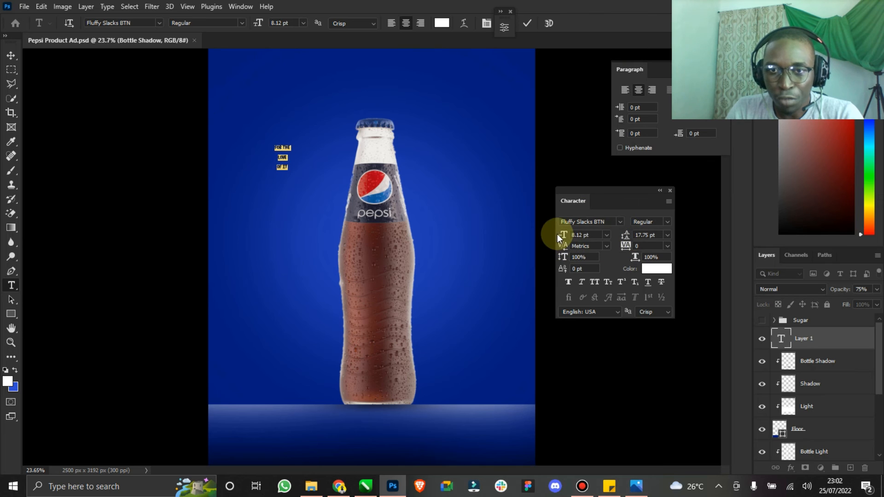
left_click_drag(565, 236, 644, 236)
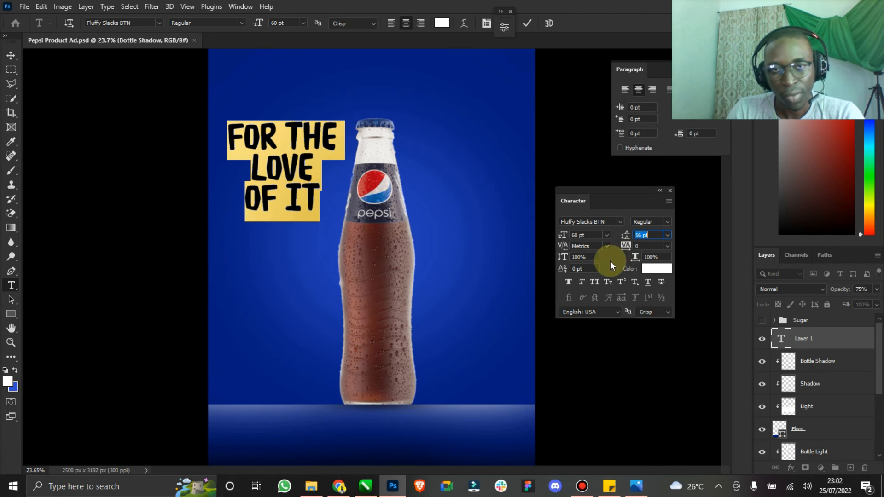
left_click(585, 290)
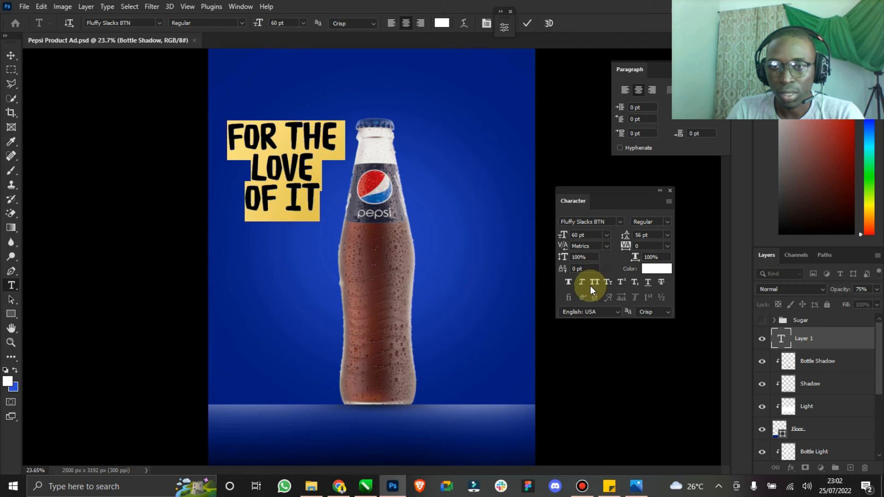
left_click(626, 90)
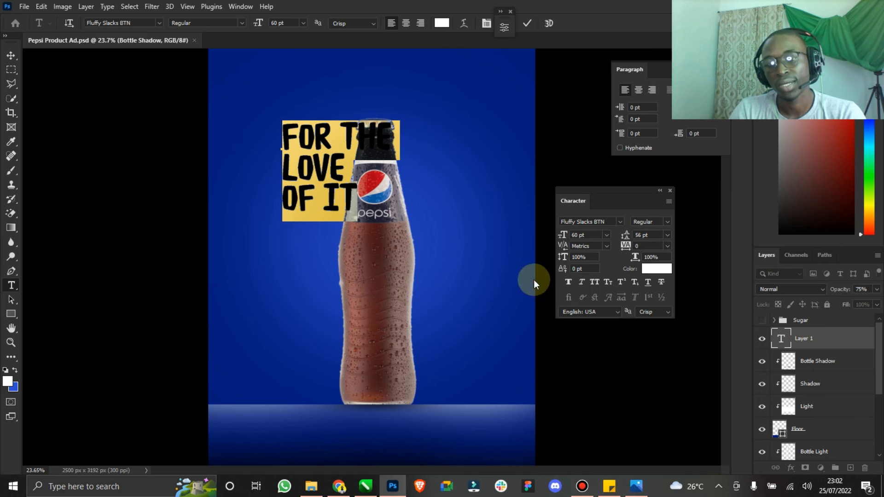
Step: Change the font of the slogan text to Bebas Kai Regular
left_click(582, 222)
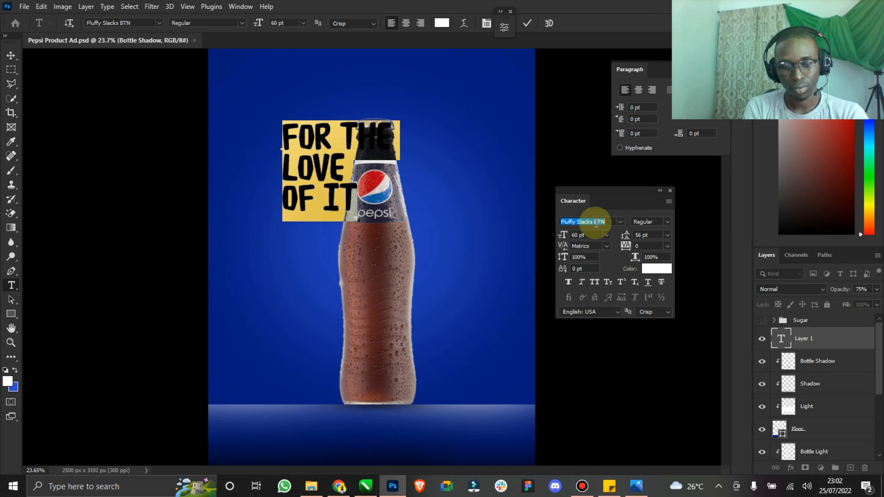
type("a")
key("BackSpace")
type("BEBA")
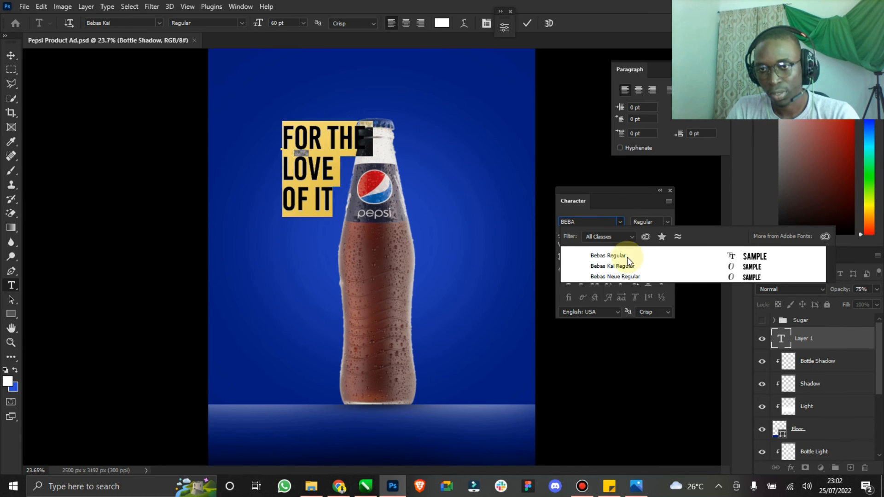
left_click(629, 268)
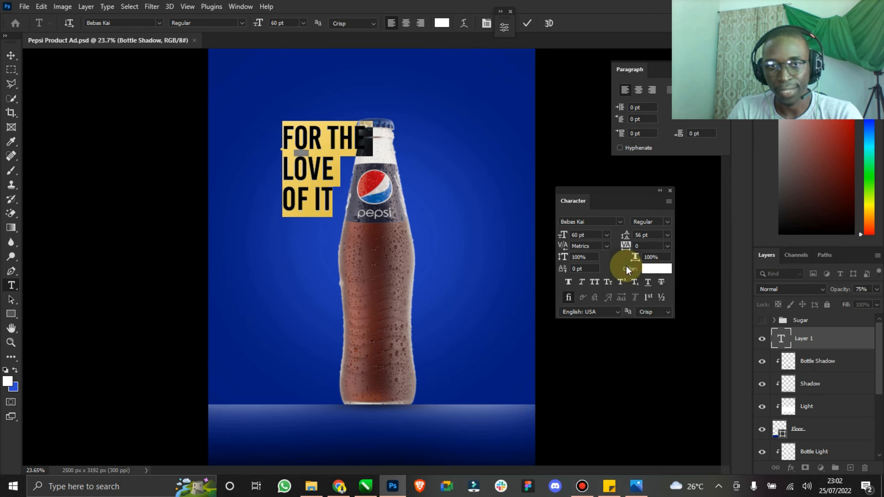
Step: Tighten the slogan's leading to 45 pt and apply faux bold to it
left_click_drag(625, 237, 620, 237)
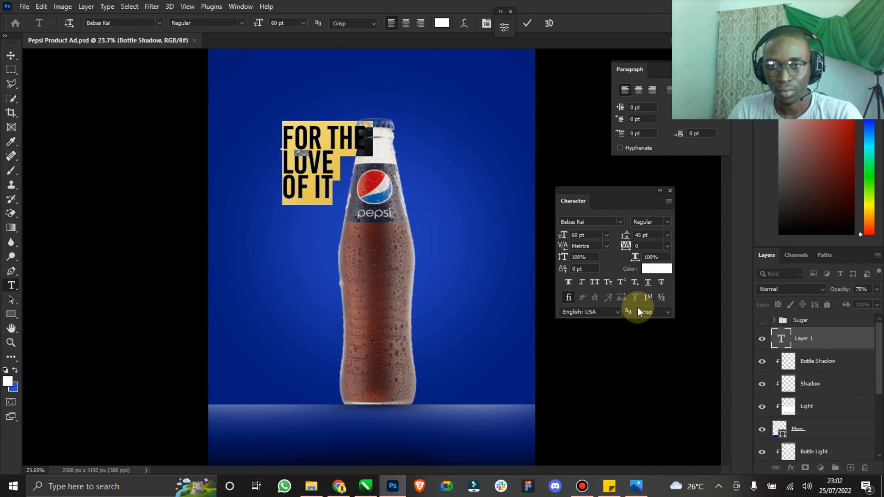
left_click(567, 282)
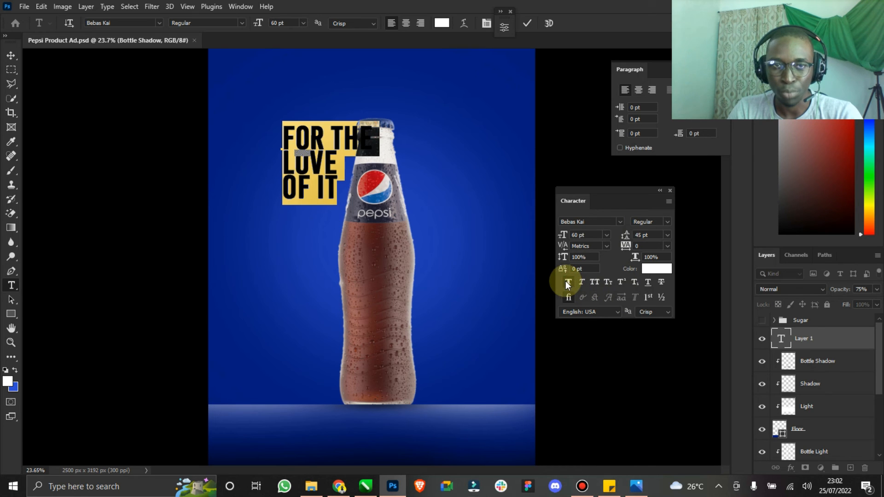
left_click(660, 191)
left_click(570, 191)
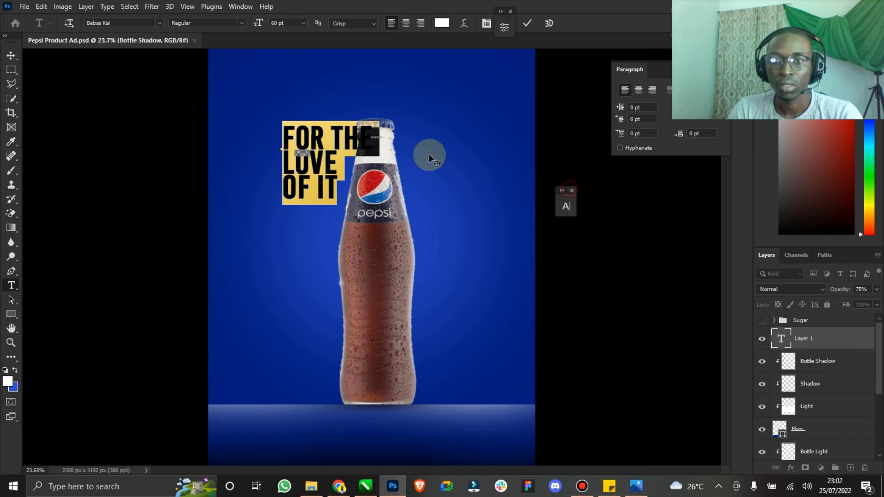
Step: Move the slogan off the bottle to the empty area up and left of the cap, and close the paragraph settings
left_click(9, 52)
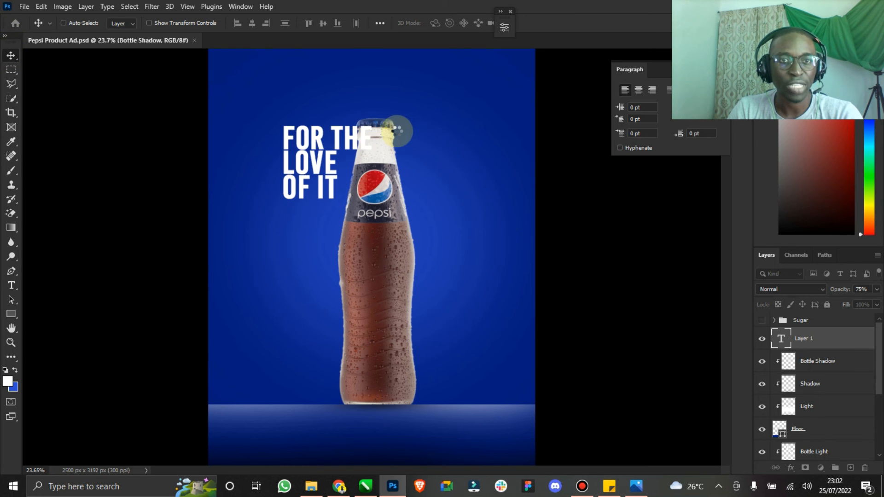
left_click_drag(340, 137, 304, 108)
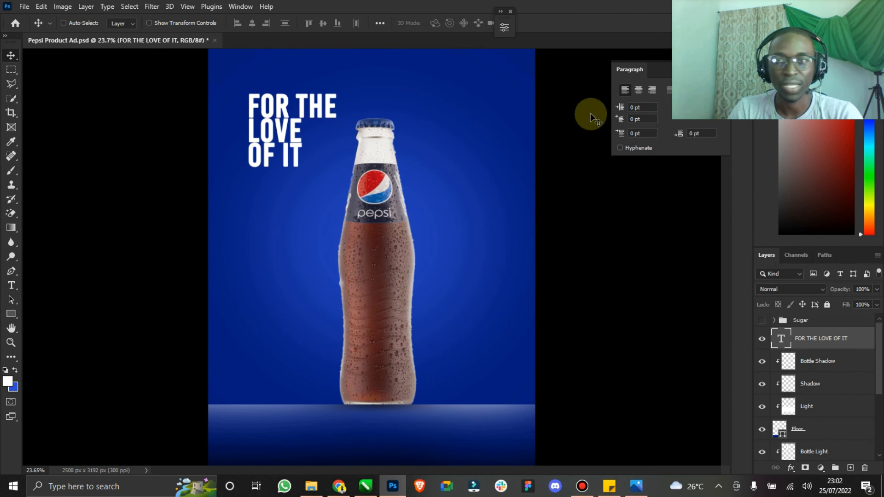
left_click_drag(655, 75, 571, 113)
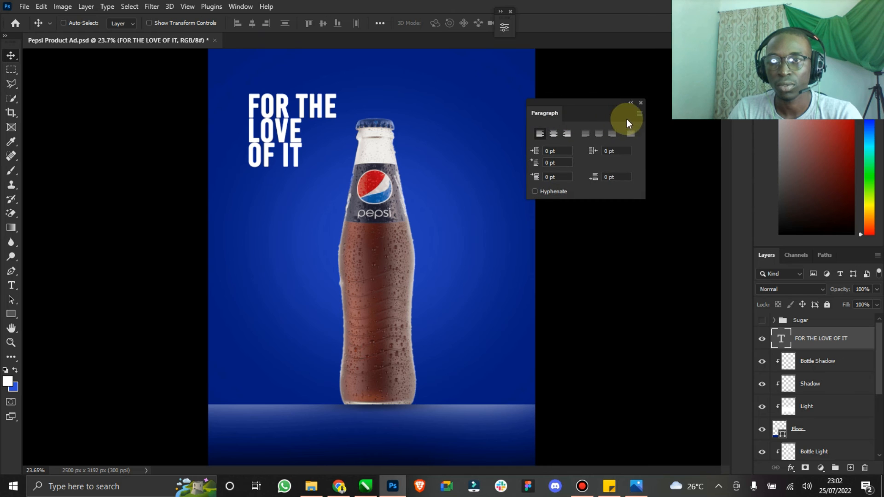
left_click(642, 98)
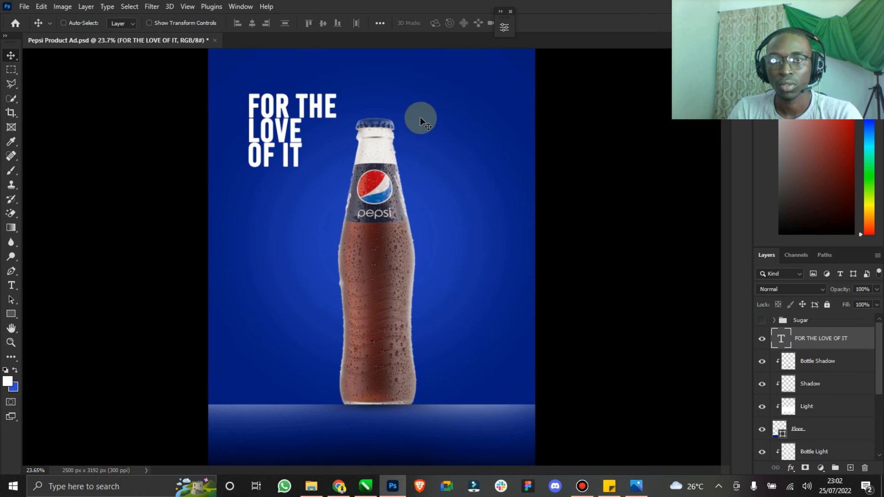
Step: Increase the leading of the whole slogan text to 57 pt and commit the text edit
double_click(774, 335)
left_click(505, 28)
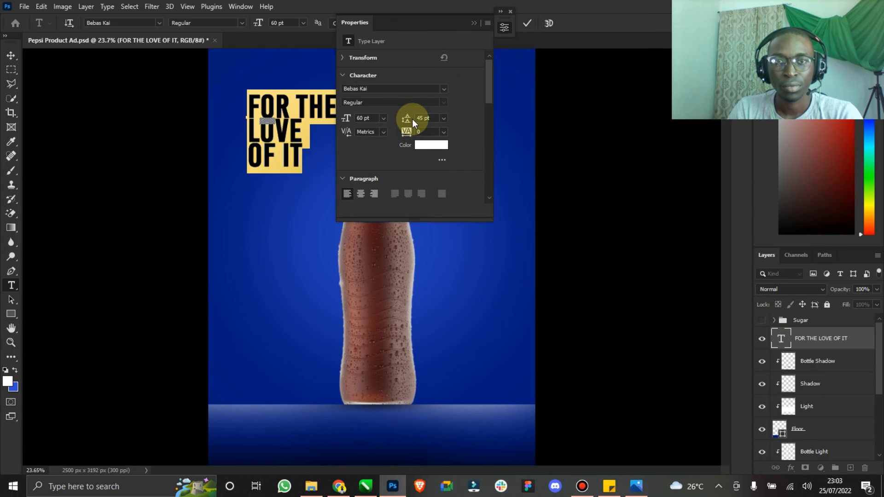
left_click_drag(406, 120, 413, 121)
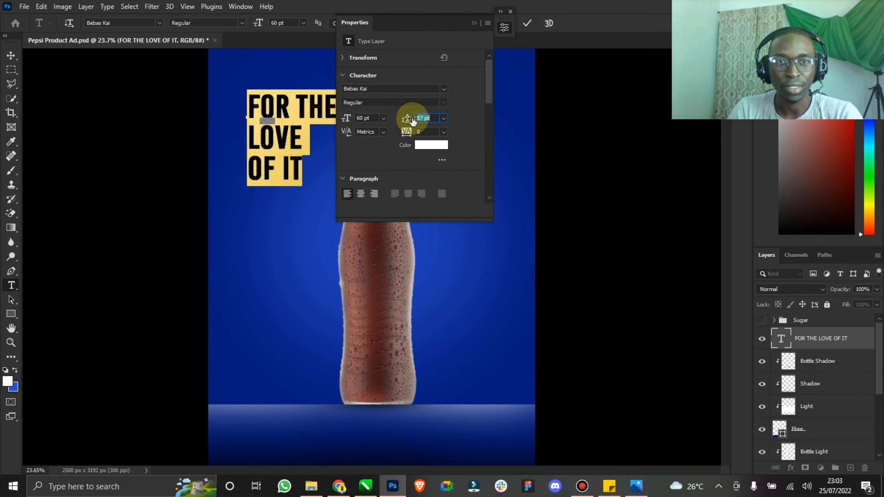
left_click(477, 22)
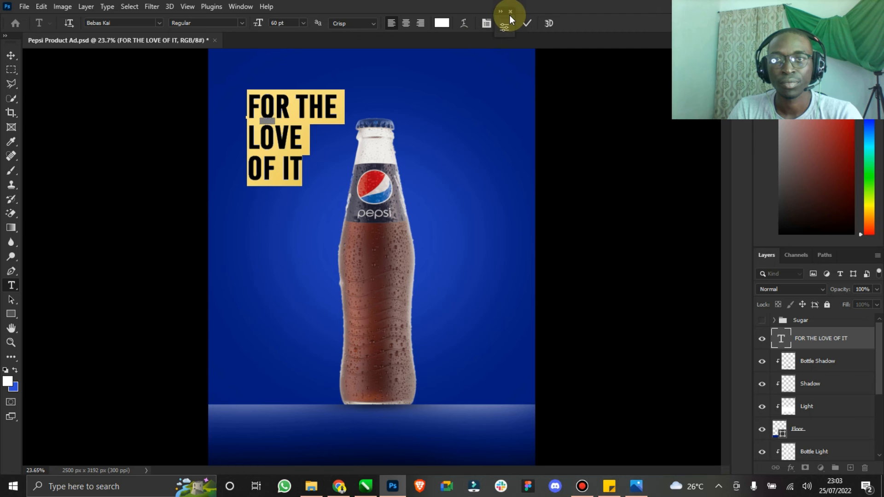
left_click(9, 56)
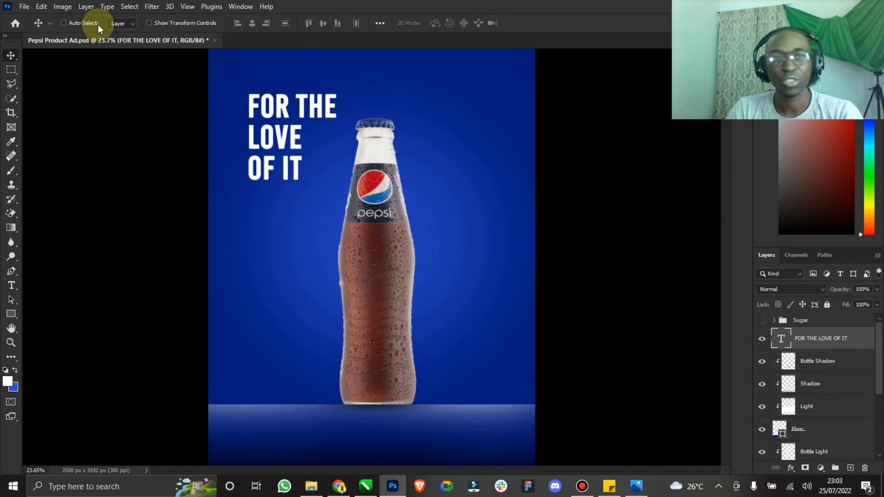
Step: Scale the slogan proportionally to about 56.30% and place it in the upper-left corner of the poster
left_click(152, 22)
left_click_drag(335, 182, 263, 106)
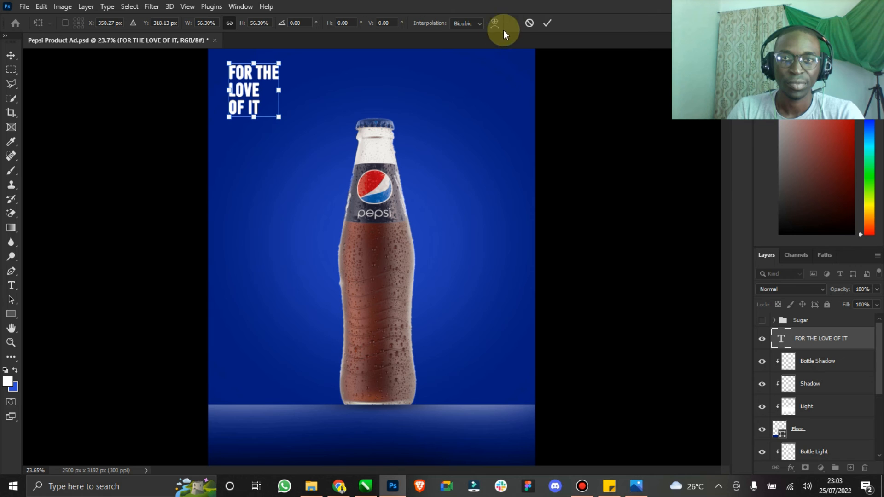
left_click(548, 23)
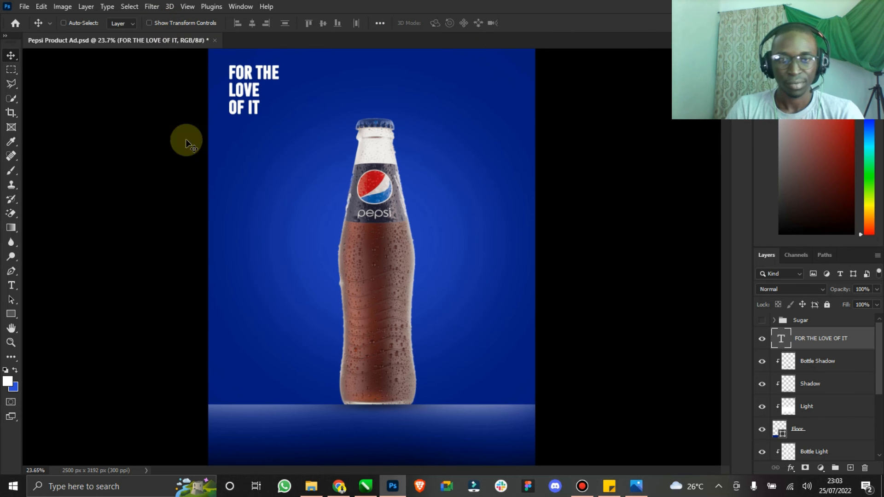
Step: Switch to Chrome and search Google Images for "pepsi LOGO png"
left_click(339, 487)
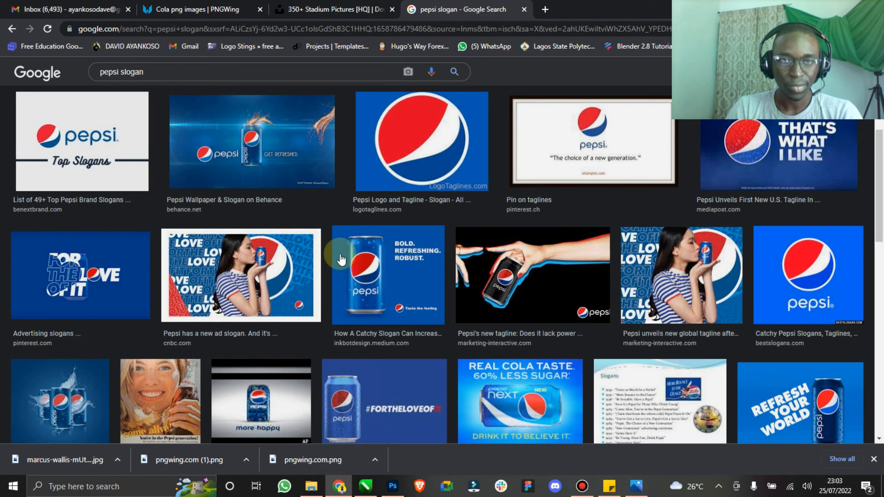
double_click(119, 74)
type("LOGO")
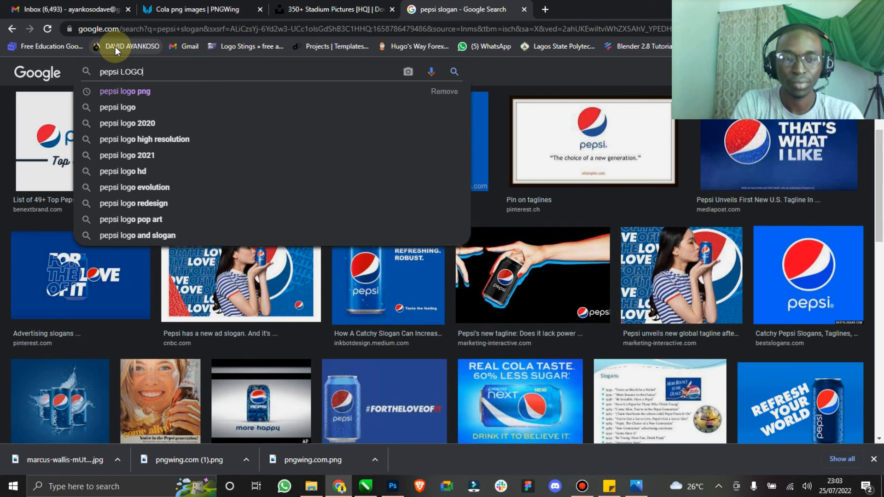
type(" pong")
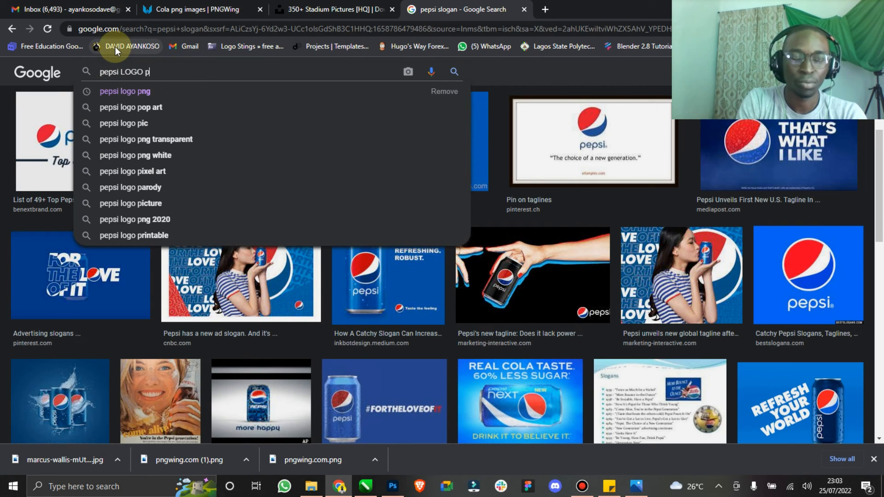
key("Return")
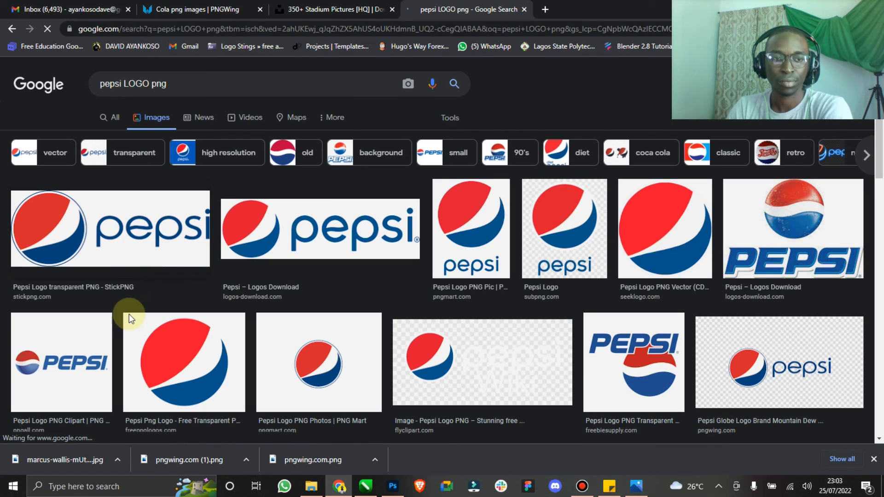
Step: Open the Free PNG Logos image of the round Pepsi globe in a new tab and download its HD PNG
left_click(187, 353)
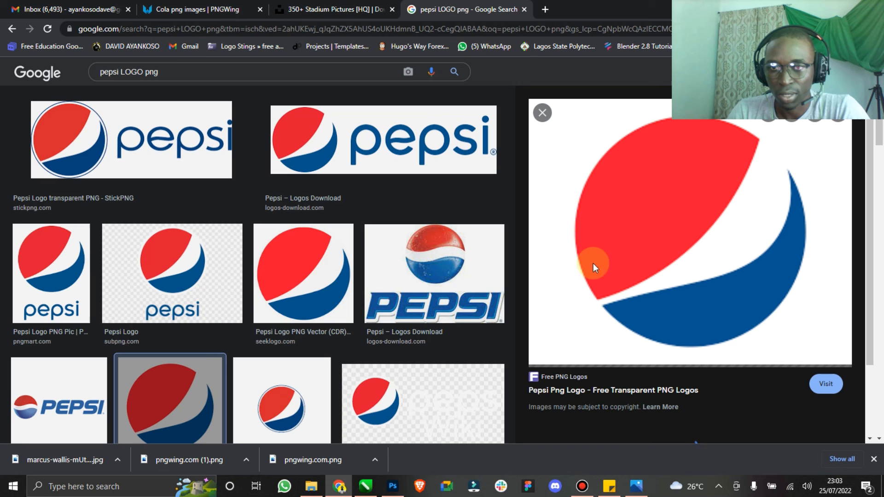
right_click(640, 223)
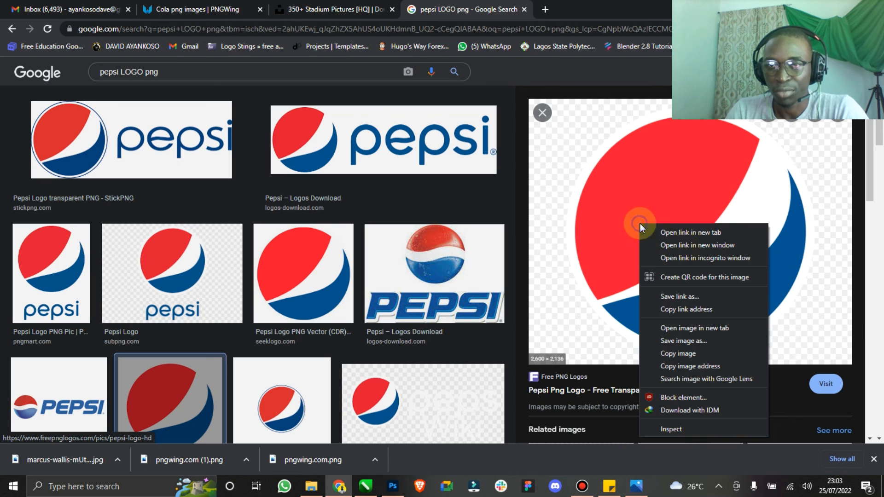
left_click(691, 328)
left_click(584, 4)
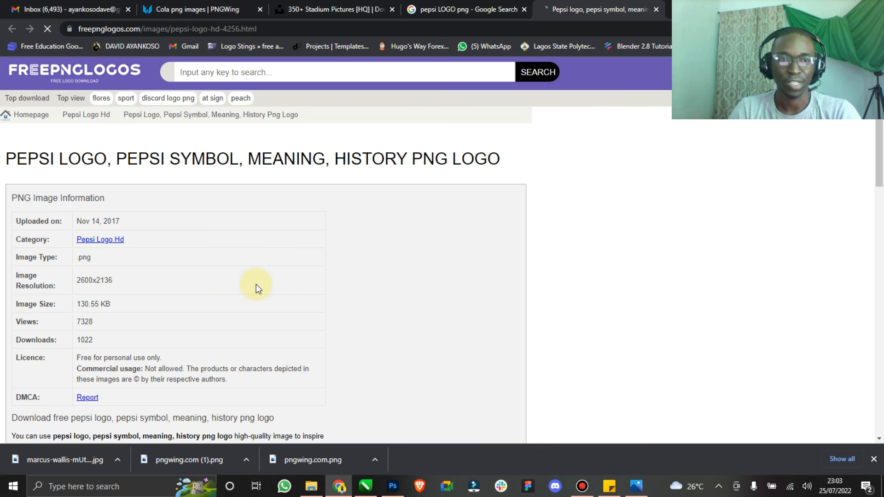
scroll(256, 284, "down", 8)
left_click(122, 278)
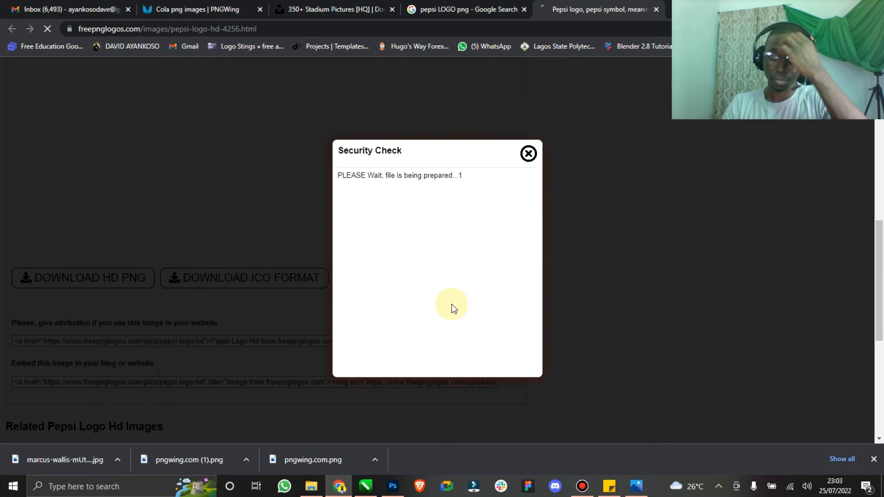
left_click(426, 337)
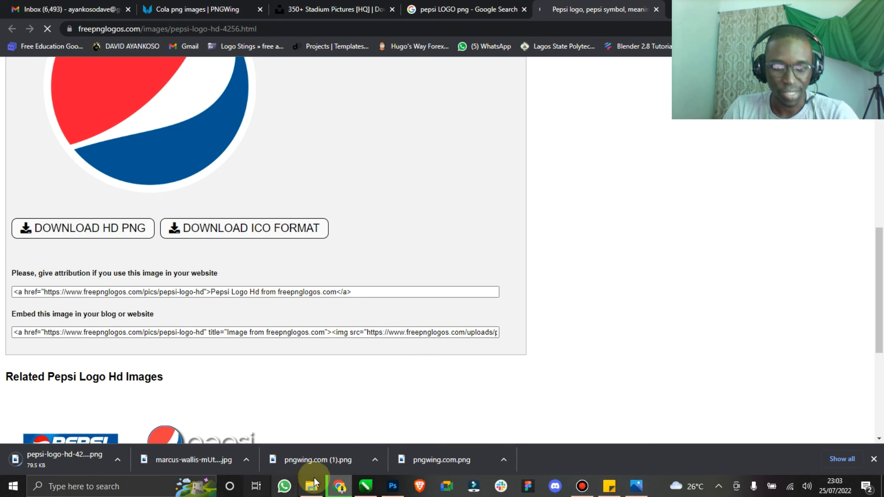
Step: Place pepsi-logo-hd-4256 from the Downloads folder into the Photoshop poster, scaled to about 1.95% in the lower-right corner of the floor
left_click(310, 487)
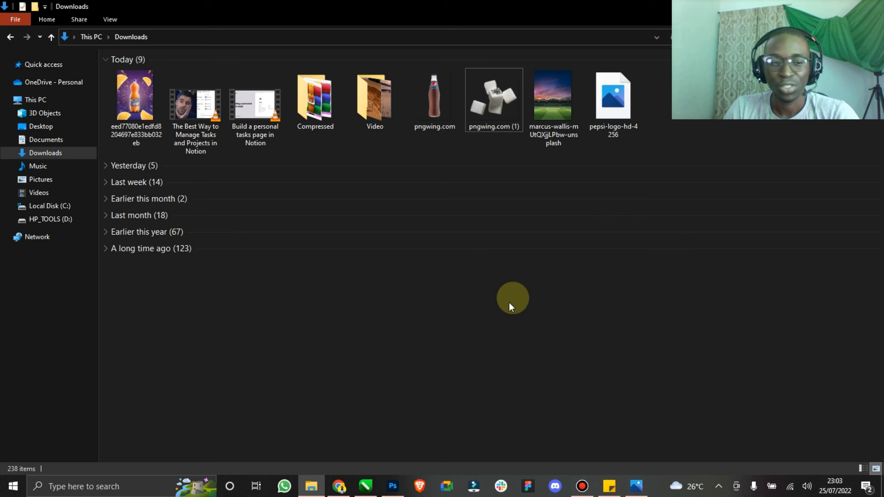
left_click_drag(612, 132, 455, 350)
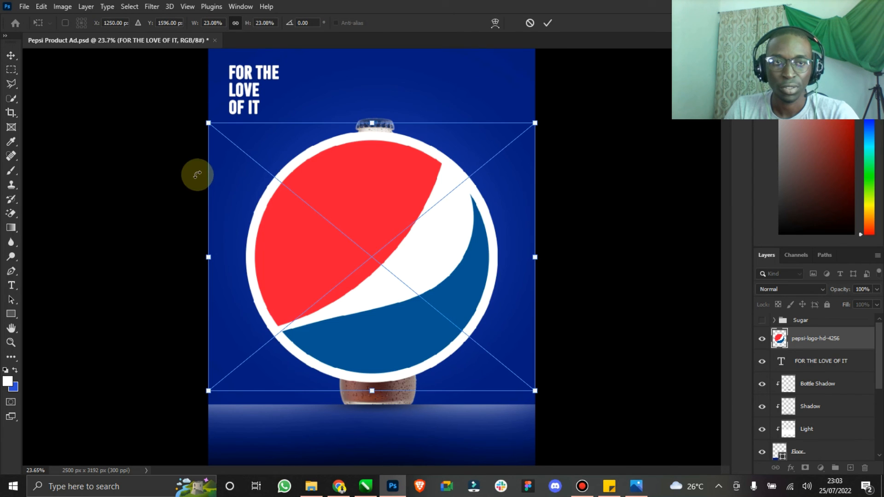
left_click_drag(209, 127, 506, 444)
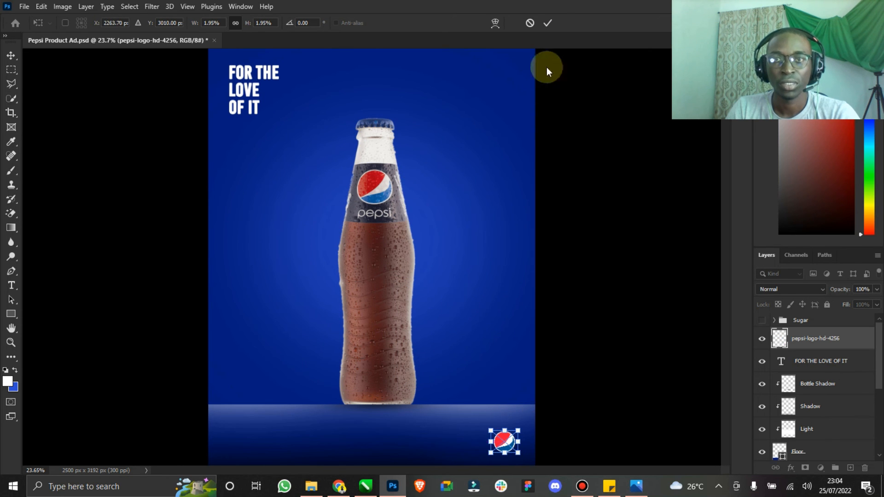
left_click(548, 23)
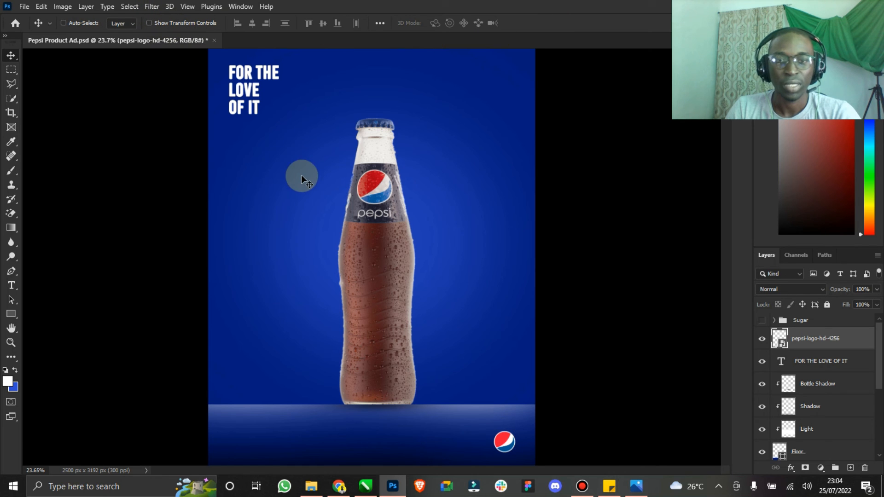
Step: Enlarge the FOR THE LOVE OF IT slogan proportionally to about 548.07% so it spans most of the poster above the floor
left_click(837, 360)
left_click_drag(257, 109, 267, 129)
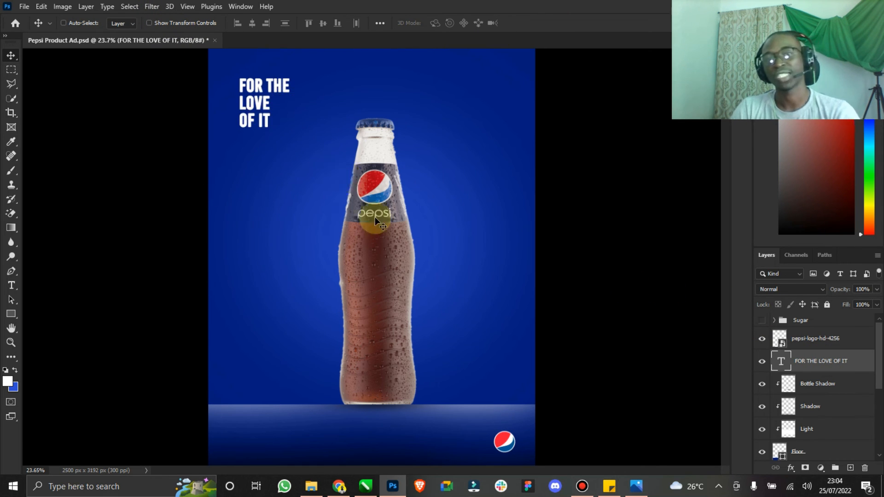
left_click(149, 22)
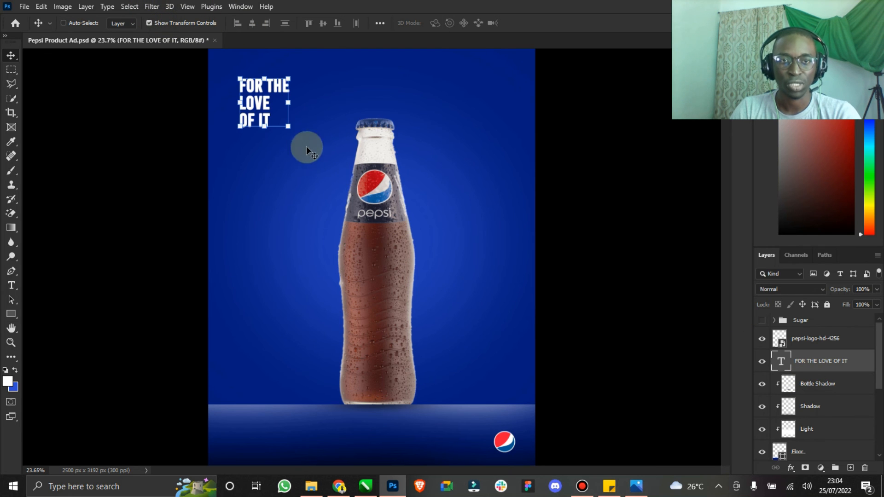
left_click_drag(287, 127, 461, 129)
left_click(546, 23)
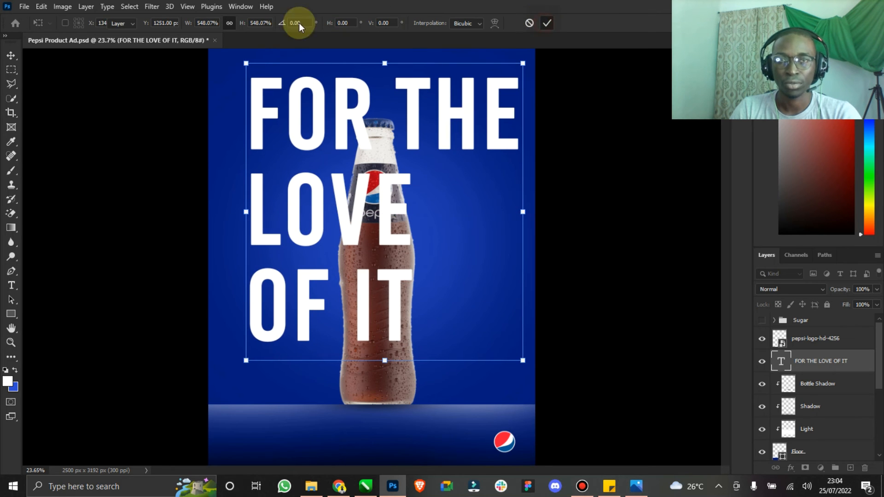
key("Return")
Step: Place the slogan layer behind the bottle, directly above BG Light, and set its blend mode to Overlay
left_click(846, 368)
left_click_drag(847, 372, 825, 435)
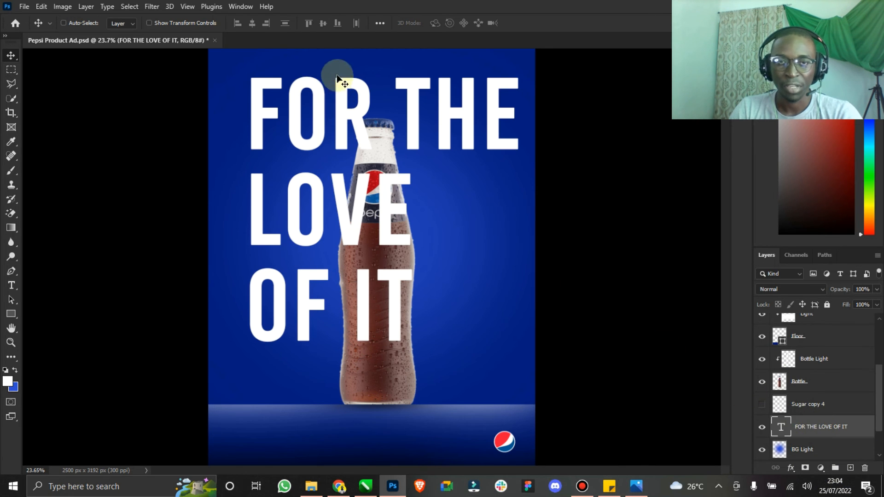
left_click_drag(427, 106, 415, 114)
left_click(829, 291)
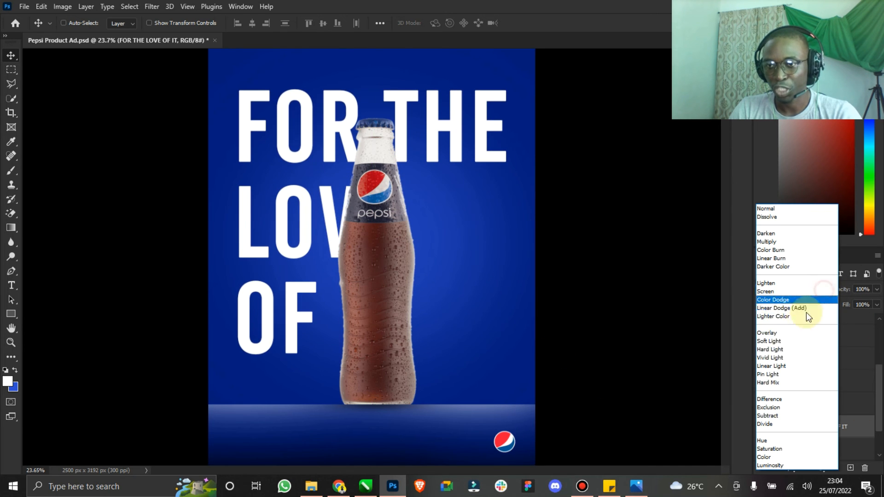
left_click(780, 332)
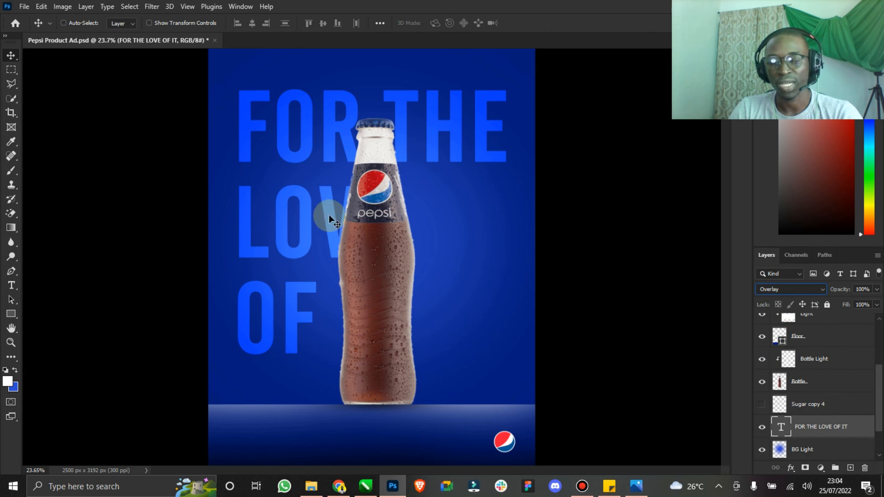
Step: Scale the three-line slogan proportionally down to about 80.22%
left_click(177, 23)
left_click_drag(504, 92, 447, 115)
left_click_drag(179, 390, 236, 330)
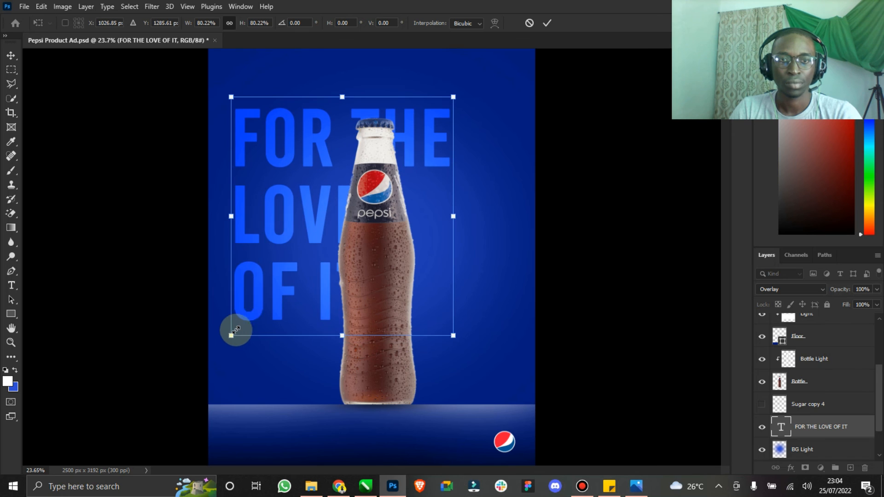
left_click(546, 24)
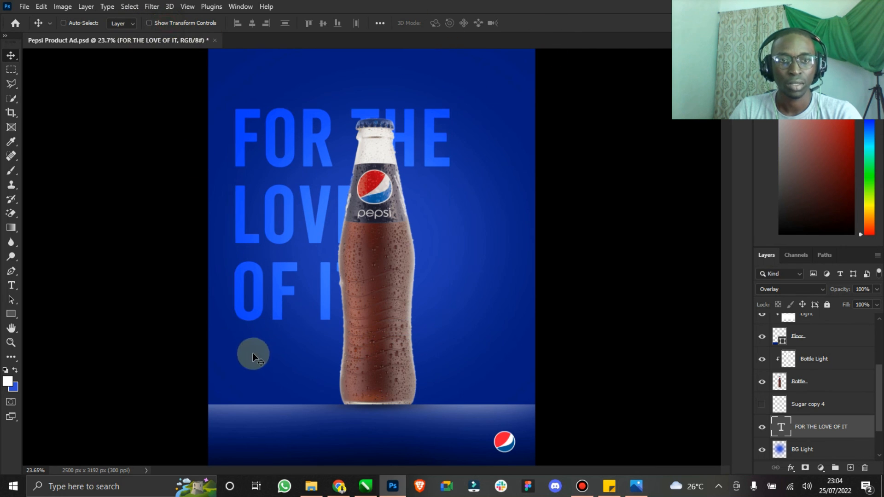
Step: Rearrange the slogan text into two lines by joining OF IT to the LOVE line
double_click(779, 423)
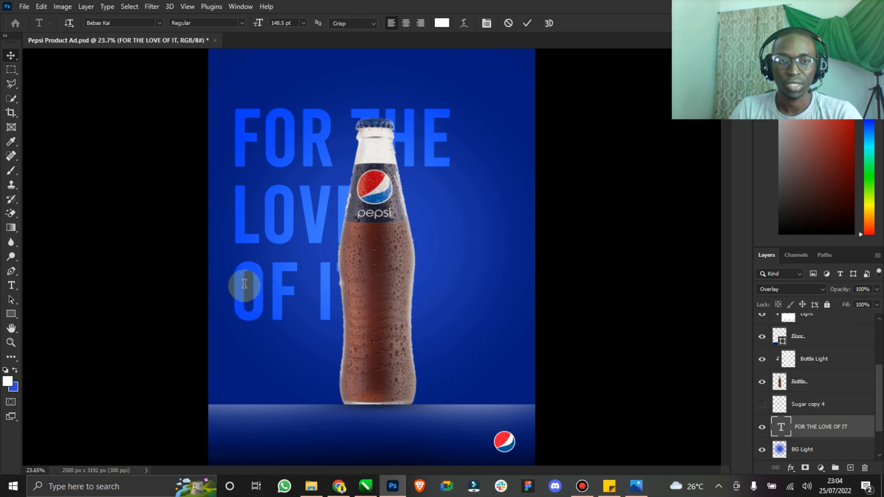
left_click(244, 284)
key("BackSpace")
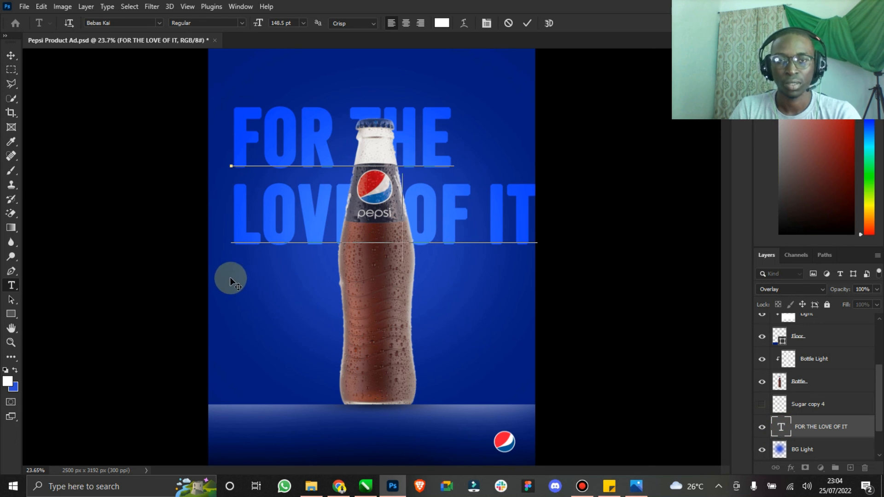
key("BackSpace")
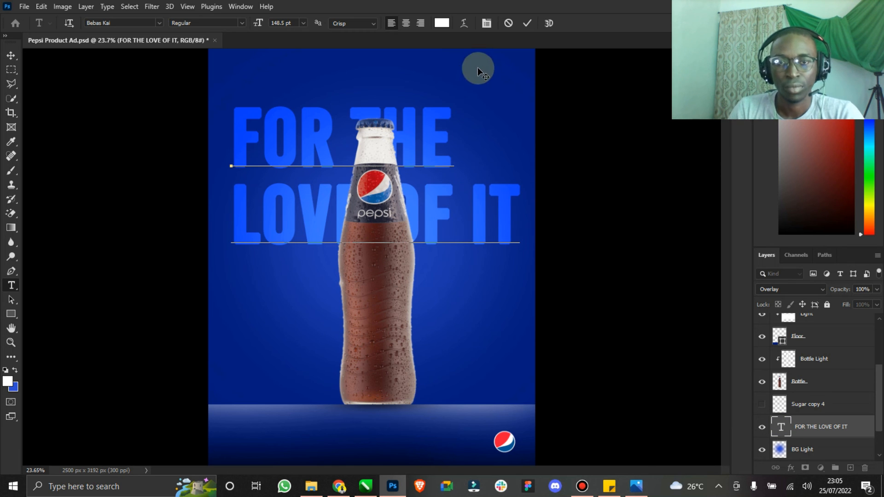
left_click(528, 24)
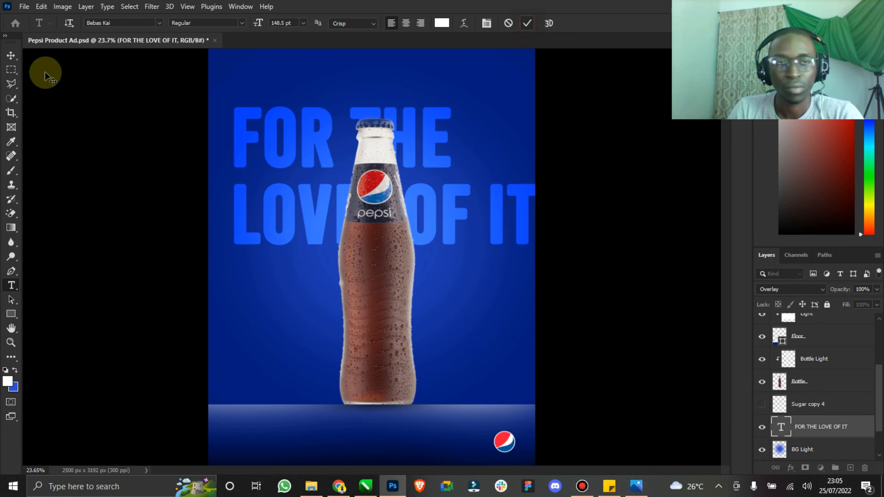
Step: Scale the two-line slogan to about 90.63%, centre it horizontally behind the upper bottle, and save the document
key("v")
left_click(149, 22)
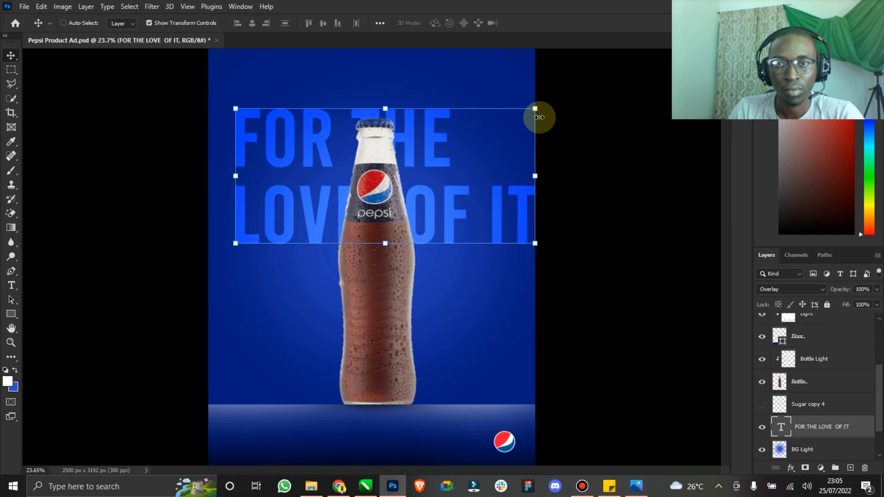
left_click_drag(535, 109, 458, 122)
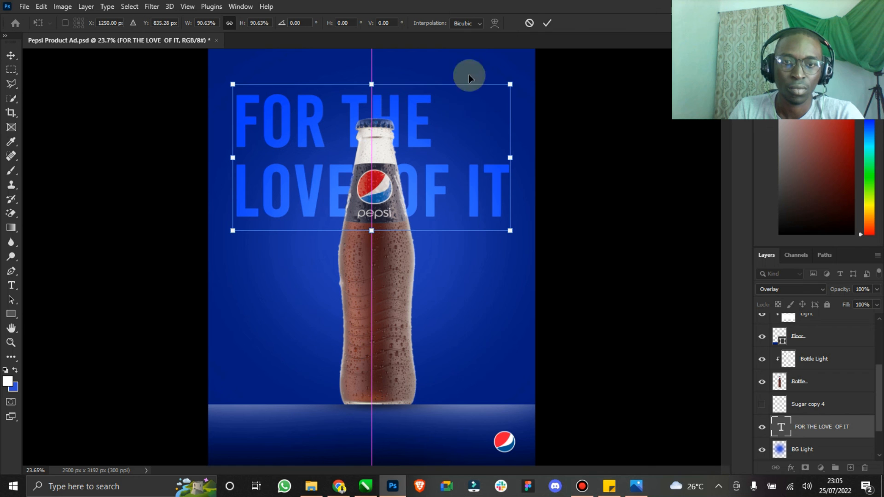
left_click(548, 22)
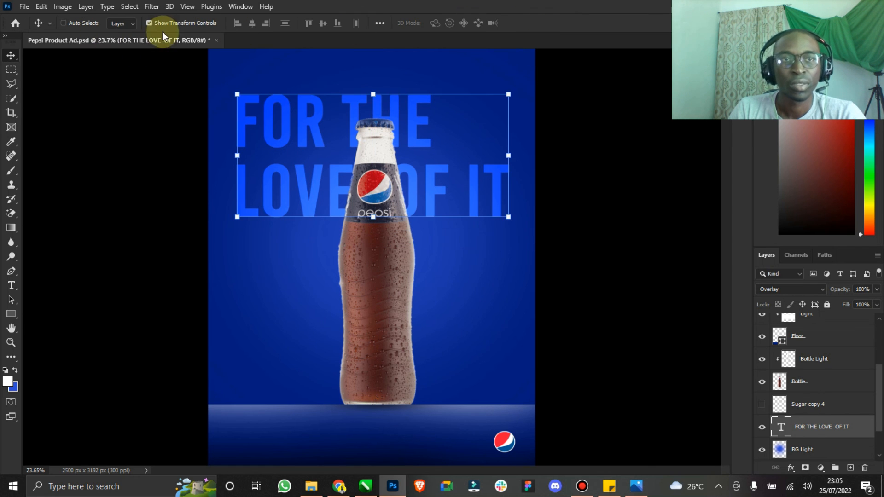
left_click(172, 27)
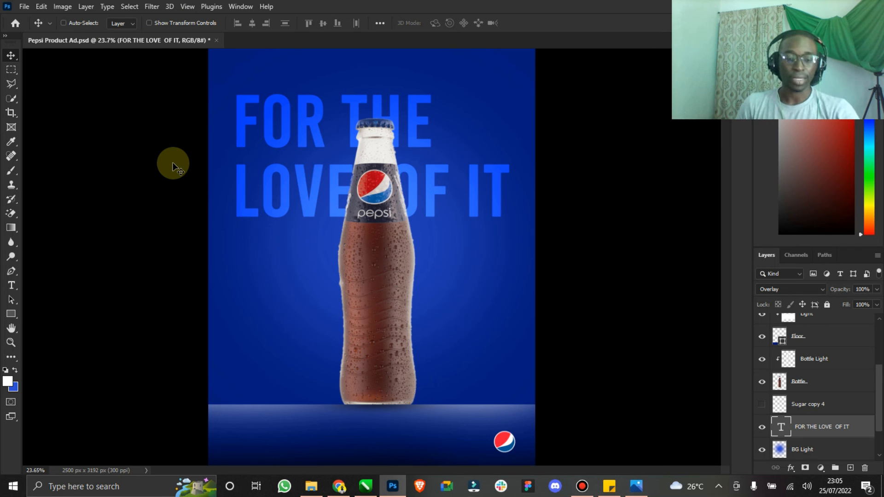
key("ctrl+s")
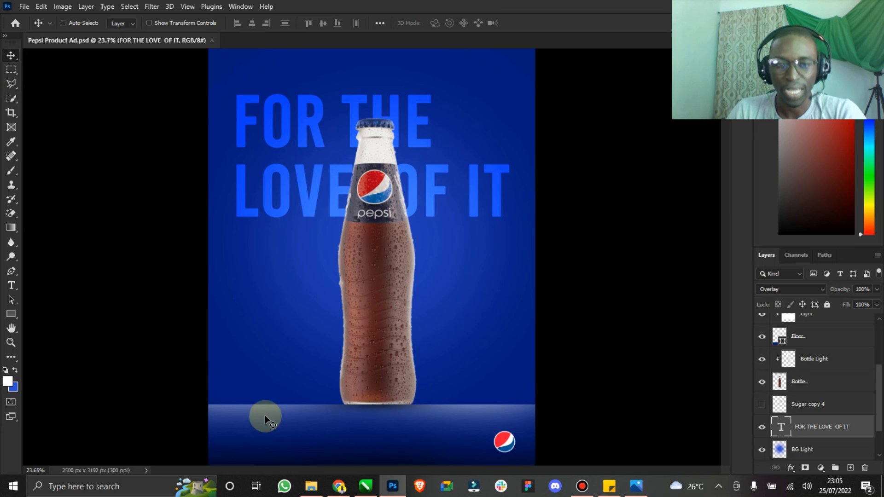
Step: Make the Sugar group and the Sugar copy 4 layer visible again
left_click(11, 342)
left_click_drag(480, 246, 458, 239)
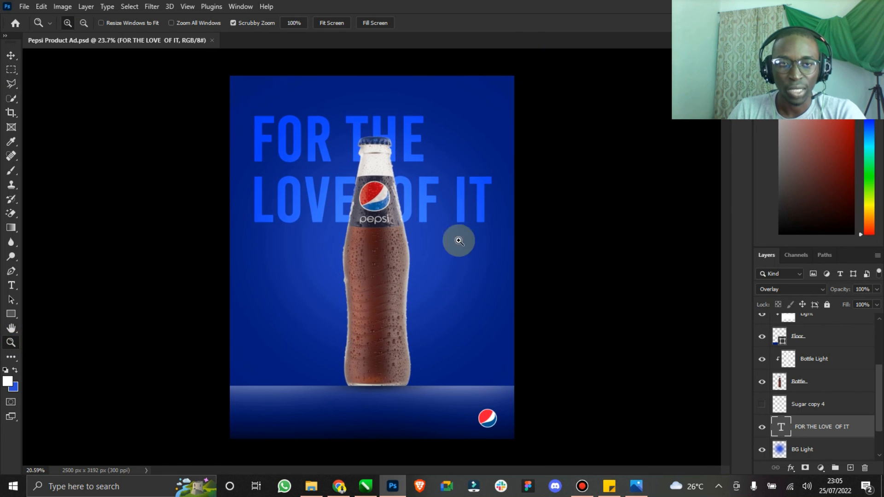
left_click(11, 56)
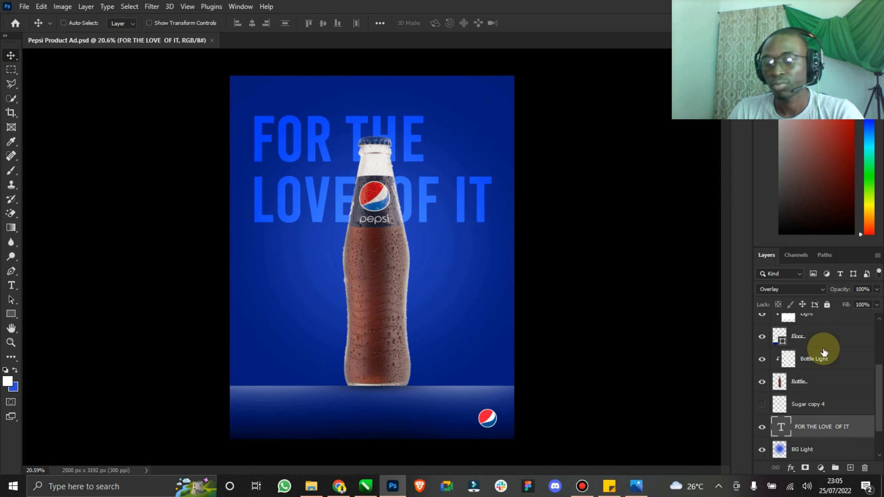
scroll(828, 350, "up", 3)
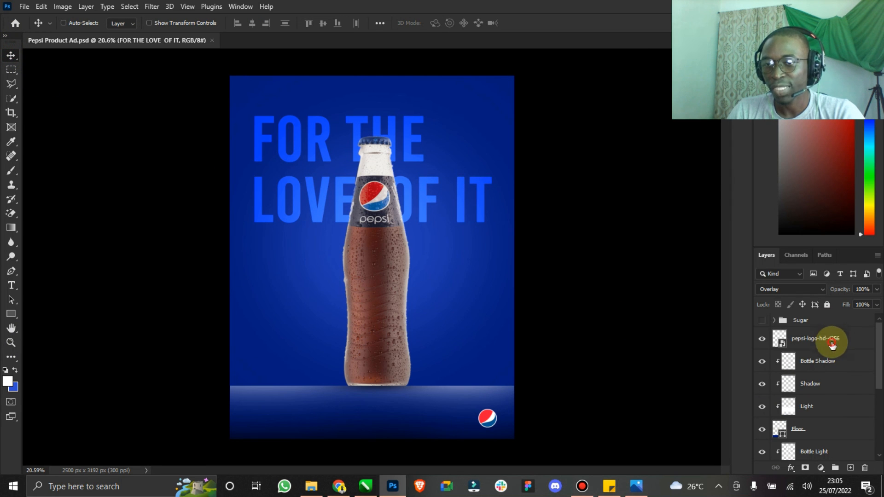
left_click(832, 345)
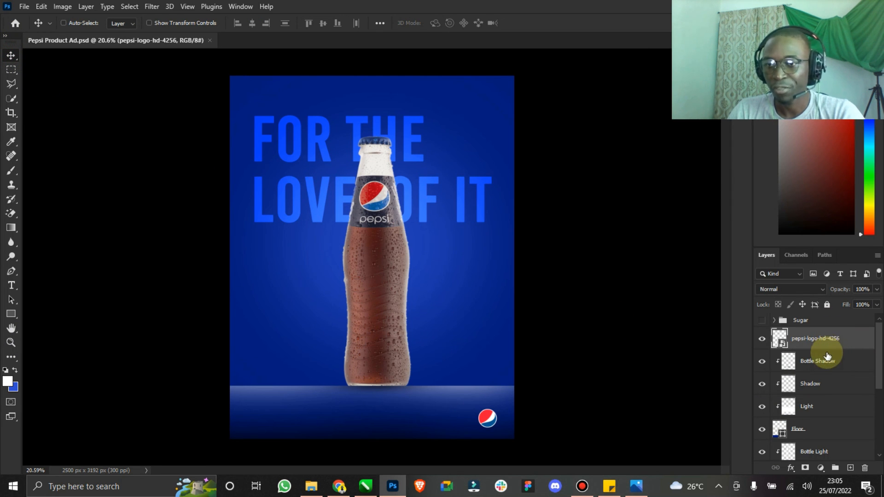
scroll(831, 355, "down", 3)
scroll(829, 372, "up", 3)
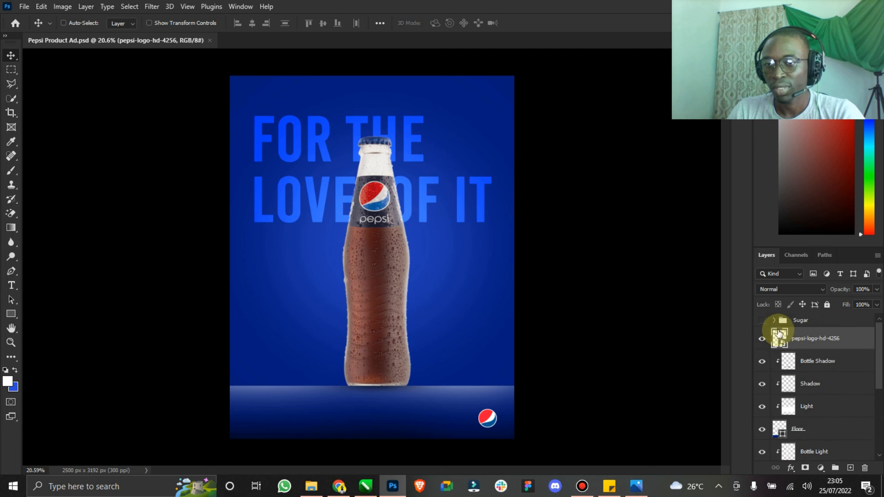
left_click(762, 321)
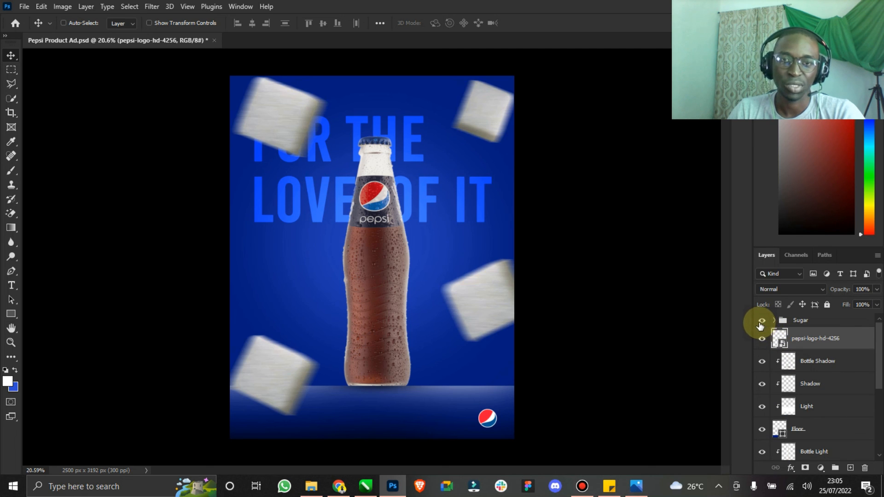
scroll(768, 364, "down", 3)
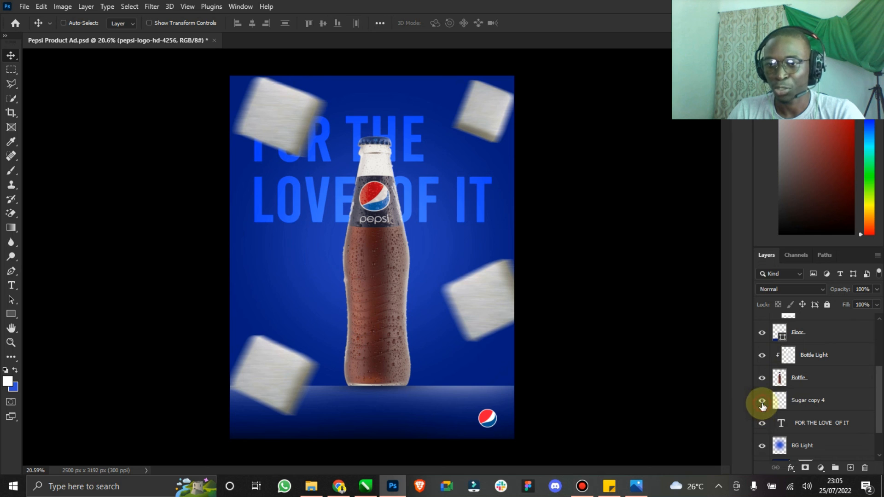
left_click(762, 401)
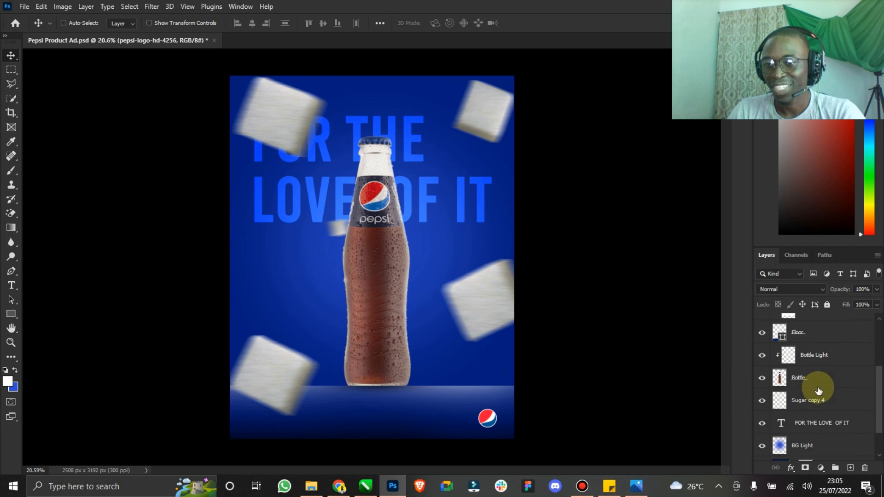
Step: Reposition the slogan between the upper sugar cubes and scale it proportionally to about 76.47%
left_click(466, 205, "ctrl")
left_click_drag(467, 208, 455, 235)
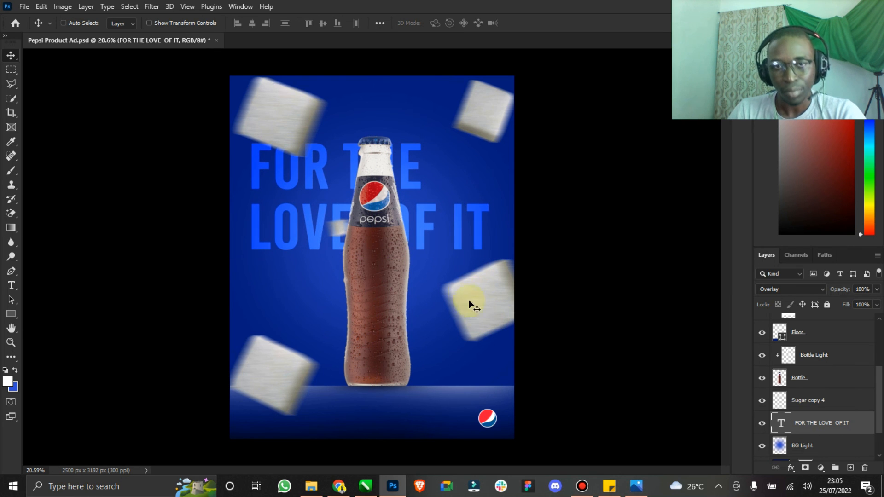
left_click_drag(438, 217, 451, 184)
left_click(197, 26)
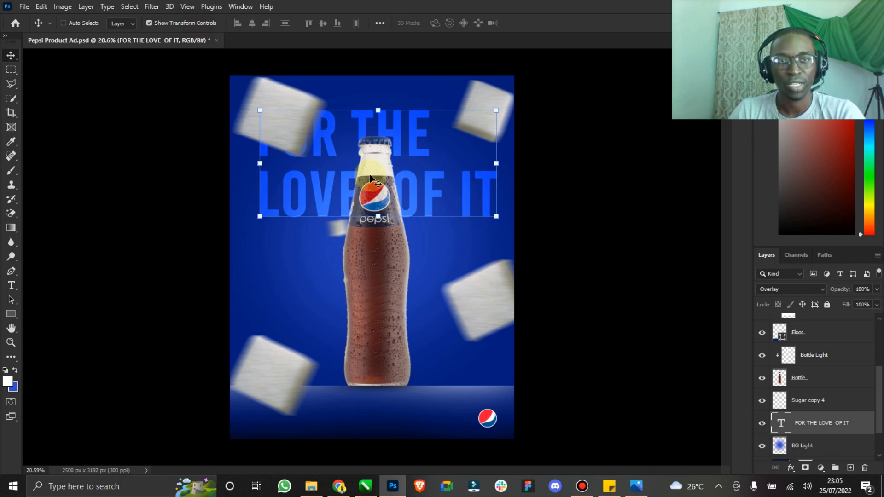
left_click_drag(479, 209, 501, 198)
left_click_drag(505, 86, 447, 114)
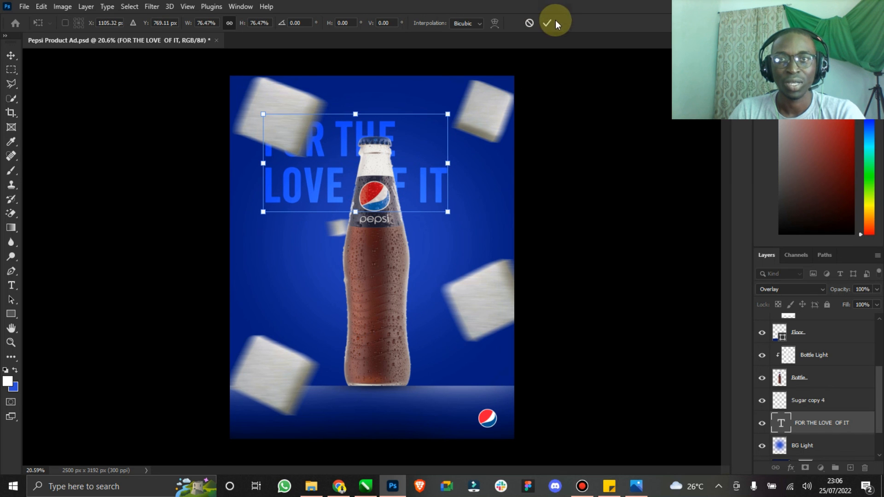
left_click(547, 23)
left_click(184, 23)
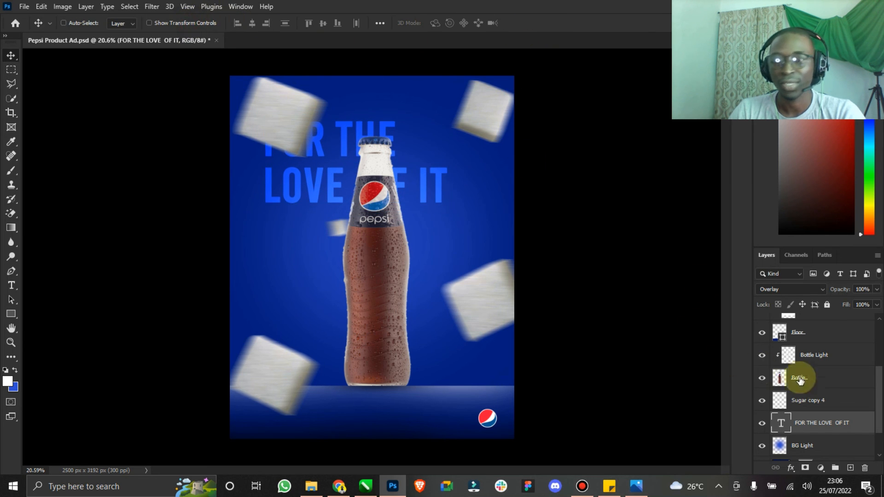
Step: Centre-align the slogan's text and move it to the middle of the poster behind the bottle's neck
left_click(792, 422)
double_click(781, 423)
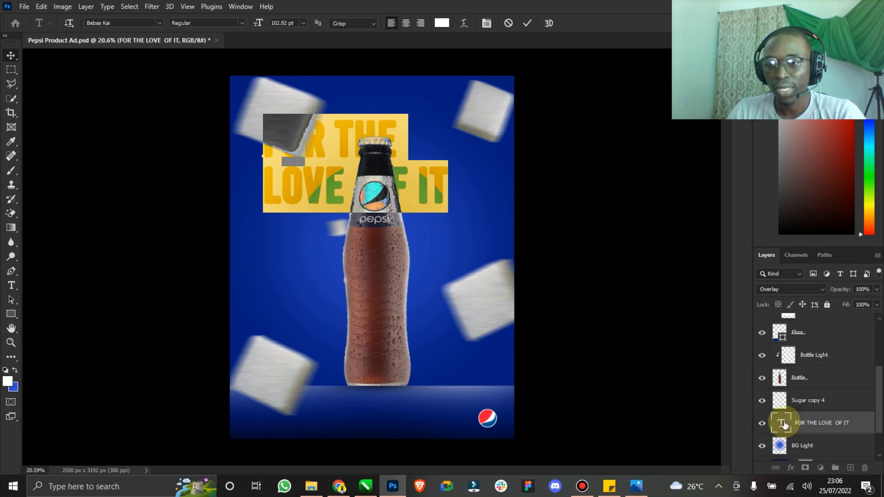
left_click(405, 23)
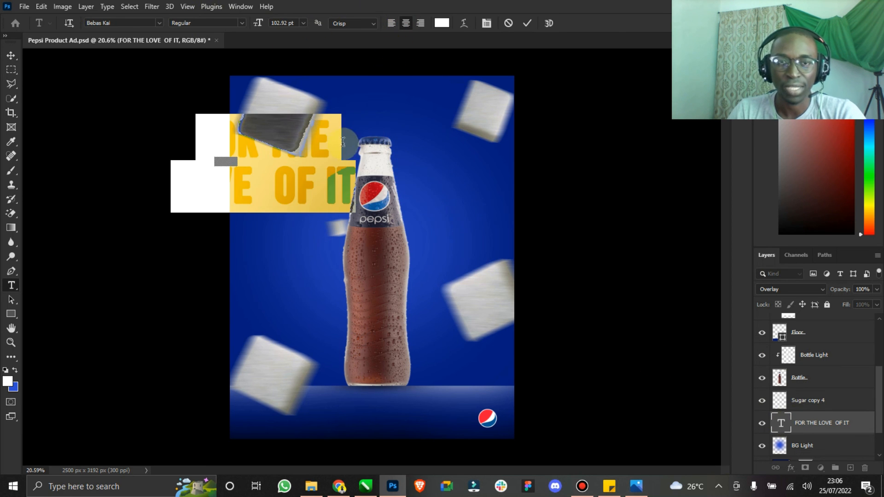
left_click(11, 55)
left_click_drag(278, 162, 391, 154)
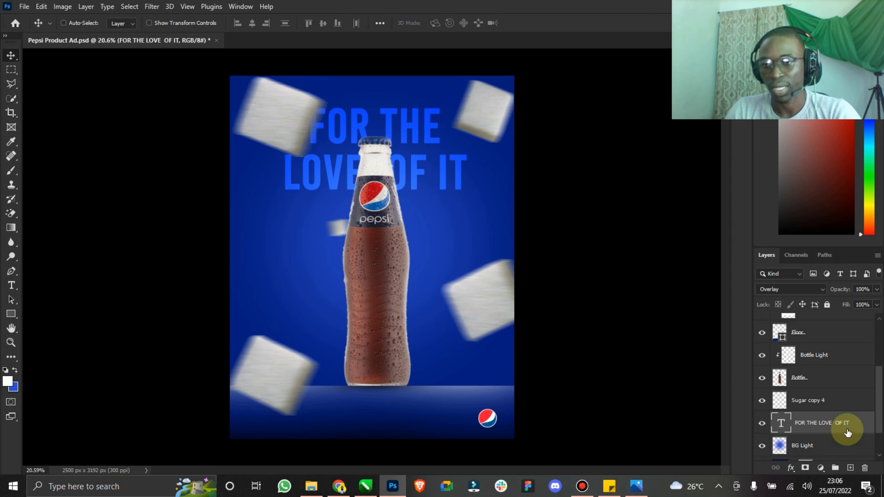
Step: Select everything from the Sugar group down to Color Fill 1 and stamp the visible artwork into a new merged layer on top
scroll(803, 394, "up", 5)
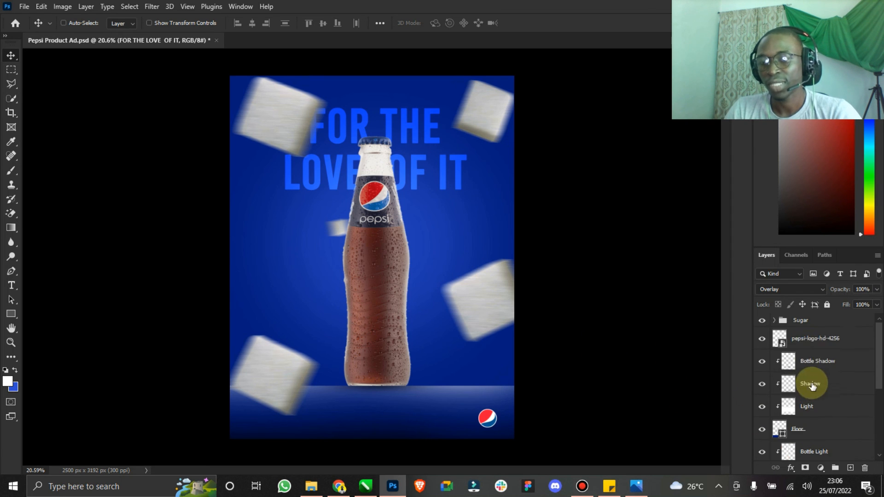
left_click(831, 323)
scroll(829, 332, "down", 5)
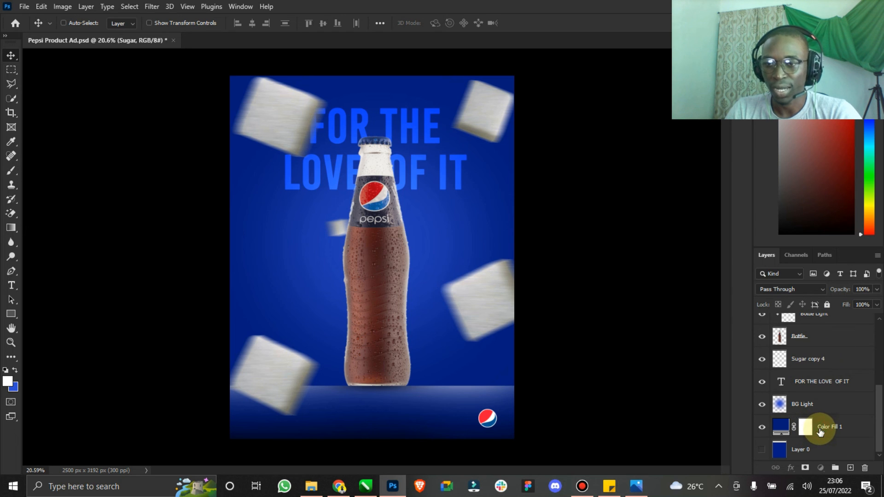
left_click(820, 432, "shift")
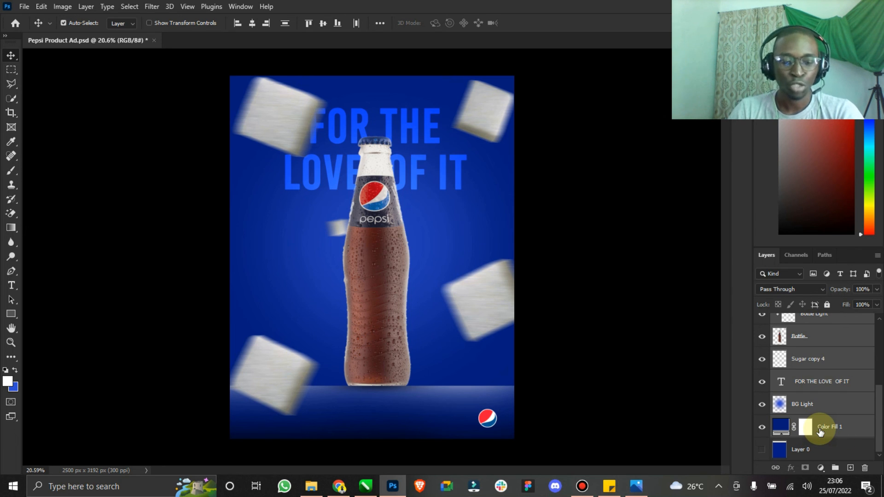
key("ctrl+shift+alt+e")
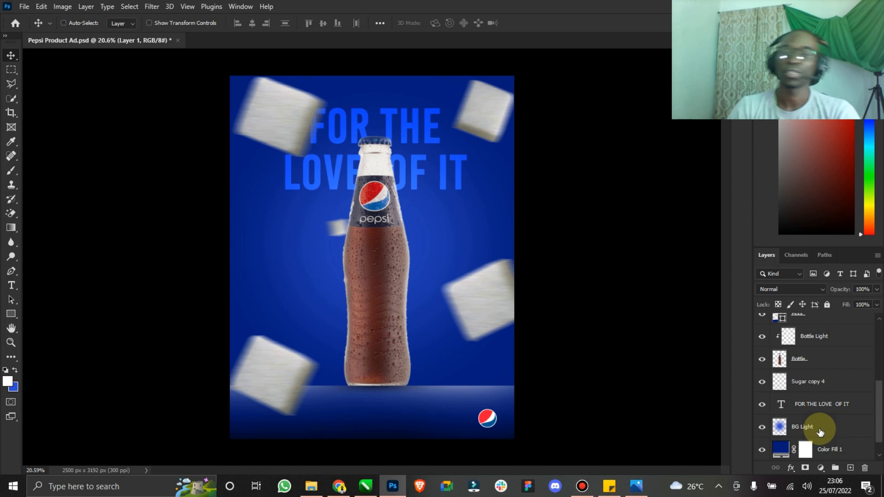
scroll(820, 431, "up", 5)
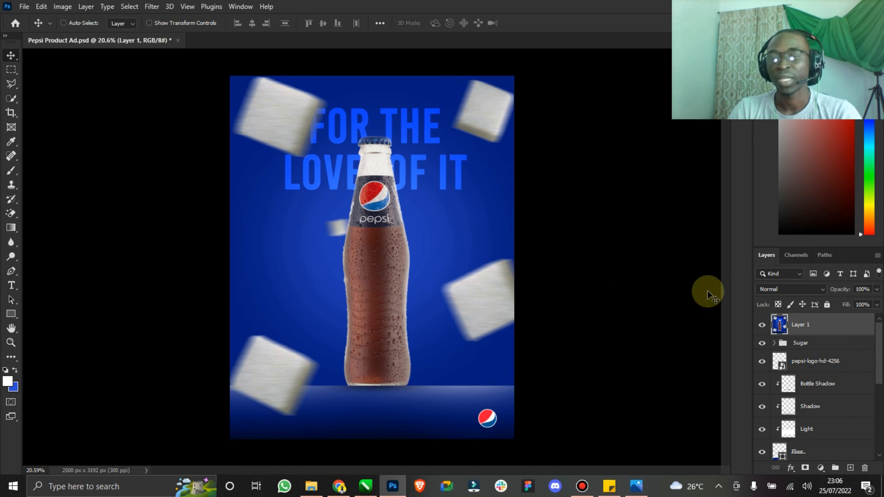
Step: Open the Camera Raw filter on the merged layer and set exposure -0.35, contrast -4, highlights +14, shadows -18, whites +20 and blacks -11
left_click(151, 8)
left_click(191, 90)
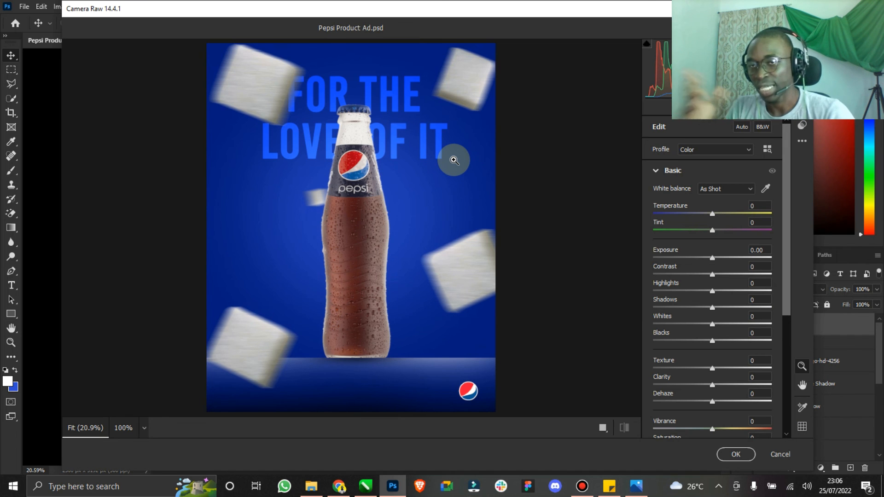
left_click_drag(715, 262, 708, 259)
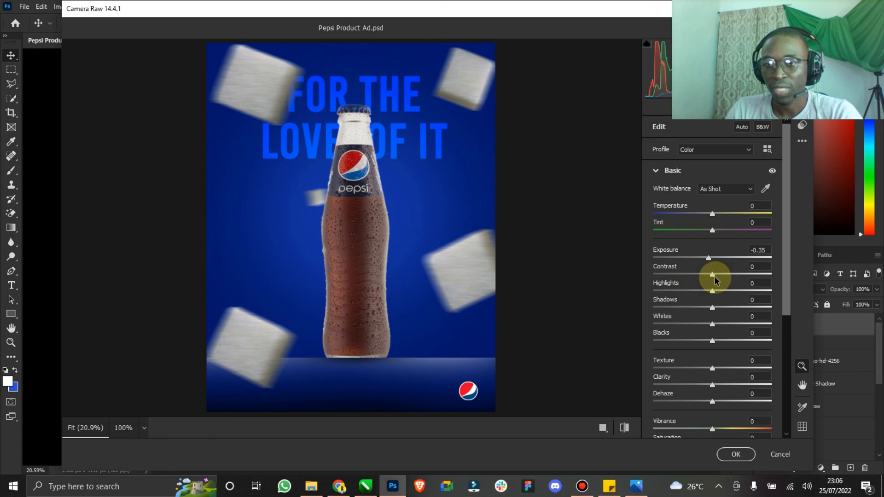
left_click_drag(711, 276, 705, 341)
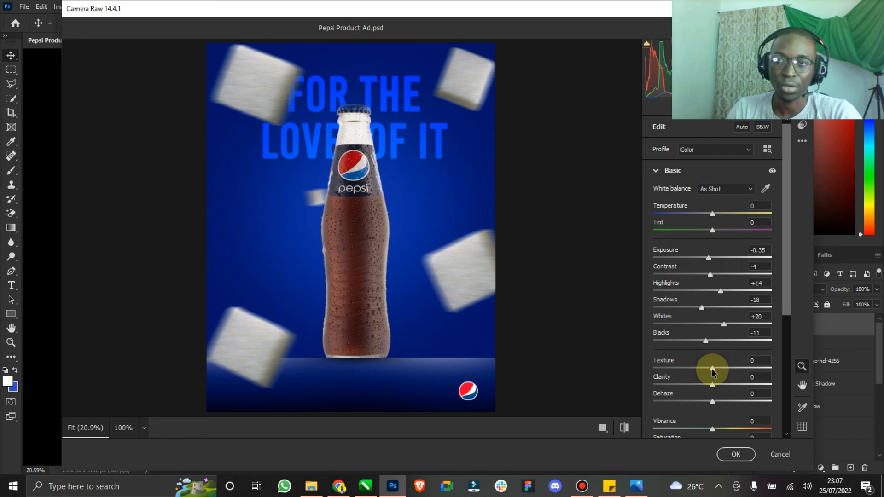
Step: Set texture to -20 and clarity to +26, apply the Camera Raw filter, and save the document
mouse_move(712, 368)
left_mouse_down()
mouse_move(721, 367)
mouse_move(688, 367)
mouse_move(701, 368)
left_mouse_up()
left_click_drag(713, 384, 727, 386)
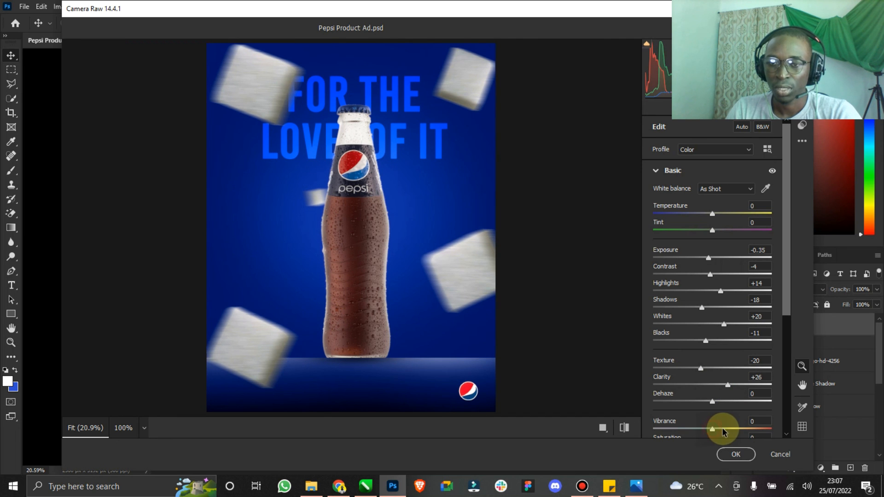
left_click(735, 455)
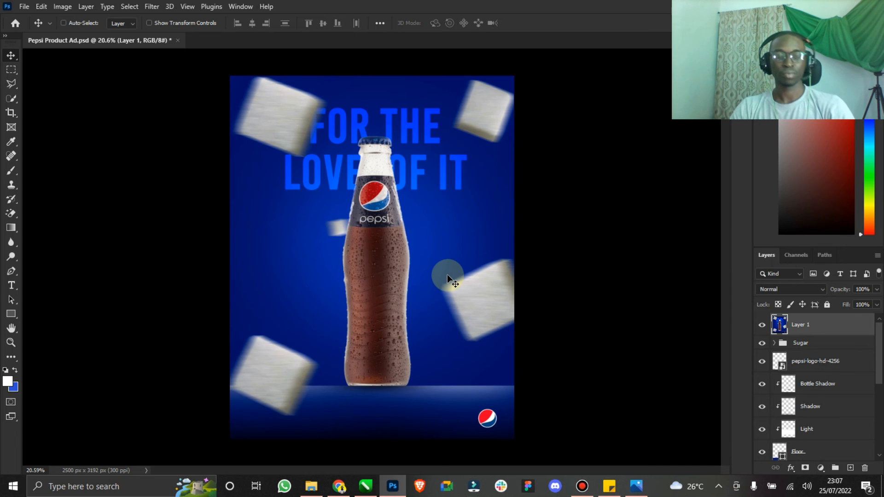
key("ctrl+s")
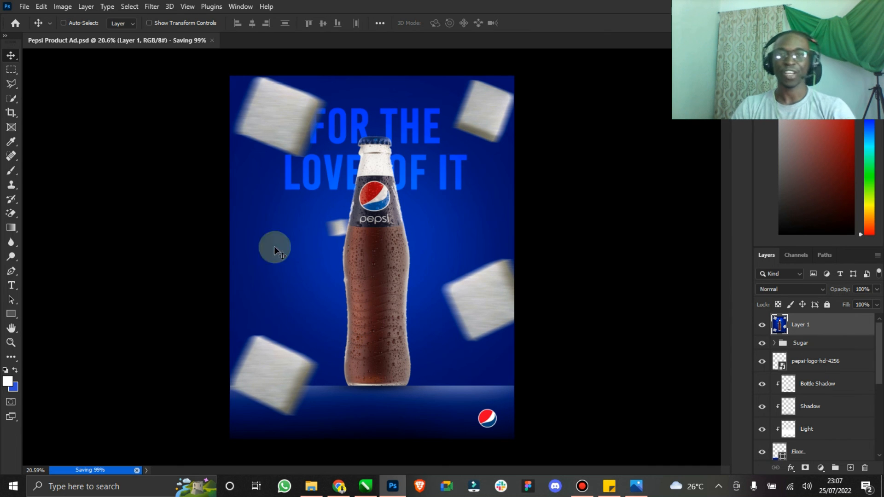
left_click(13, 343)
mouse_move(442, 251)
left_mouse_down()
mouse_move(428, 251)
mouse_move(435, 248)
left_mouse_up()
left_click(11, 56)
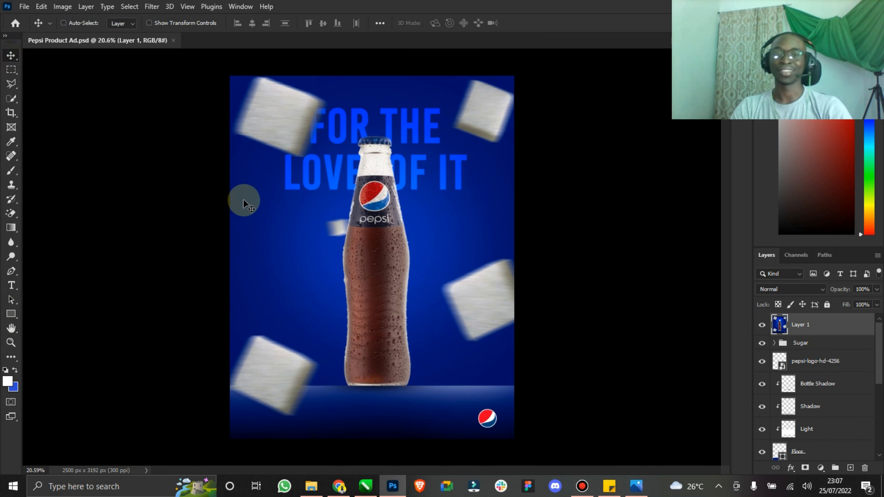